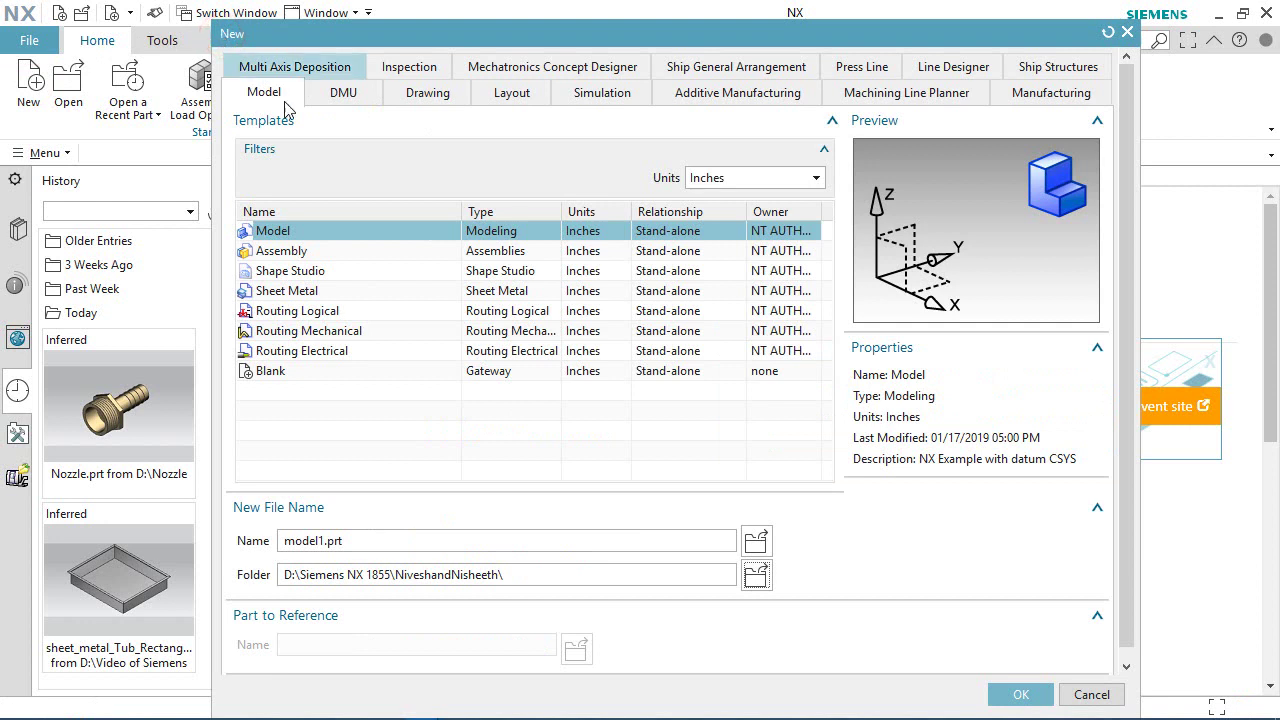
# Create a new stand-alone part in inches from the Model template, named Nozzle.prt.
pyautogui.click(731, 181)
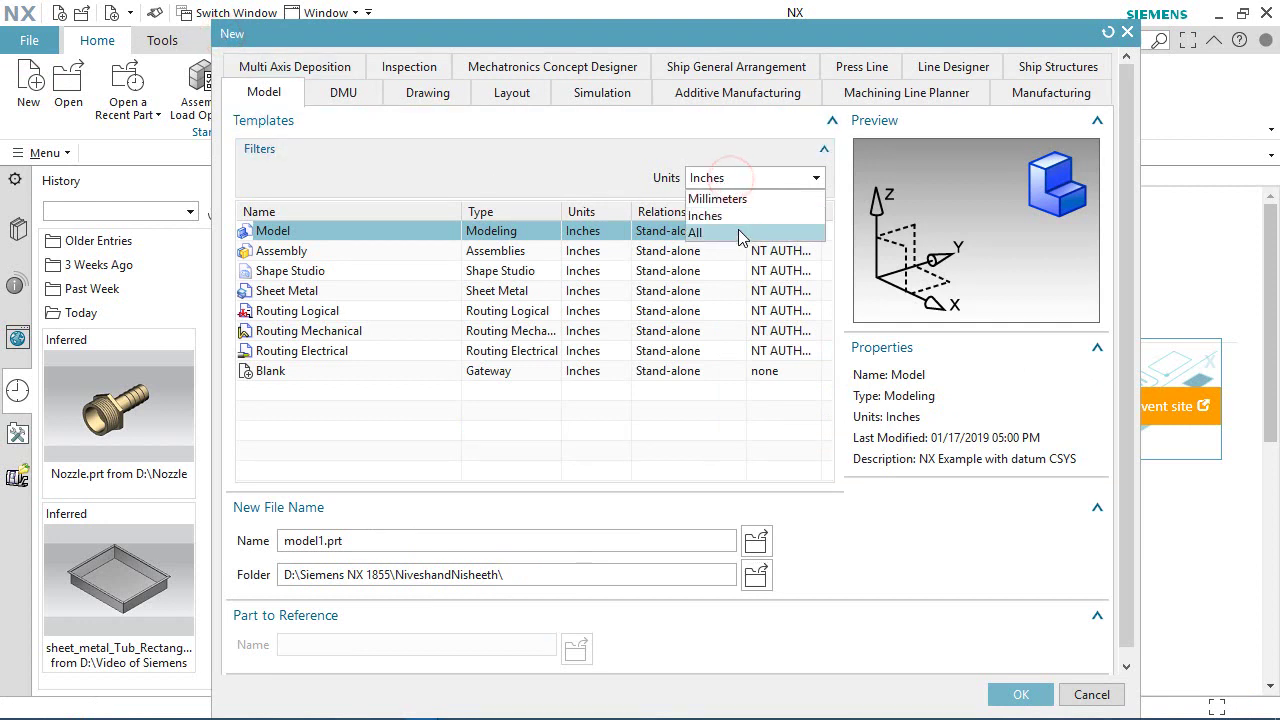
pyautogui.click(718, 218)
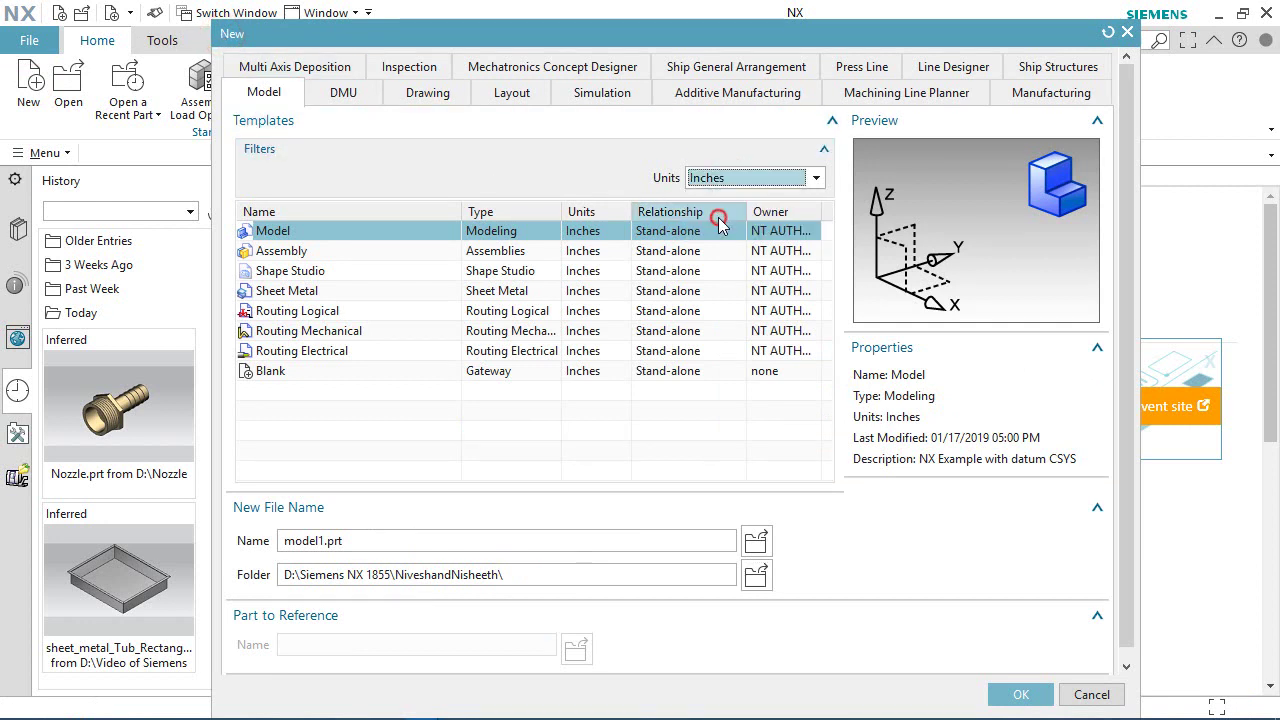
pyautogui.click(333, 231)
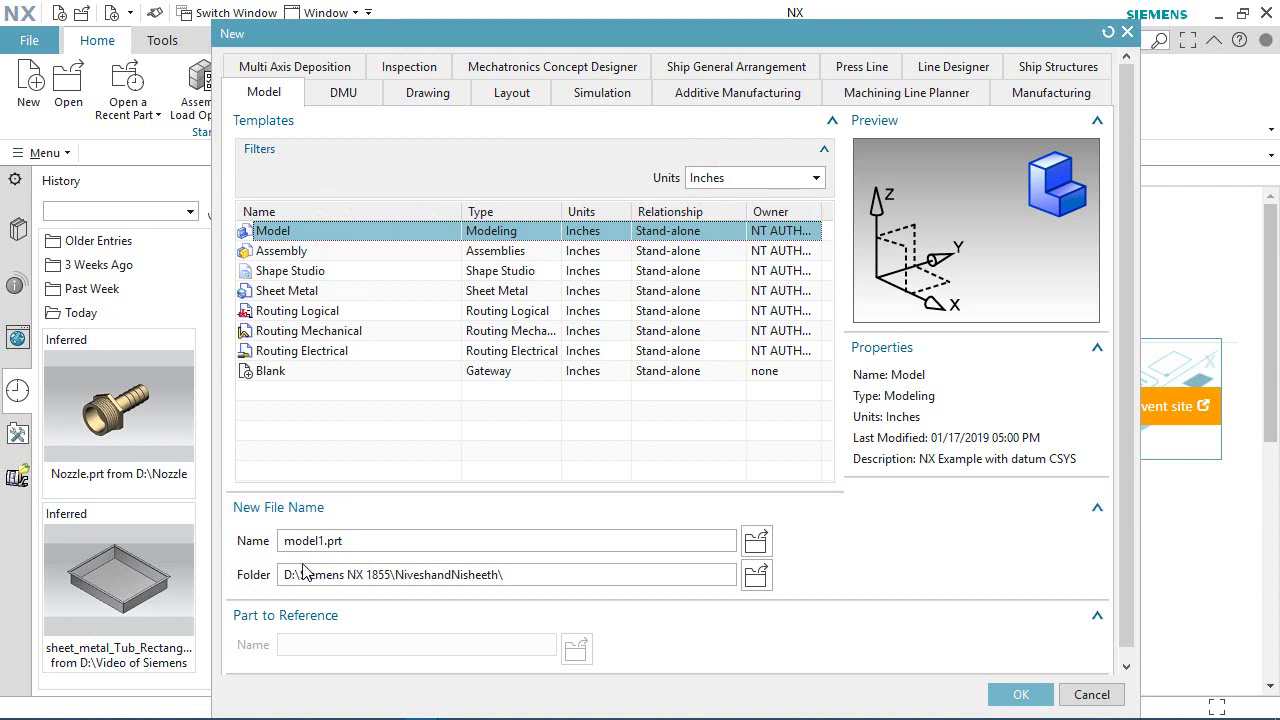
pyautogui.moveTo(286, 538); pyautogui.dragTo(326, 546)
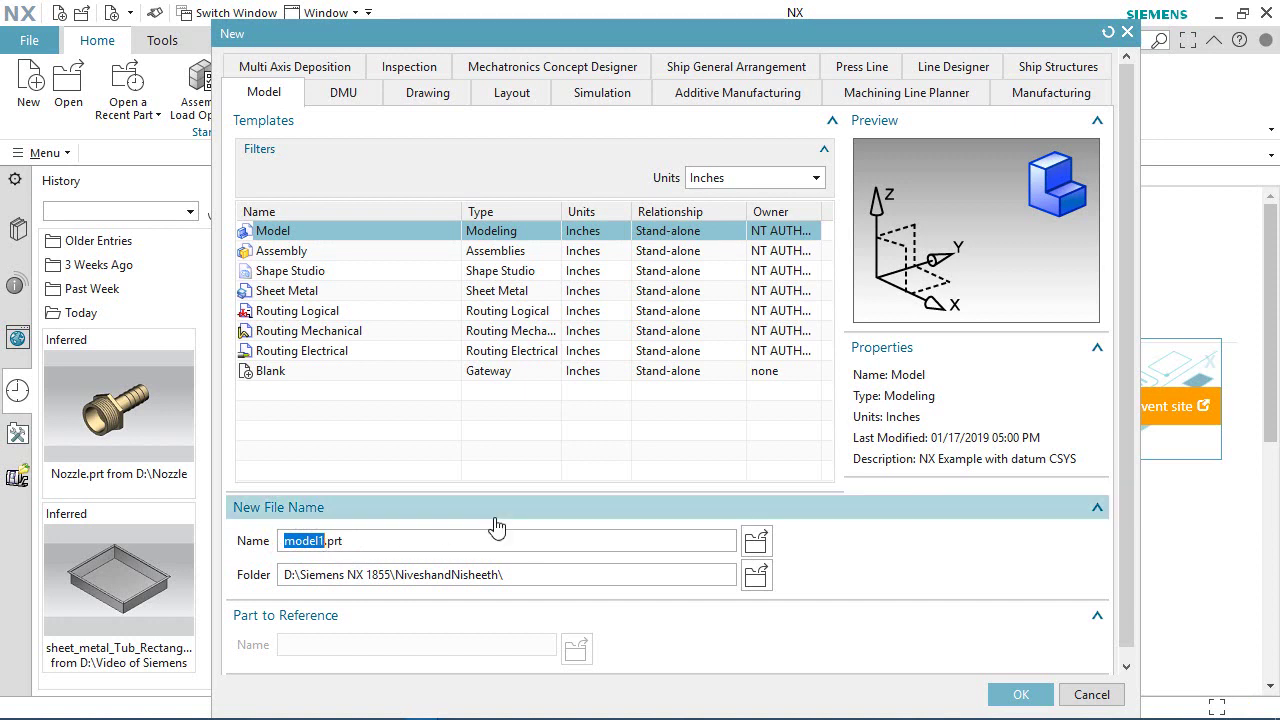
pyautogui.write('Nozzl')
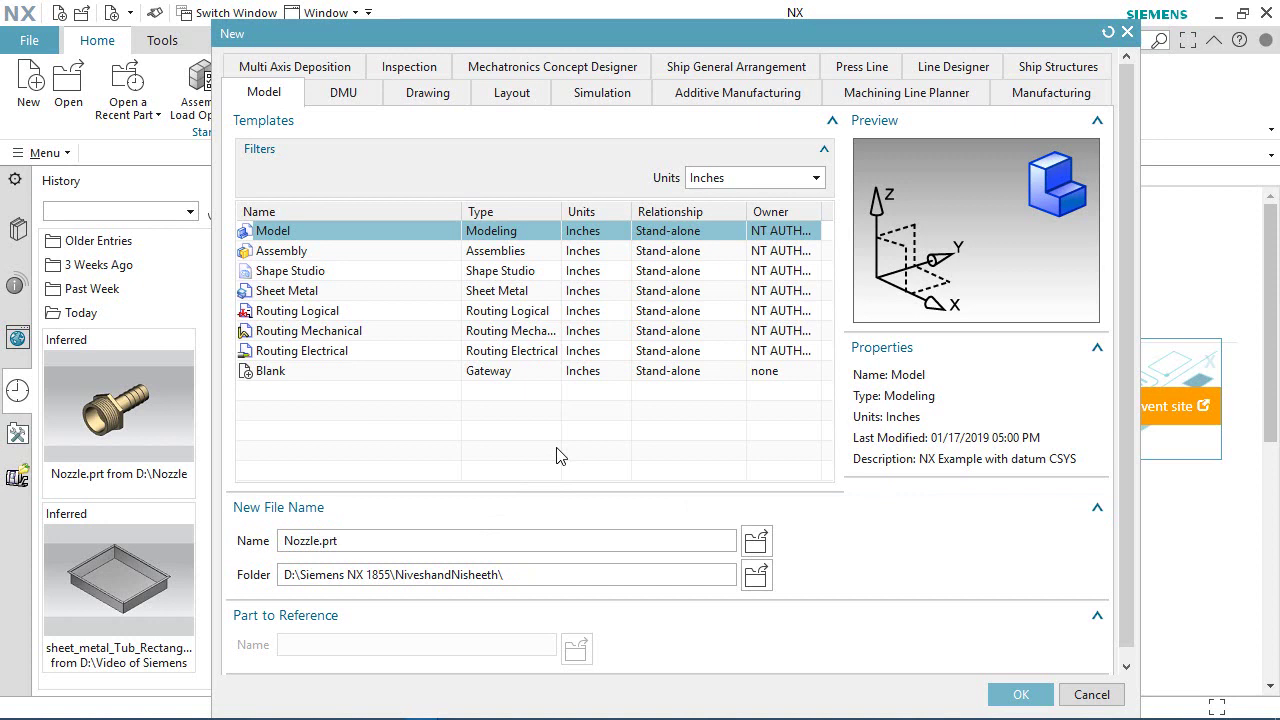
pyautogui.click(1014, 694)
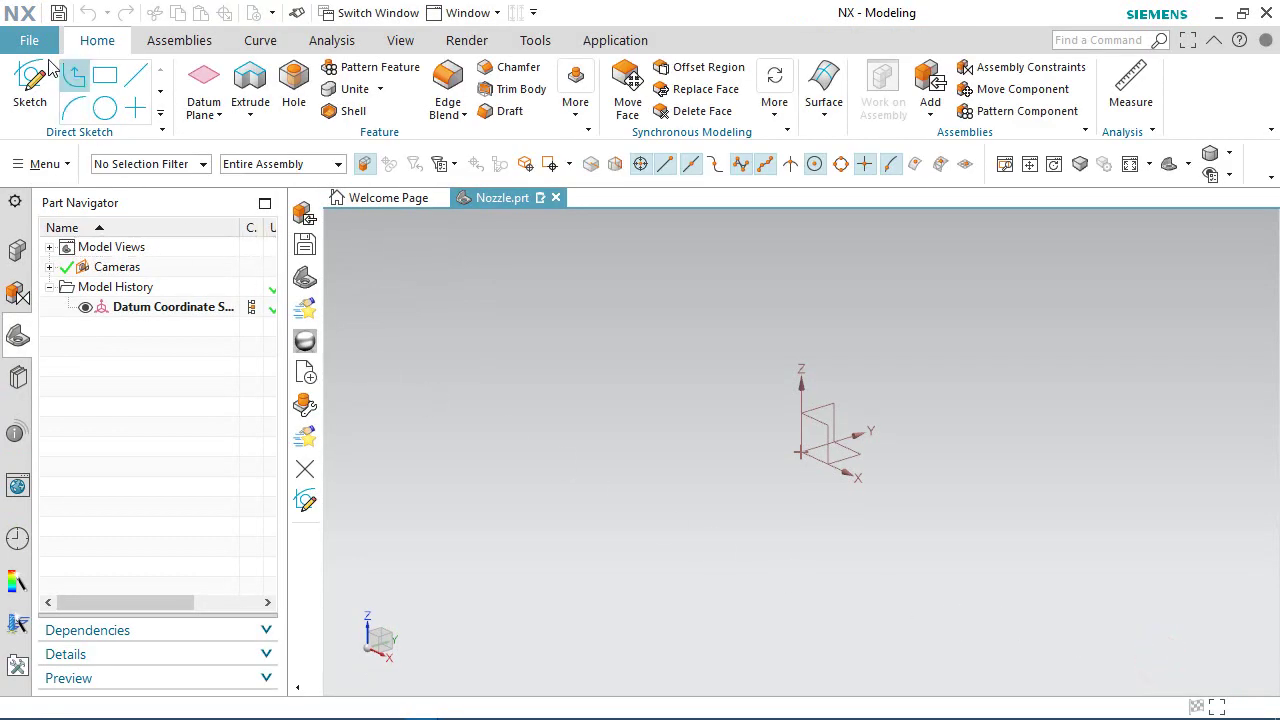
# Set the PMI dimension units to 5 decimal places with a period as the decimal delimiter.
pyautogui.click(29, 42)
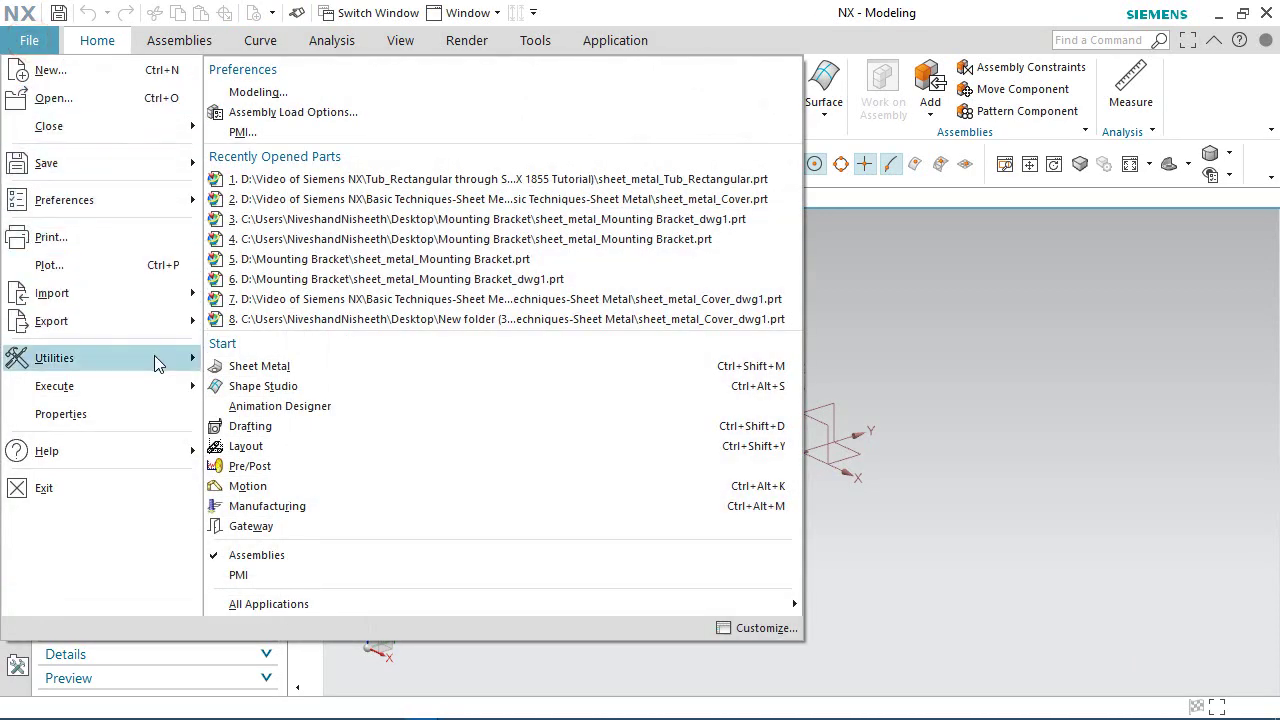
pyautogui.click(145, 205)
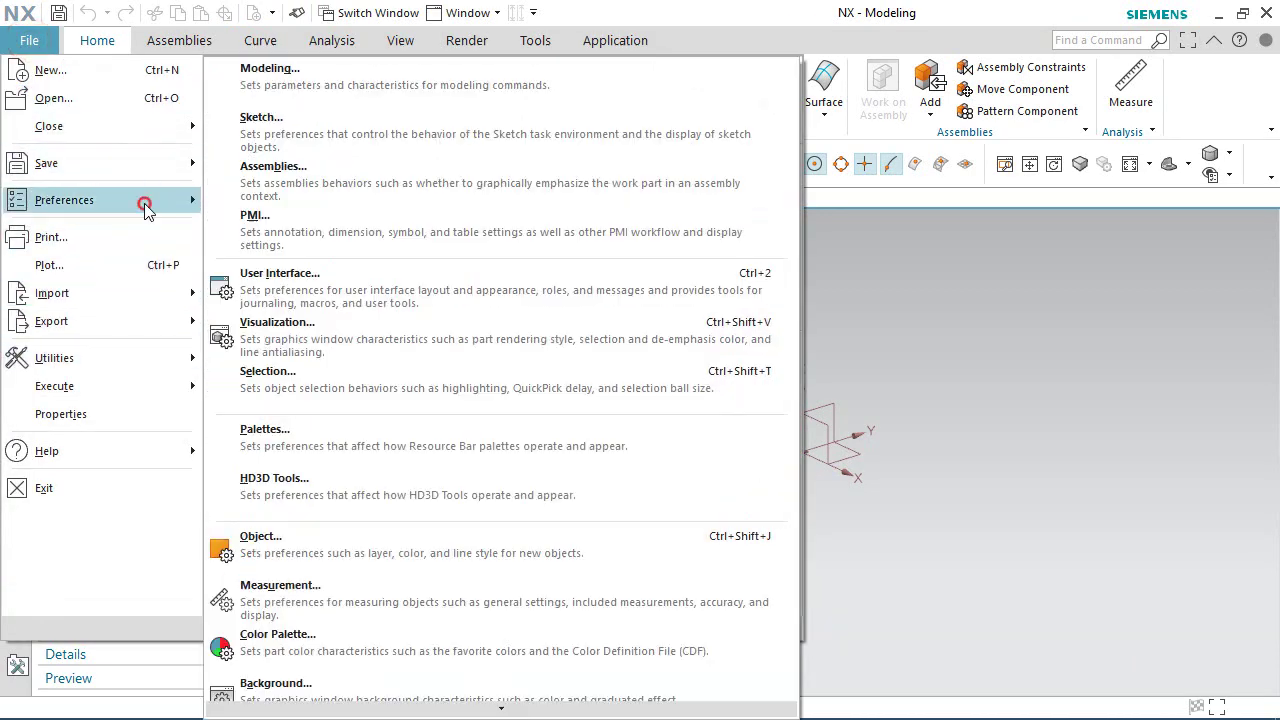
pyautogui.click(272, 227)
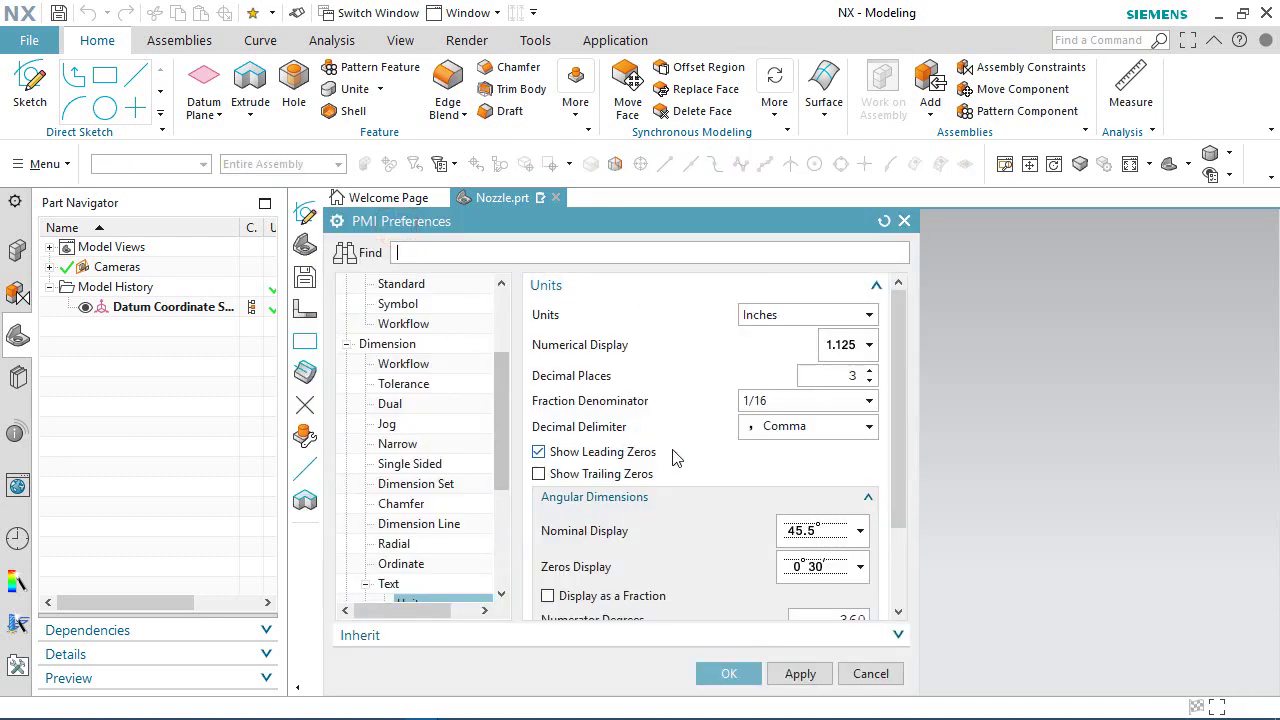
pyautogui.click(870, 372)
pyautogui.click(870, 372)
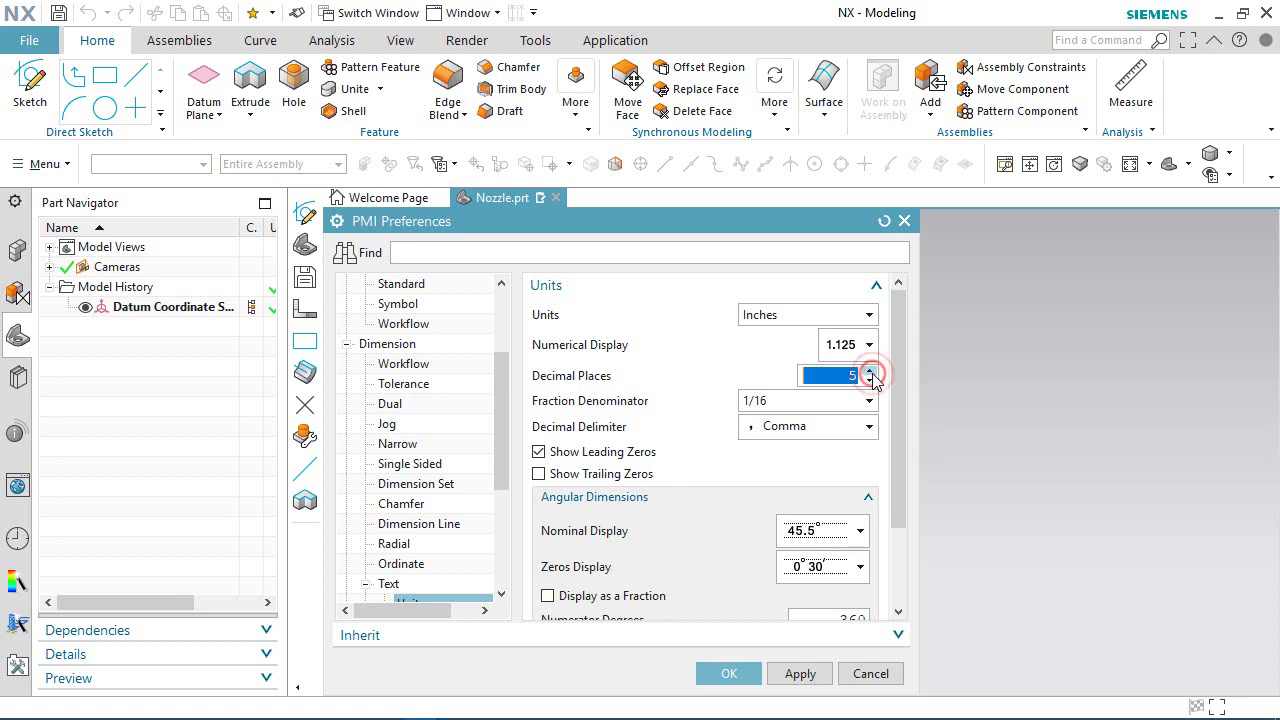
pyautogui.click(806, 440)
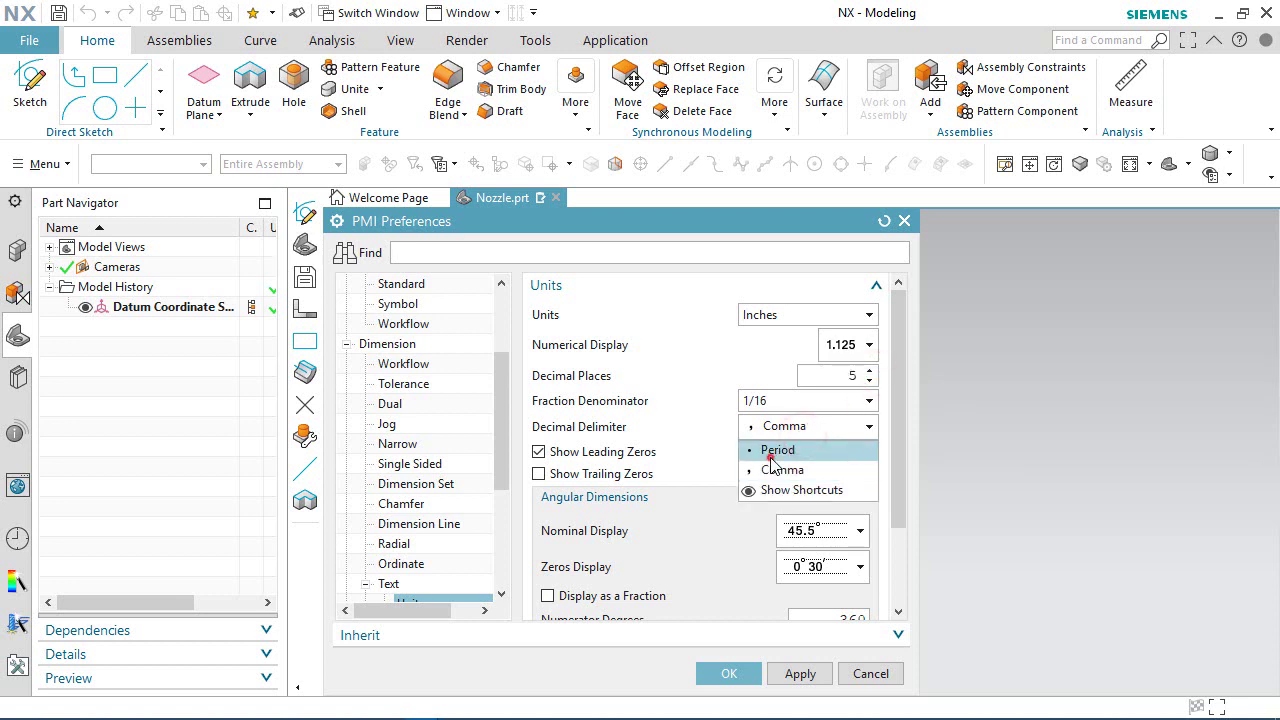
pyautogui.click(770, 452)
pyautogui.click(726, 680)
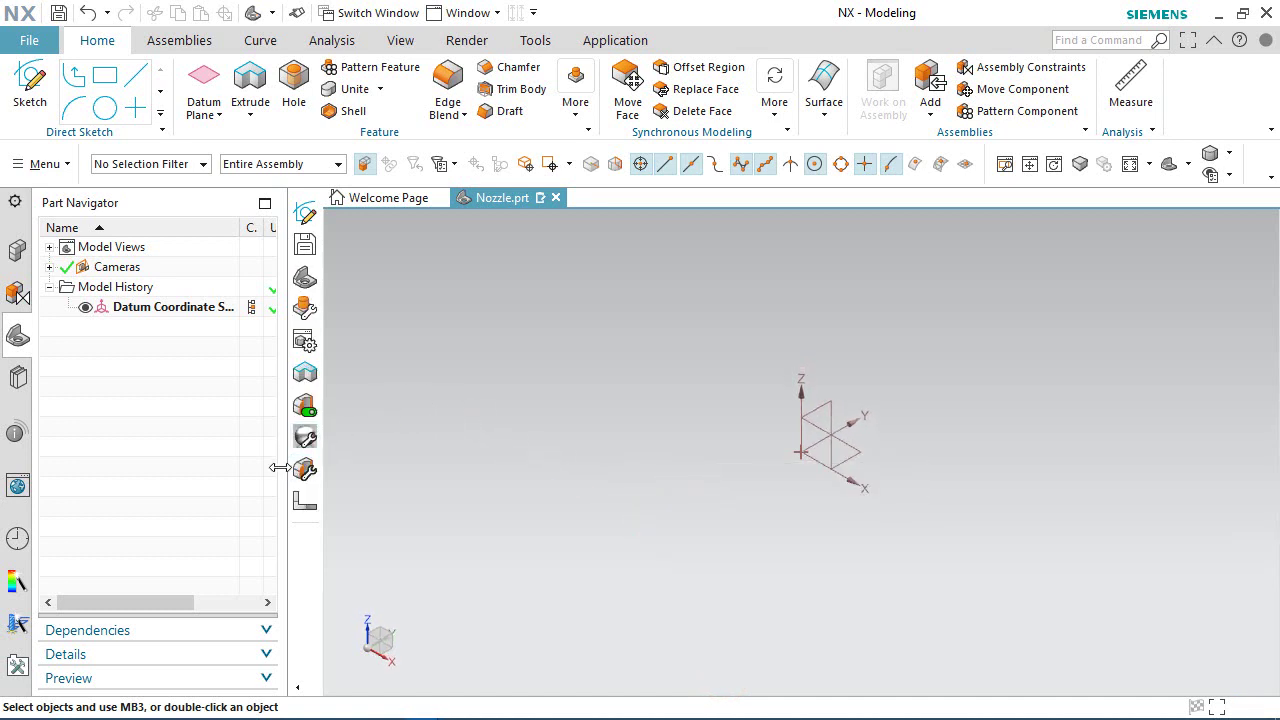
# Start a direct sketch on the XZ plane of the datum coordinate system.
pyautogui.moveTo(285, 491); pyautogui.dragTo(219, 499)
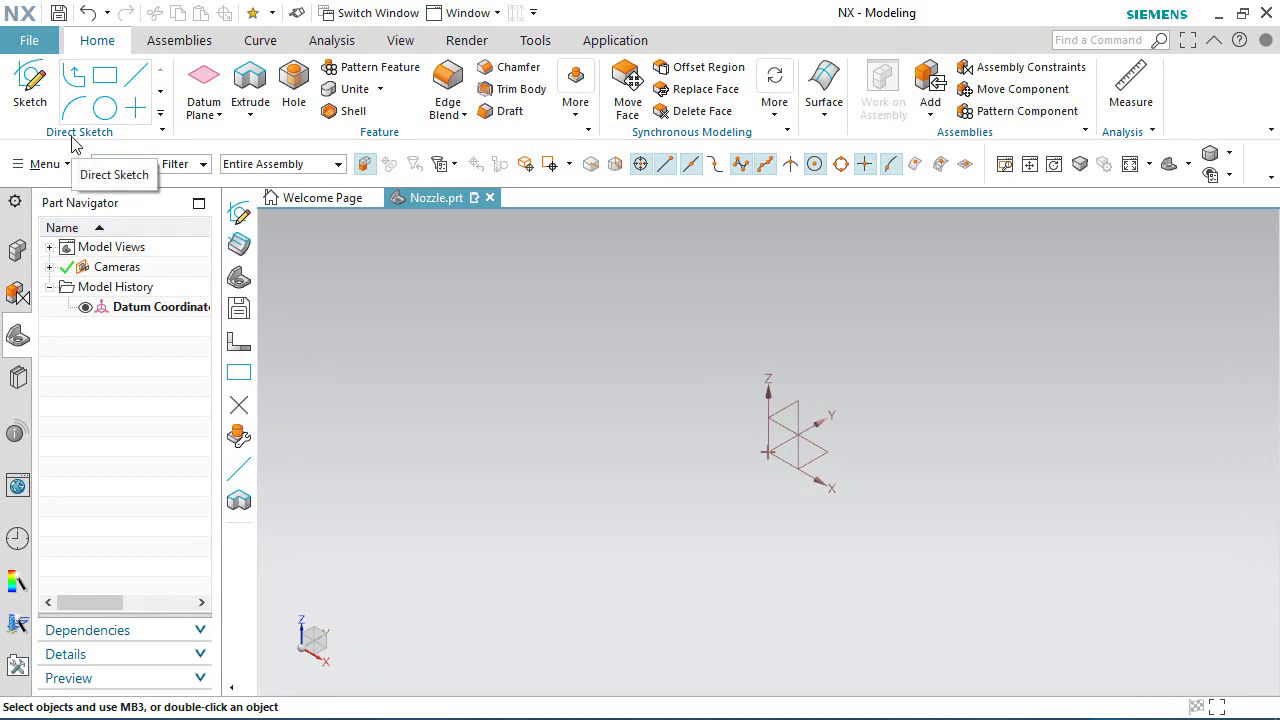
pyautogui.click(28, 82)
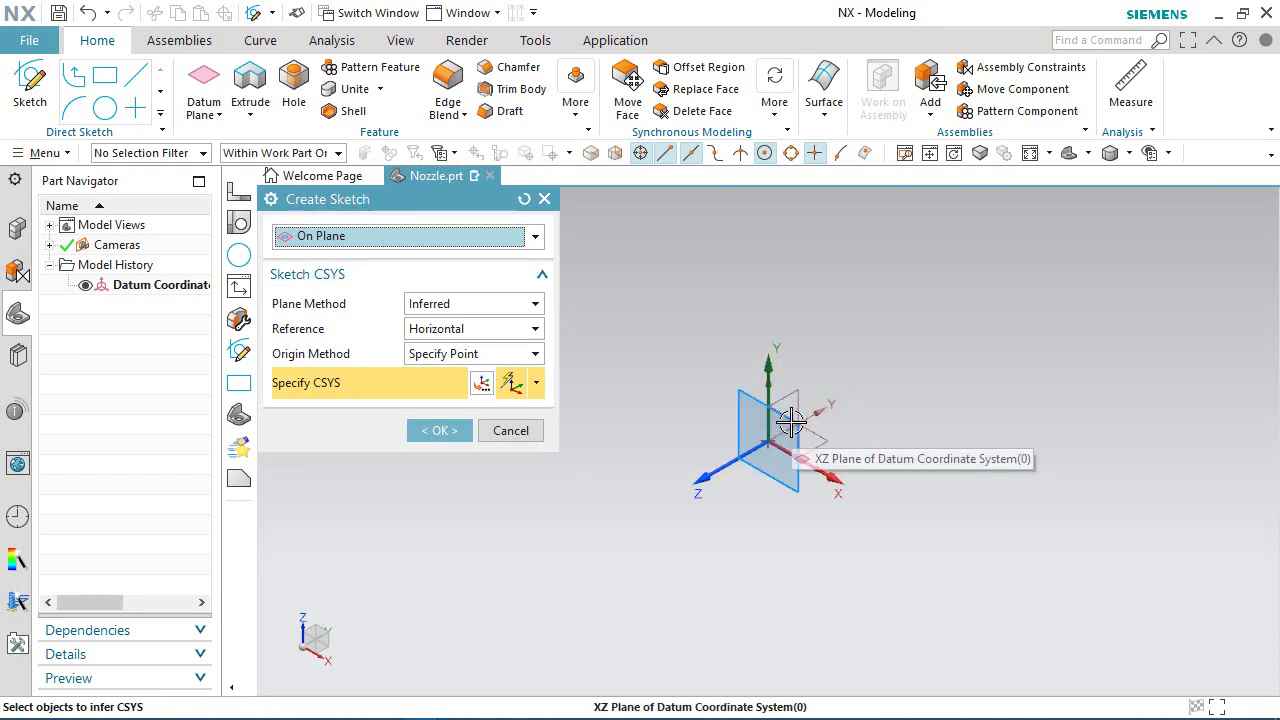
pyautogui.click(790, 423)
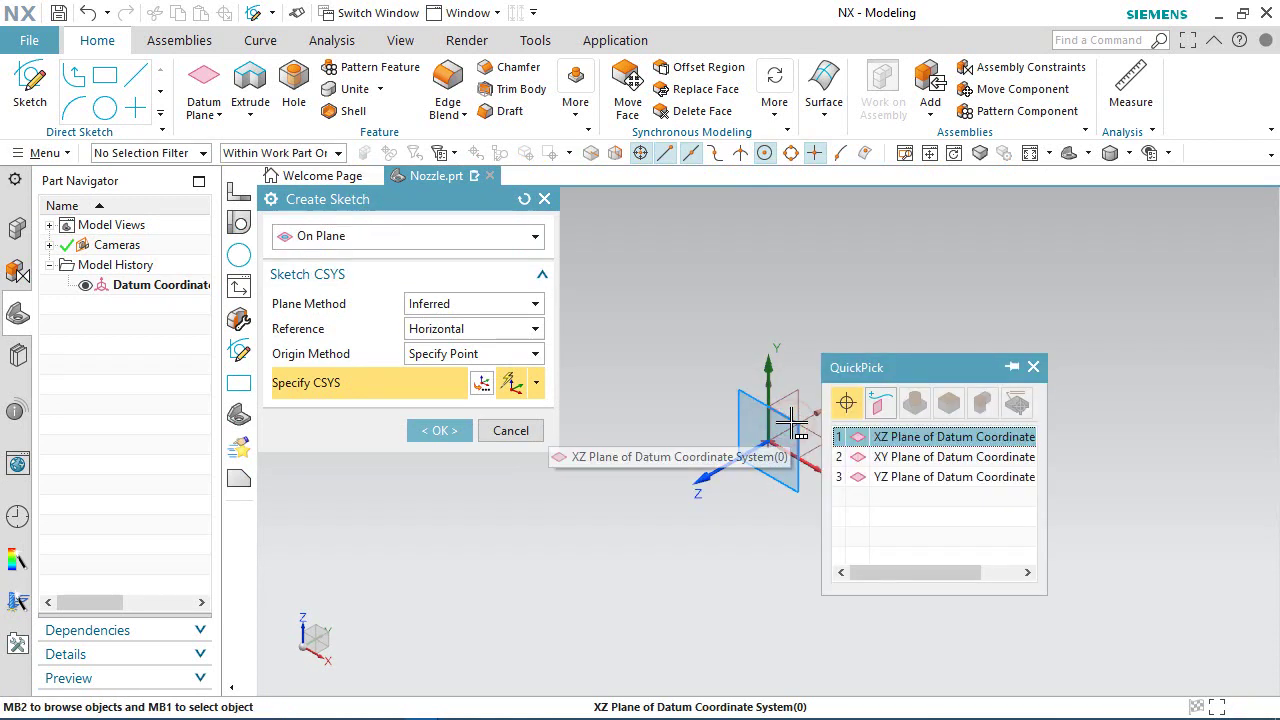
pyautogui.click(923, 440)
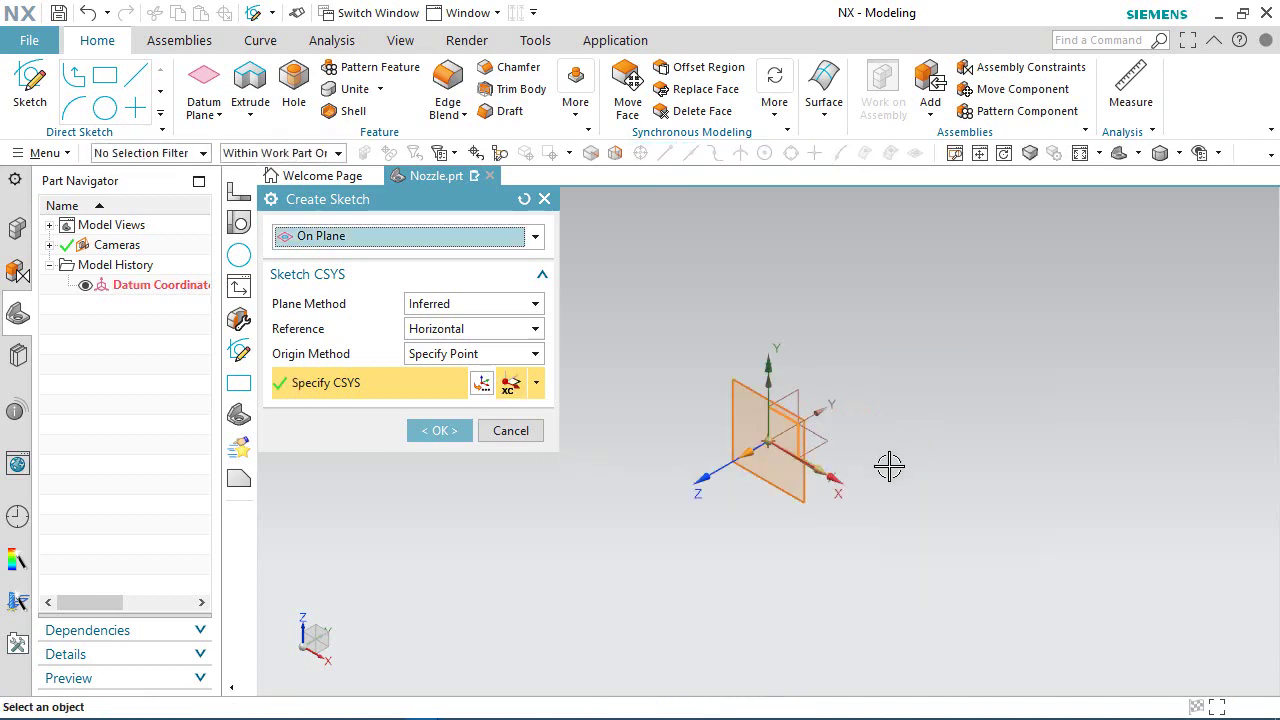
pyautogui.click(442, 429)
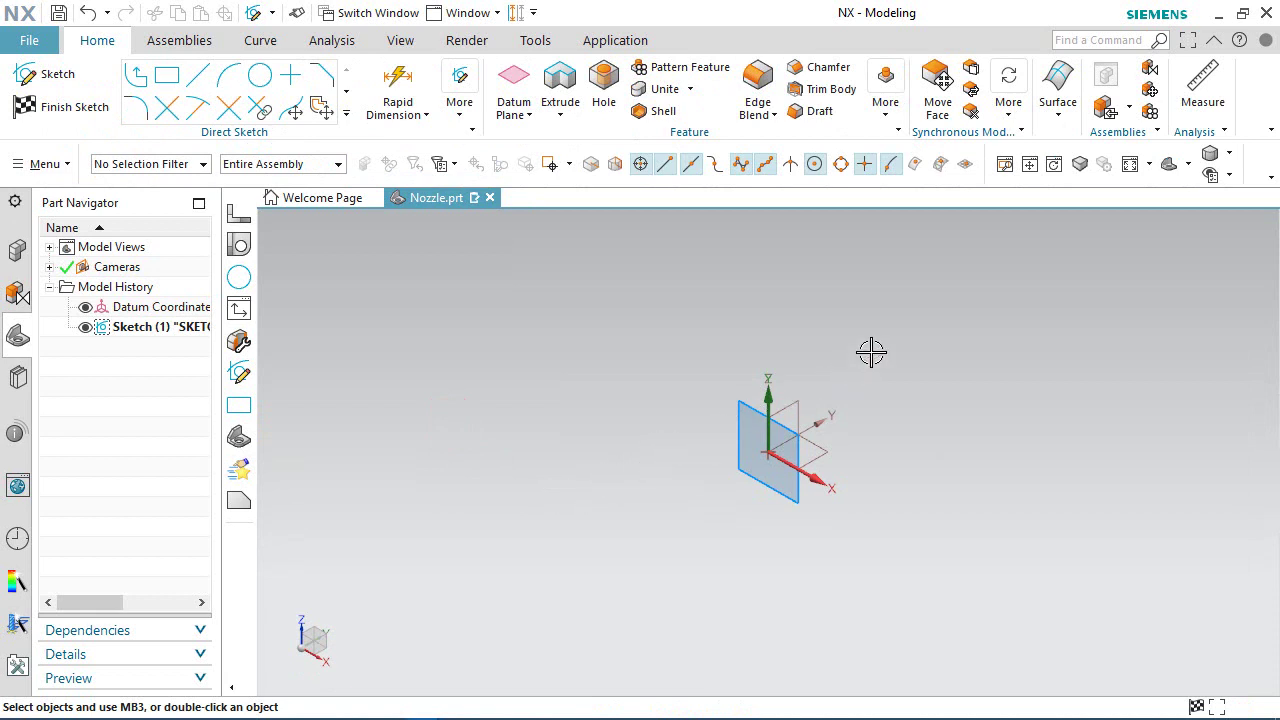
# Sketch a circle of diameter 0.94488 in centered on the origin and place its dimension outside the circle.
pyautogui.click(1190, 168)
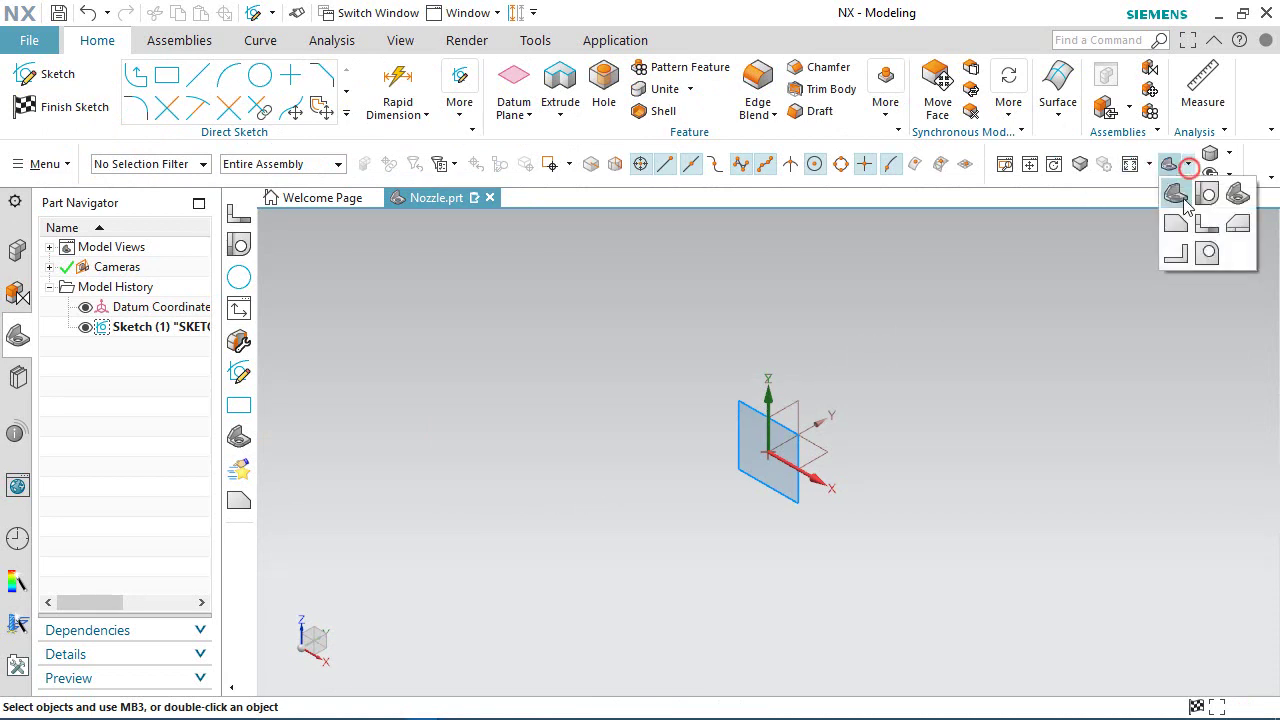
pyautogui.click(1203, 220)
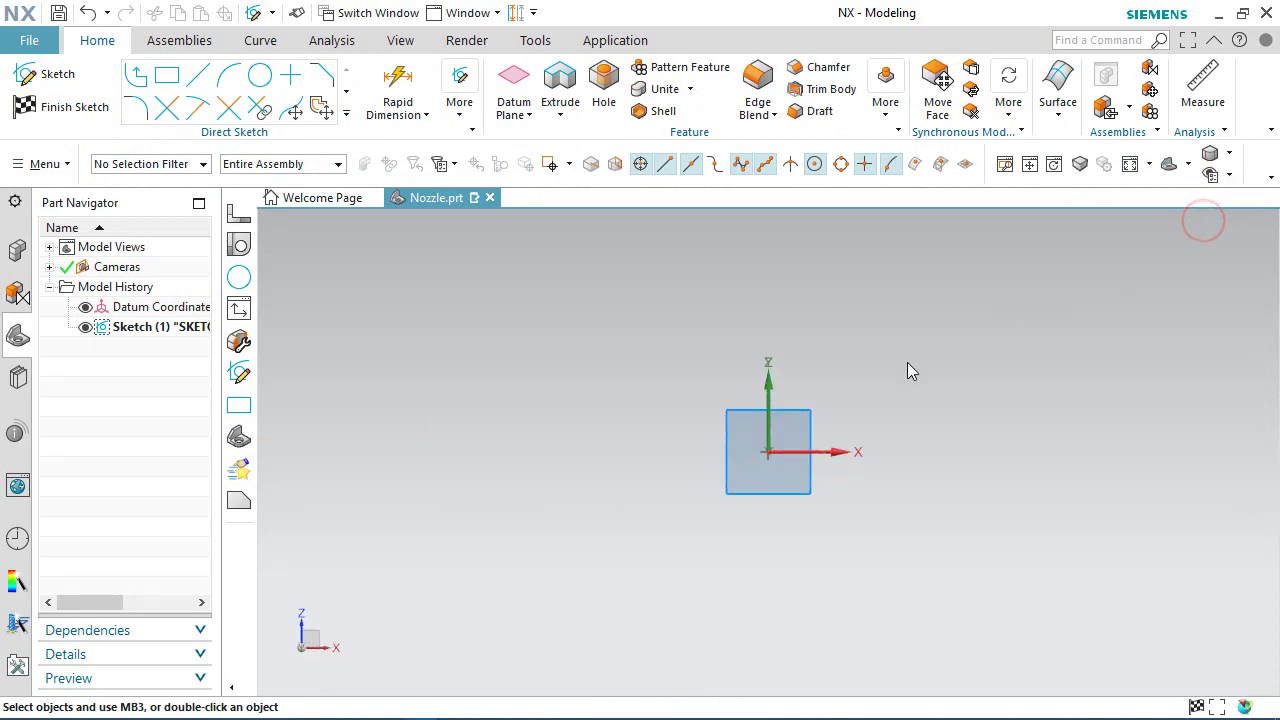
pyautogui.click(259, 75)
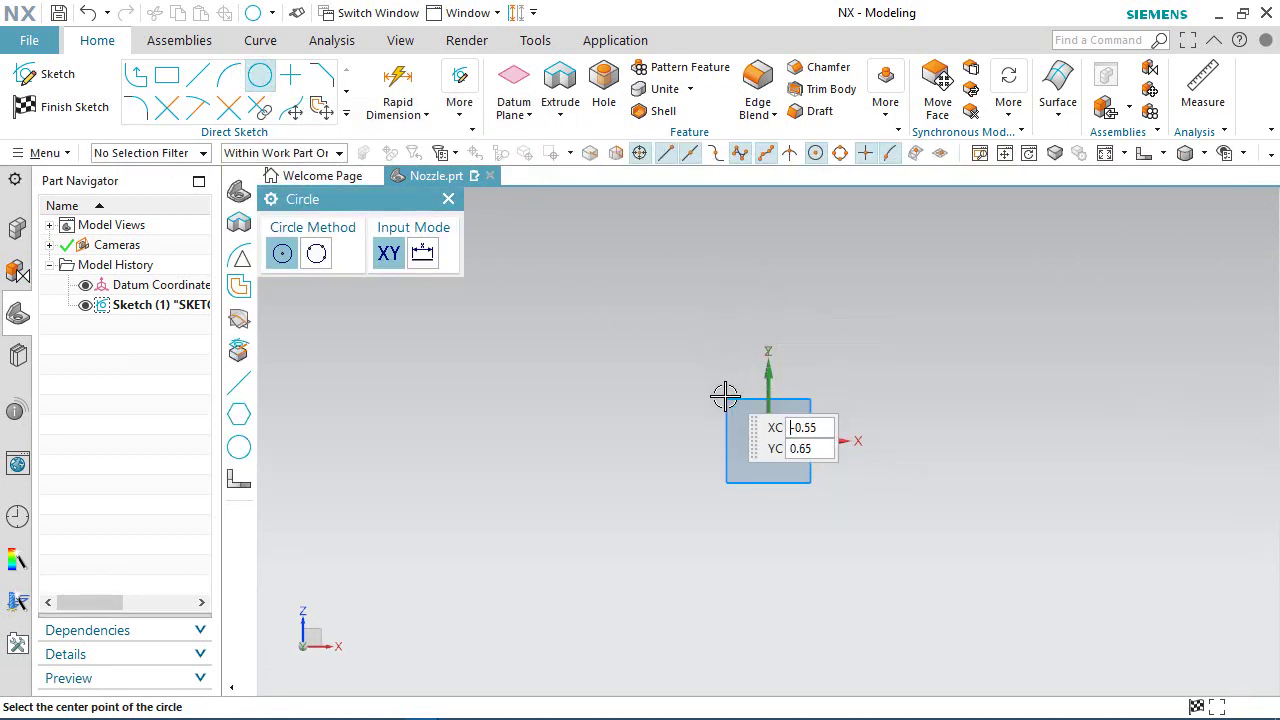
pyautogui.click(765, 440)
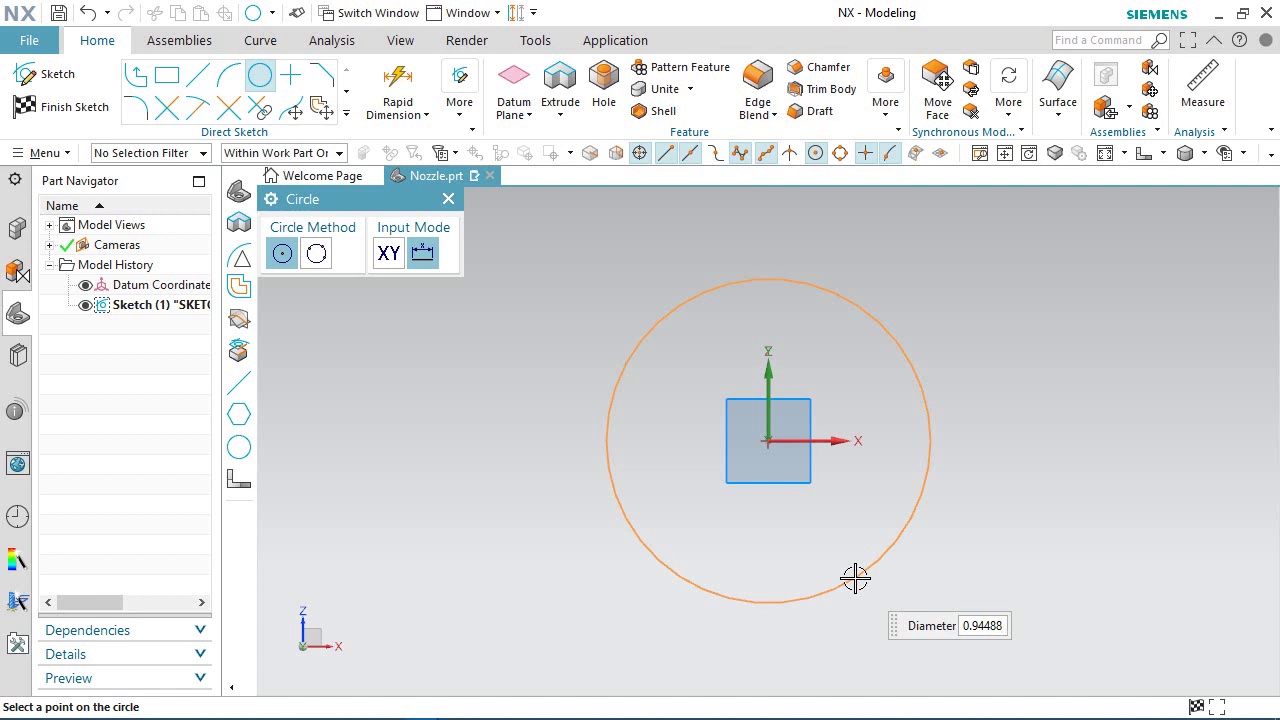
pyautogui.press('Return')
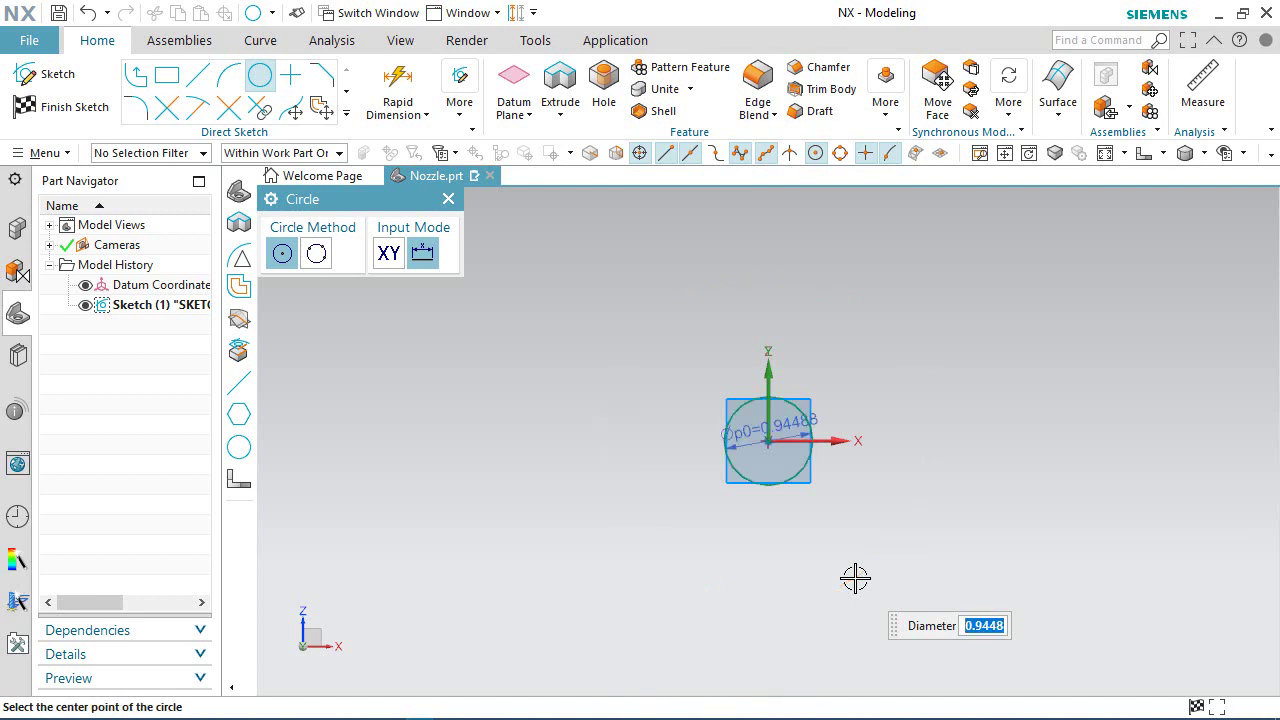
pyautogui.scroll(5, 790, 435)
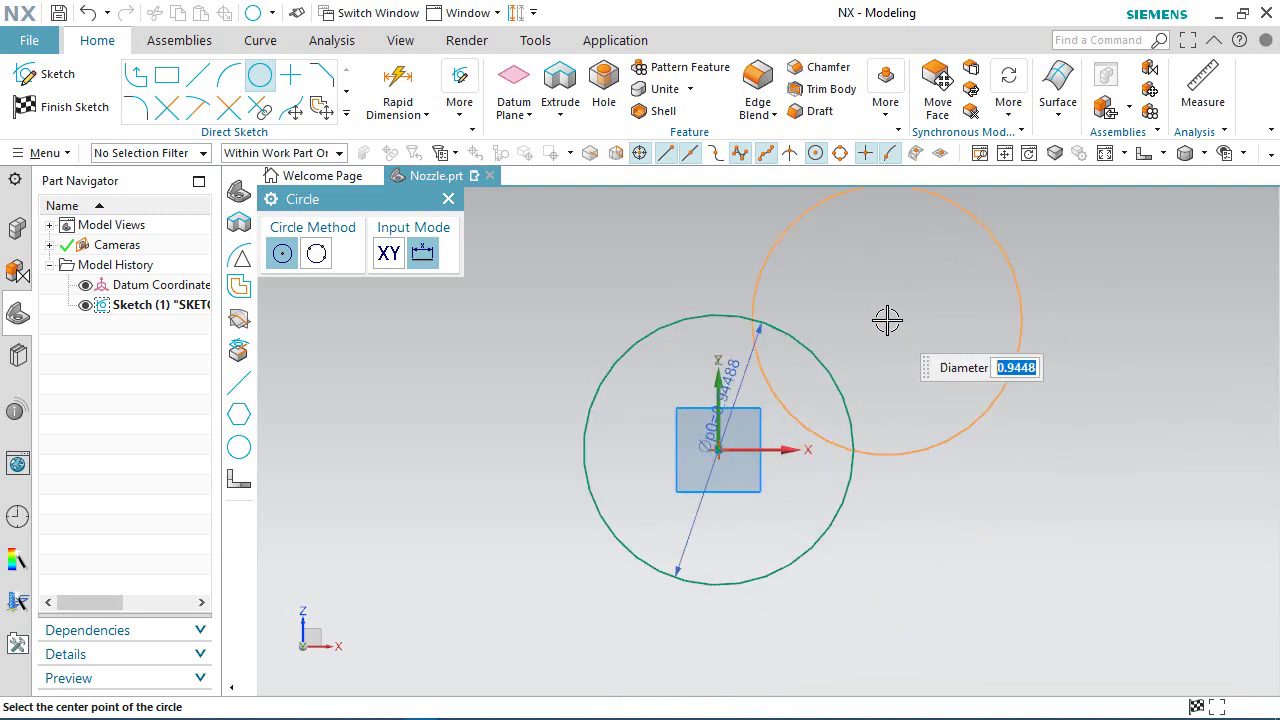
pyautogui.rightClick(887, 320)
pyautogui.click(905, 269)
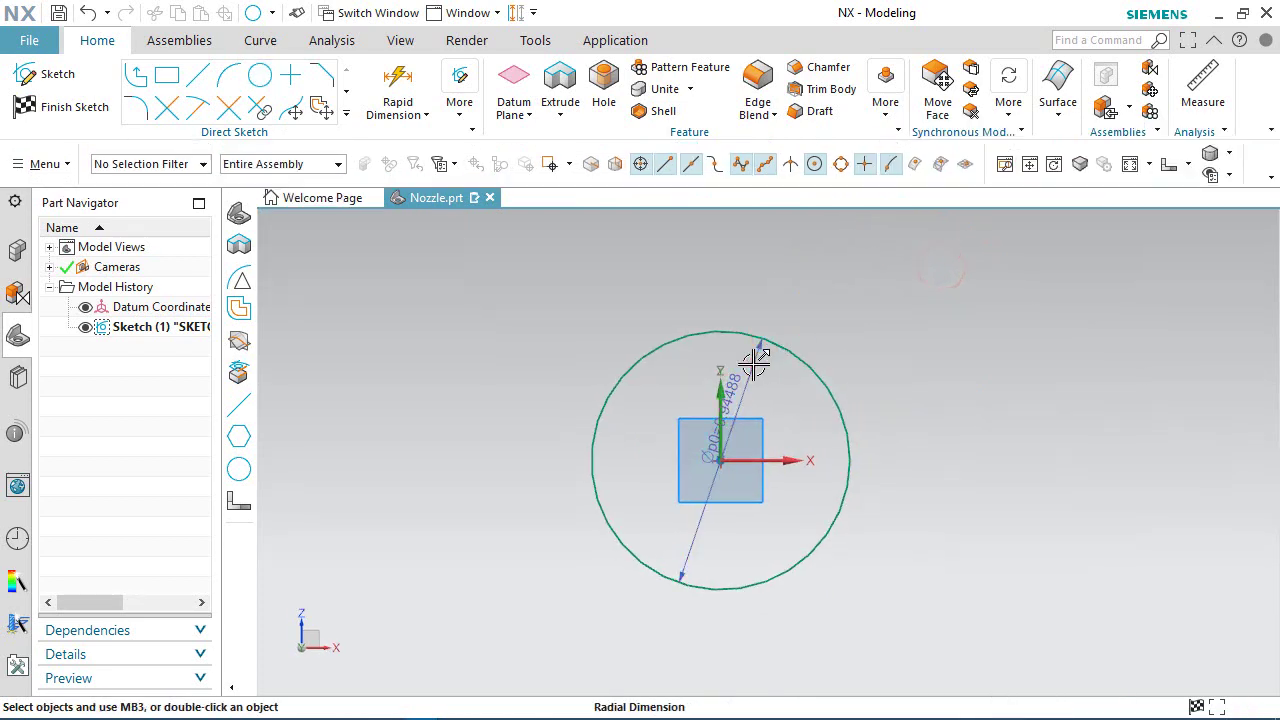
pyautogui.moveTo(755, 365)
pyautogui.mouseDown()
pyautogui.moveTo(880, 329)
pyautogui.moveTo(905, 343)
pyautogui.mouseUp()
pyautogui.click(1017, 442)
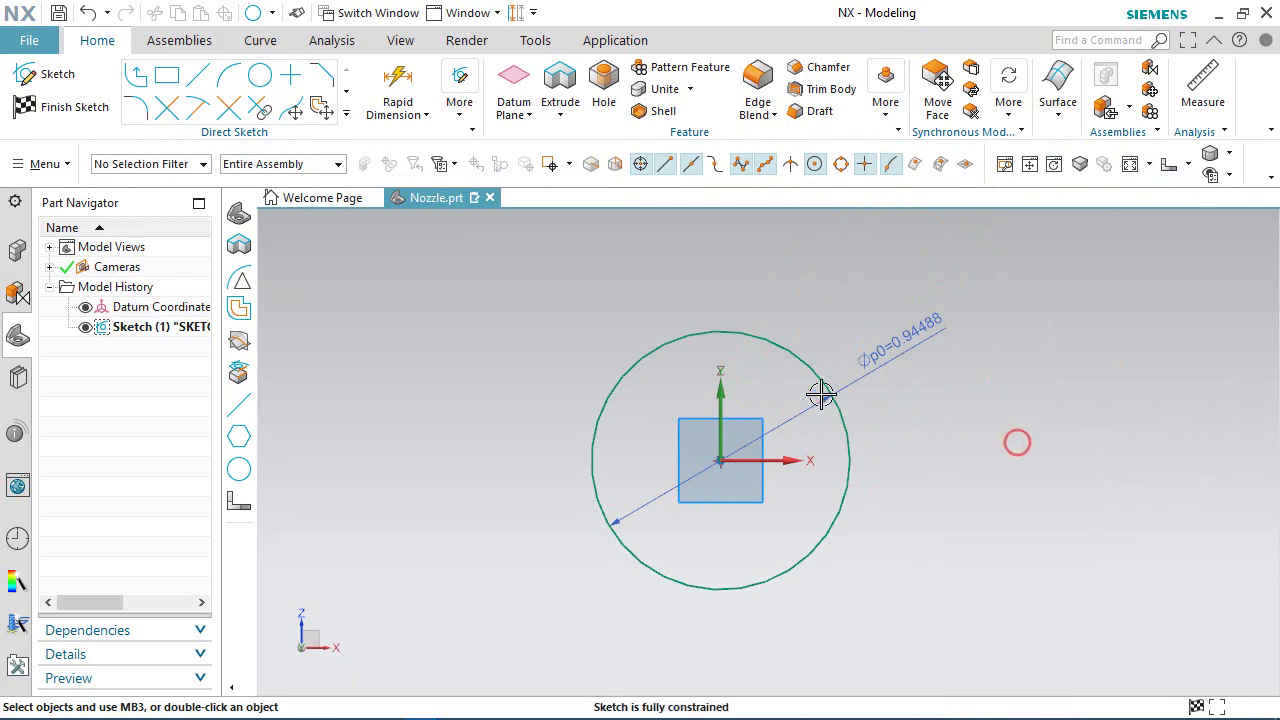
# Offset the circle inward by 0.09375 in to form a concentric inner circle, with one copy and a created dimension.
pyautogui.click(346, 116)
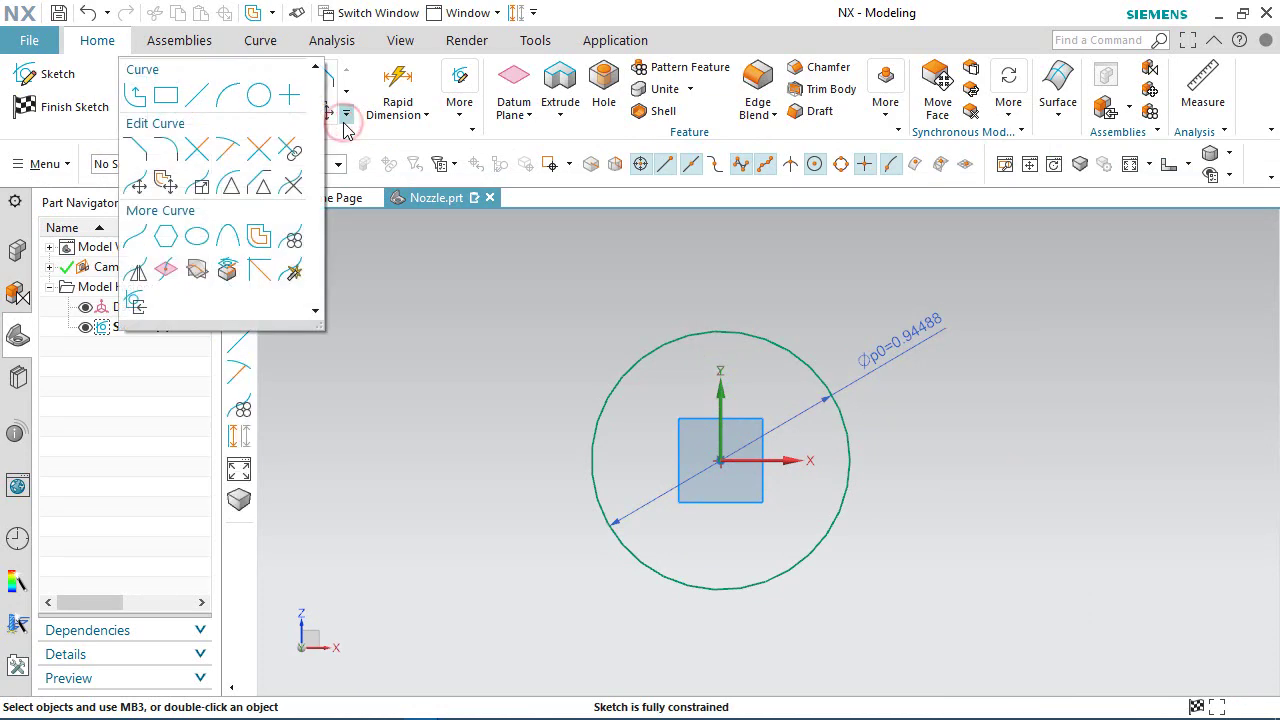
pyautogui.click(258, 236)
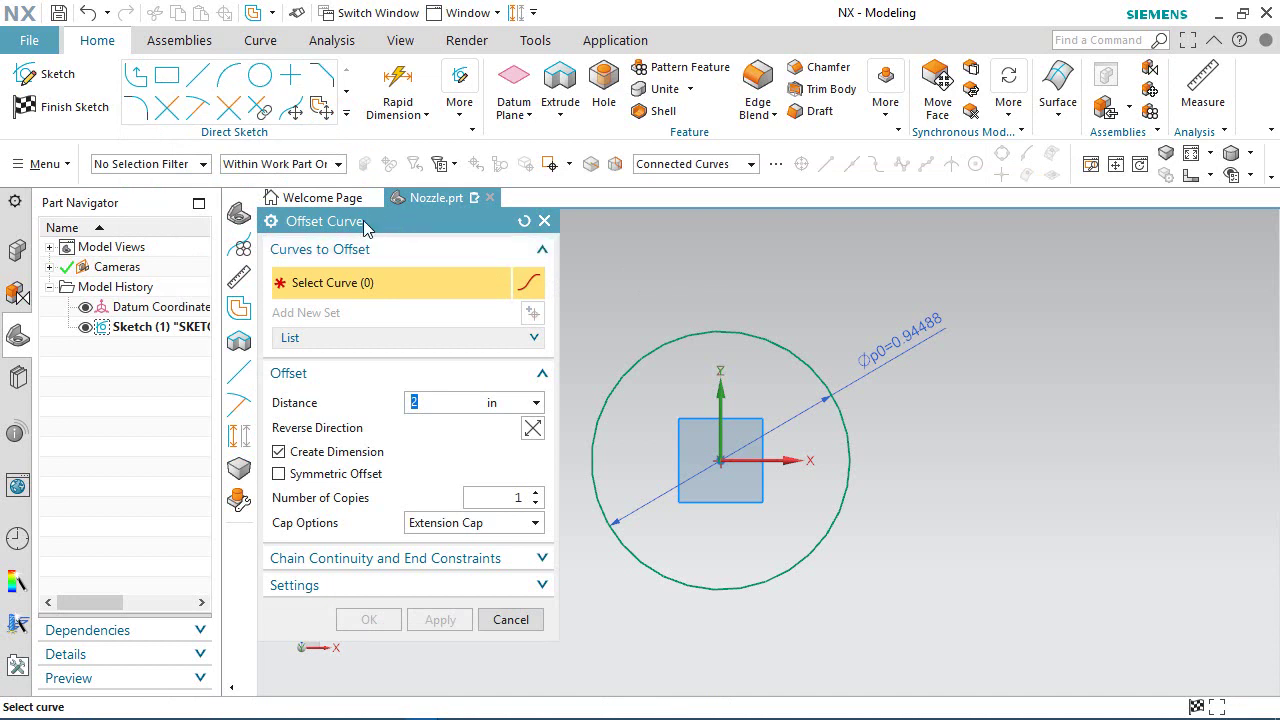
pyautogui.click(722, 330)
pyautogui.scroll(-4, 851, 557)
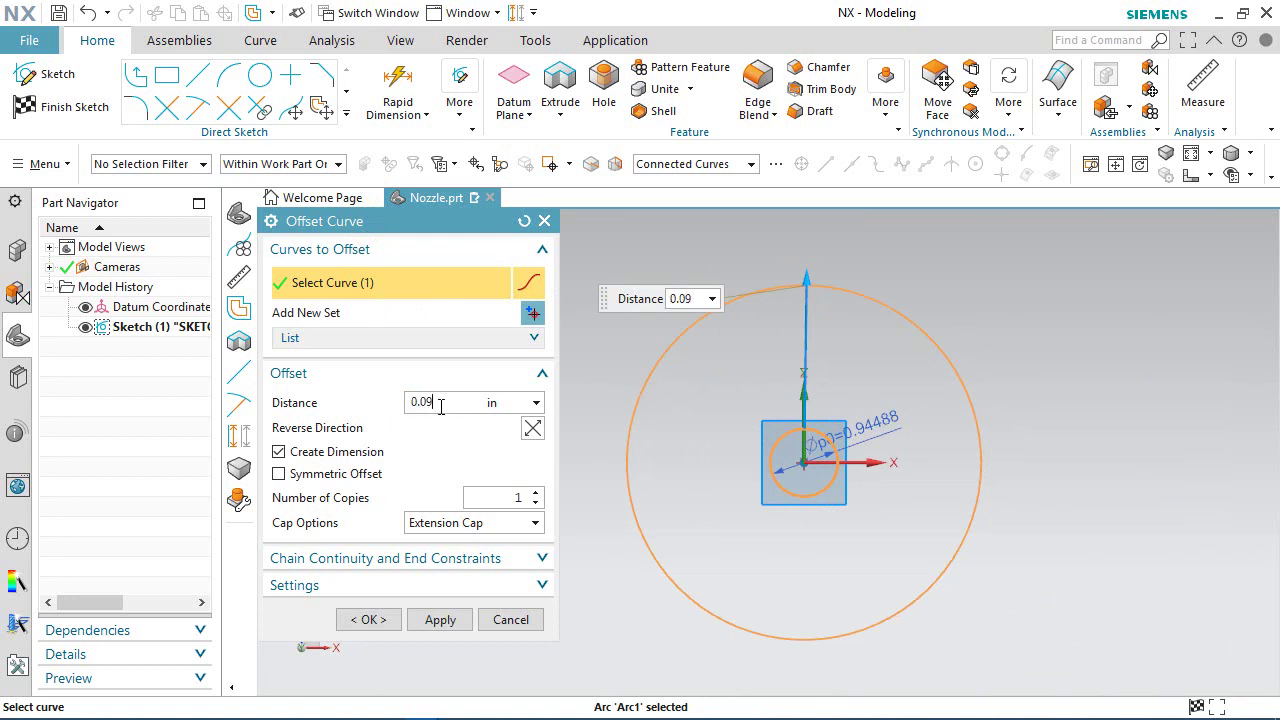
pyautogui.doubleClick(441, 407)
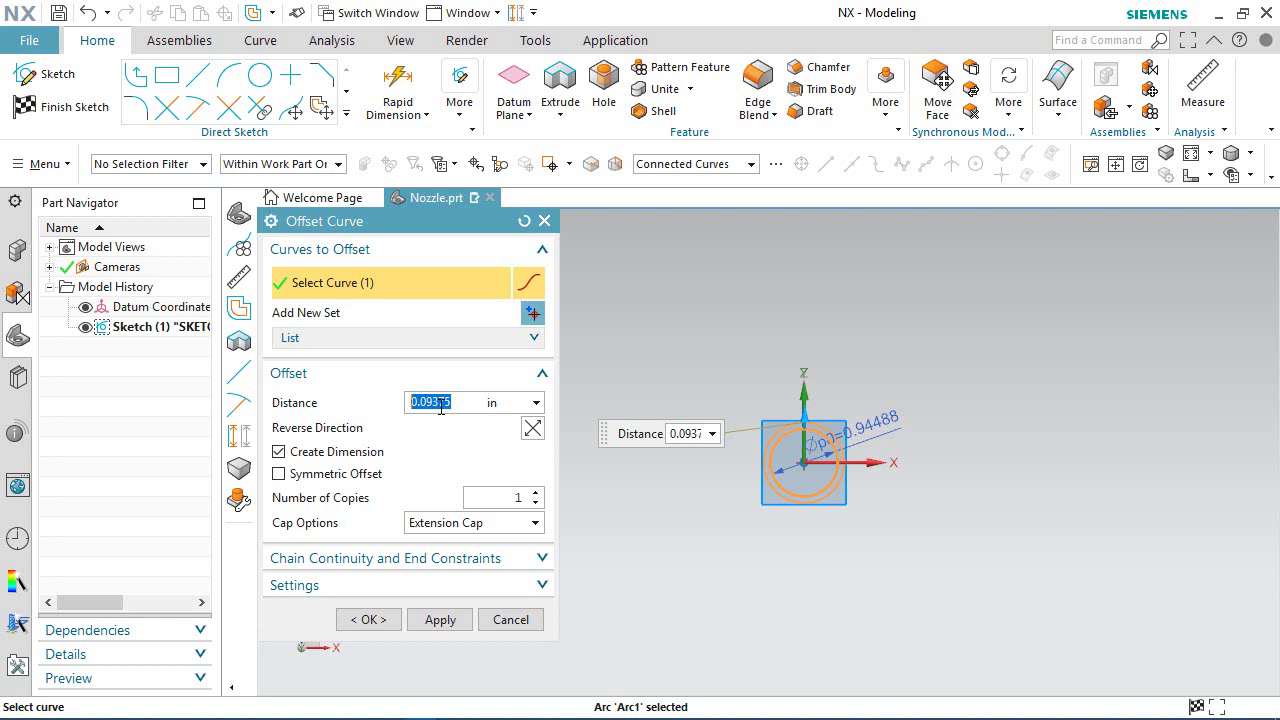
pyautogui.scroll(5, 786, 458)
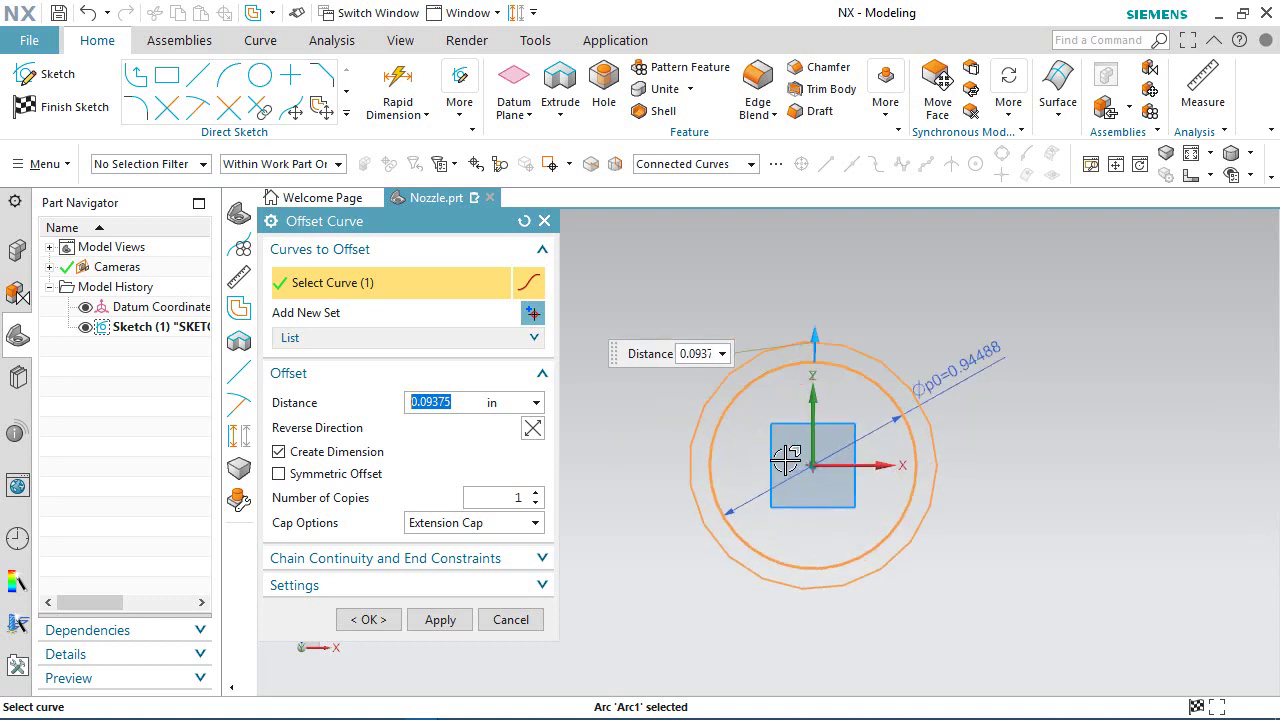
pyautogui.click(532, 428)
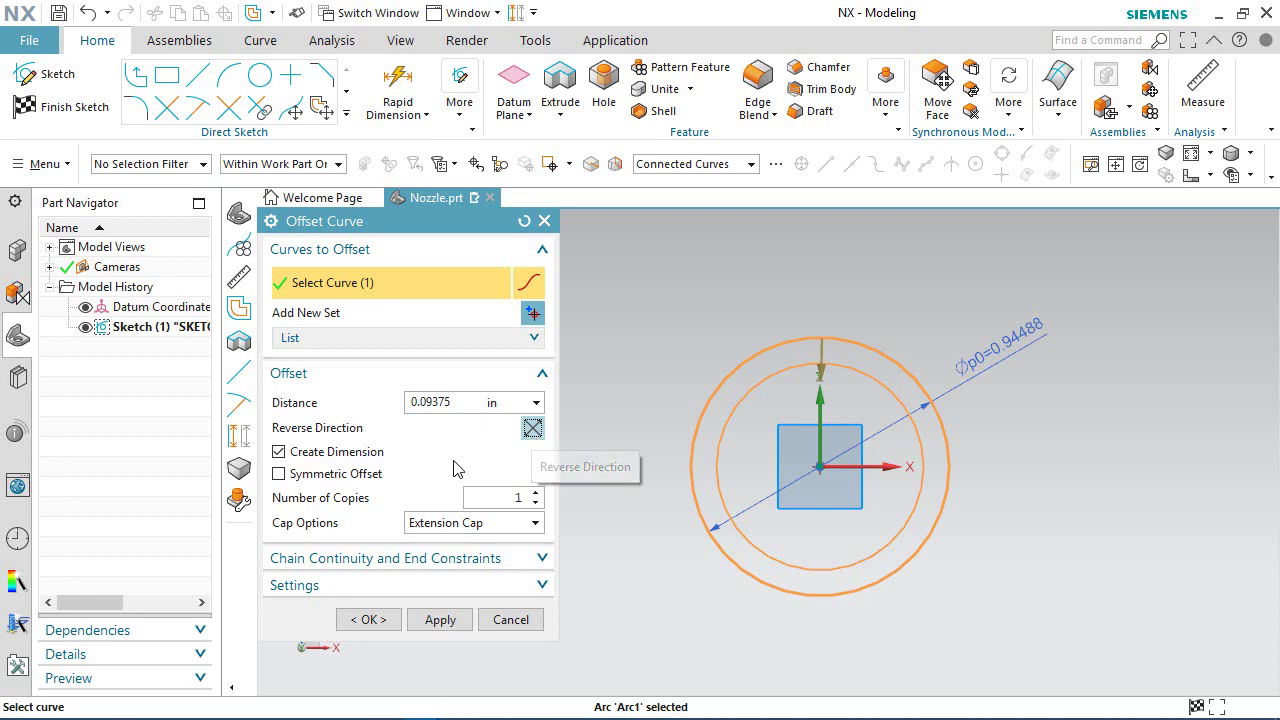
pyautogui.click(363, 619)
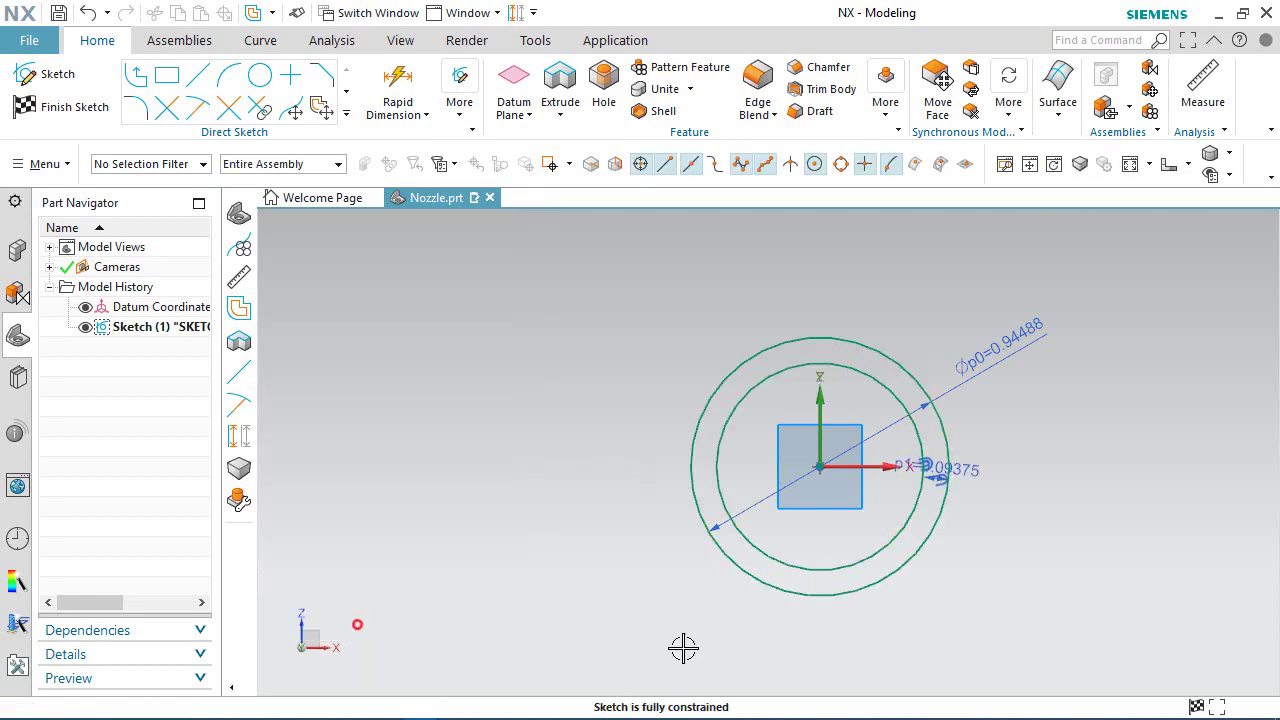
pyautogui.scroll(3, 1034, 463)
pyautogui.scroll(1, 856, 478)
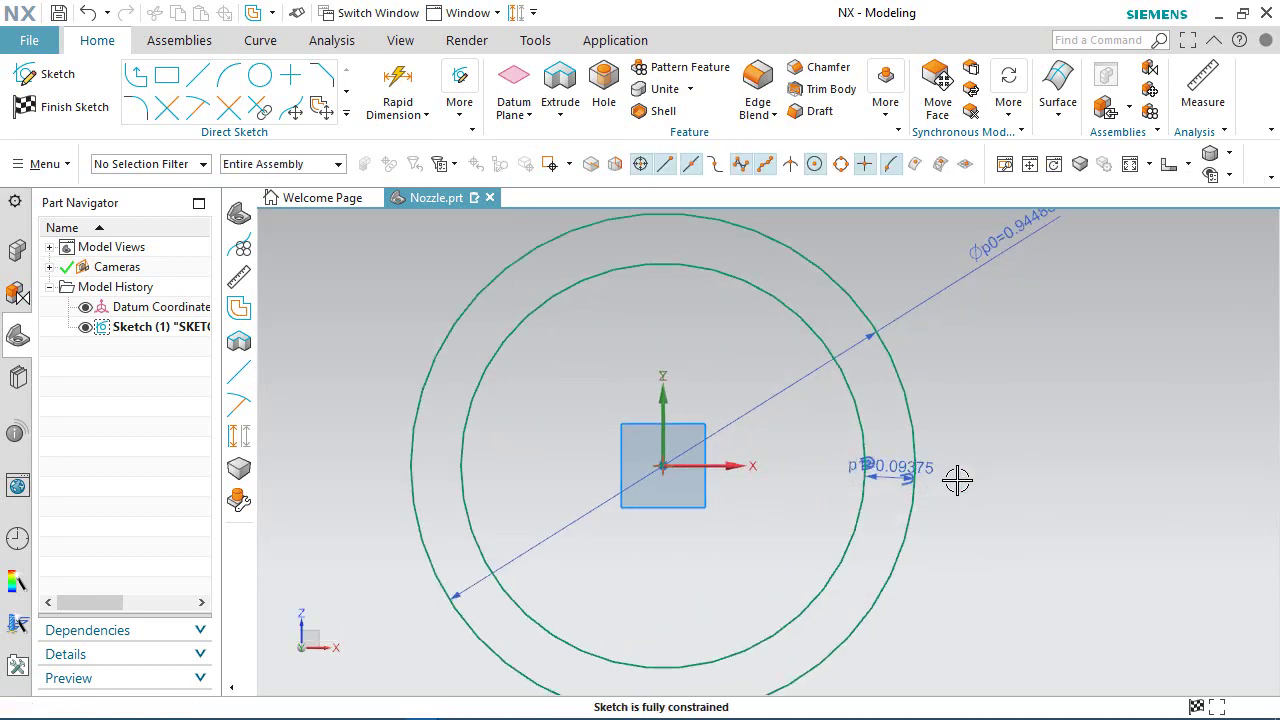
# Orient the view of the two concentric circles to isometric.
pyautogui.click(957, 481)
pyautogui.click(1187, 165)
pyautogui.click(1187, 165)
pyautogui.click(1187, 165)
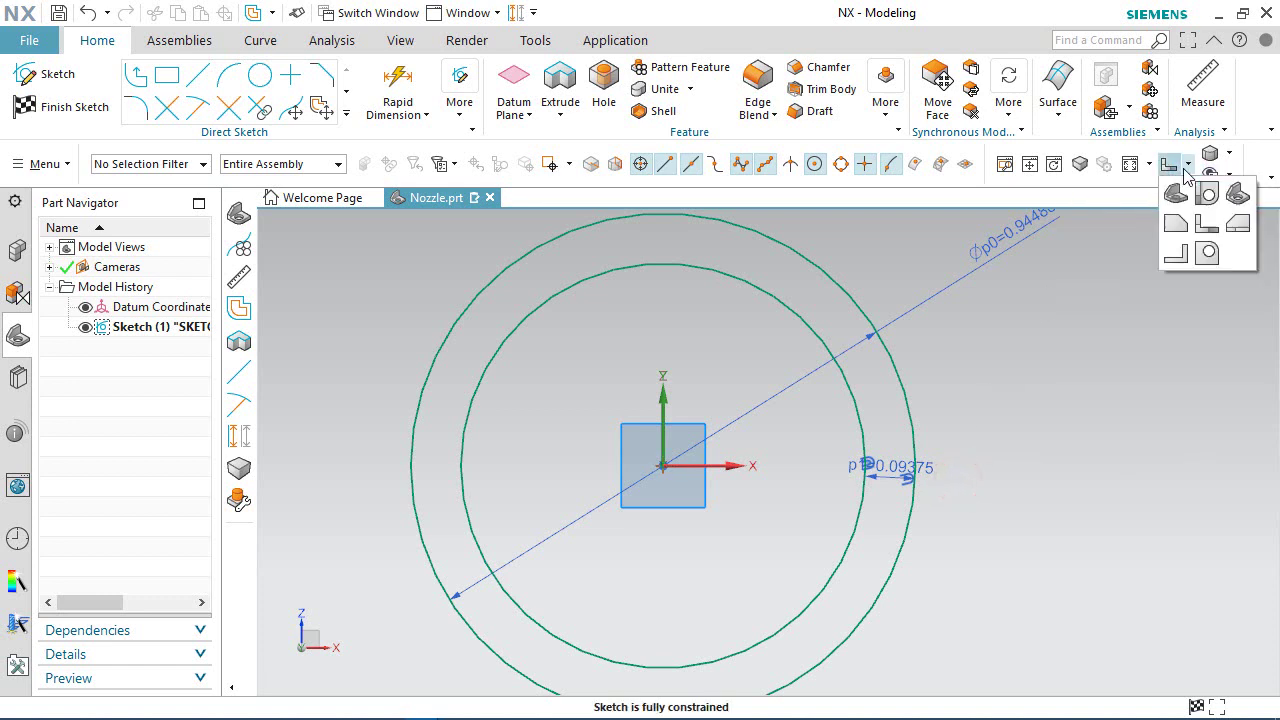
pyautogui.click(1240, 197)
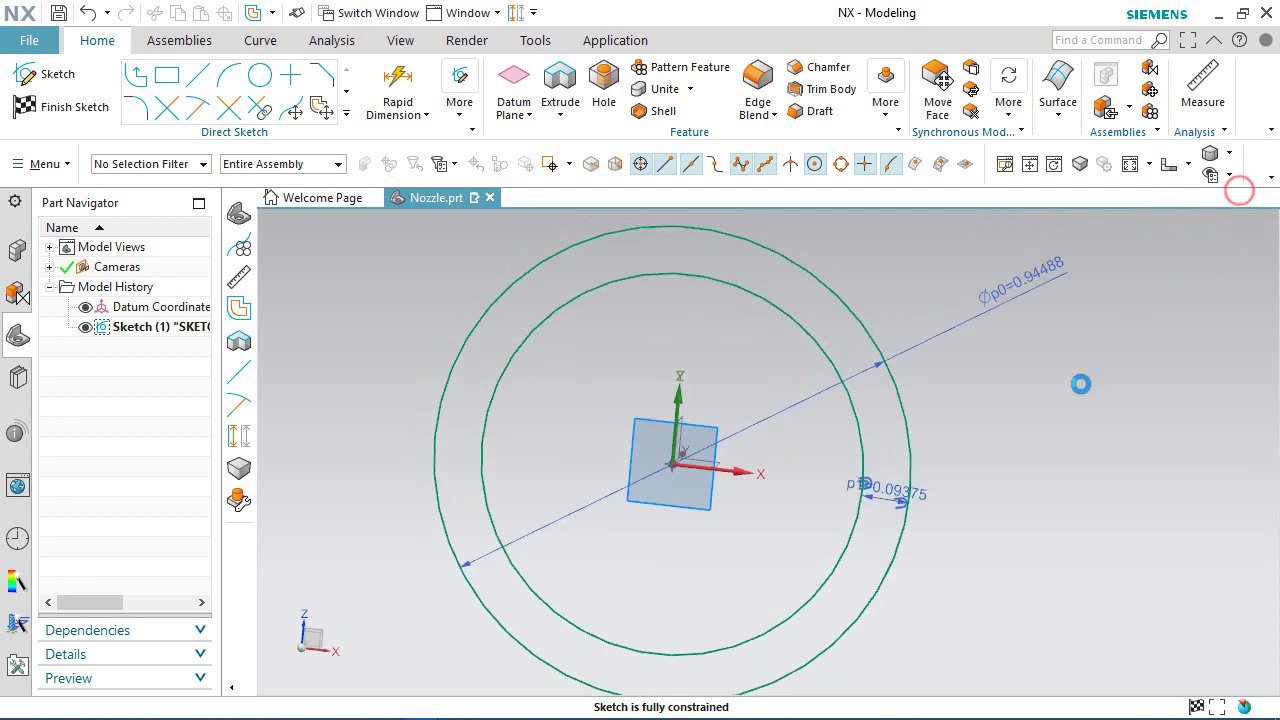
# Extrude the two concentric circles in the reversed direction from 0 to 0.4375 in as a ring-shaped solid.
pyautogui.click(480, 323)
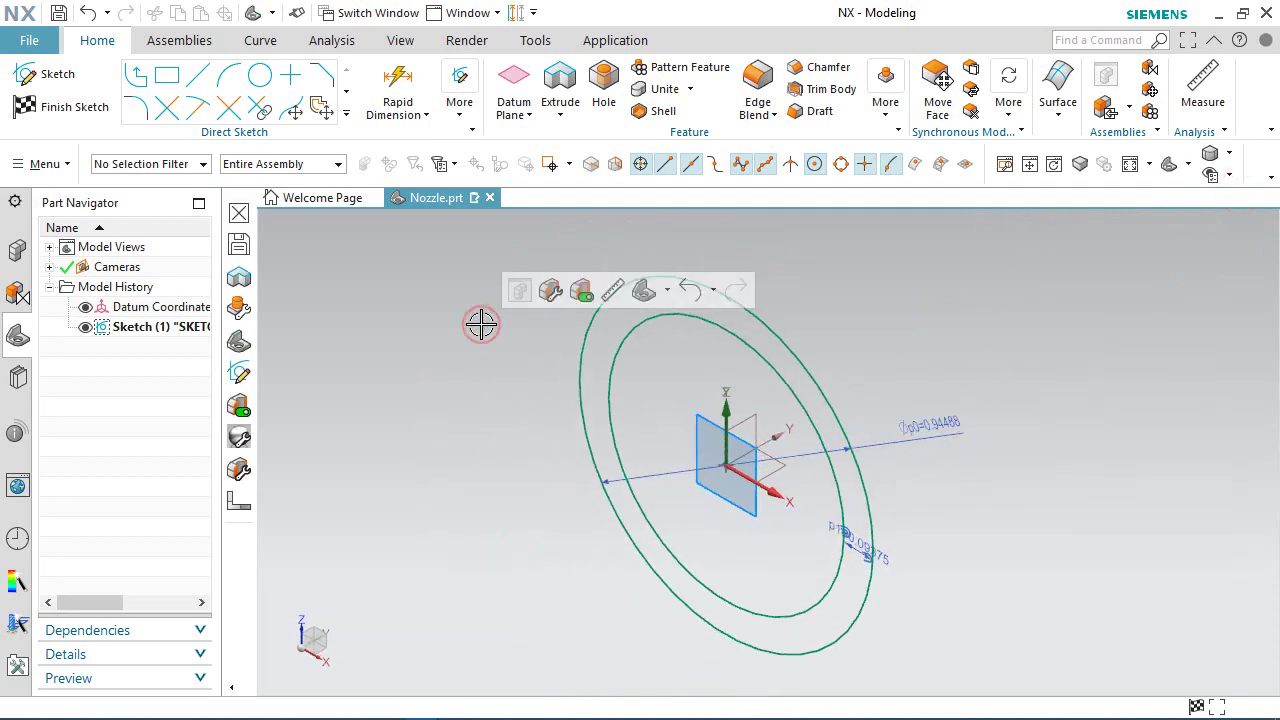
pyautogui.click(557, 88)
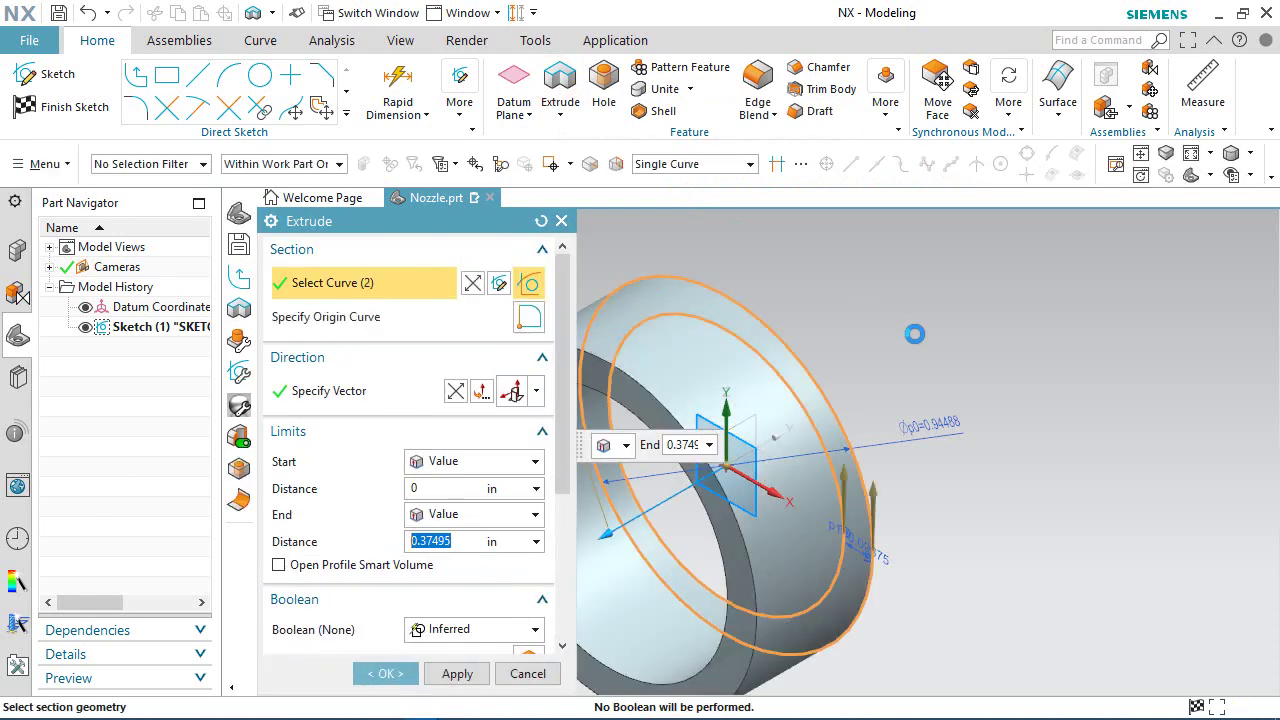
pyautogui.moveTo(914, 334); pyautogui.dragTo(960, 343, button='middle')
pyautogui.moveTo(705, 286); pyautogui.dragTo(705, 286, button='middle')
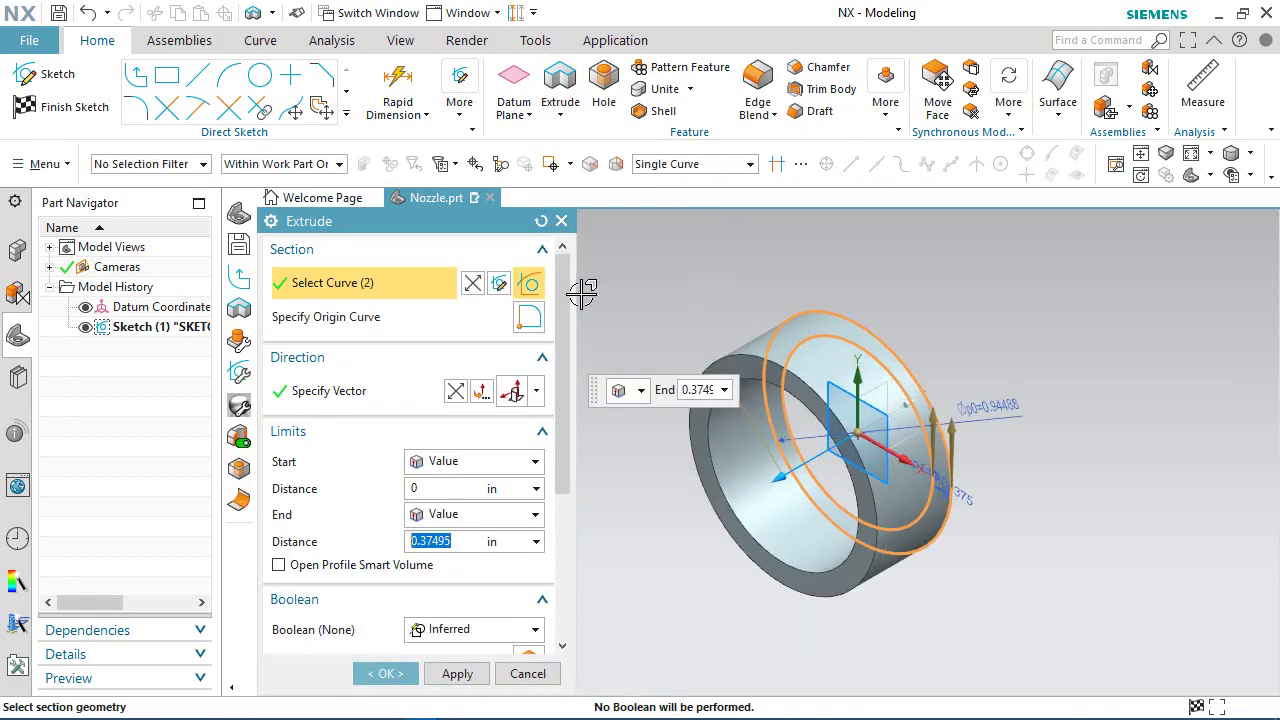
pyautogui.click(457, 393)
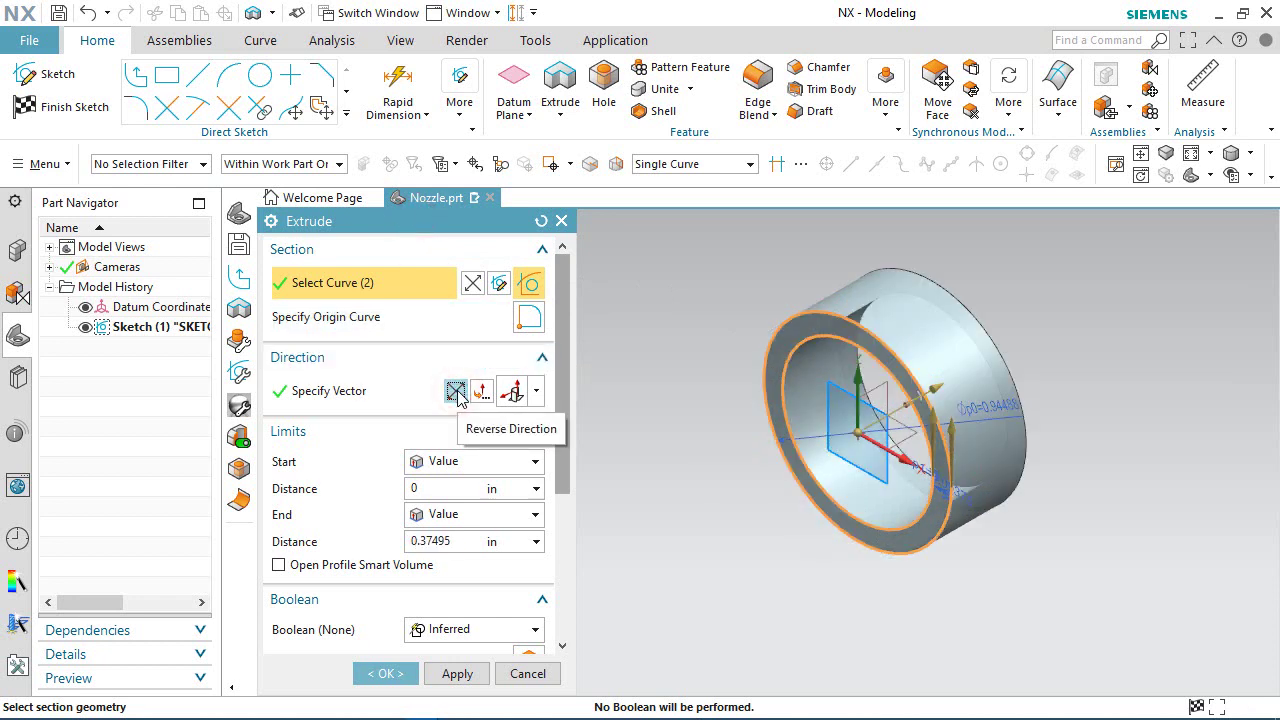
pyautogui.click(461, 539)
pyautogui.write('0')
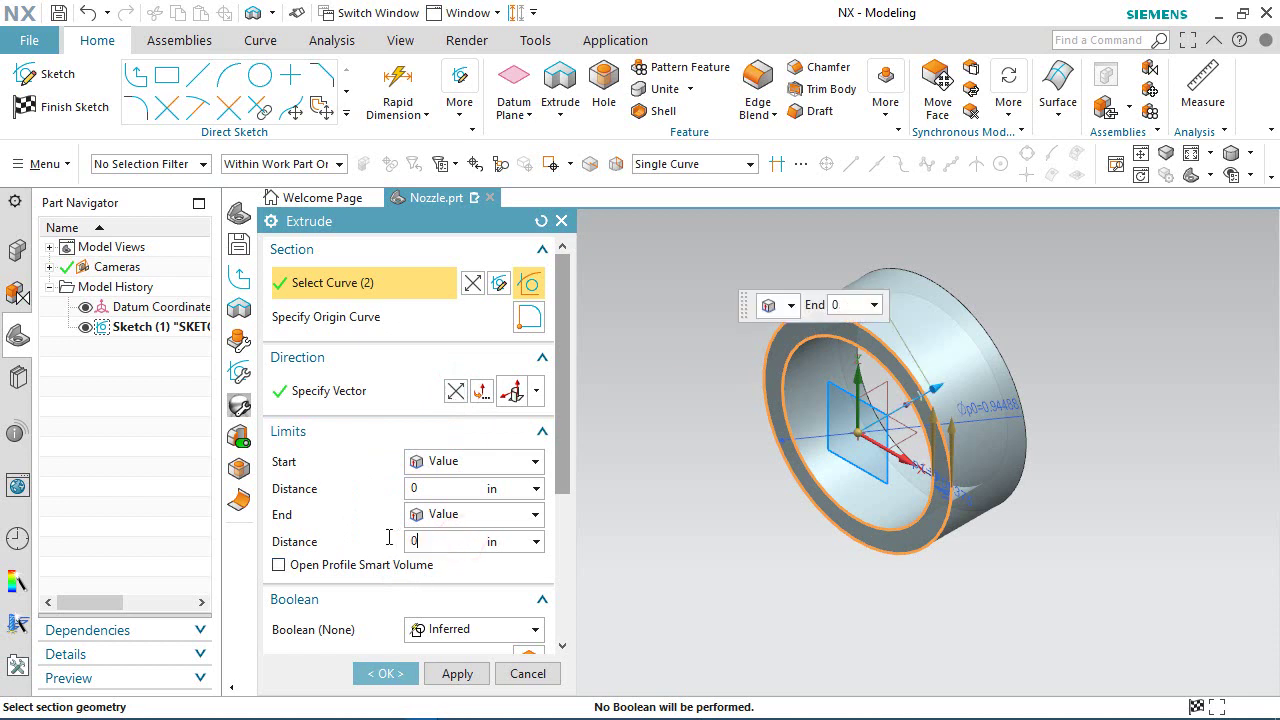
pyautogui.press('Return')
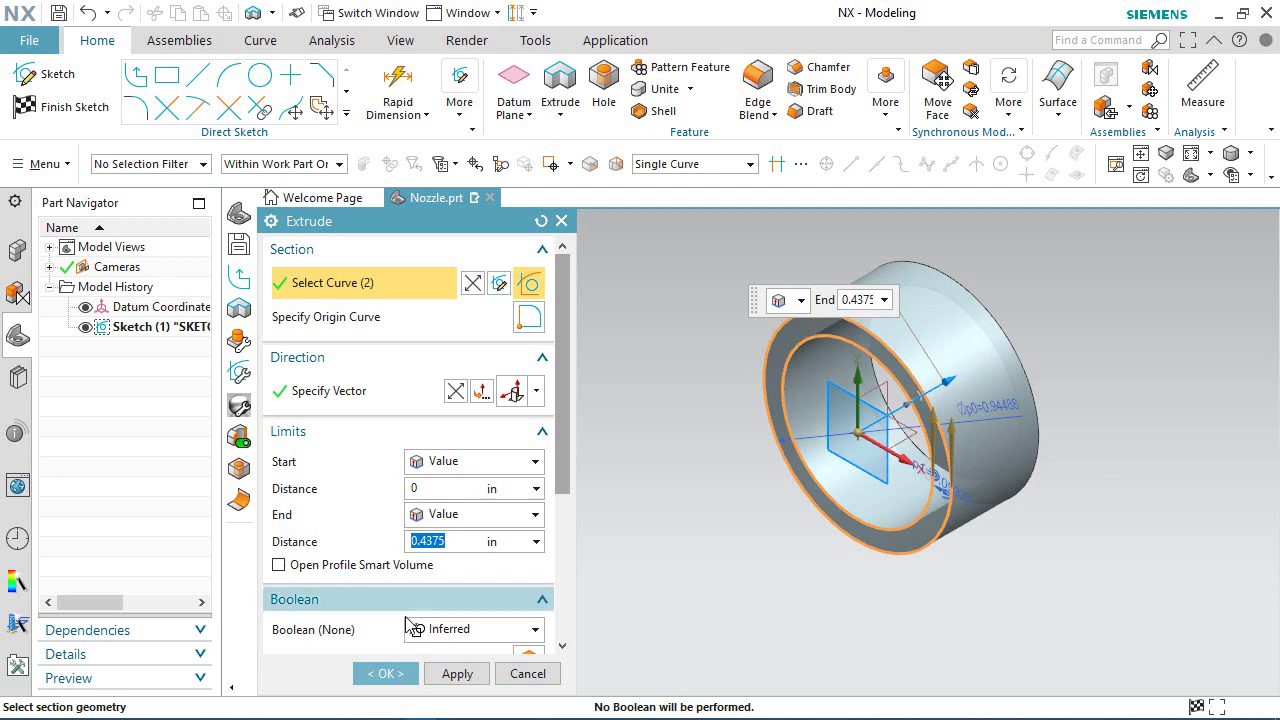
pyautogui.click(405, 675)
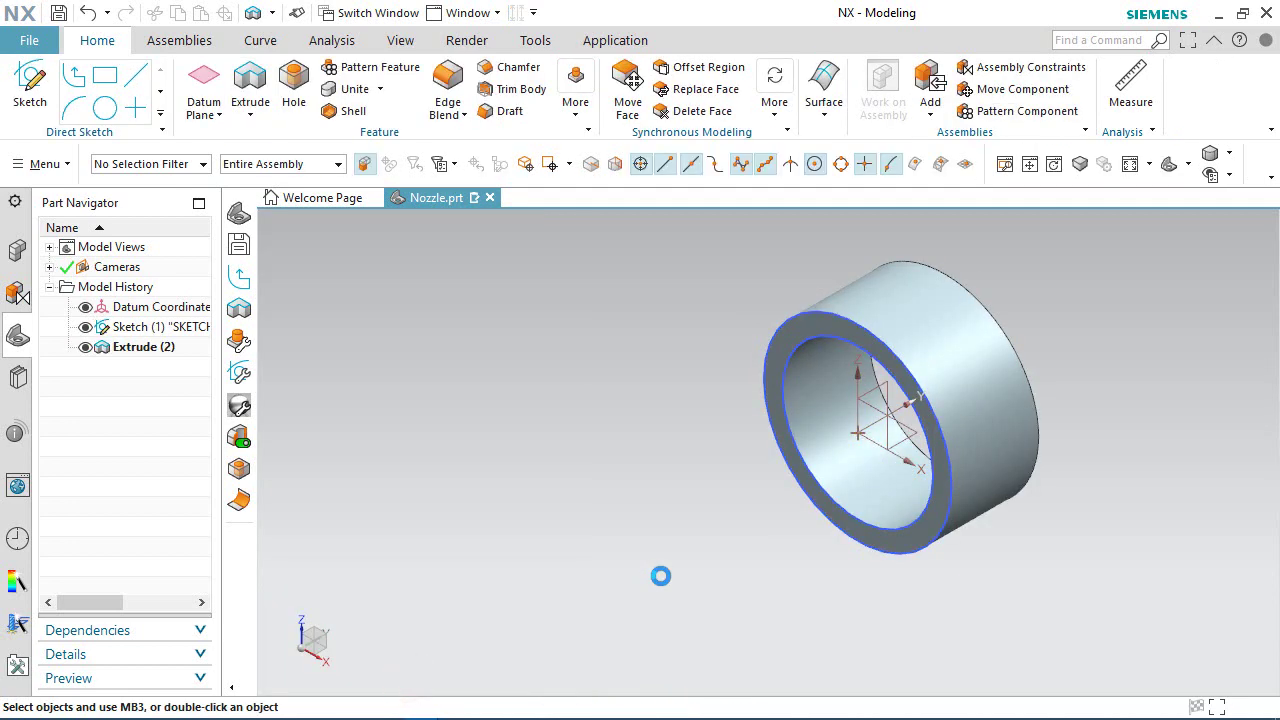
# Fit the ring in the isometric view and turn on True Shading for the display.
pyautogui.click(1127, 164)
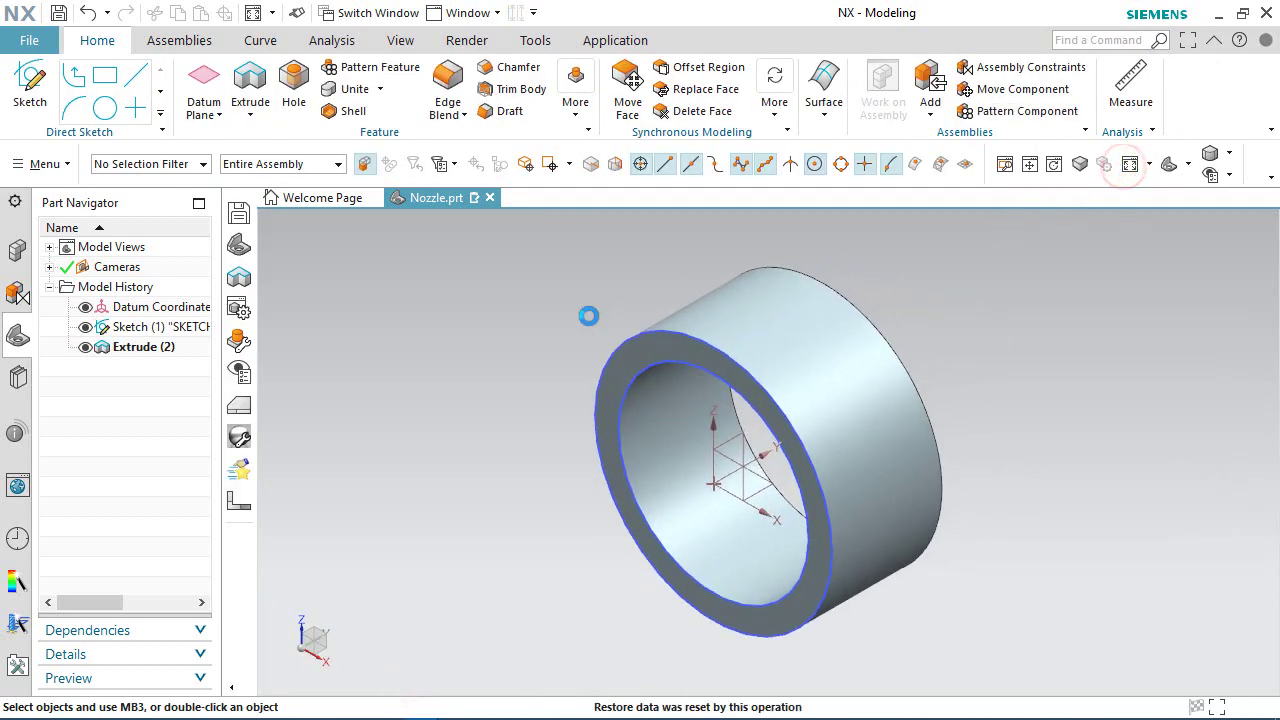
pyautogui.click(573, 318)
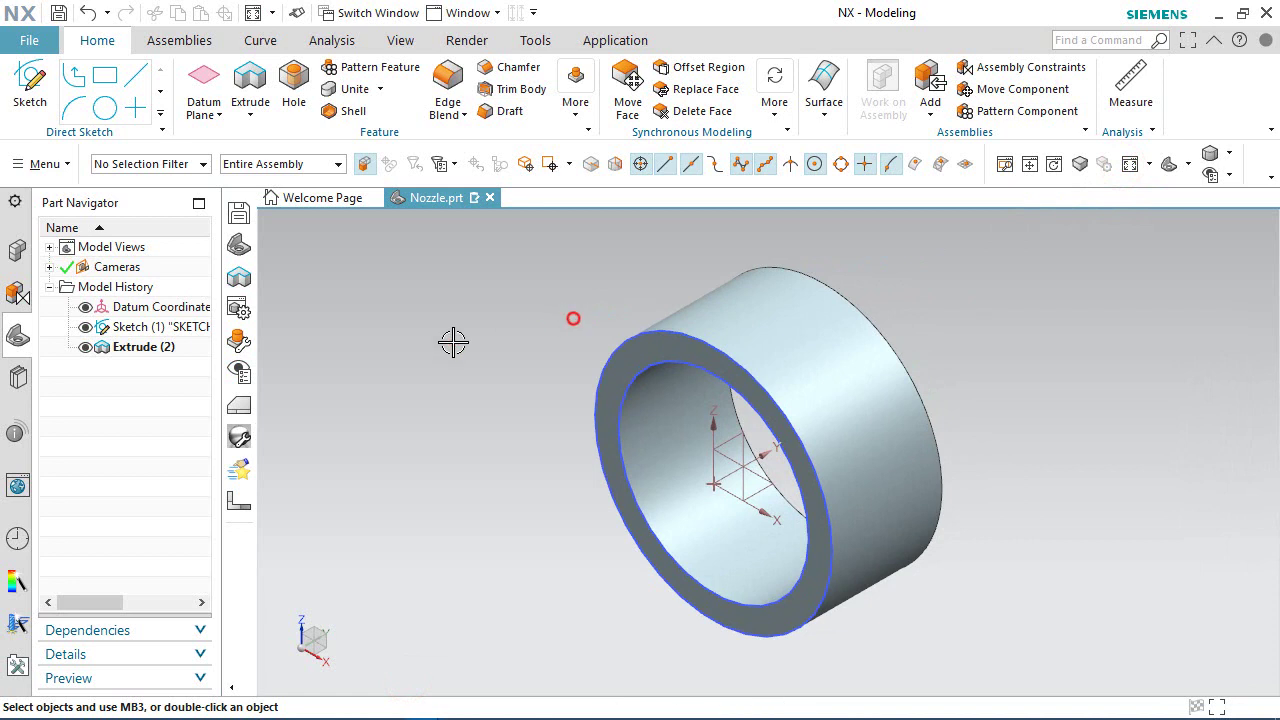
pyautogui.click(122, 358)
pyautogui.click(407, 323)
pyautogui.click(400, 40)
pyautogui.click(1130, 98)
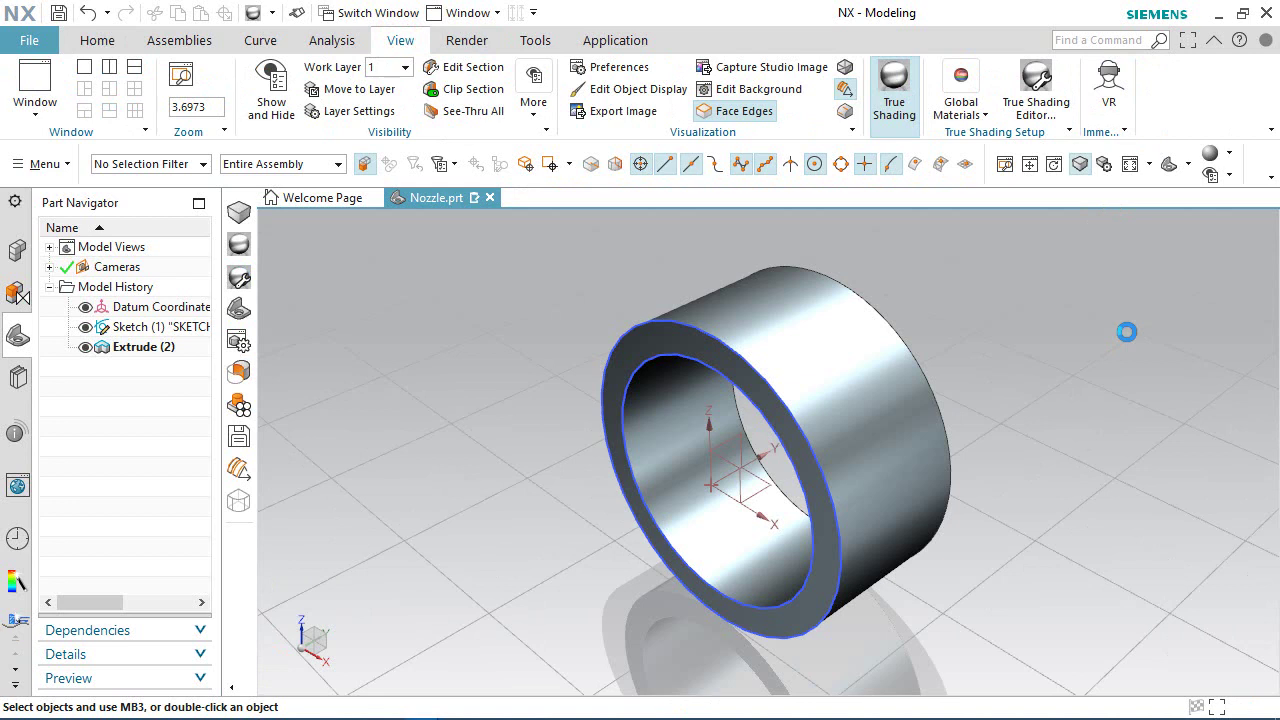
pyautogui.click(1088, 164)
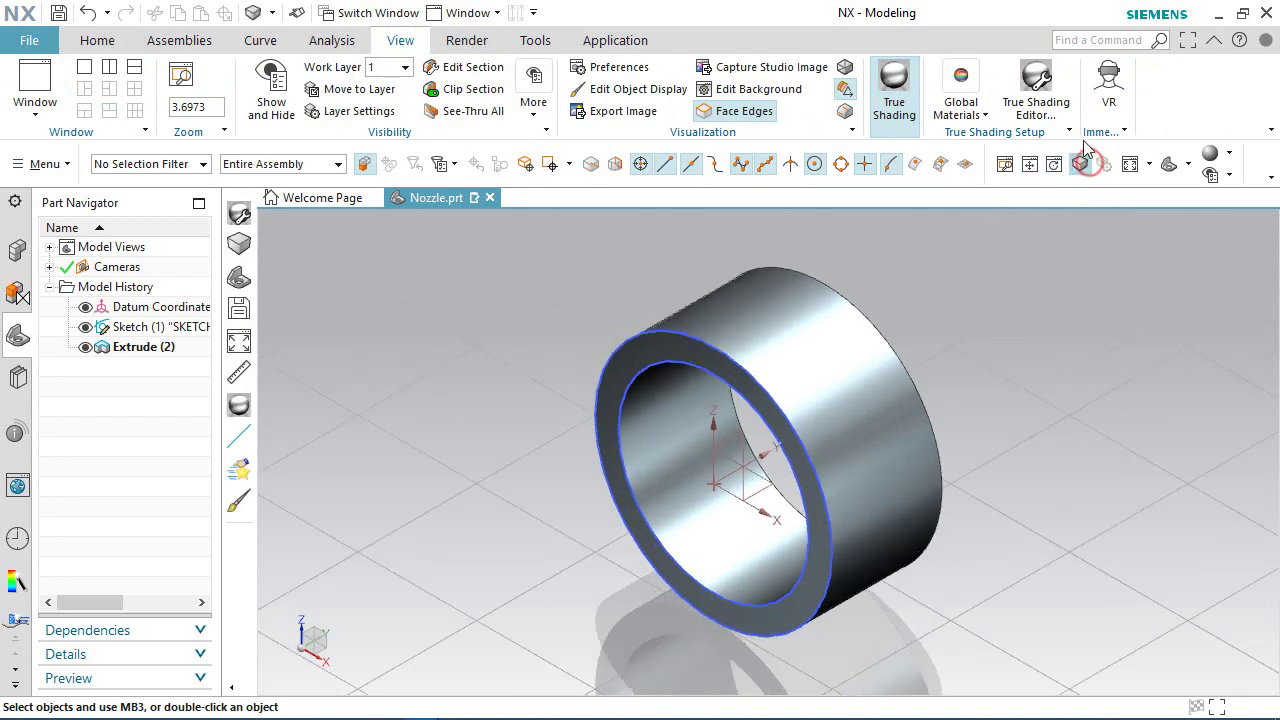
# Assign the pale gold metallic material to the ring's solid body with the True Shading Editor.
pyautogui.click(1036, 85)
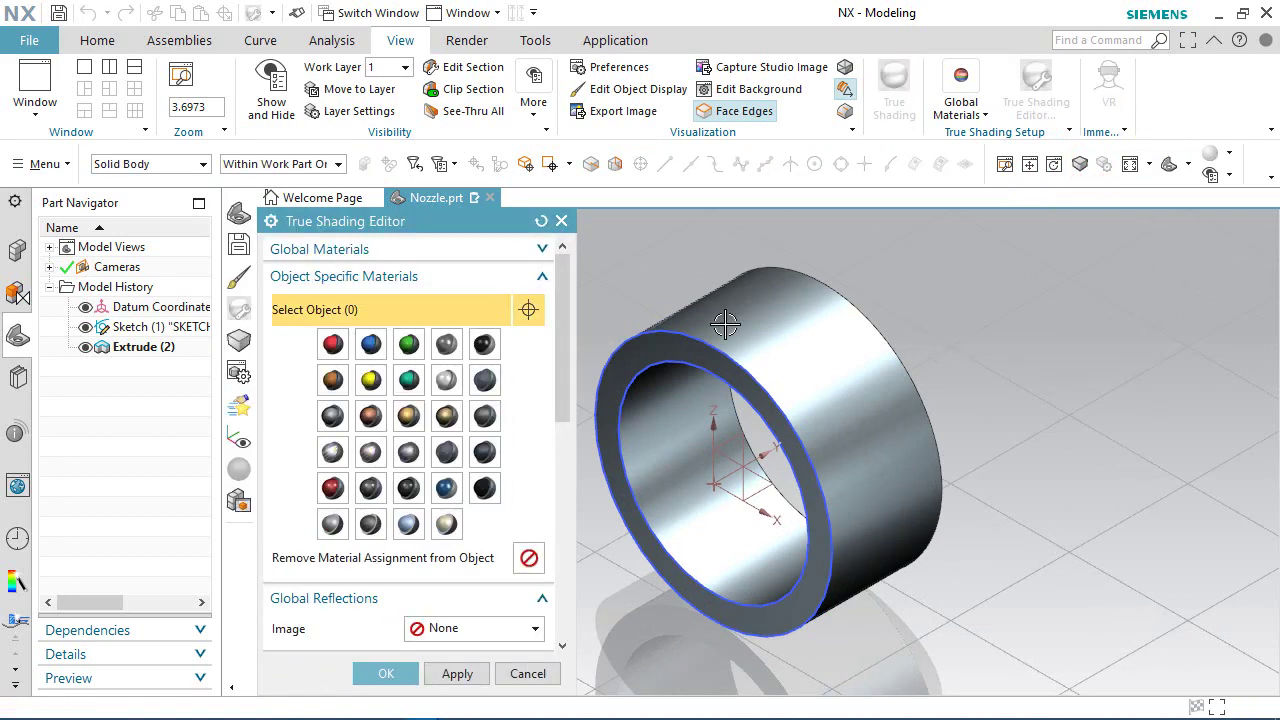
pyautogui.click(686, 322)
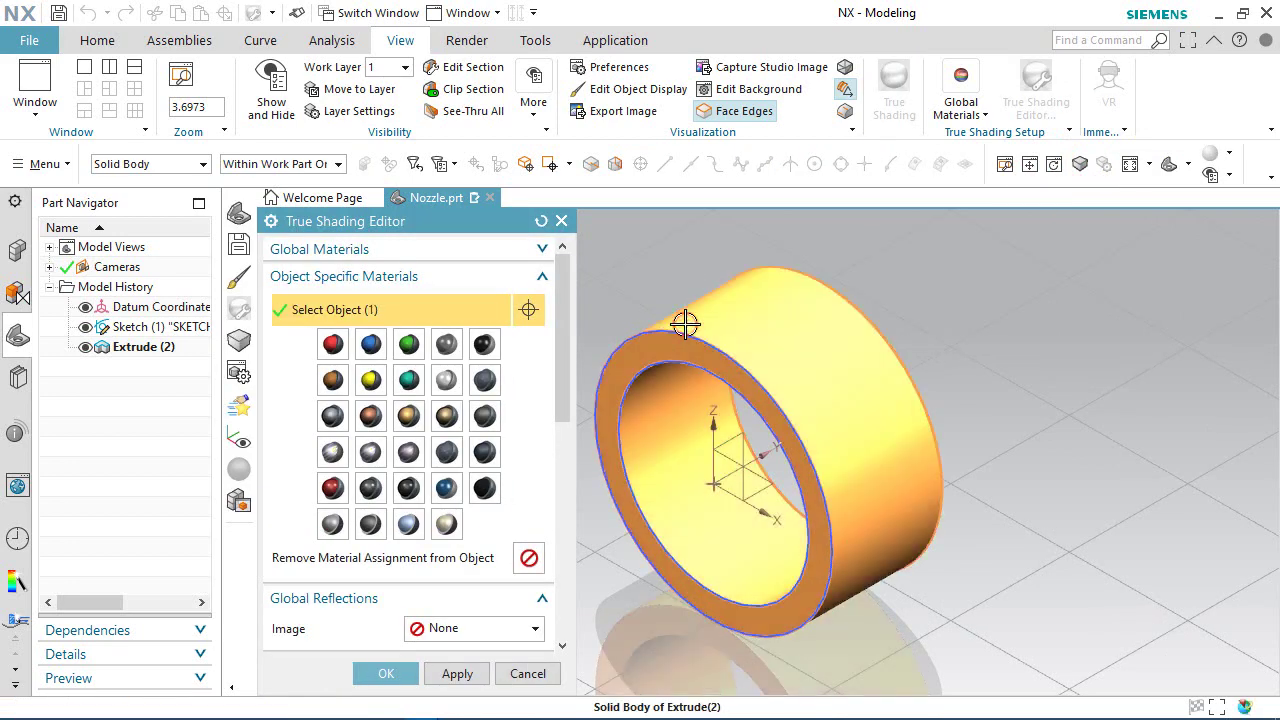
pyautogui.click(447, 420)
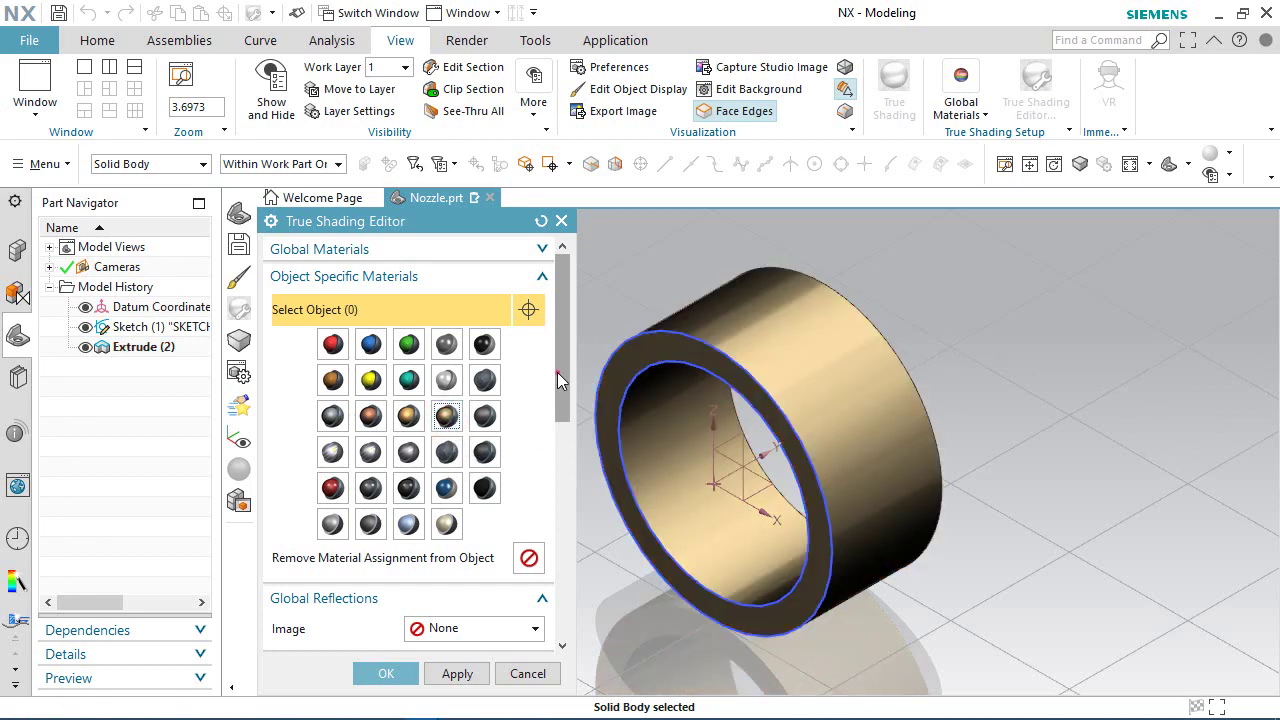
# Turn off the ground plane grid and the floor effects, both planar shadows and floor reflection.
pyautogui.moveTo(557, 372); pyautogui.dragTo(561, 554)
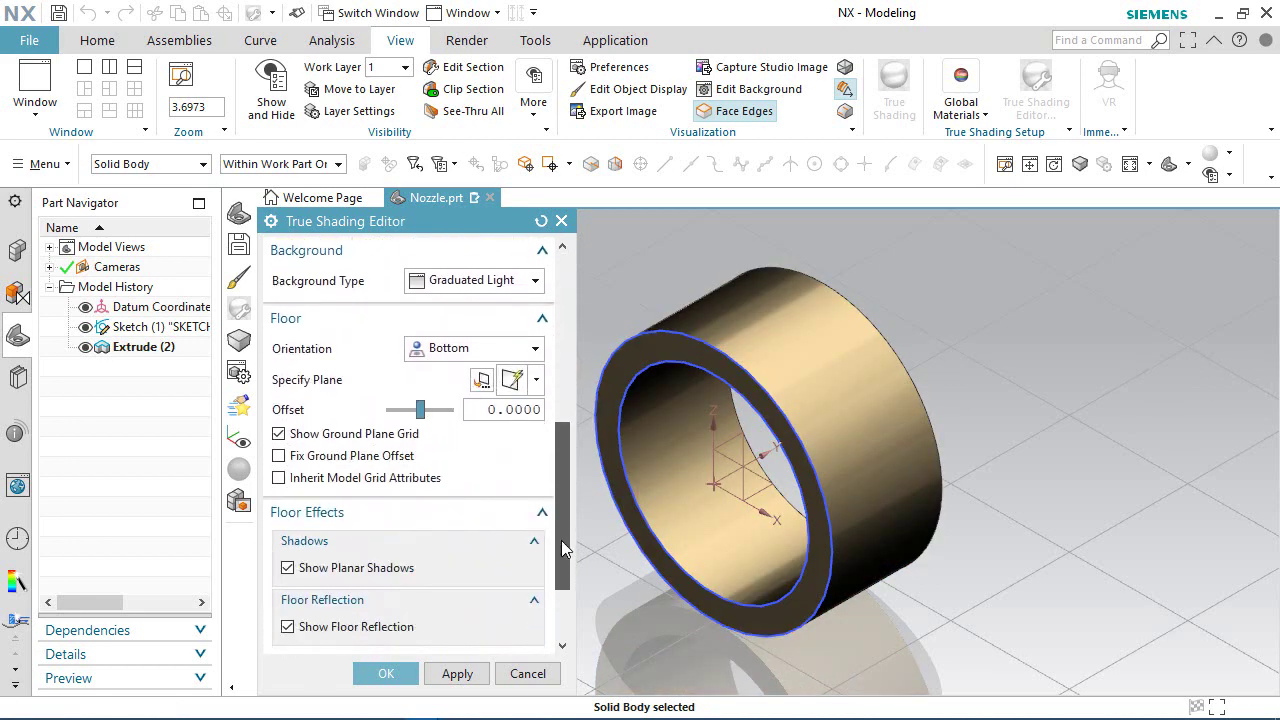
pyautogui.click(280, 436)
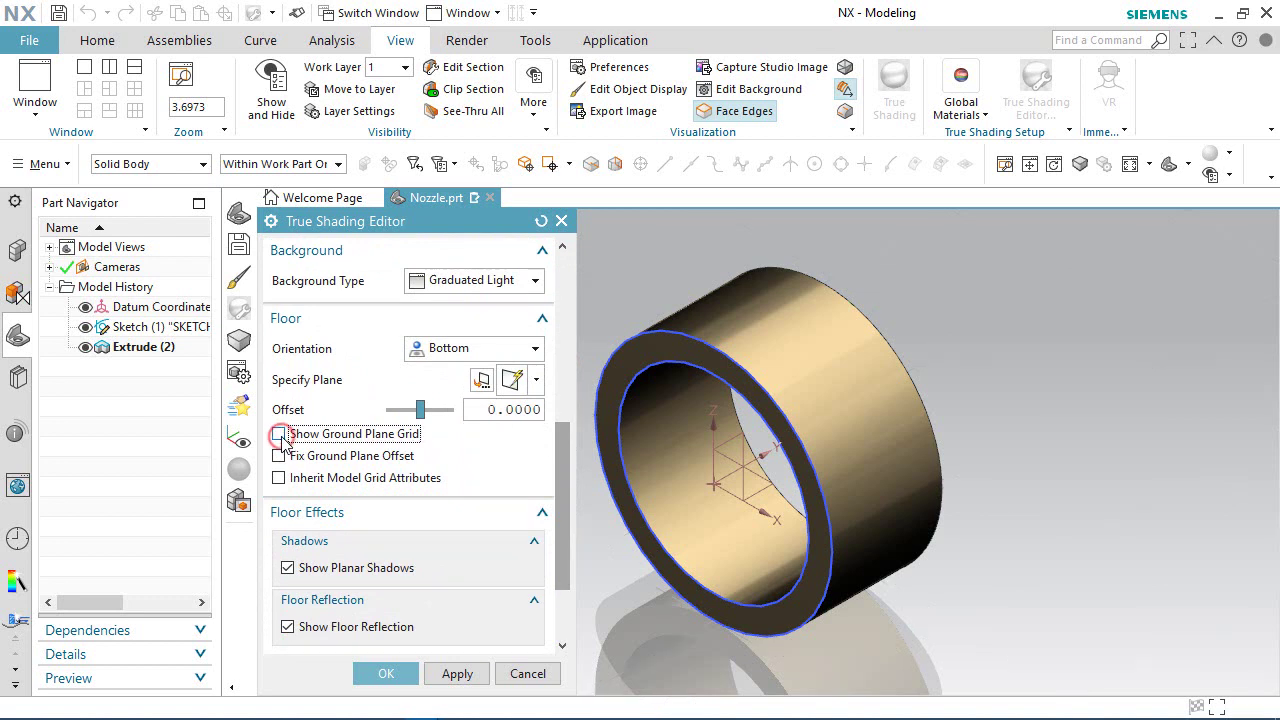
pyautogui.click(286, 568)
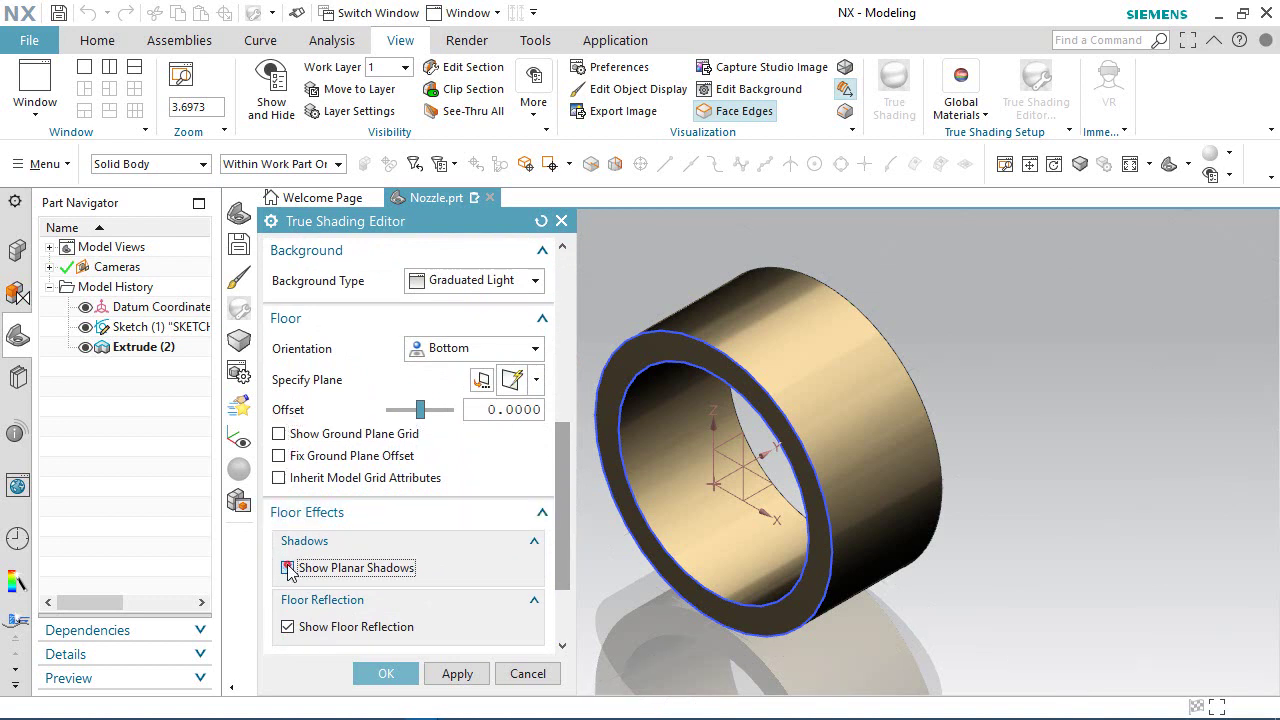
pyautogui.click(288, 627)
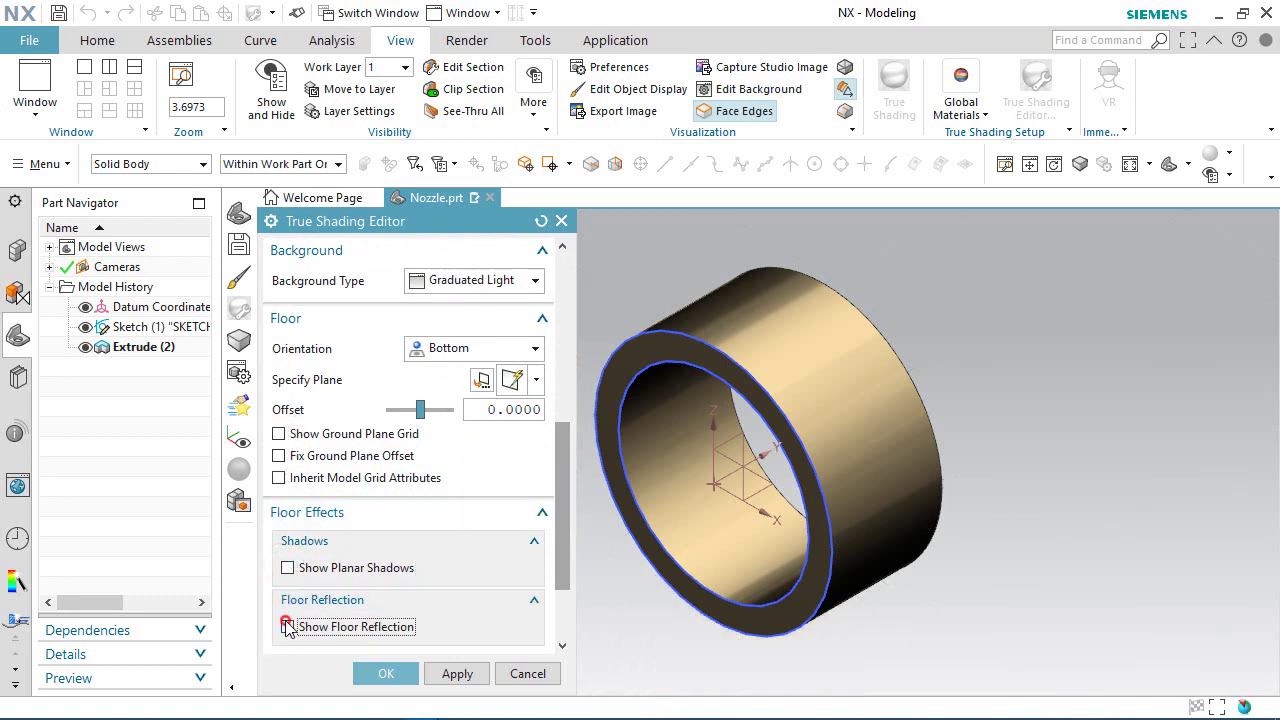
# Set the active scene lights to Scene Lighting 5 and raise the brightness slightly above the middle.
pyautogui.moveTo(565, 488); pyautogui.dragTo(562, 536)
pyautogui.click(534, 587)
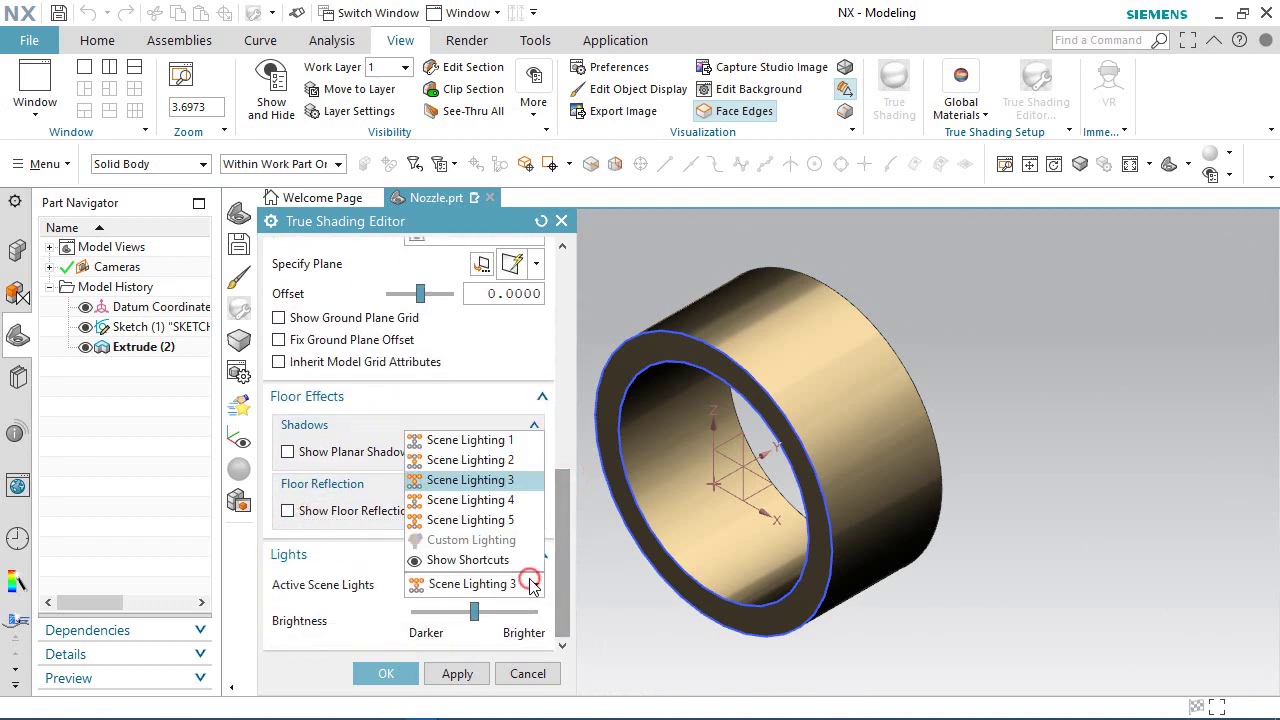
pyautogui.click(487, 516)
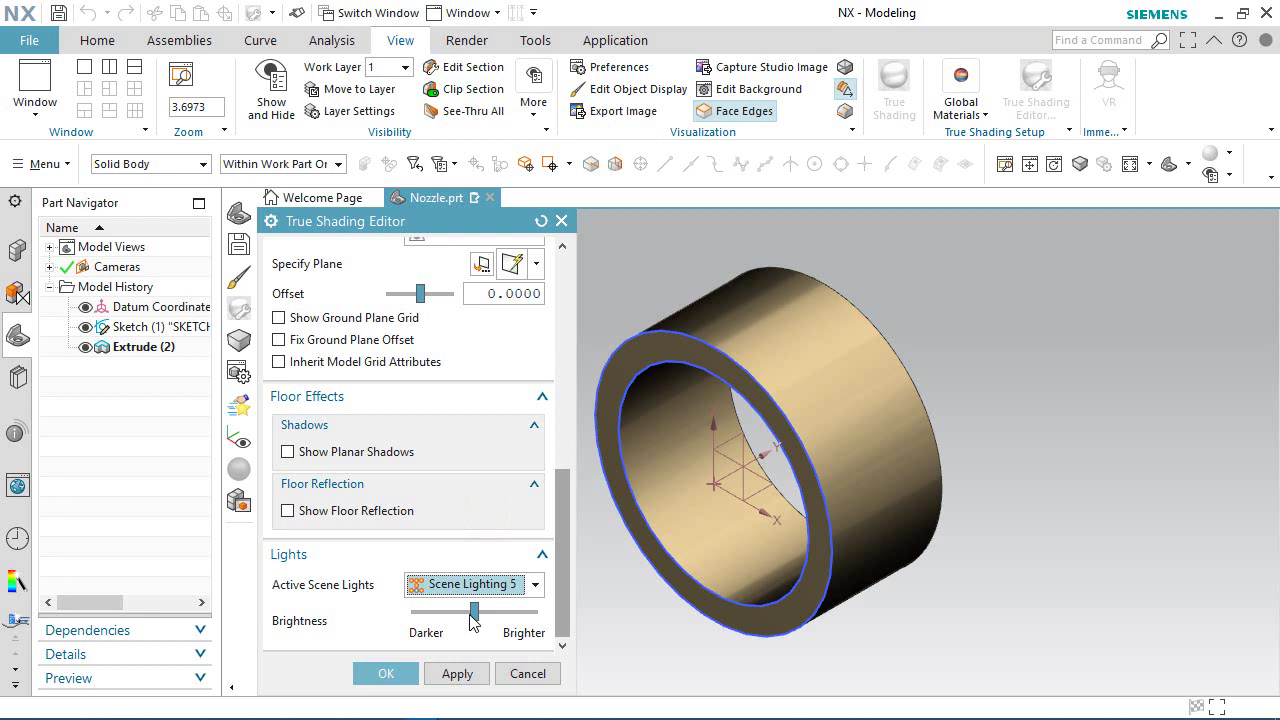
pyautogui.moveTo(474, 617); pyautogui.dragTo(493, 620)
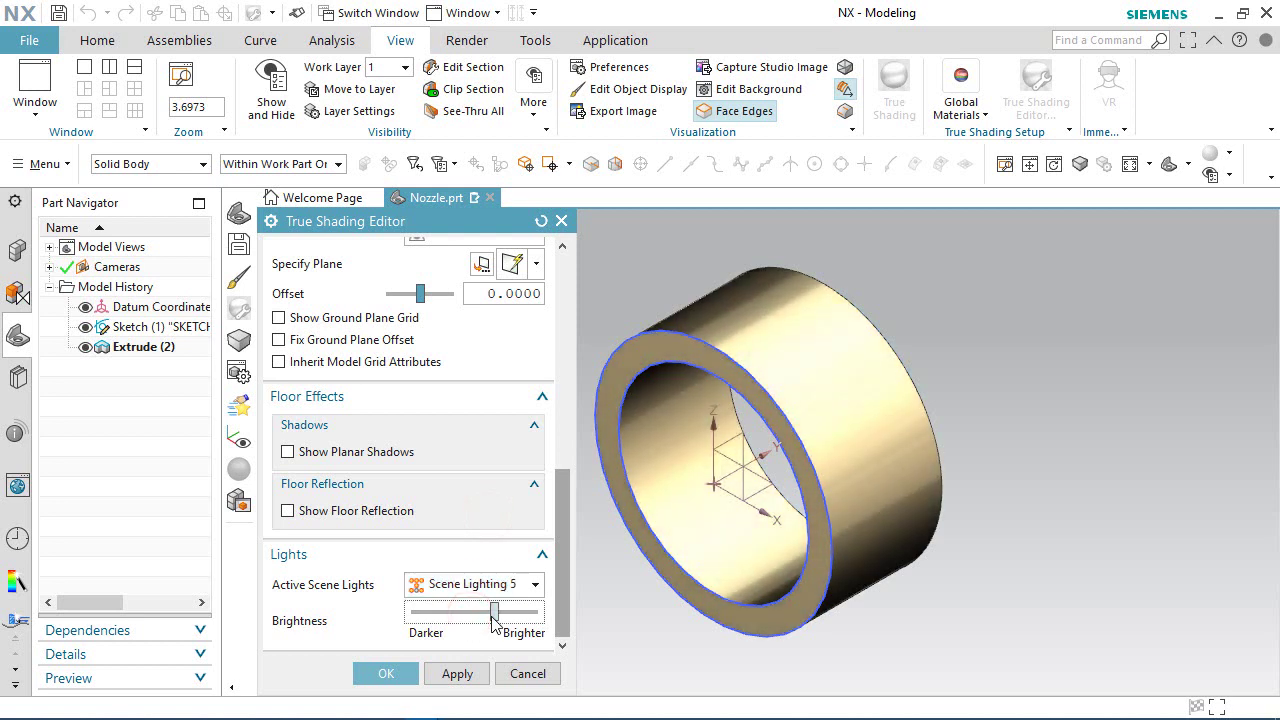
pyautogui.click(386, 674)
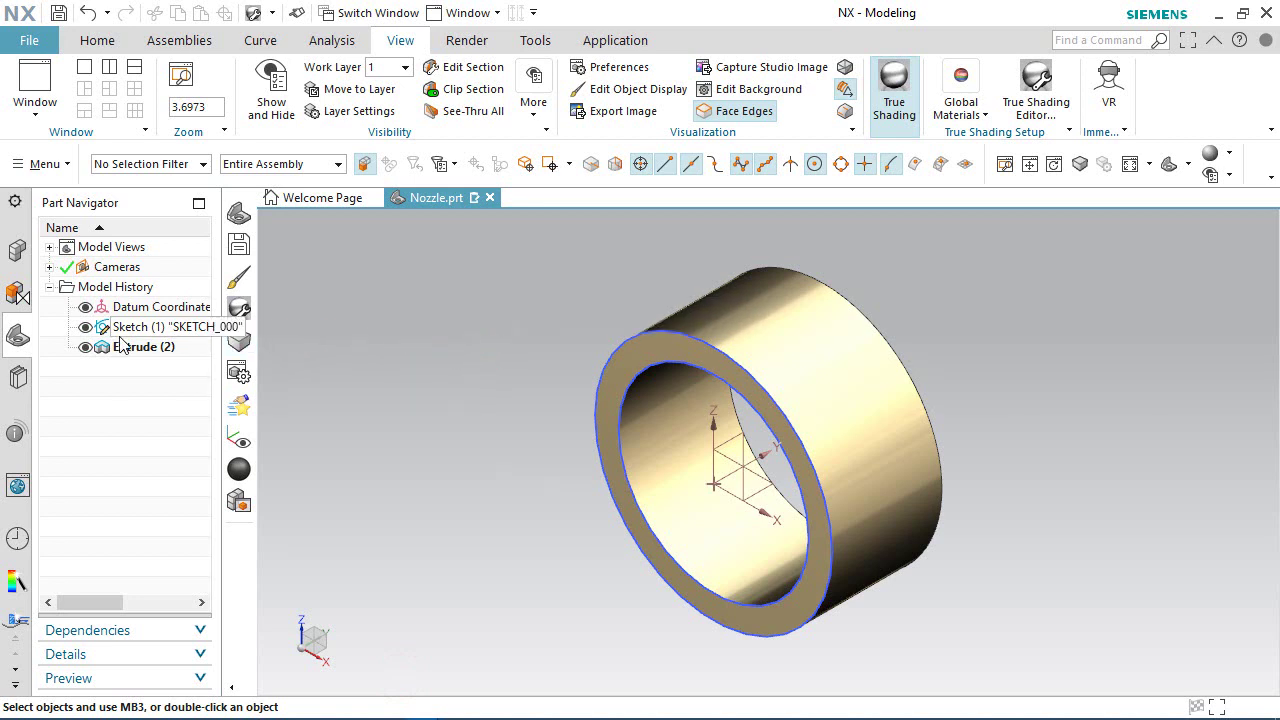
# Hide the sketch of the two concentric circles.
pyautogui.click(87, 329)
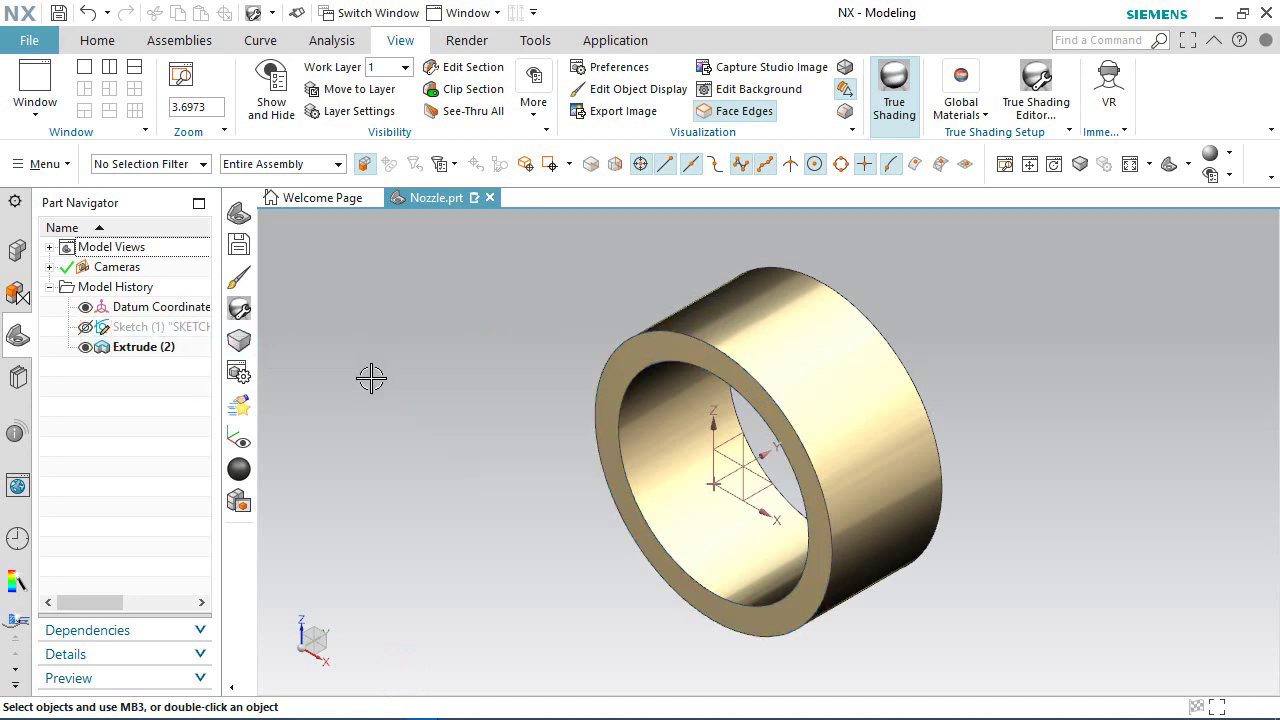
pyautogui.click(97, 40)
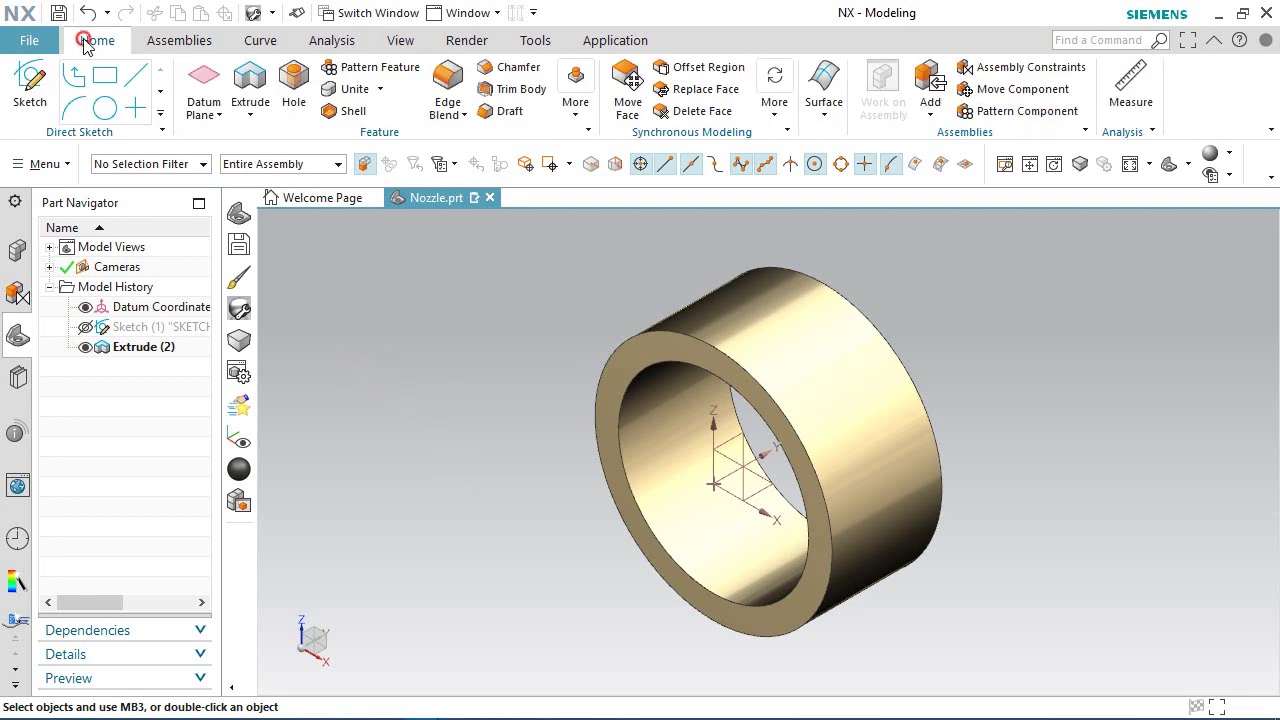
# Set the advanced visualization views' resolution to Extra Fine in the Visualization Preferences.
pyautogui.click(31, 40)
pyautogui.moveTo(97, 202)
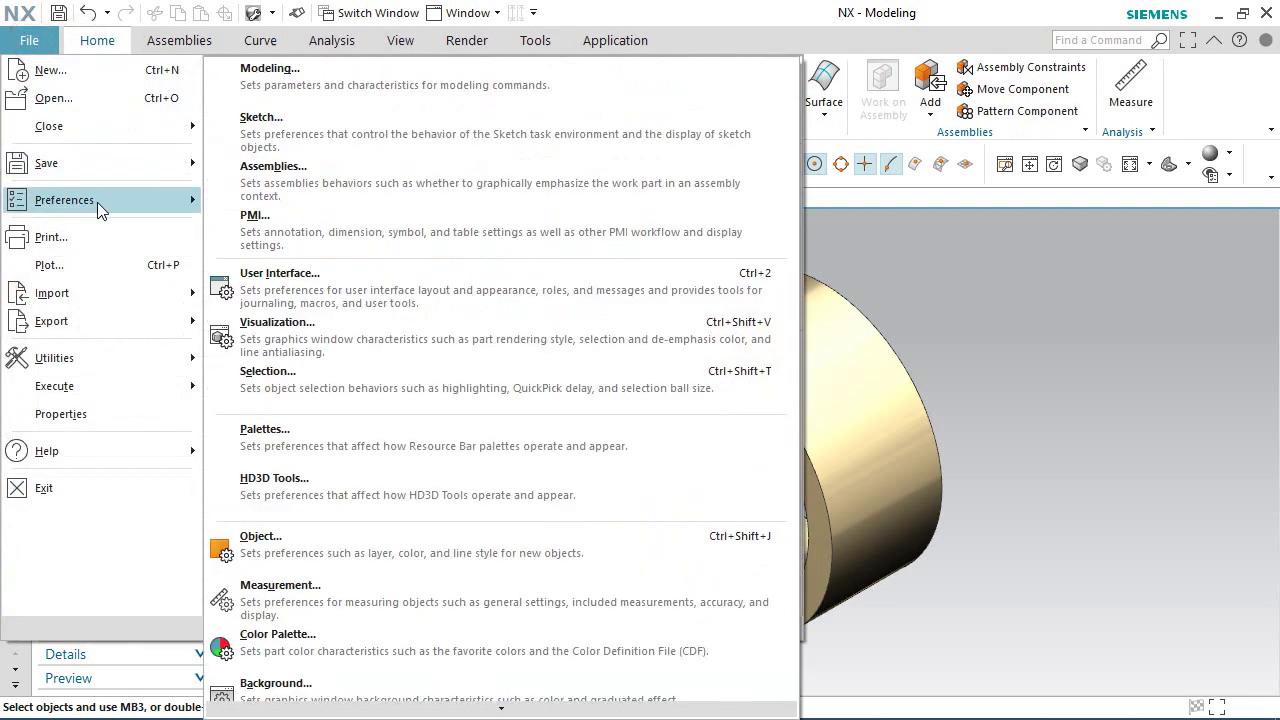
pyautogui.click(305, 326)
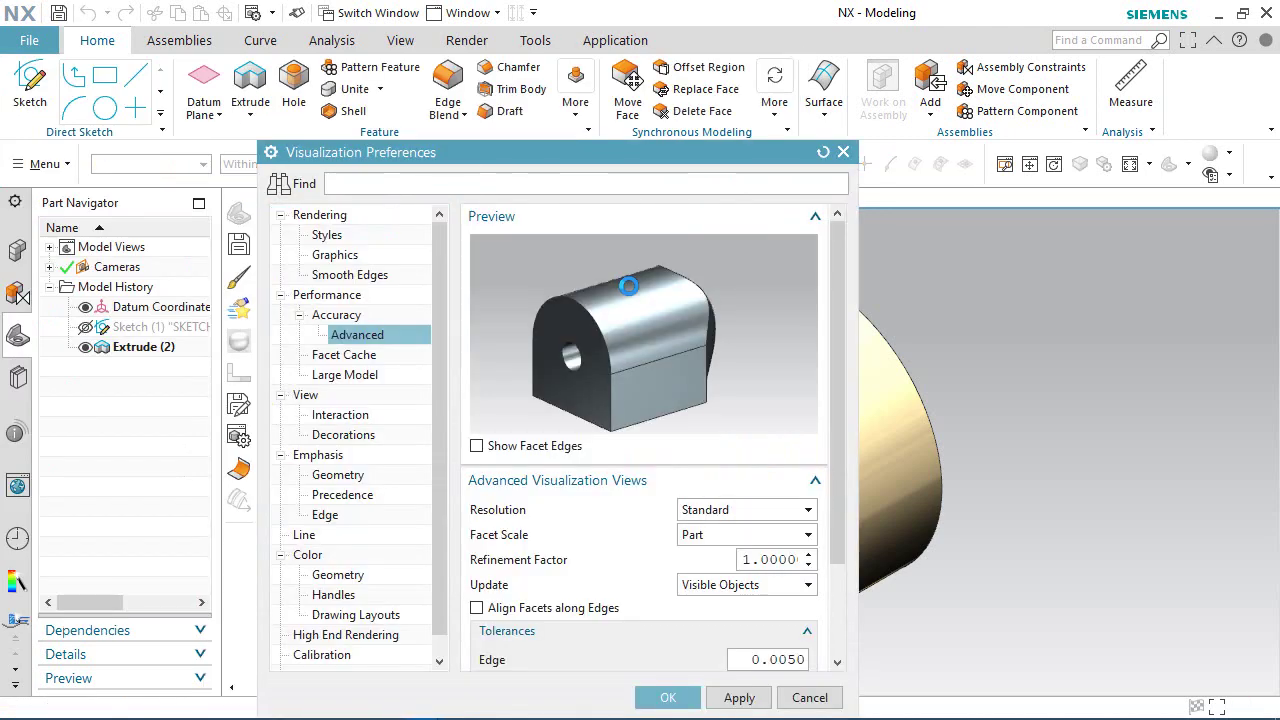
pyautogui.scroll(-3, 1143, 378)
pyautogui.scroll(5, 993, 378)
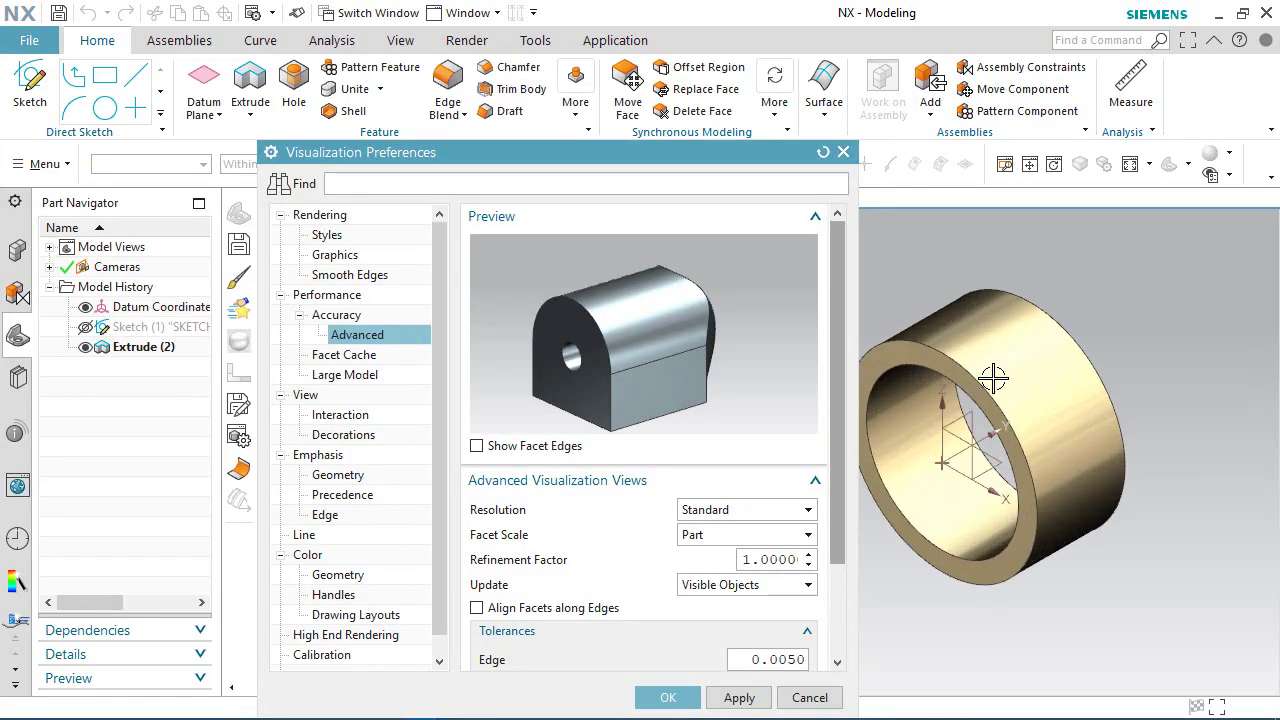
pyautogui.click(798, 515)
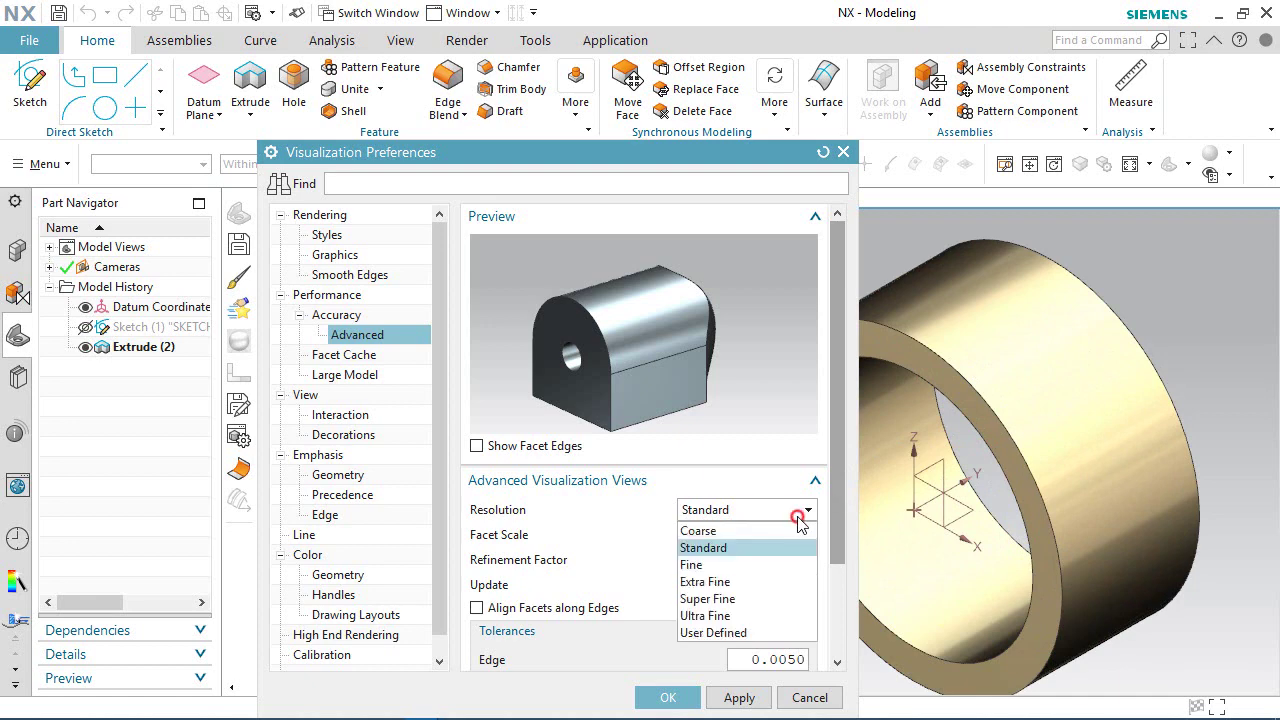
pyautogui.click(700, 582)
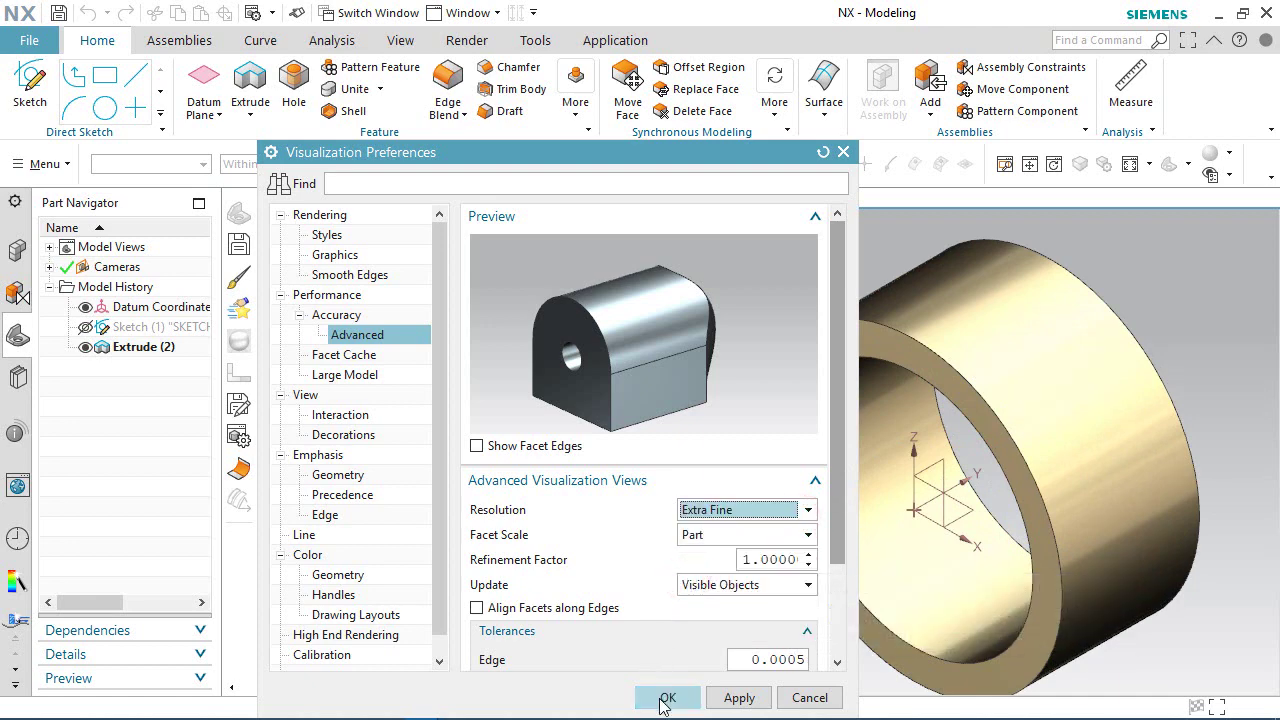
pyautogui.click(665, 697)
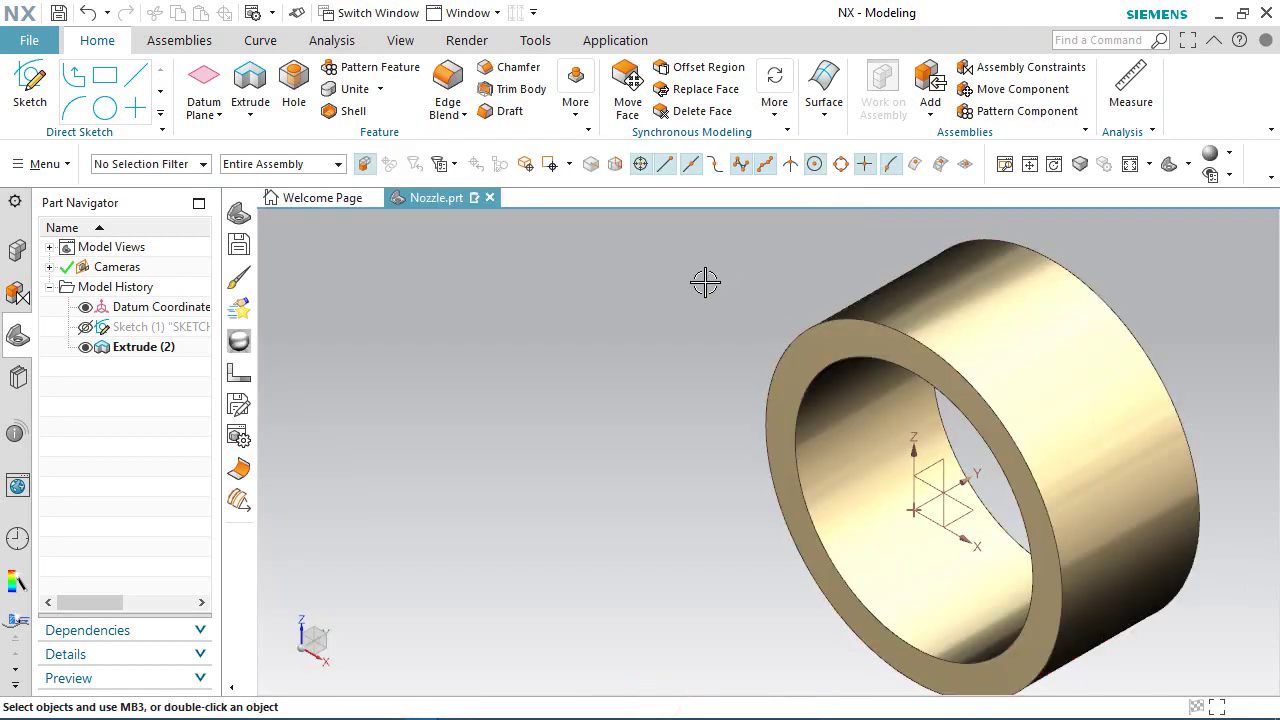
# Inspect the ring from another side, restore the fitted isometric view and save the part.
pyautogui.moveTo(967, 362); pyautogui.dragTo(911, 384, button='middle')
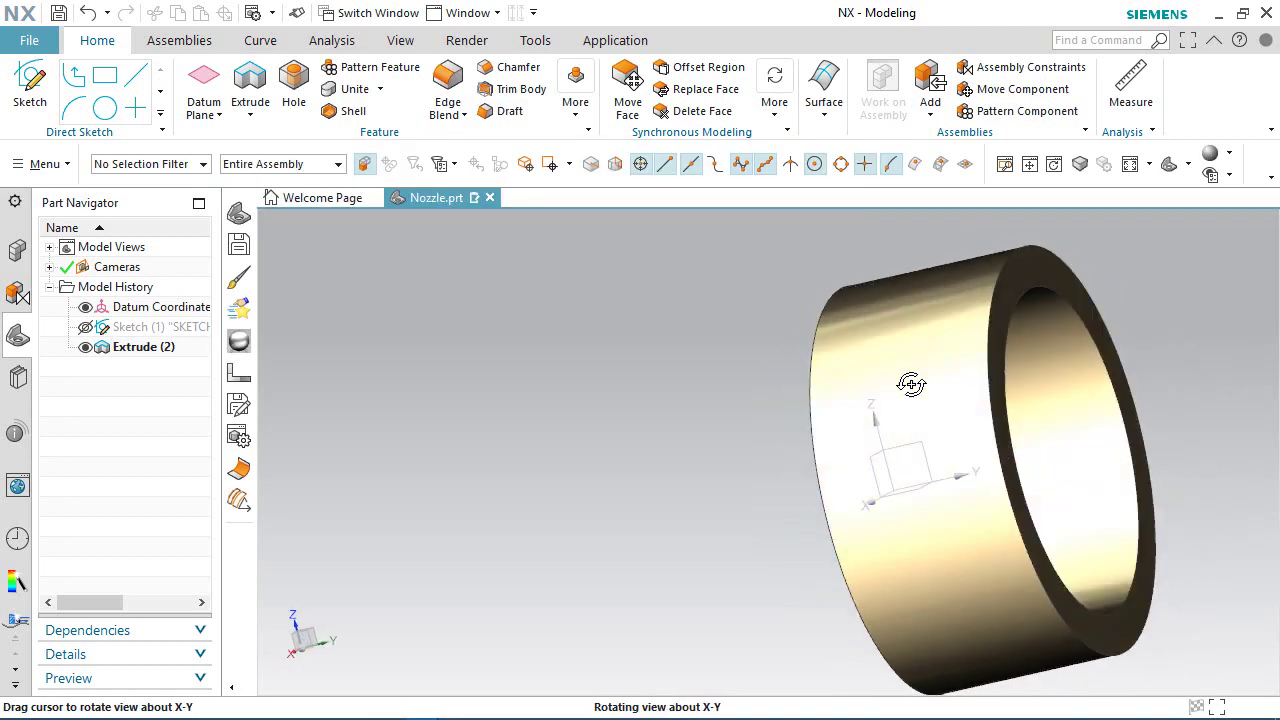
pyautogui.rightClick(691, 354)
pyautogui.click(695, 357)
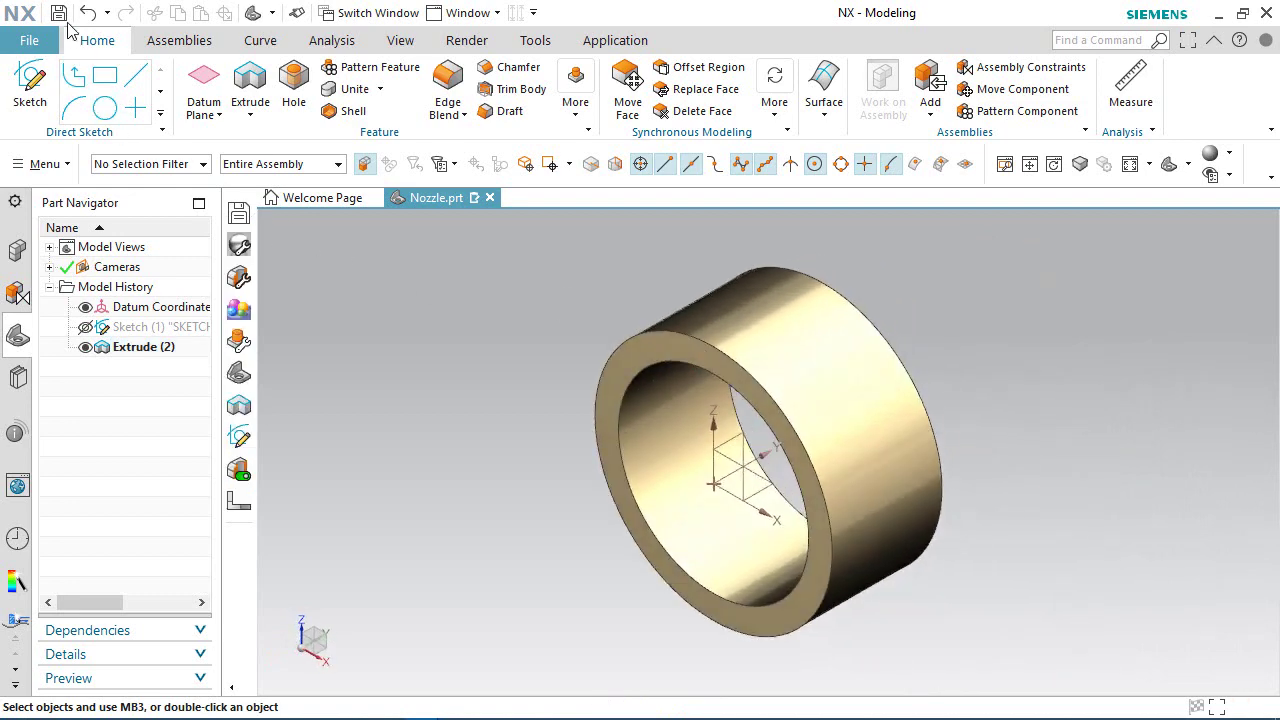
pyautogui.click(62, 16)
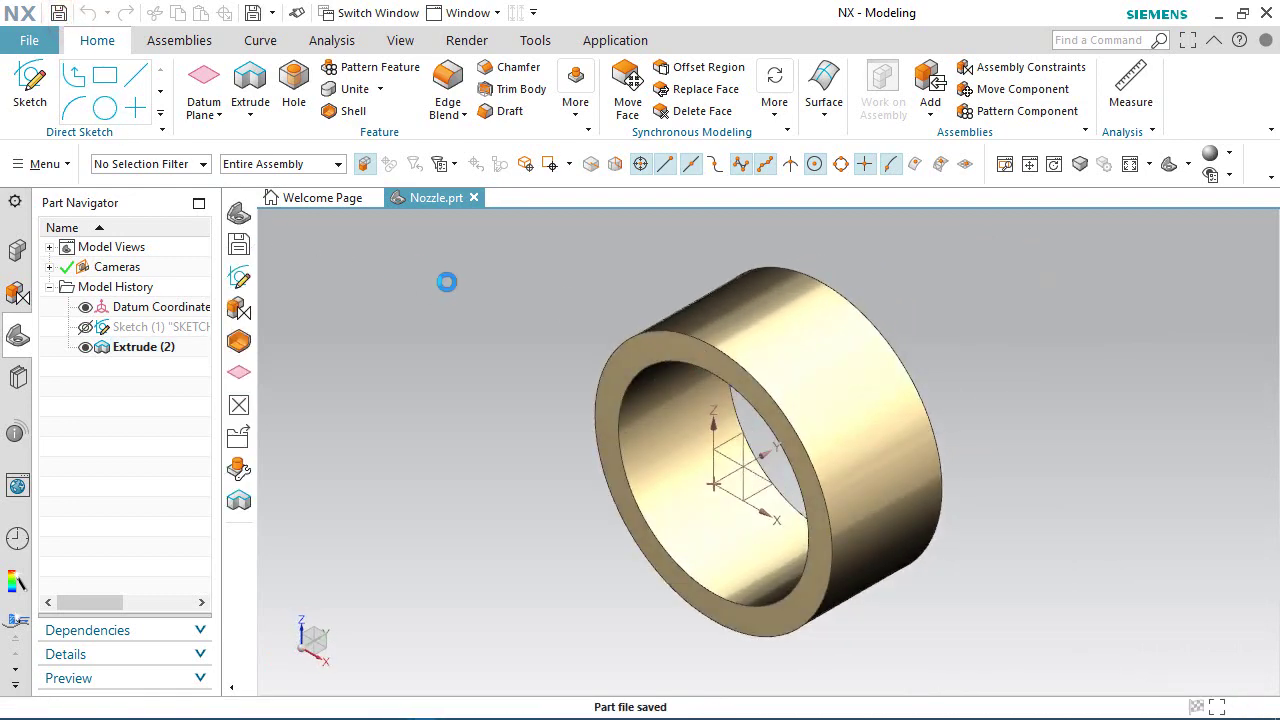
# Start an Extrude with a new section sketch on the ring's end face at the +Y end.
pyautogui.click(300, 624)
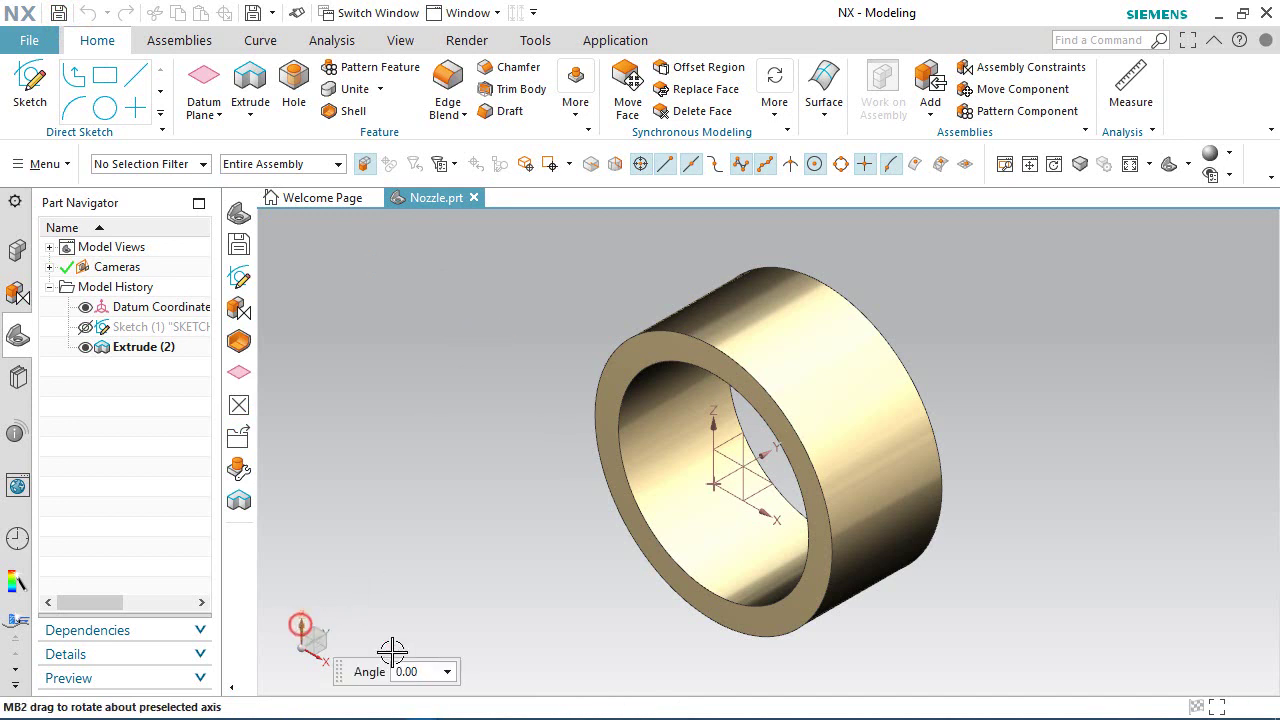
pyautogui.click(418, 671)
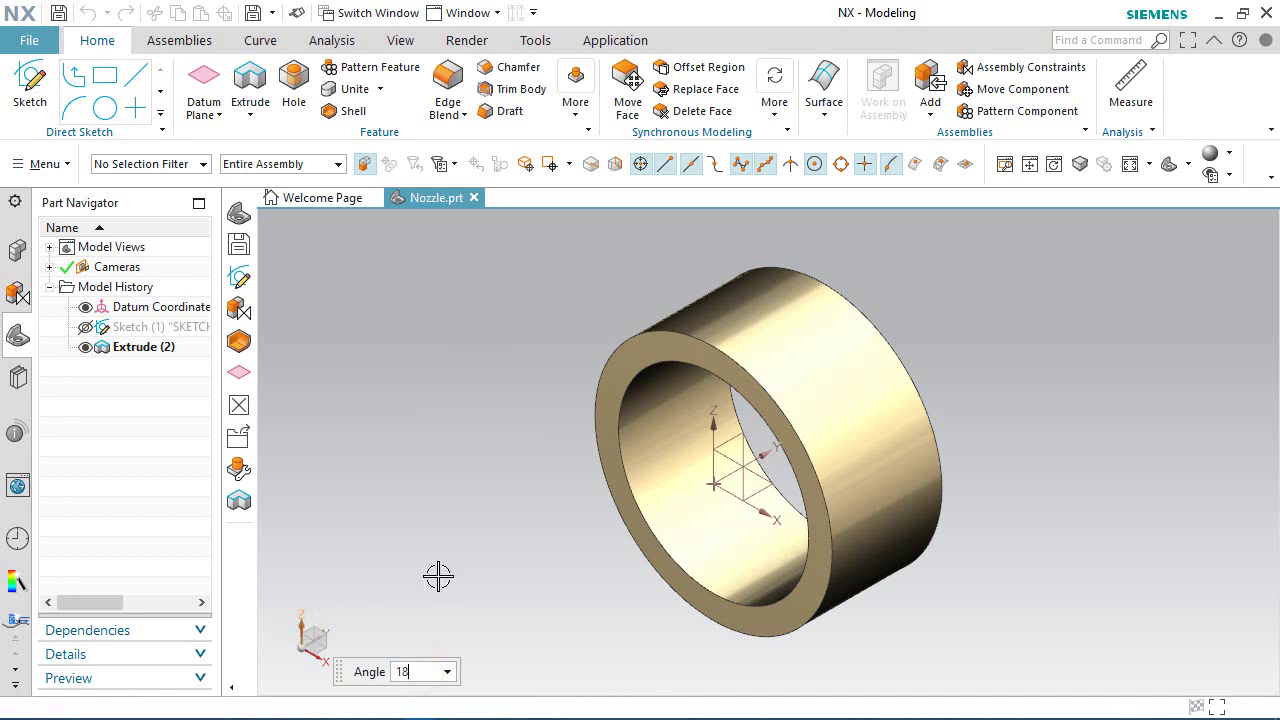
pyautogui.press('Return')
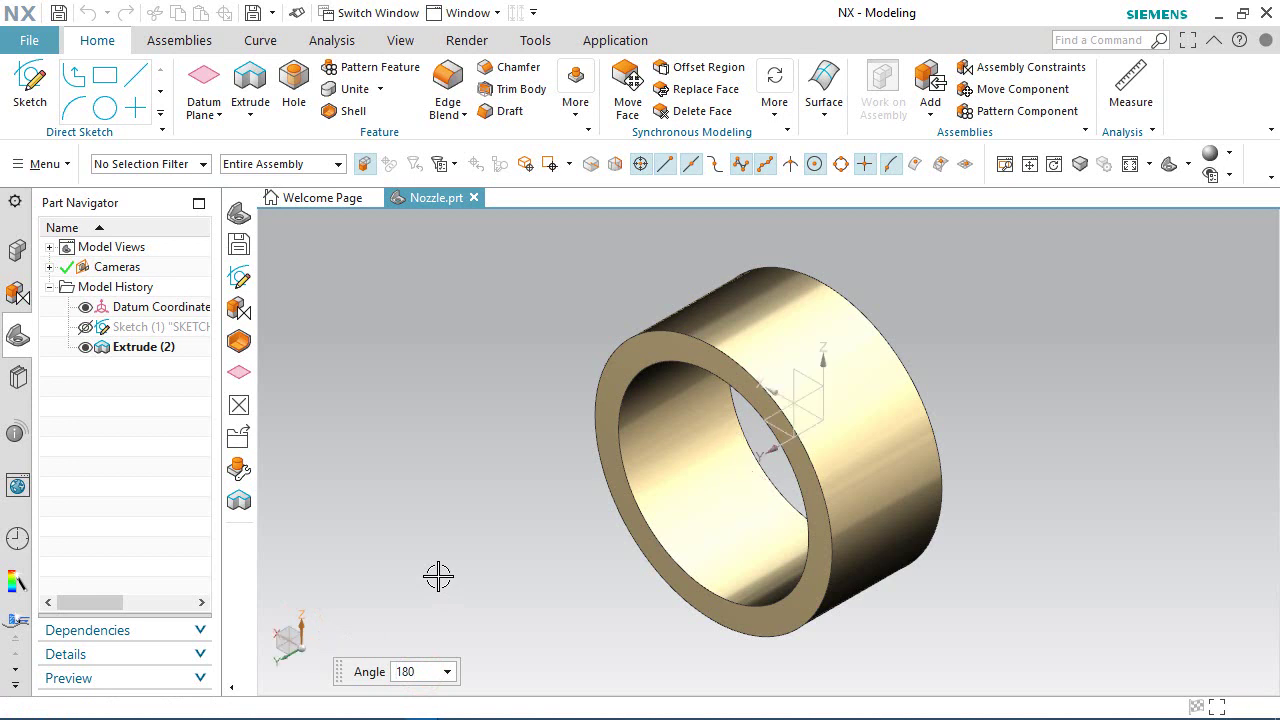
pyautogui.press('Escape')
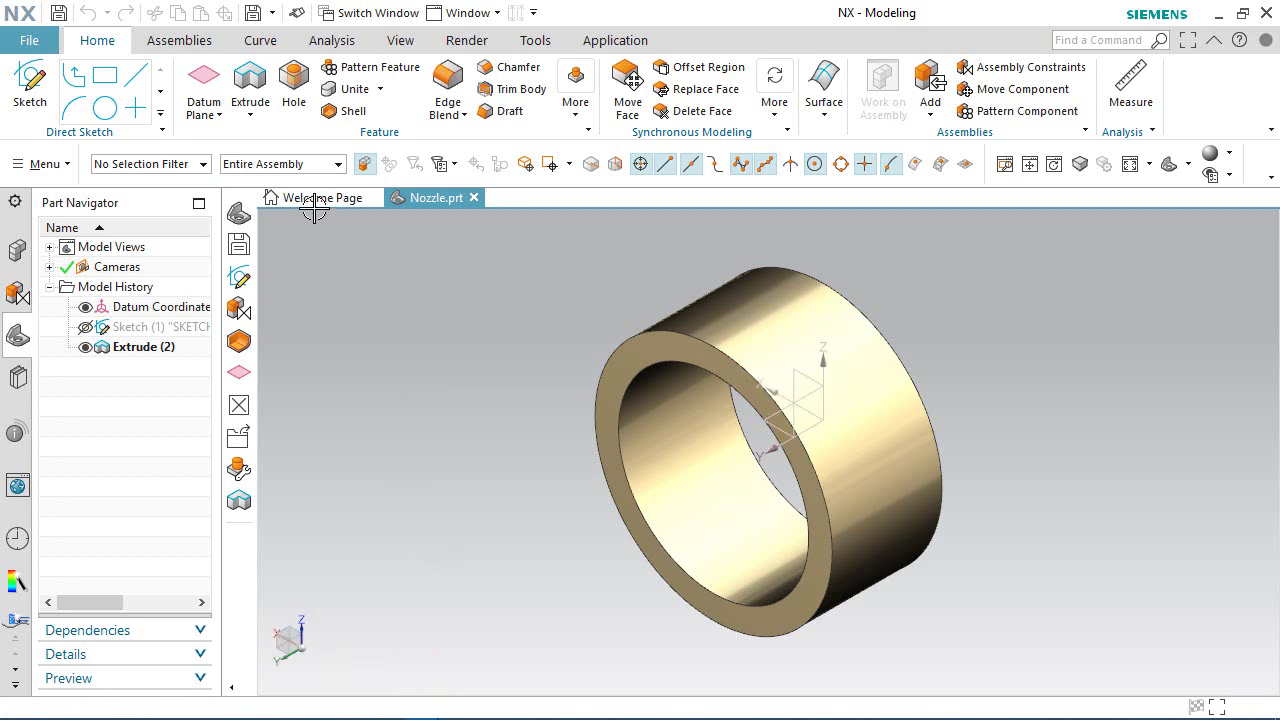
pyautogui.click(250, 78)
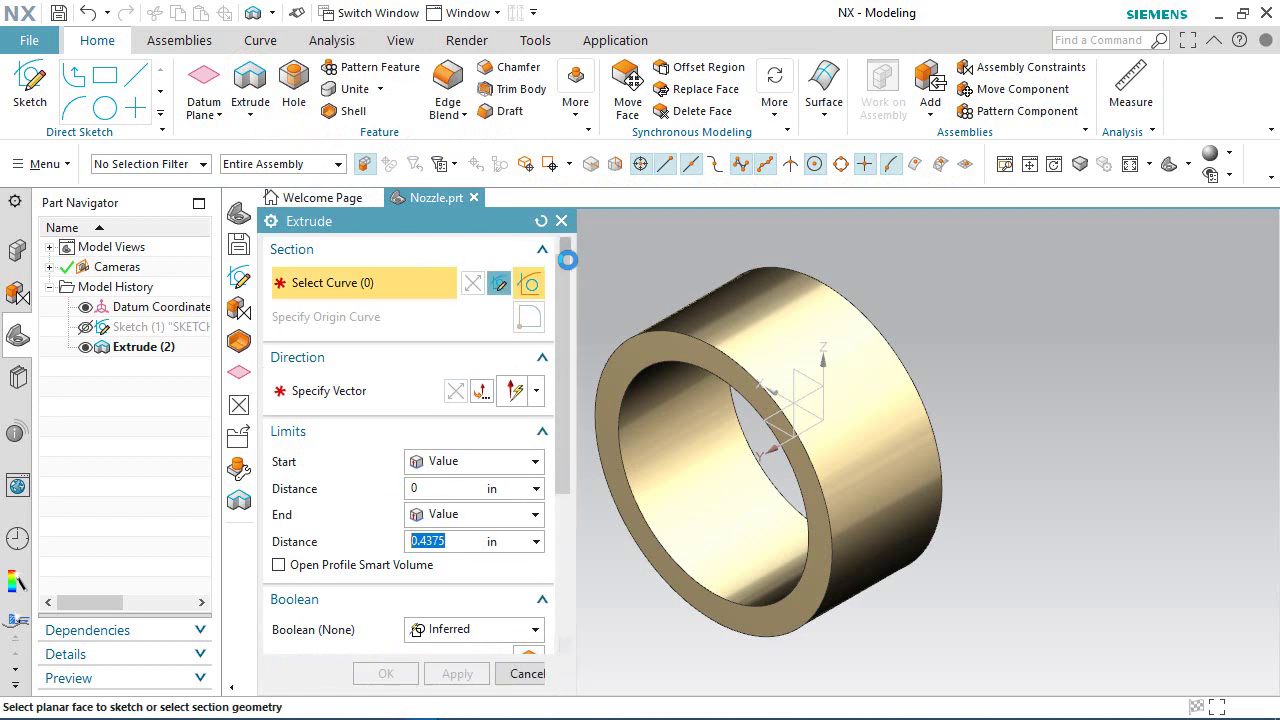
pyautogui.click(500, 280)
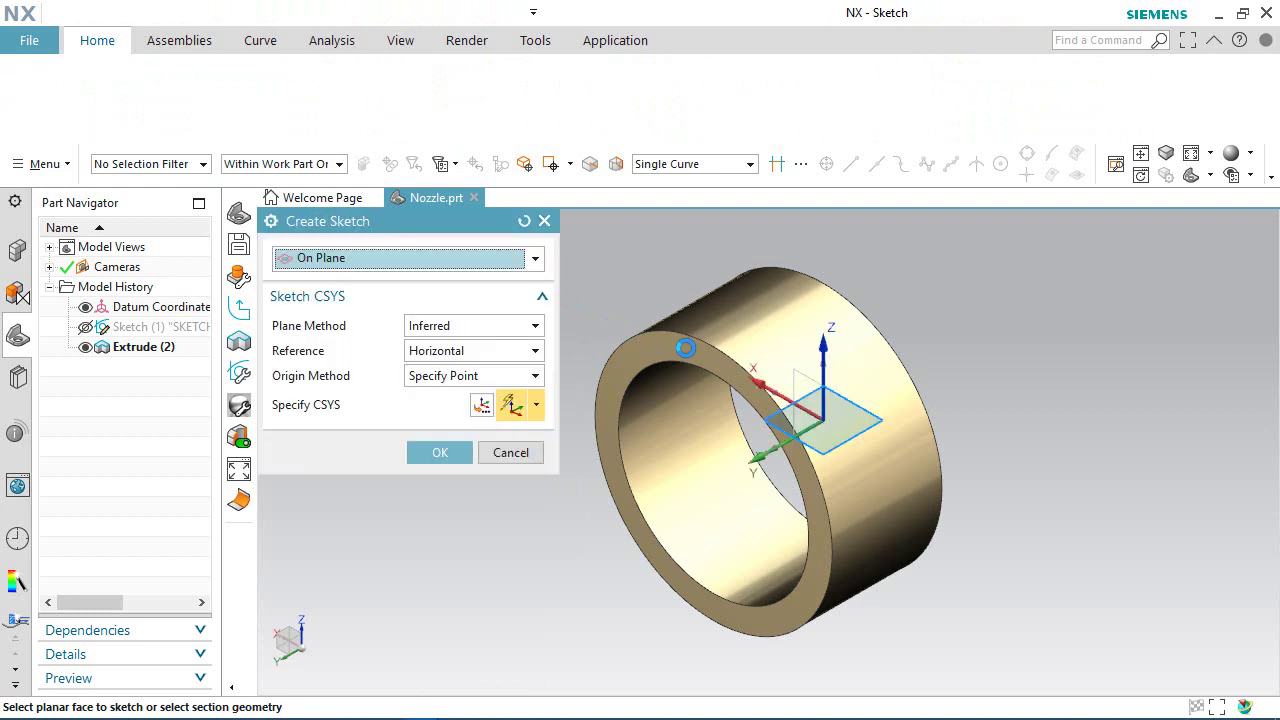
pyautogui.click(672, 342)
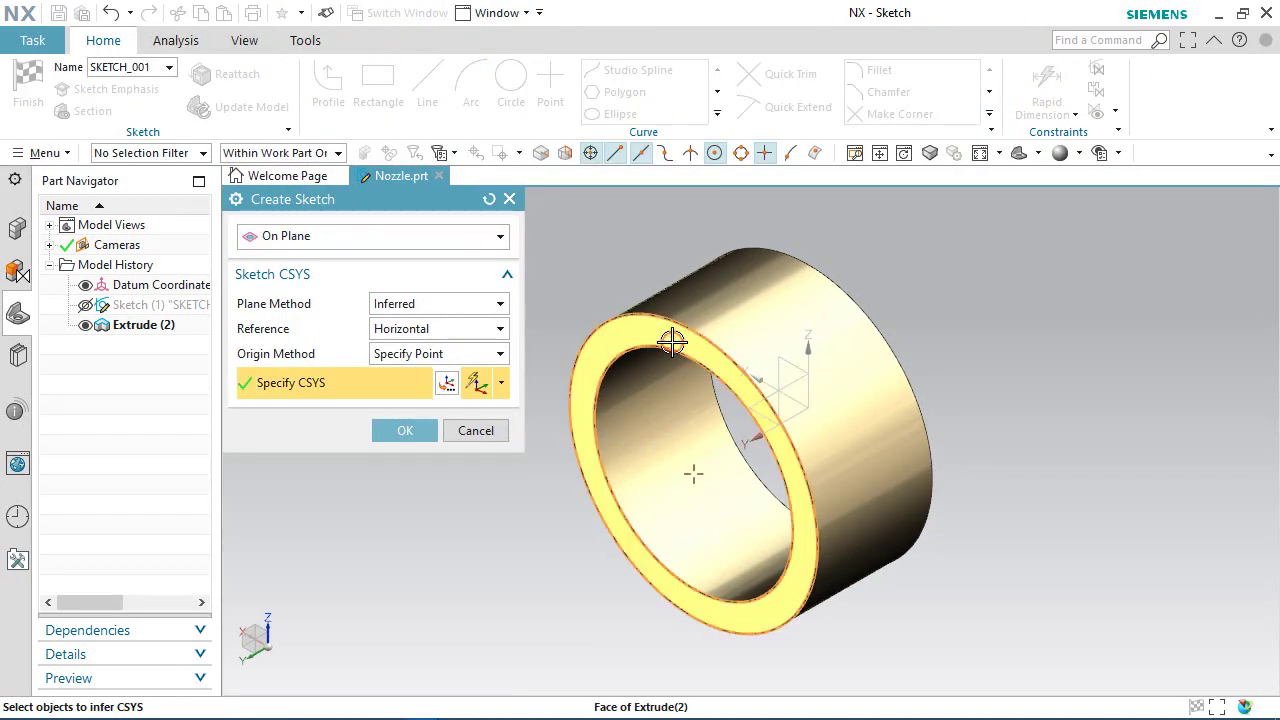
pyautogui.click(405, 430)
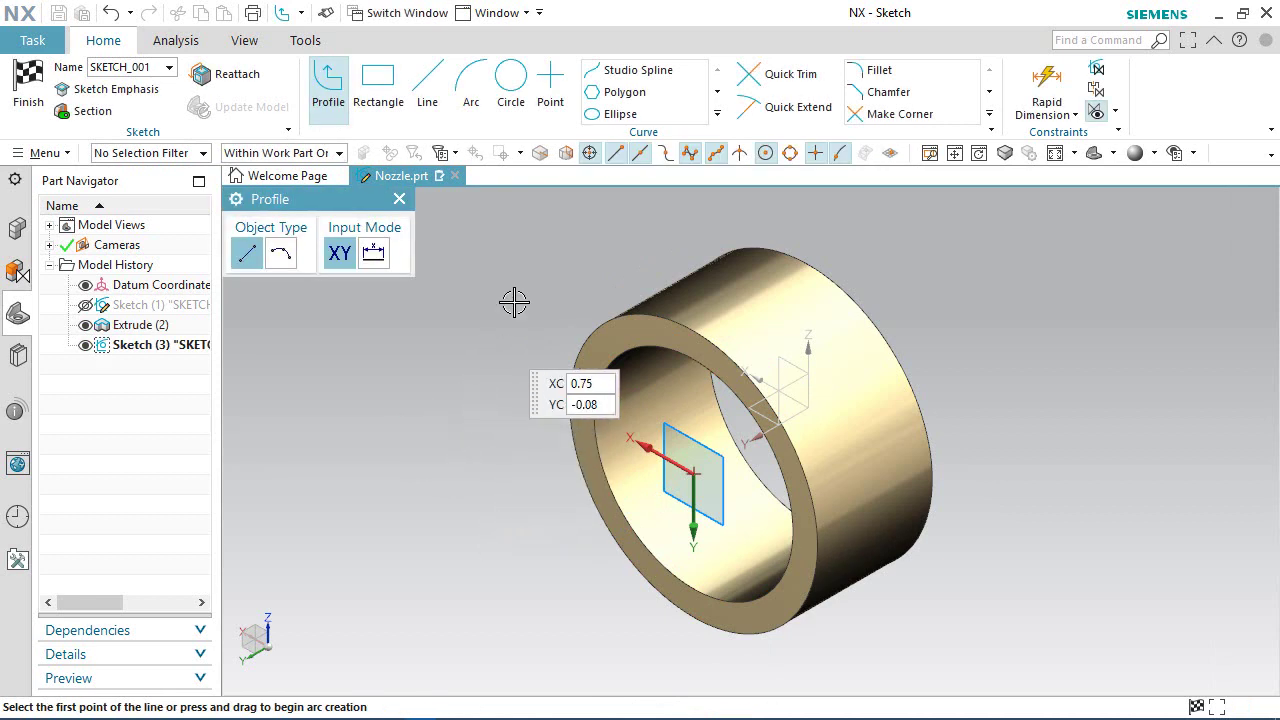
# Sketch a six-sided polygon centred on the sketch origin with an inscribed radius of about 0.57 in, rotated about 115°.
pyautogui.click(614, 94)
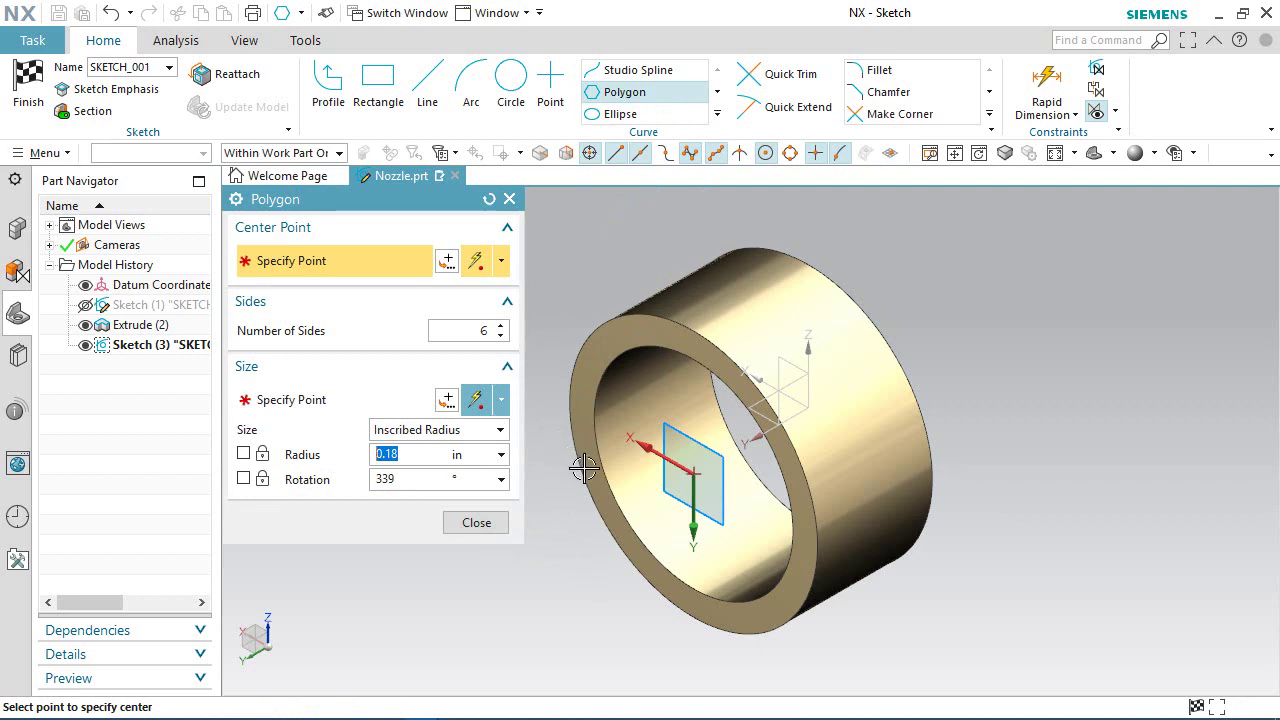
pyautogui.click(693, 478)
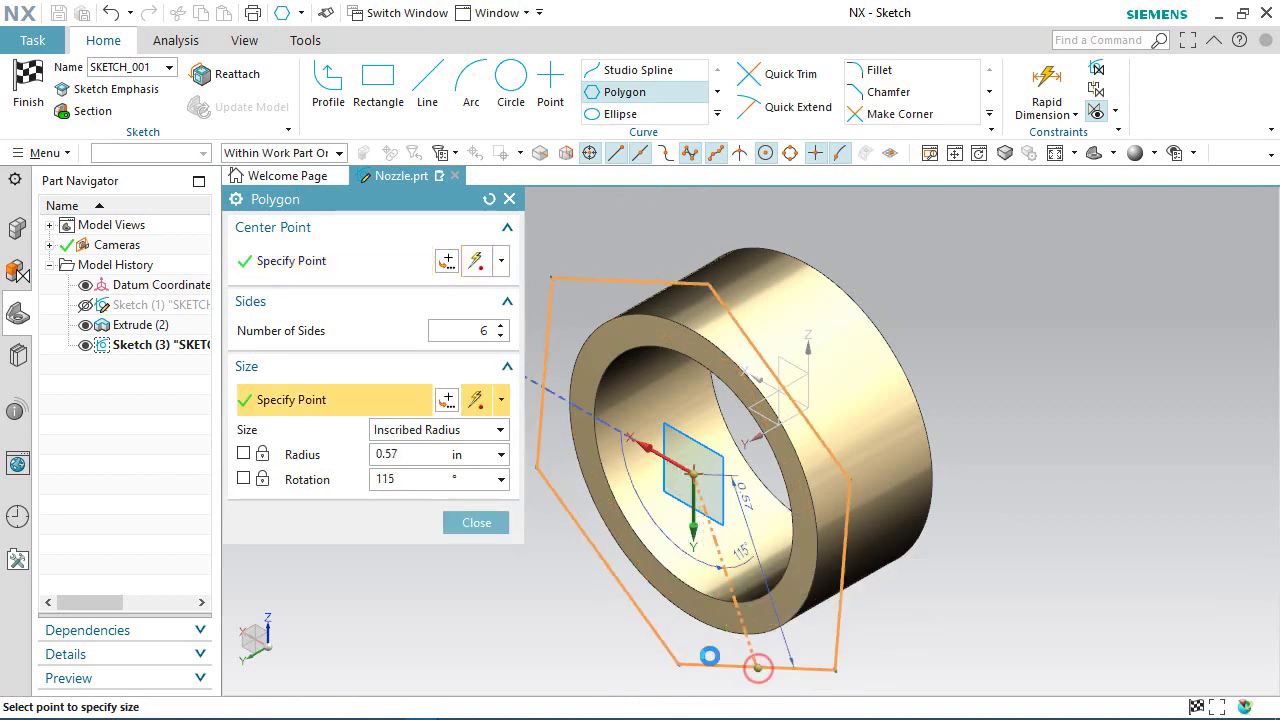
pyautogui.click(752, 667)
pyautogui.click(462, 521)
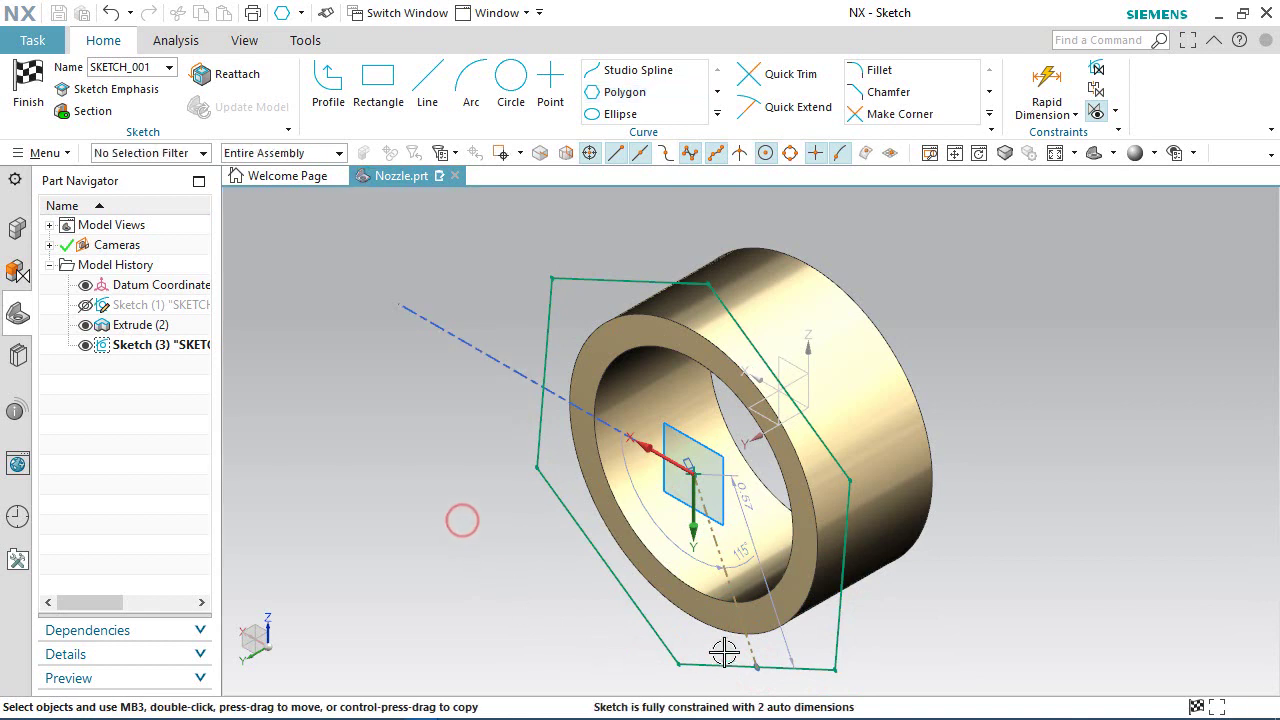
# Constrain one side of the hexagon to be vertical.
pyautogui.click(841, 615)
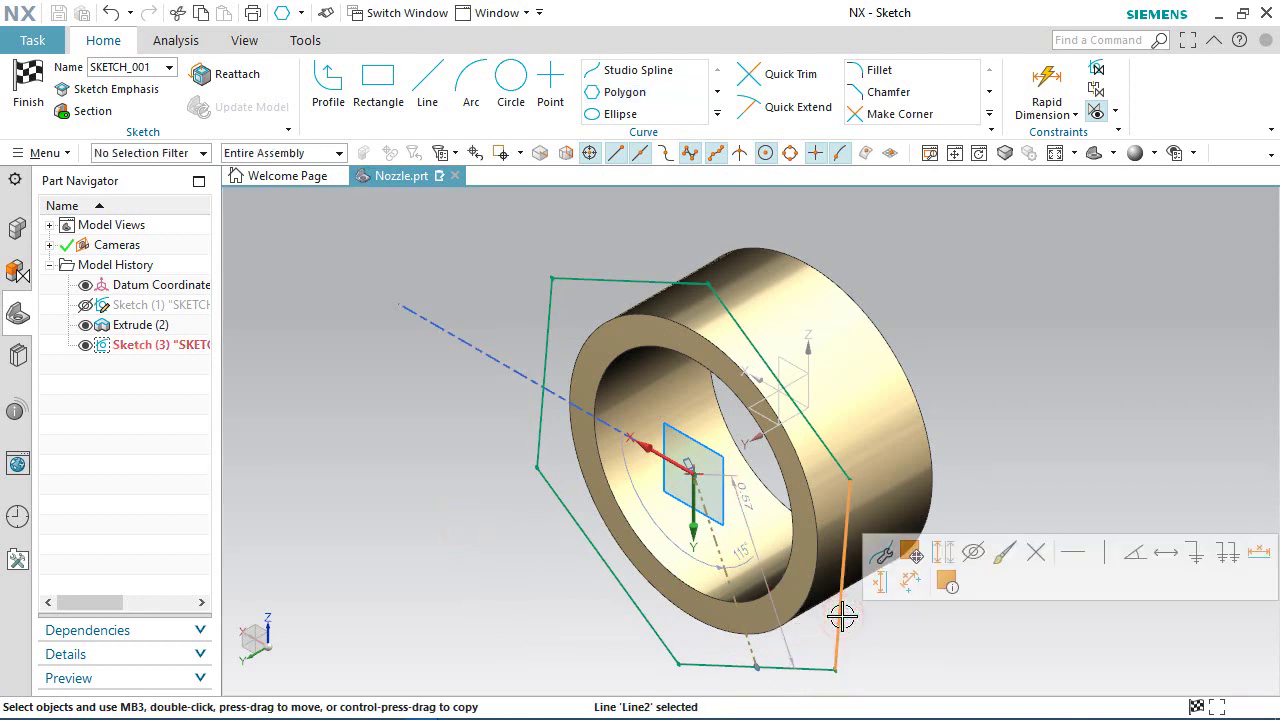
pyautogui.click(1104, 552)
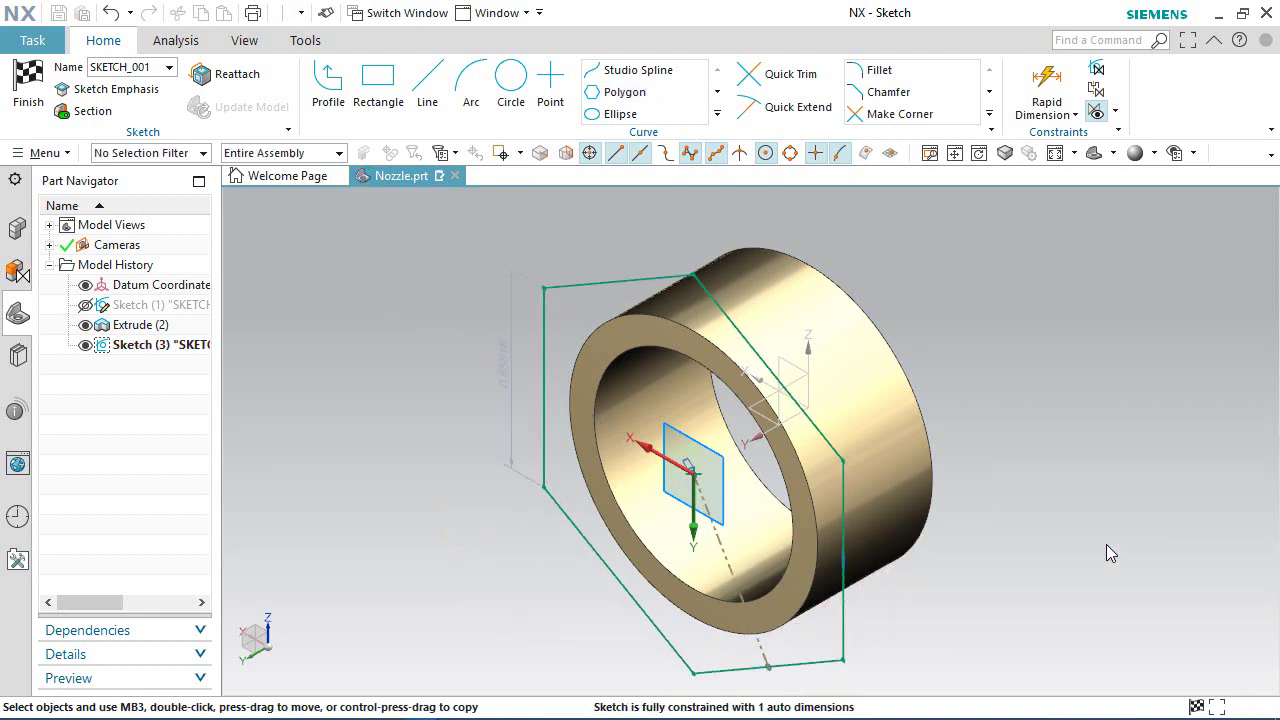
pyautogui.click(420, 330)
# Dimension the distance between the hexagon's two vertical sides and set it to 1 in.
pyautogui.click(1040, 82)
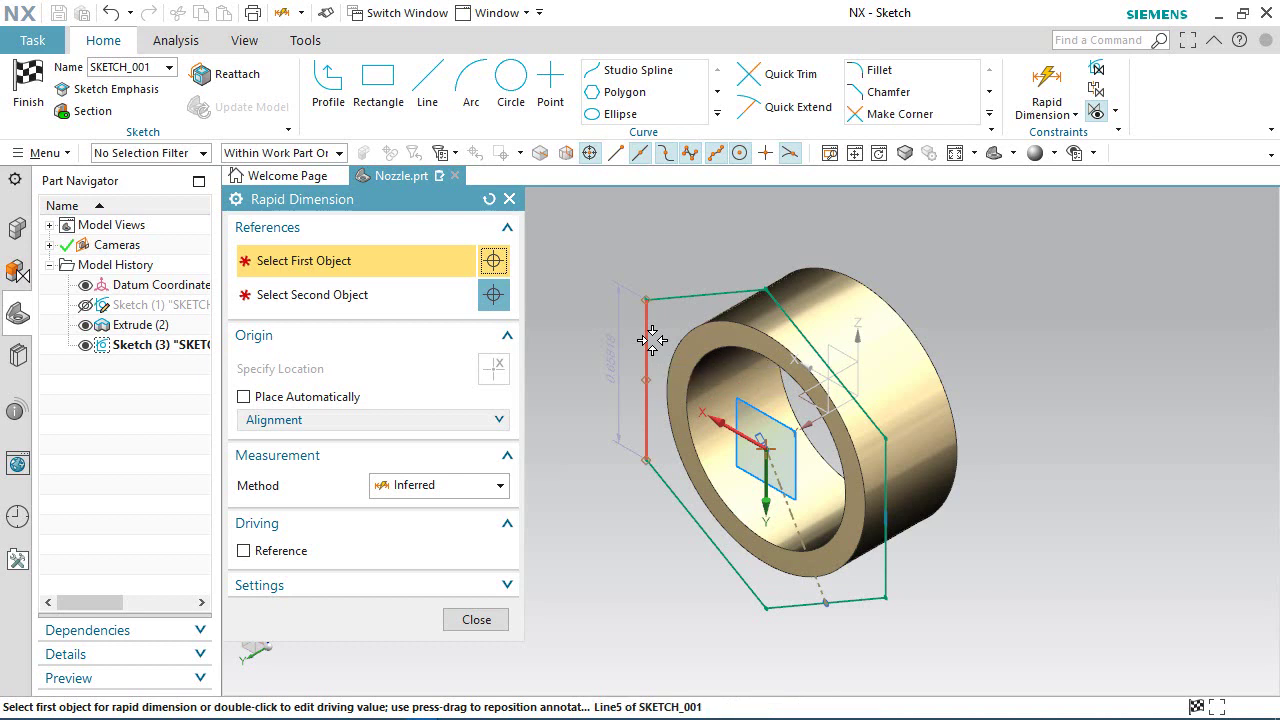
pyautogui.click(652, 341)
pyautogui.click(885, 518)
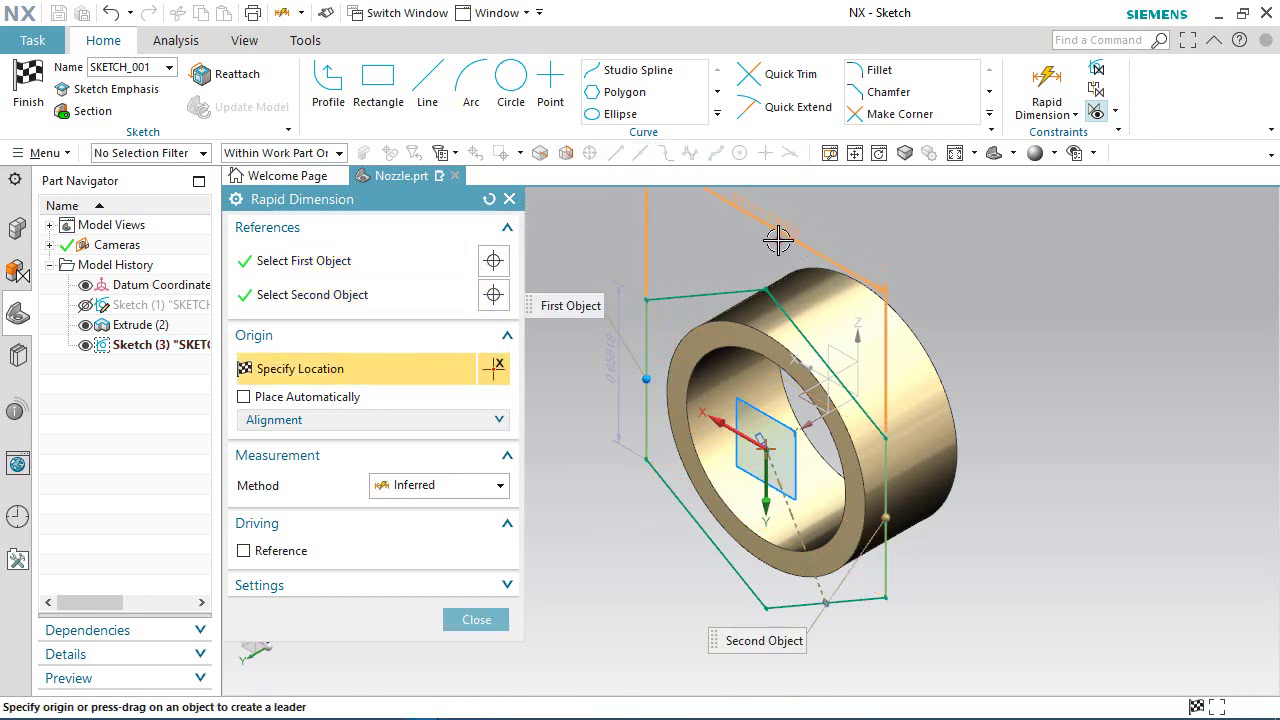
pyautogui.click(778, 240)
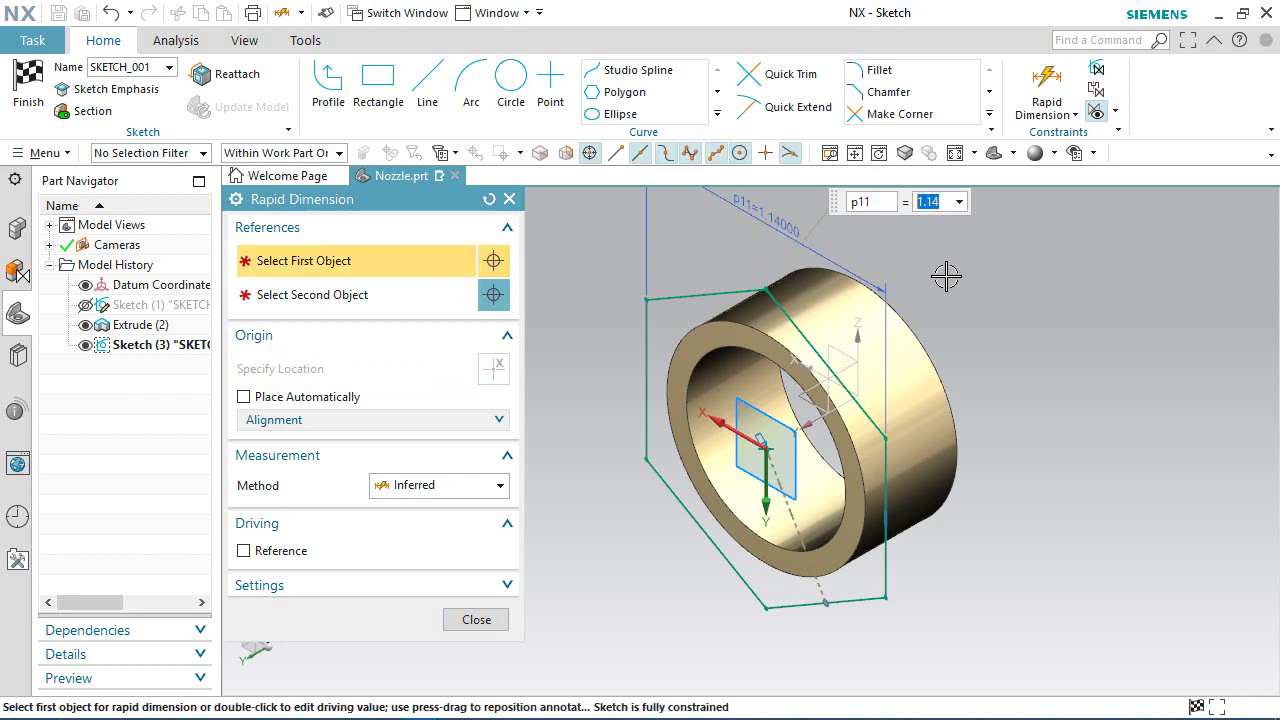
pyautogui.press('Return')
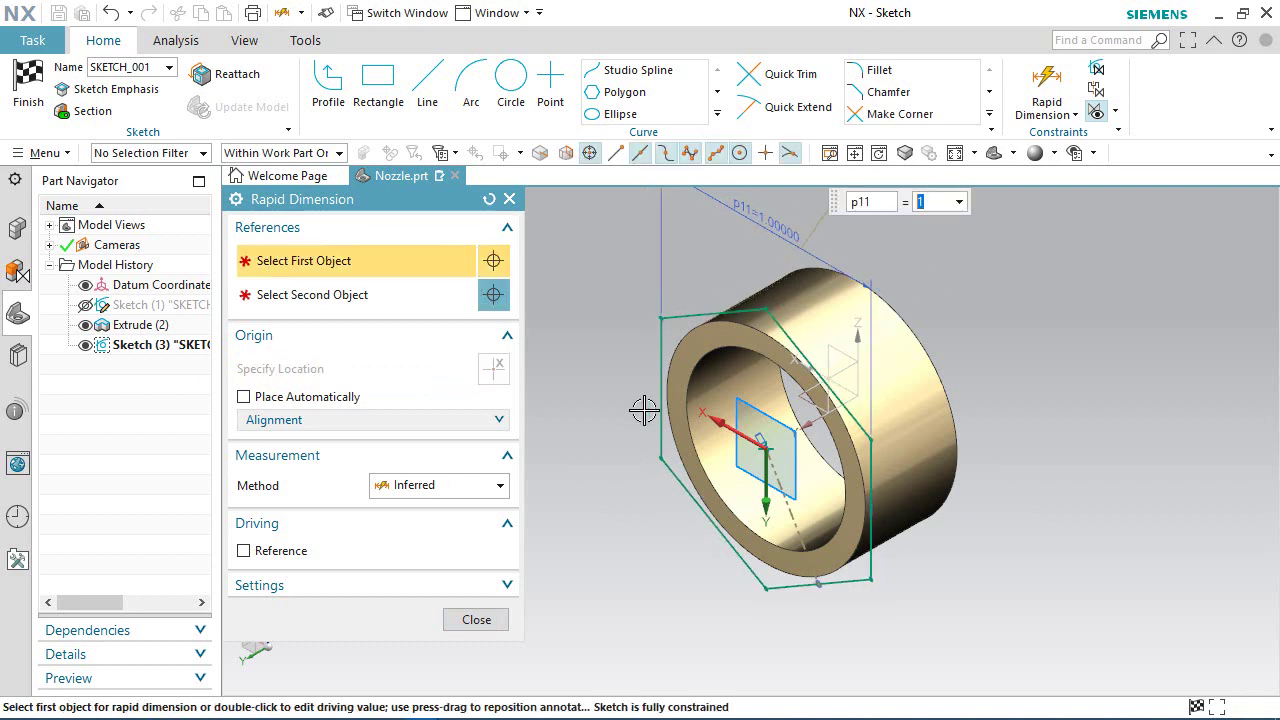
pyautogui.click(476, 622)
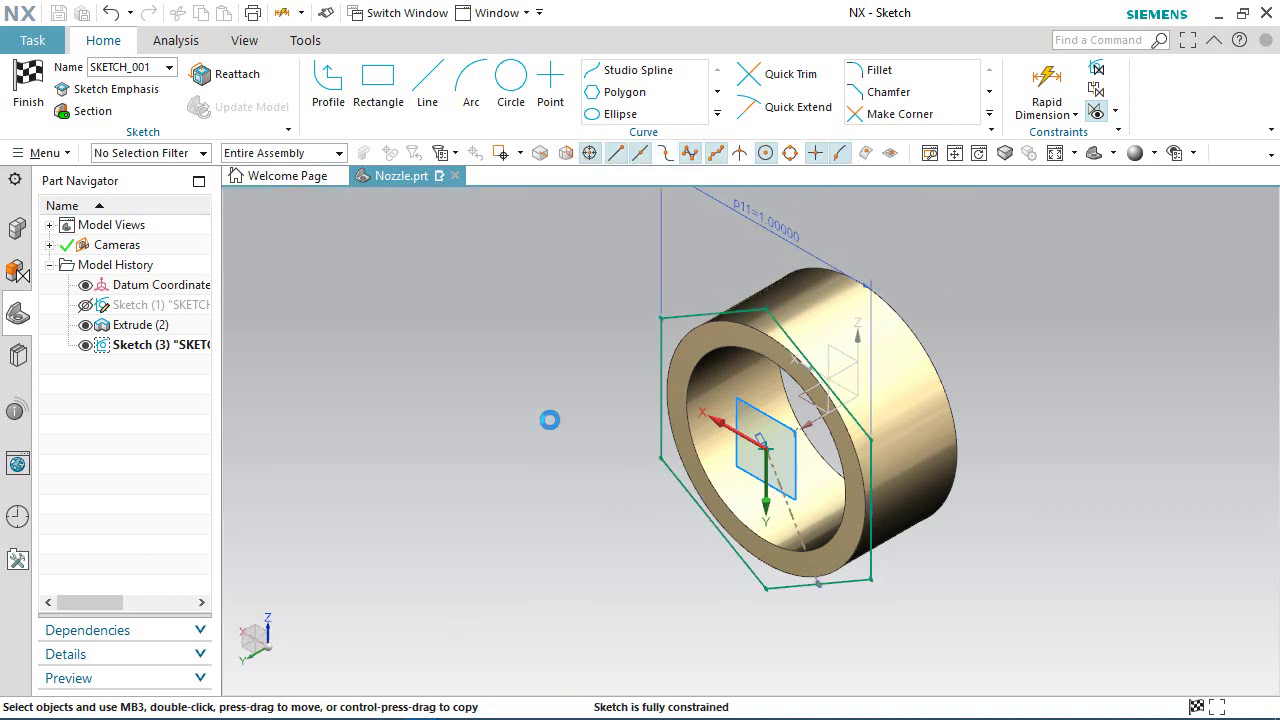
# Finish the hexagon sketch and extrude it outward from the ring's face by 0.125 in, united with the ring.
pyautogui.click(28, 82)
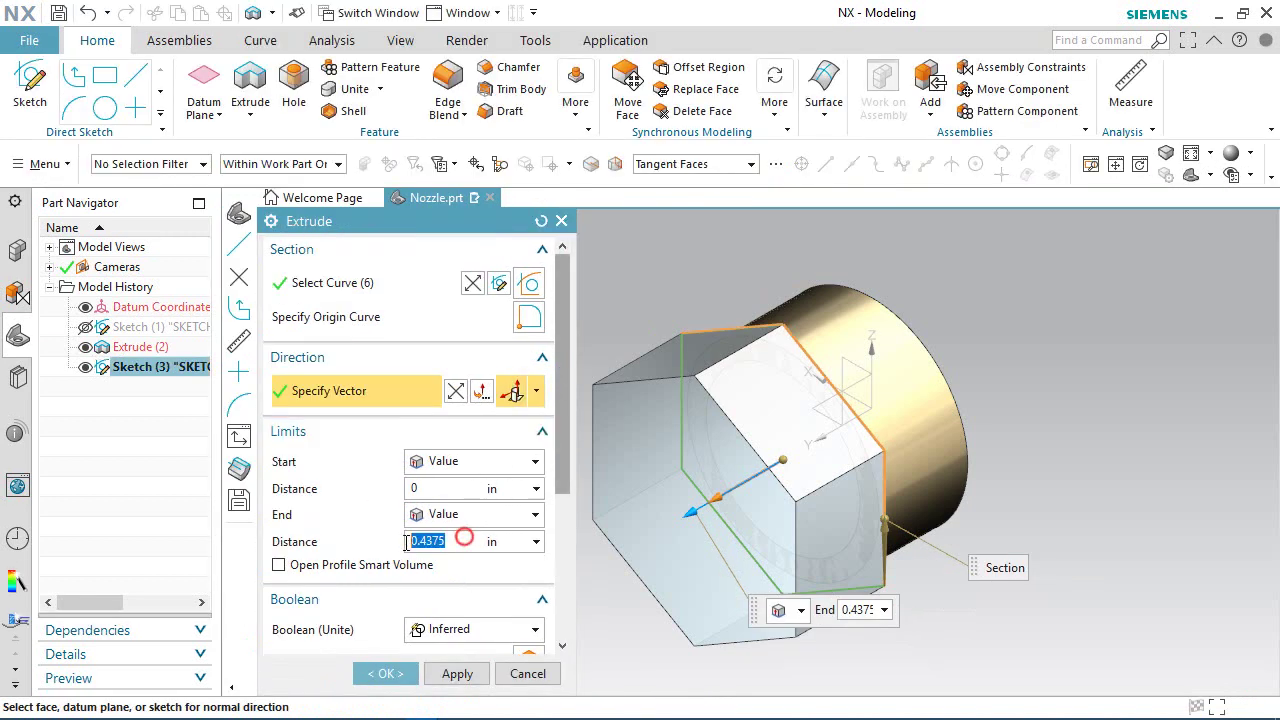
pyautogui.write('.125')
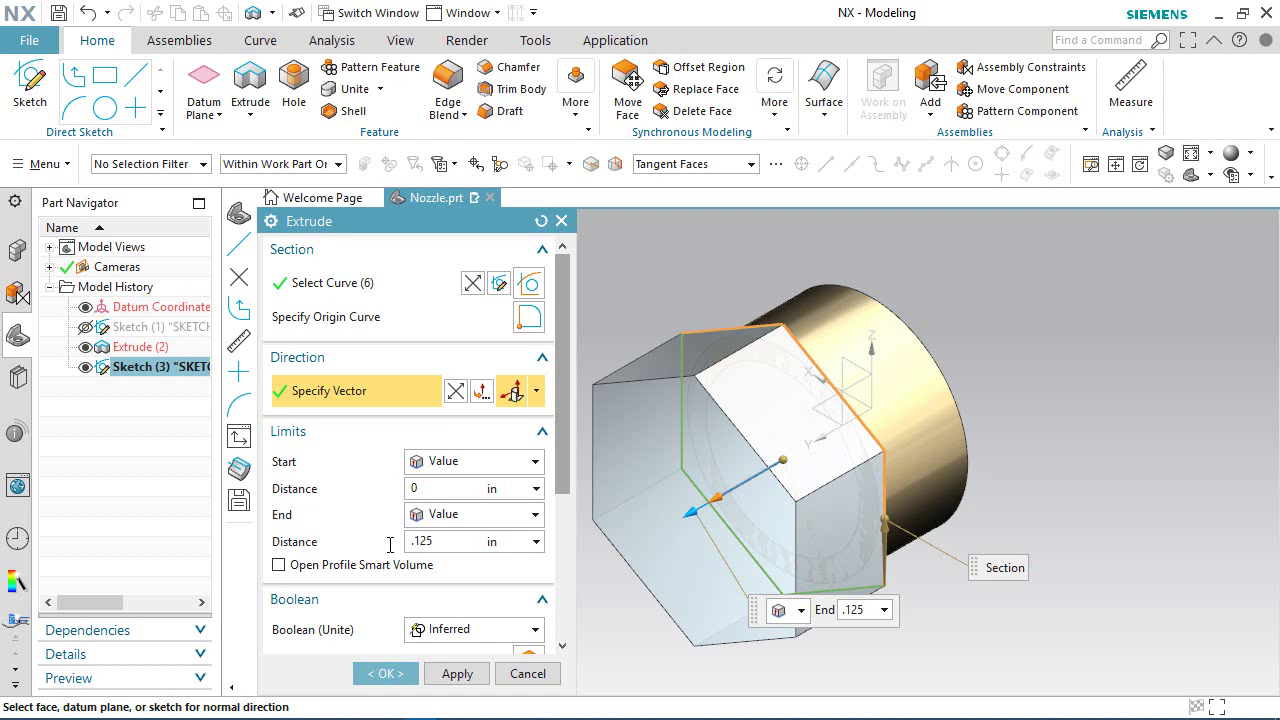
pyautogui.press('Return')
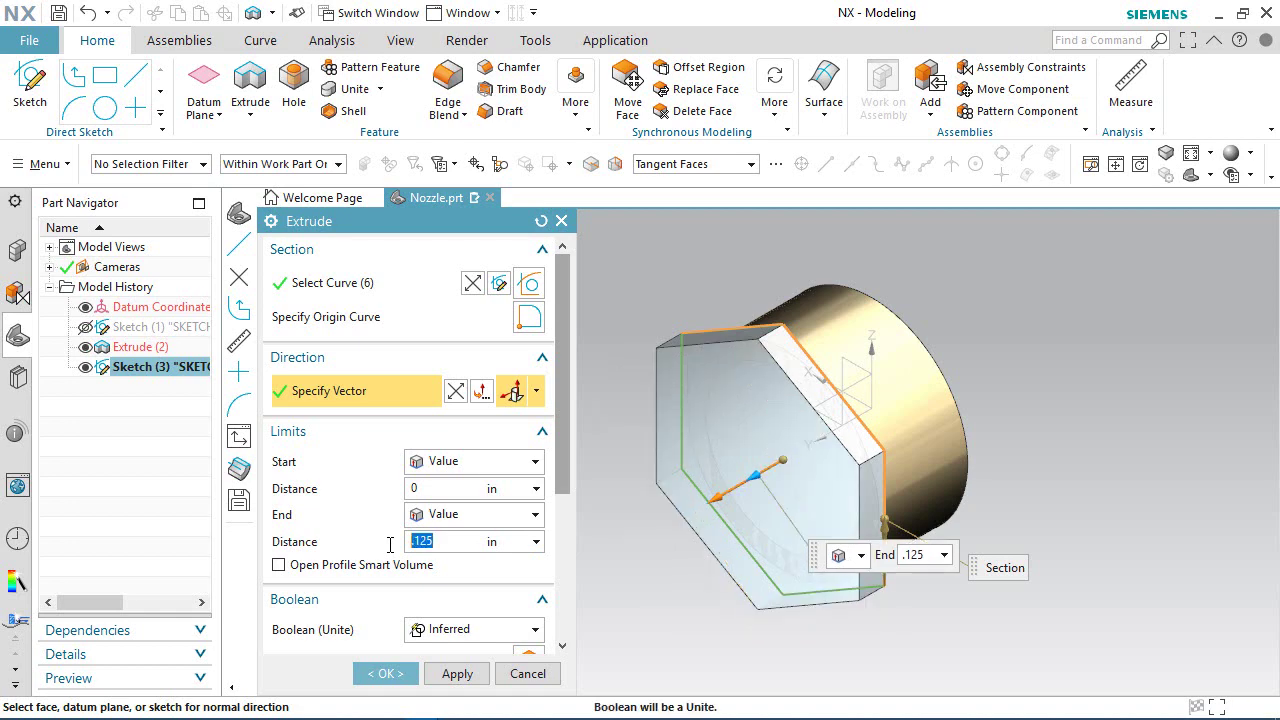
pyautogui.click(386, 674)
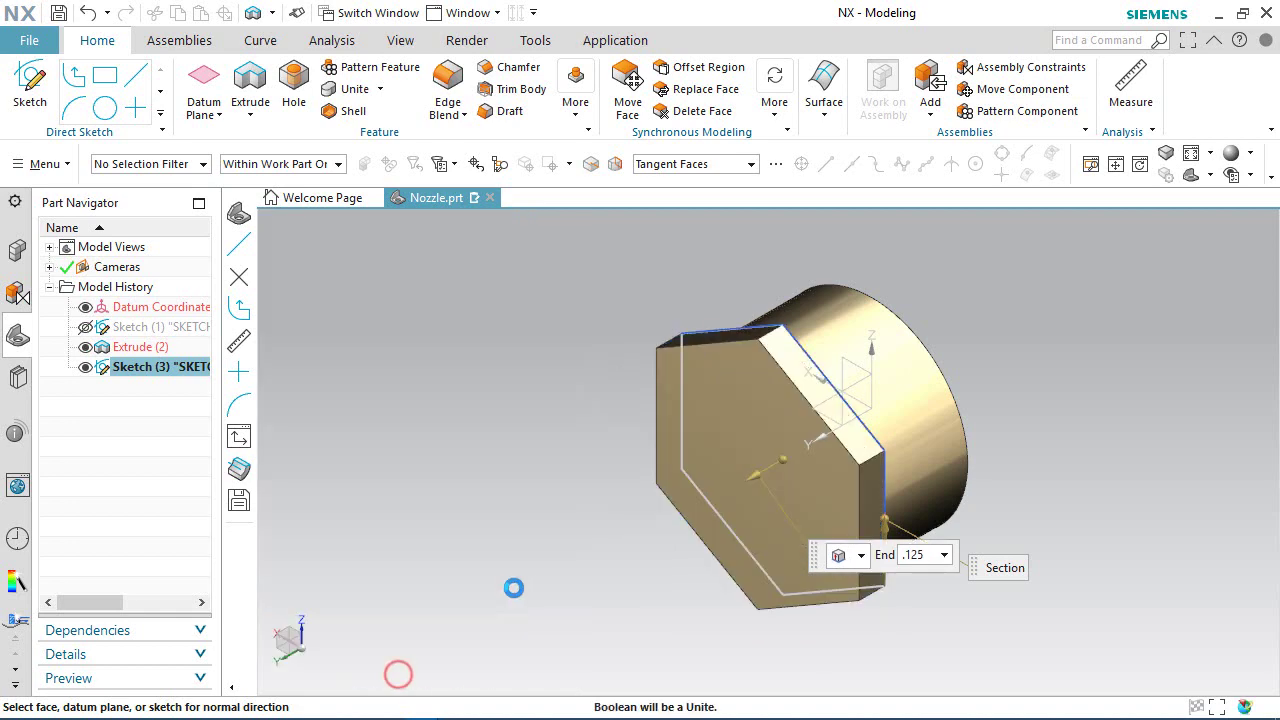
# Inspect the hexagonal head, restore the fitted default view orientation and save the part.
pyautogui.moveTo(792, 484); pyautogui.dragTo(563, 529, button='middle')
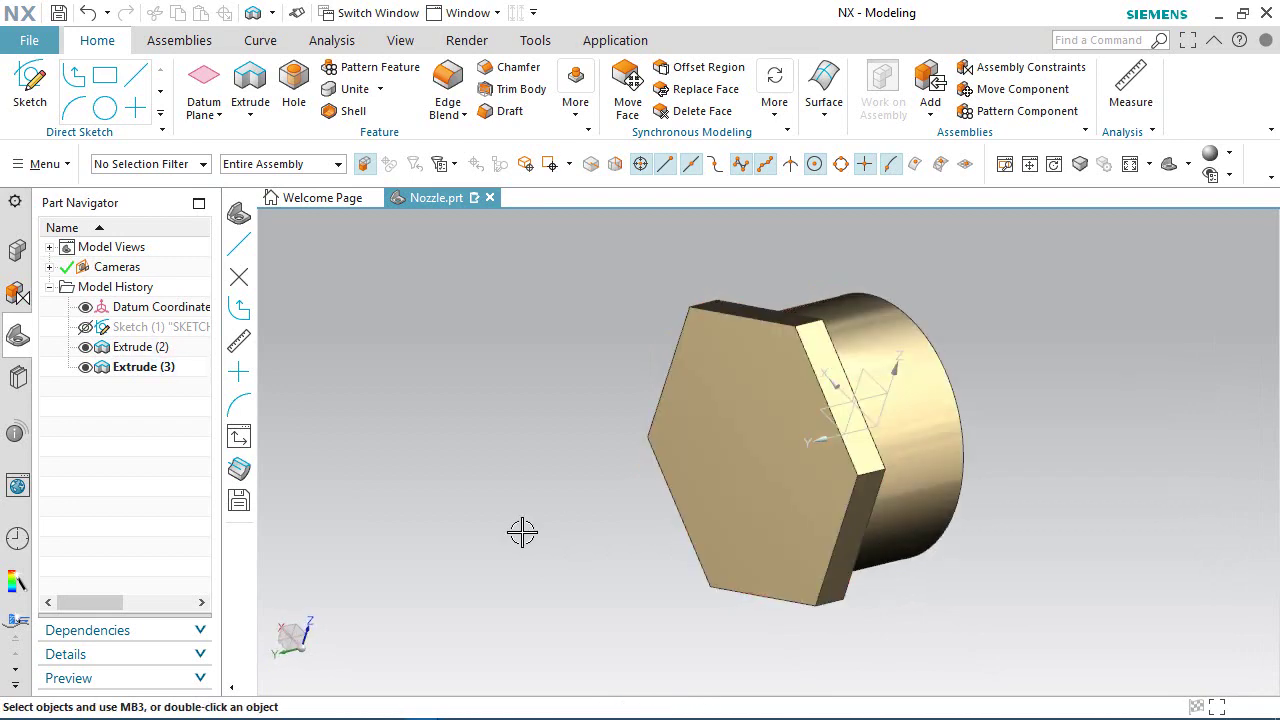
pyautogui.press('Home')
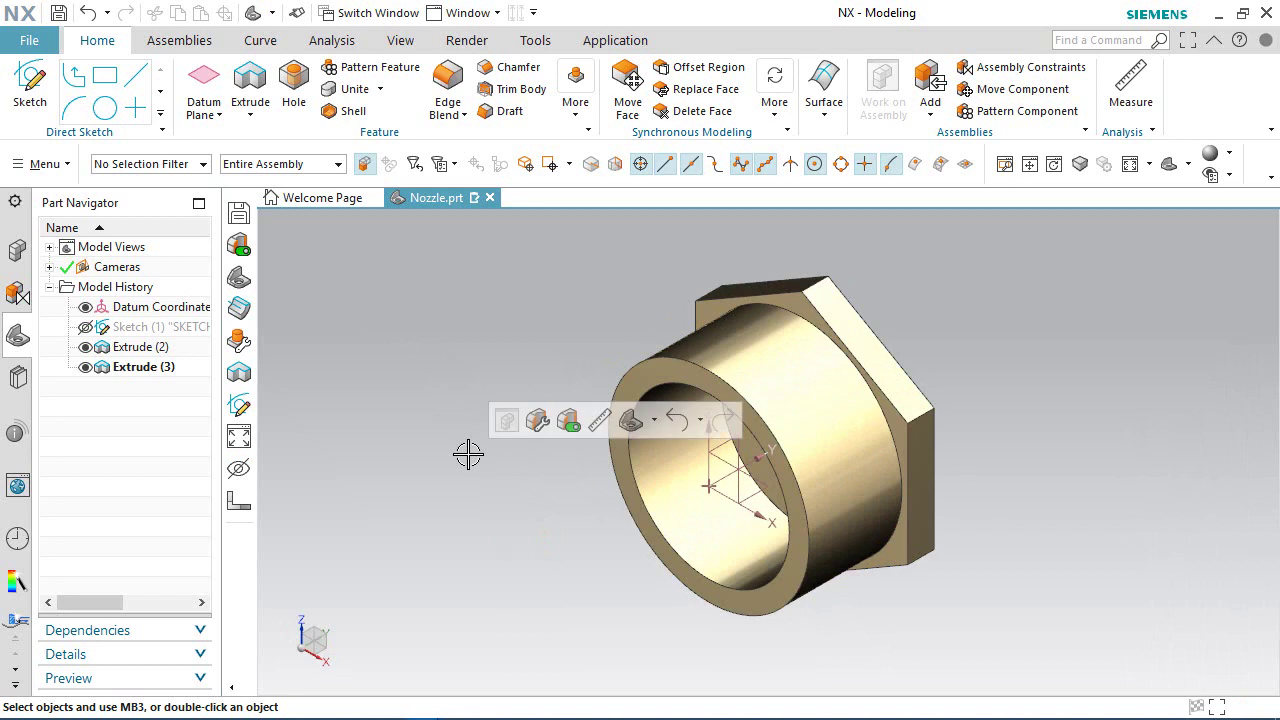
pyautogui.hotkey('ctrl', 's')
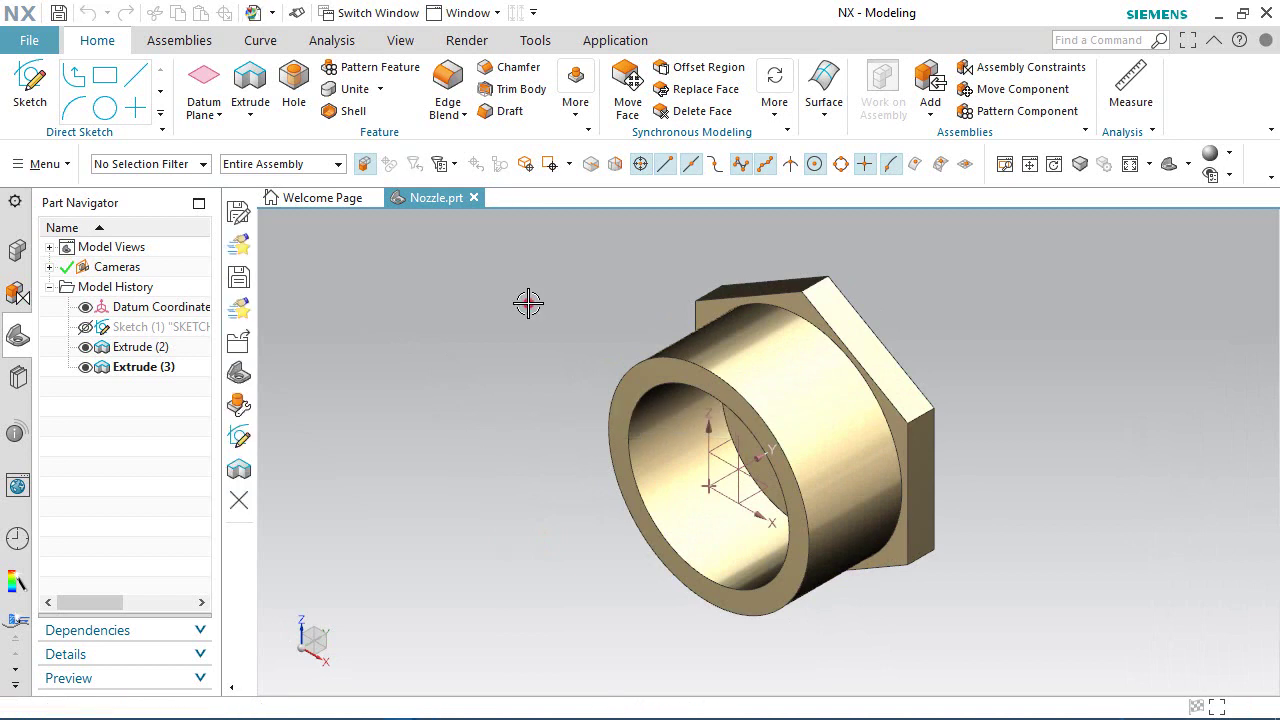
pyautogui.click(526, 302)
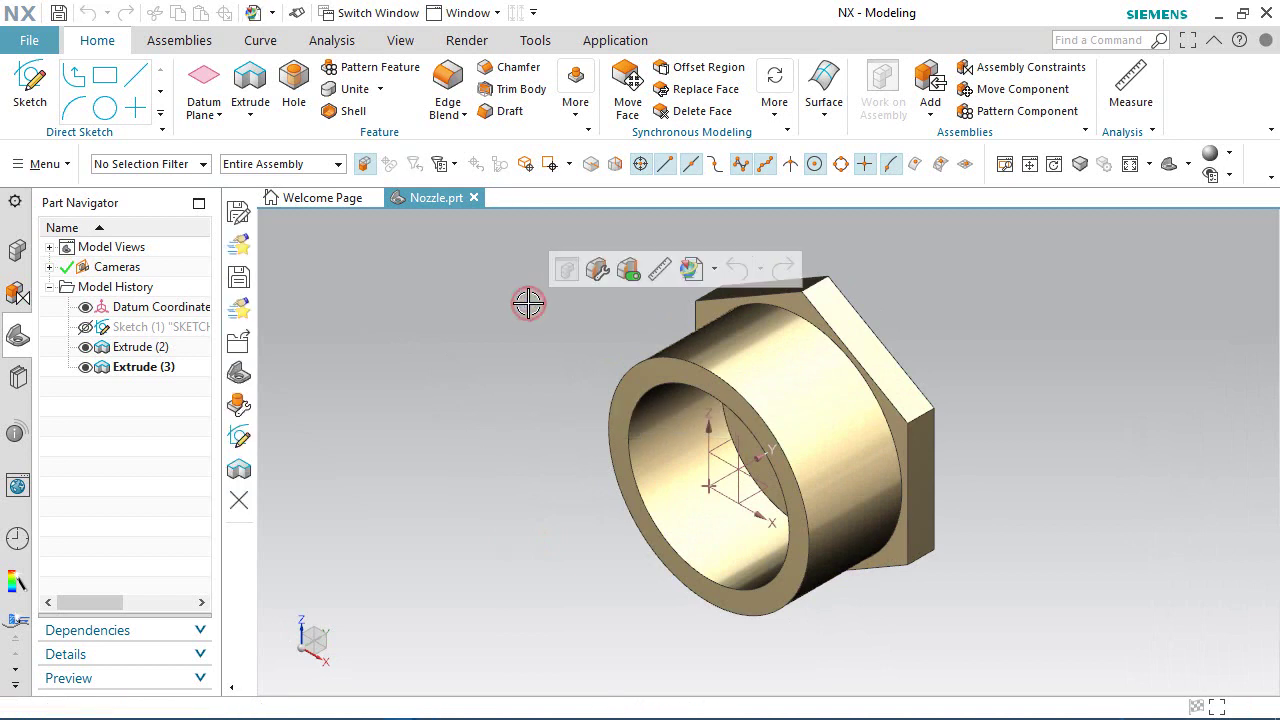
# Create a new sketch on the YZ plane of the datum coordinate system.
pyautogui.click(30, 86)
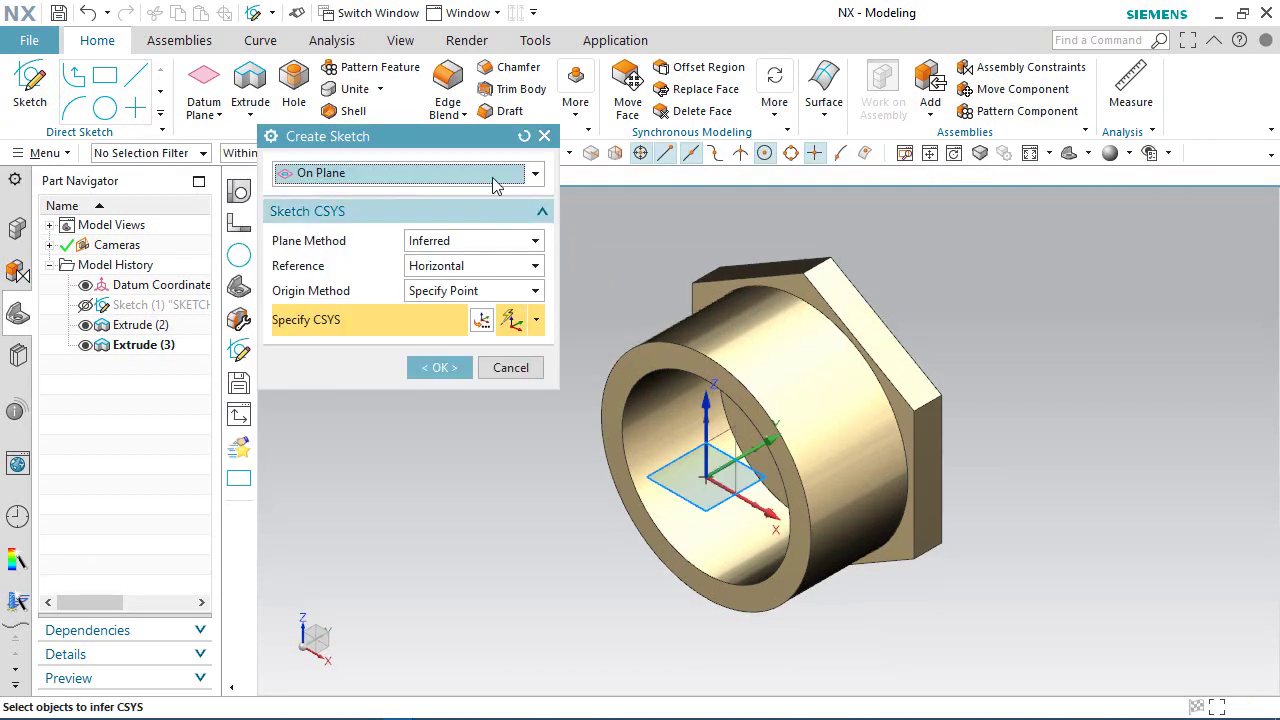
pyautogui.moveTo(433, 147); pyautogui.dragTo(437, 208)
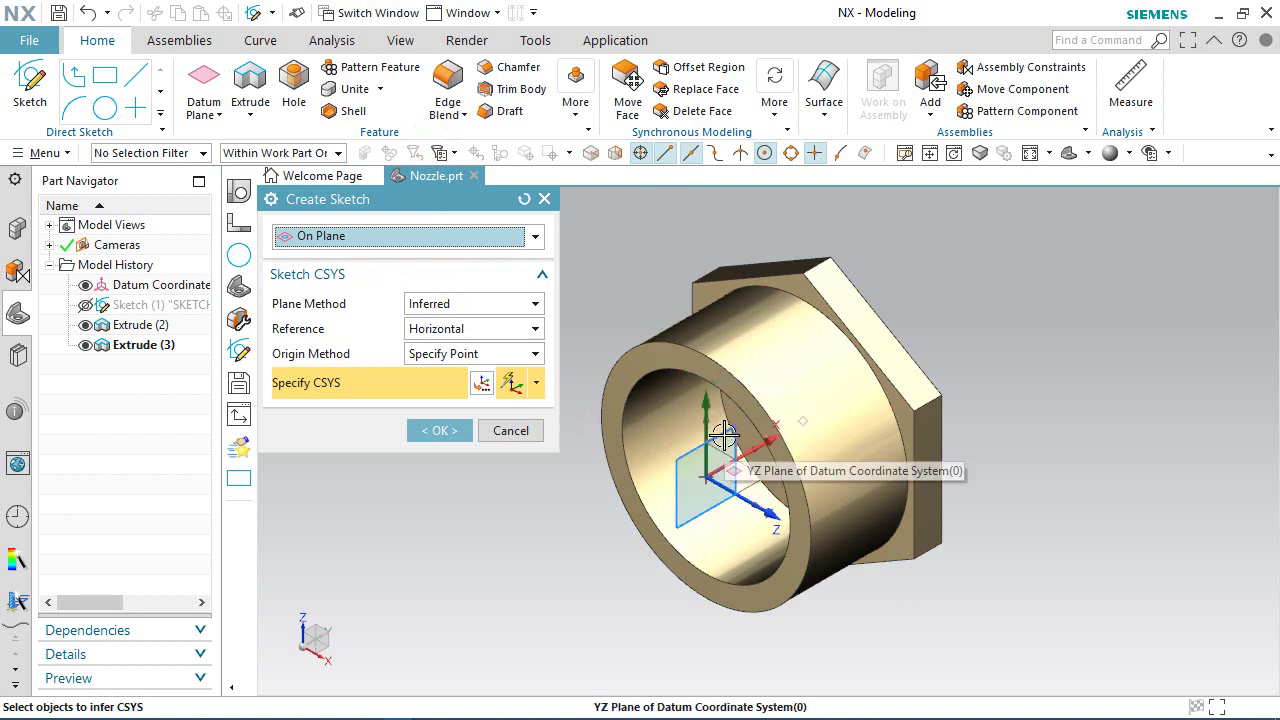
pyautogui.click(724, 437)
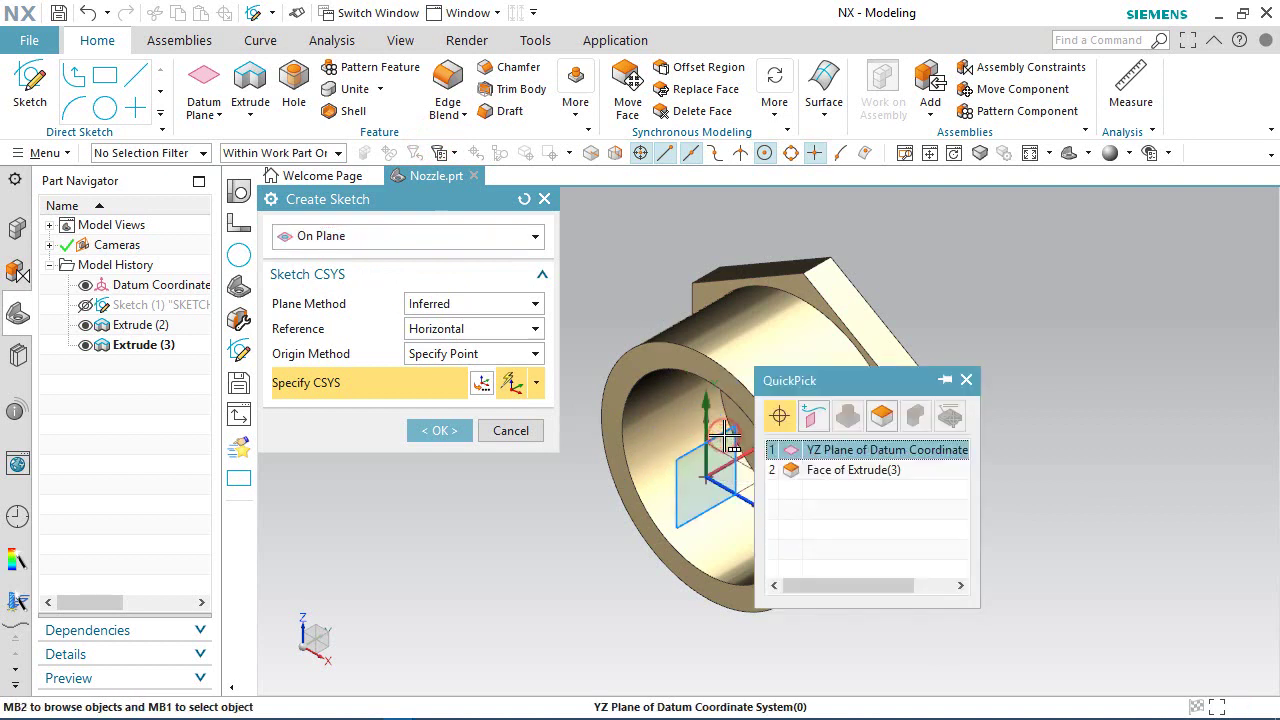
pyautogui.click(864, 452)
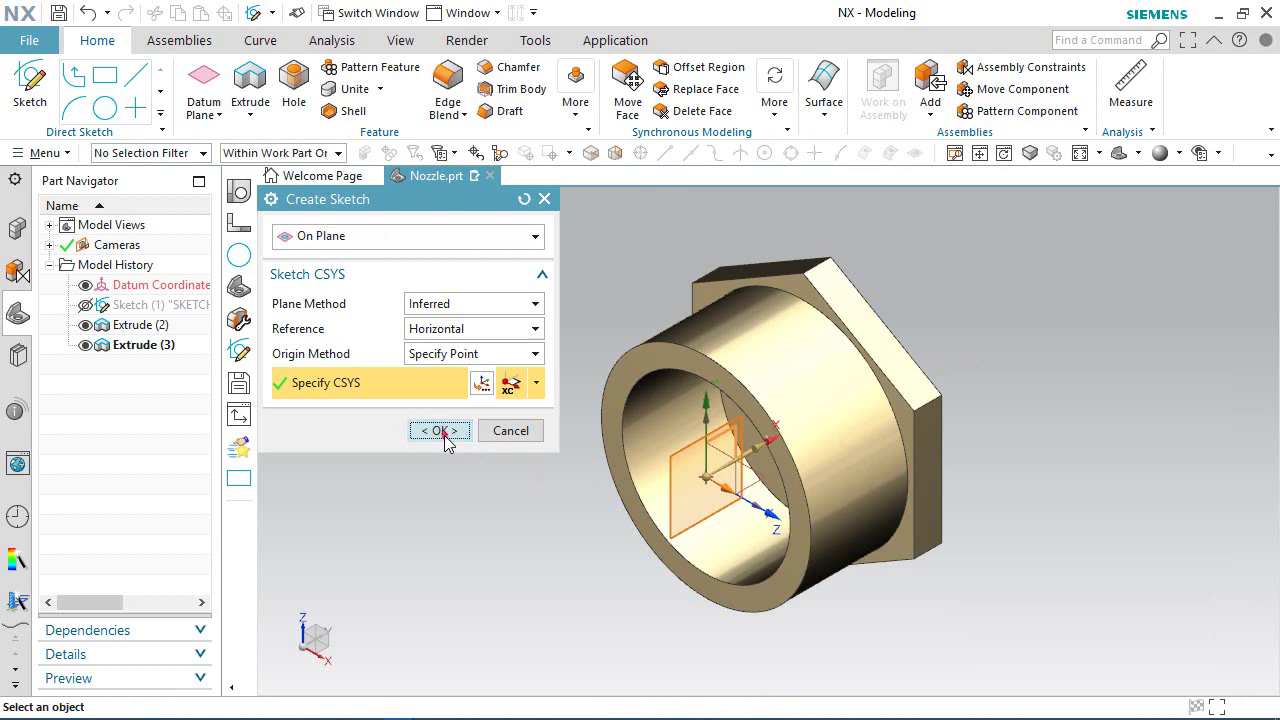
pyautogui.click(440, 431)
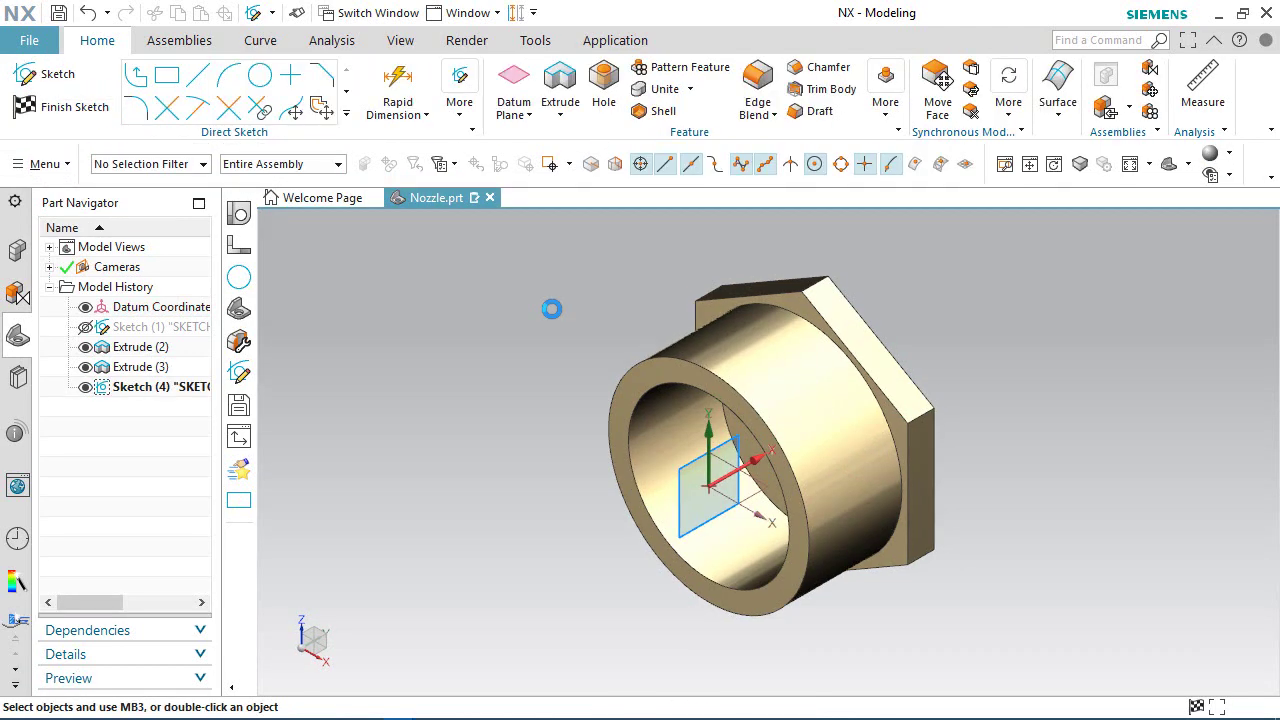
# Create intersection curves between all faces of the body and the sketch plane, and convert them to reference curves.
pyautogui.click(347, 116)
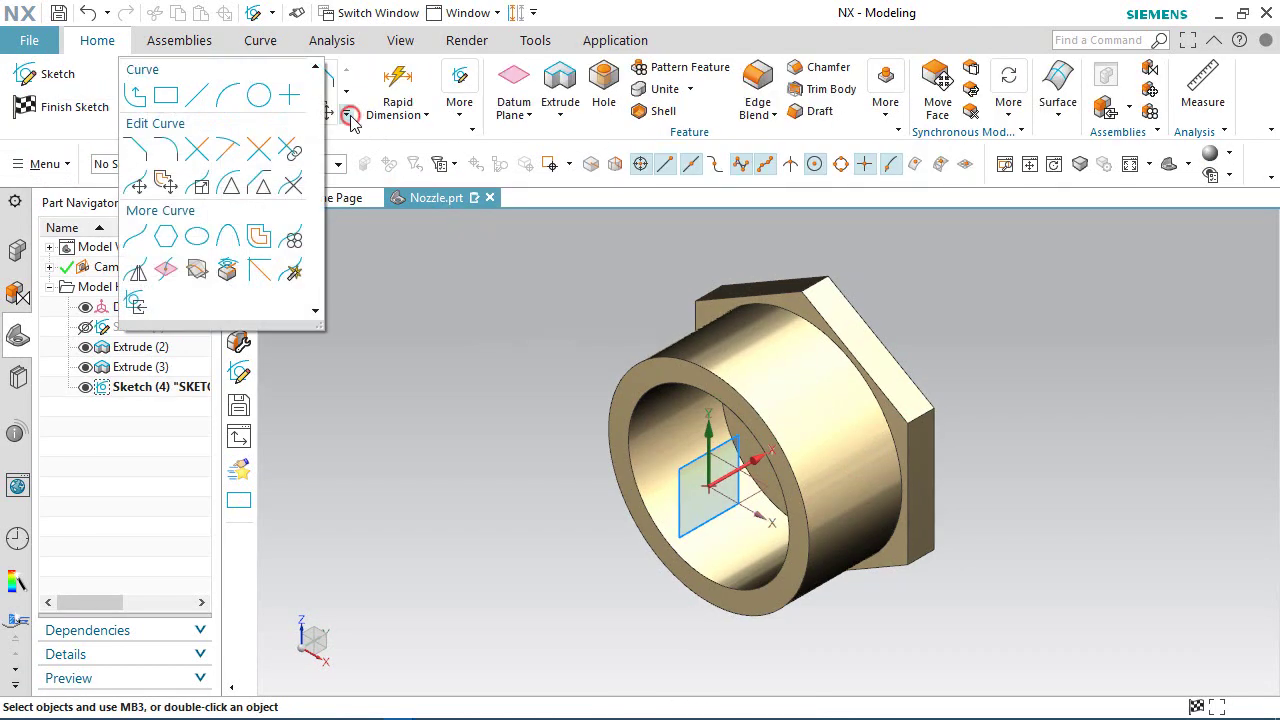
pyautogui.click(167, 272)
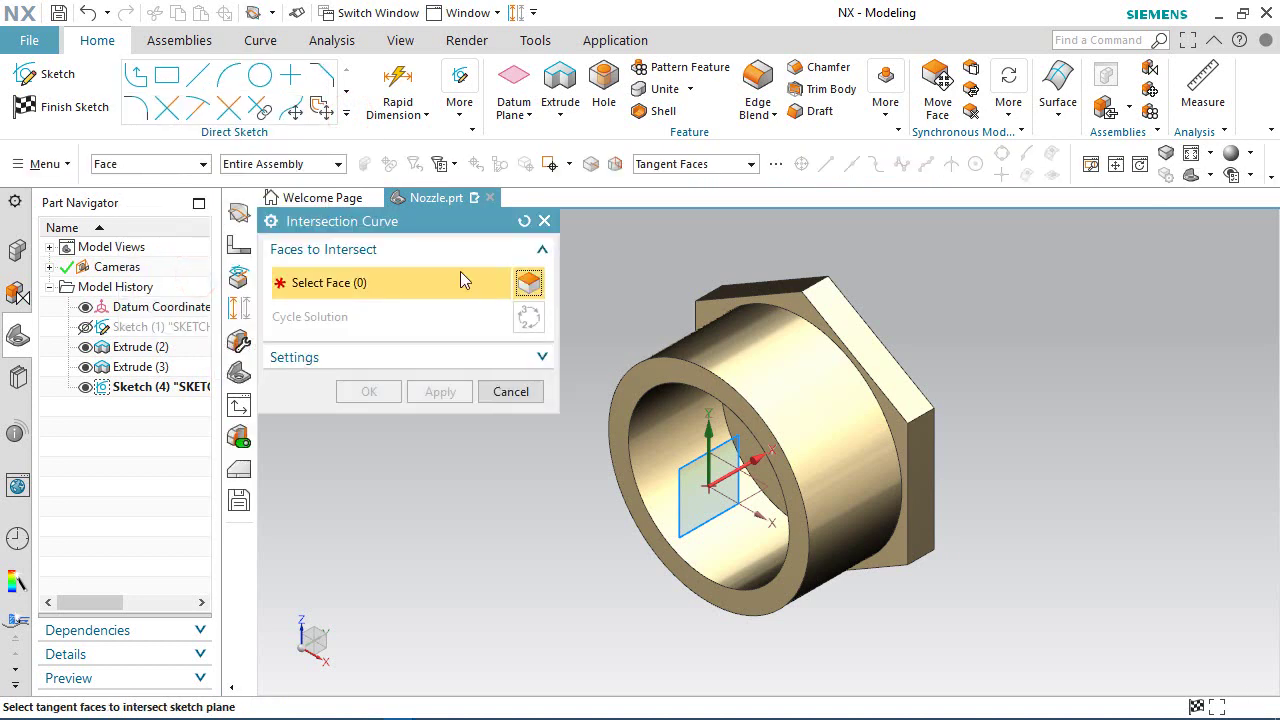
pyautogui.click(344, 220)
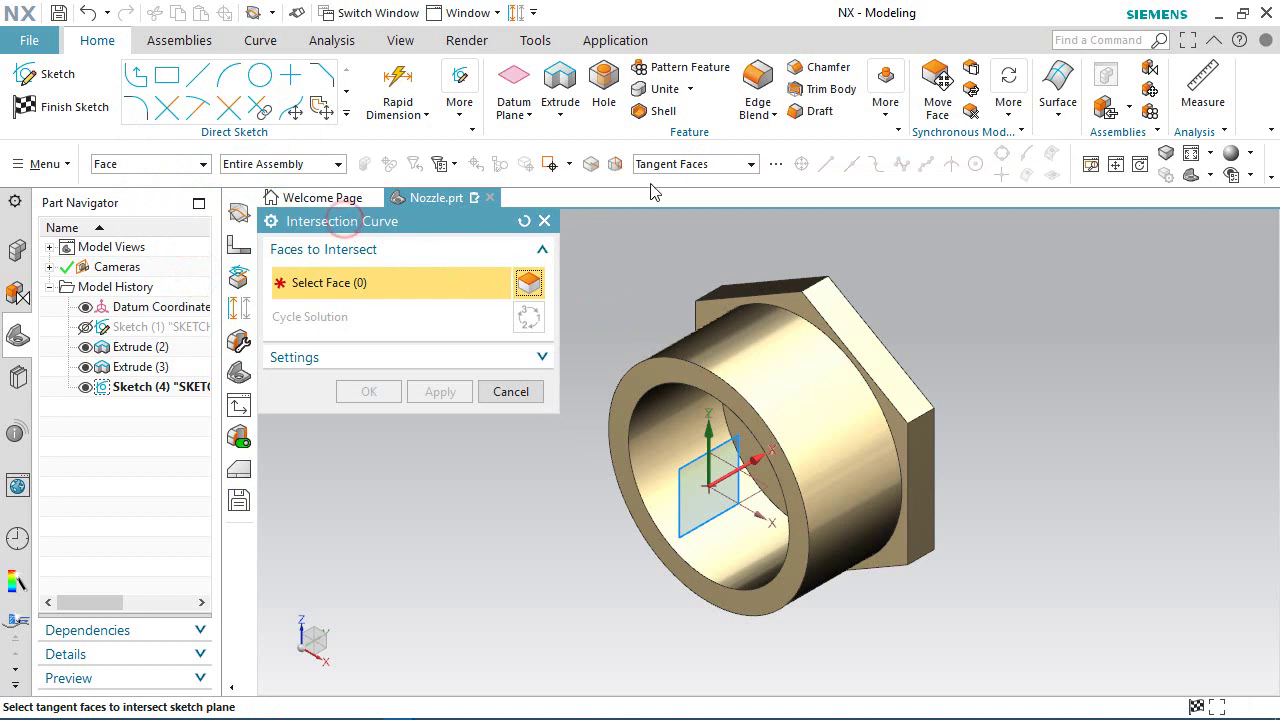
pyautogui.click(748, 165)
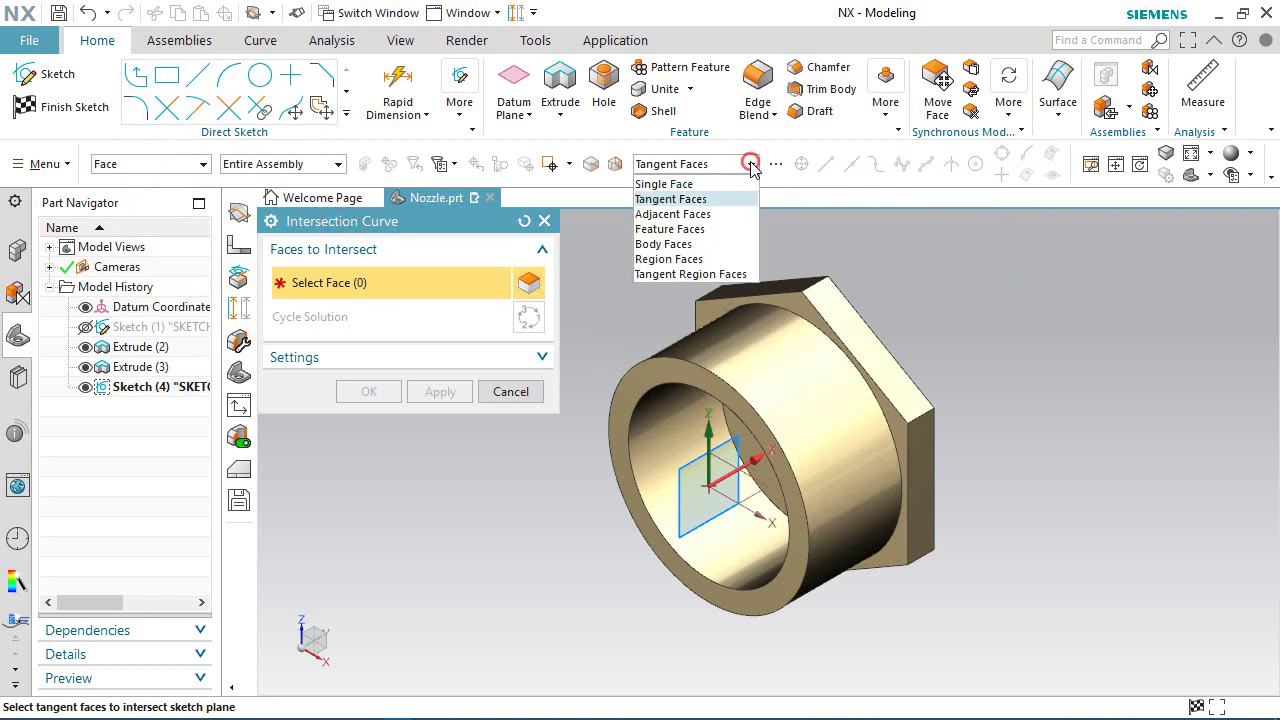
pyautogui.click(698, 246)
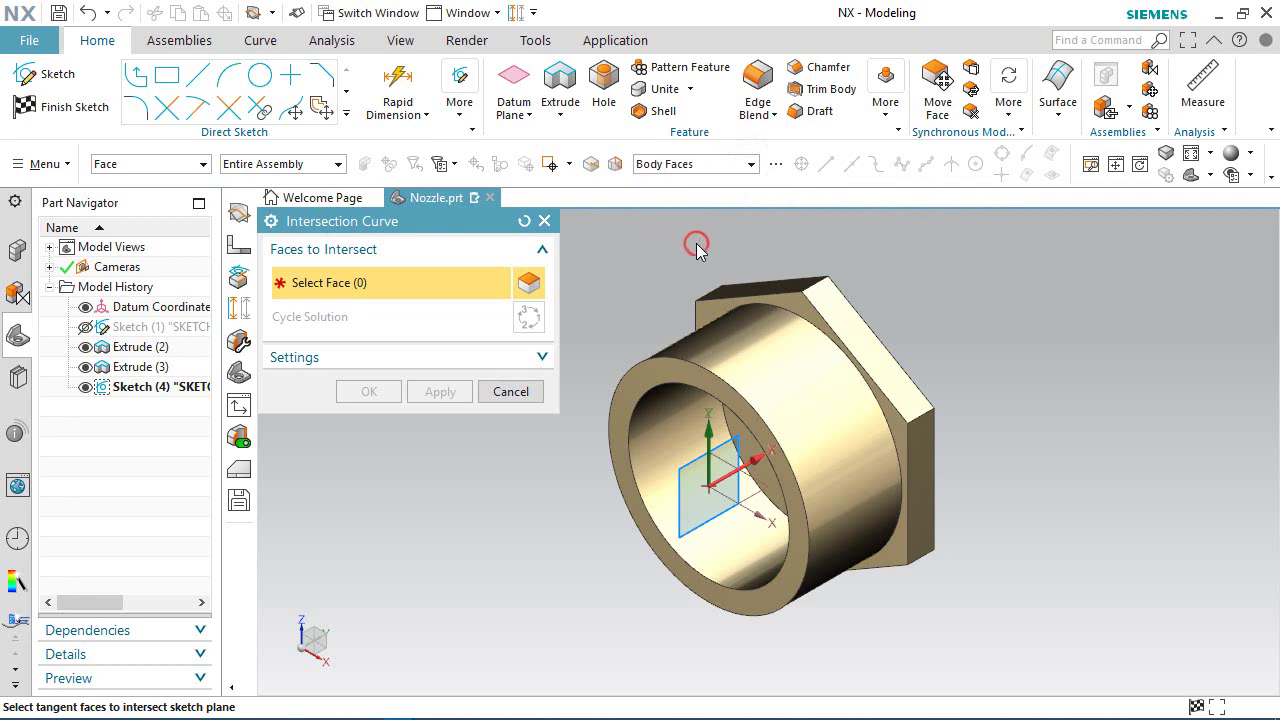
pyautogui.click(787, 418)
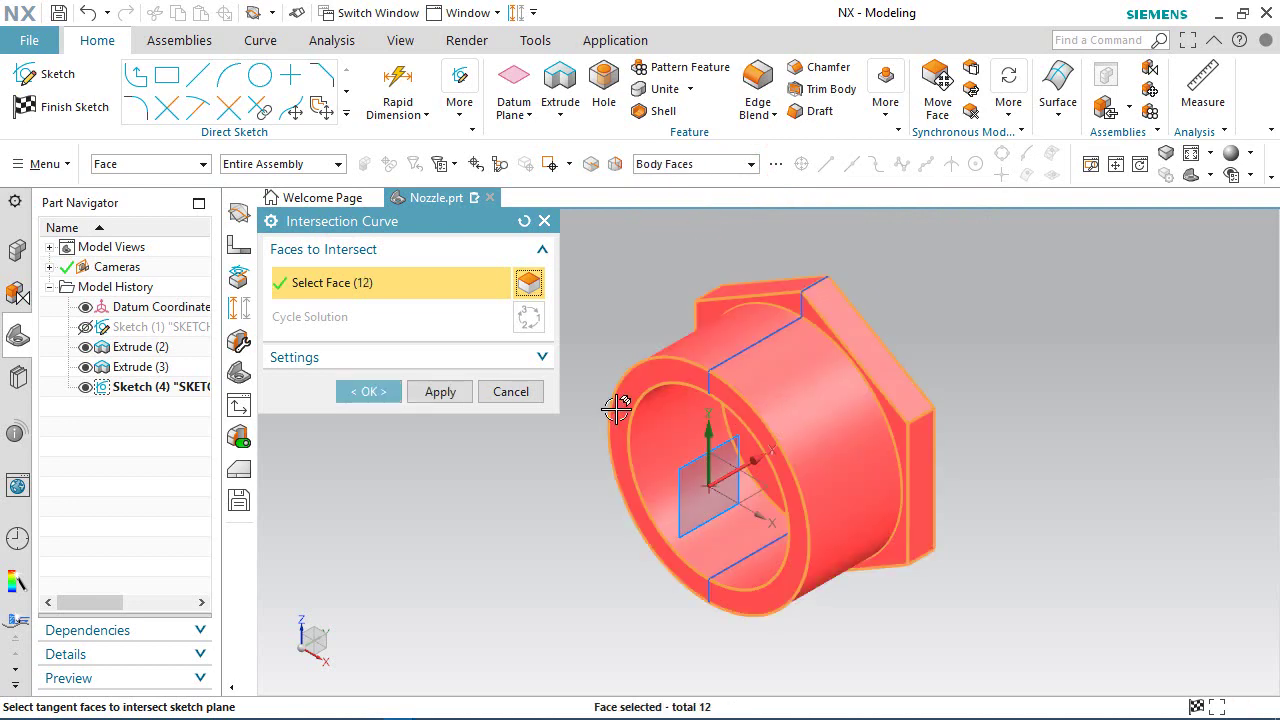
pyautogui.click(378, 392)
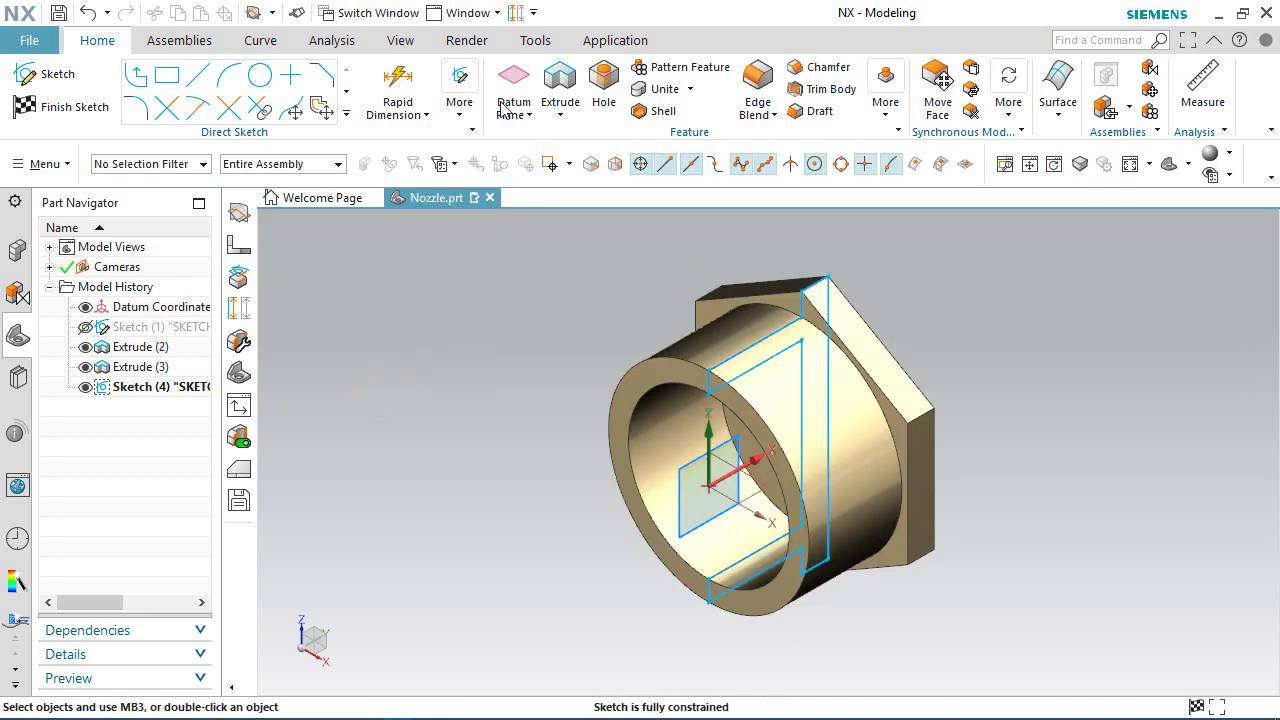
pyautogui.click(516, 13)
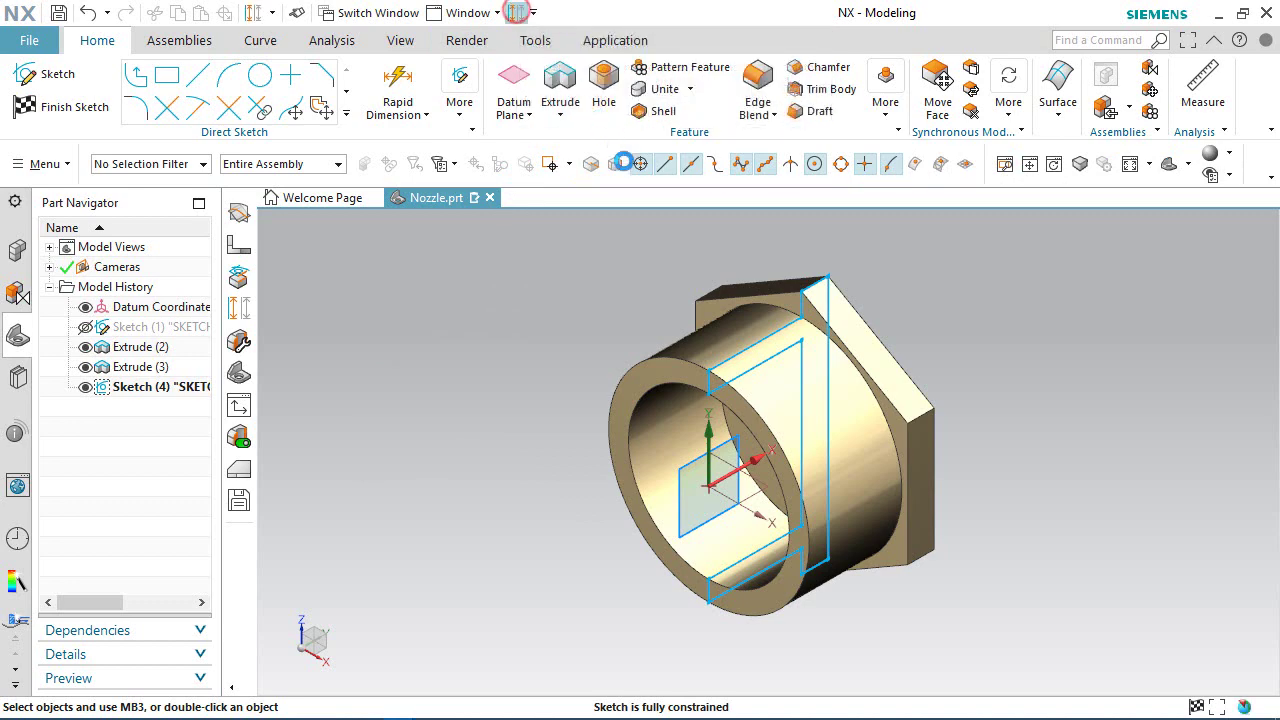
pyautogui.moveTo(636, 237); pyautogui.dragTo(983, 677)
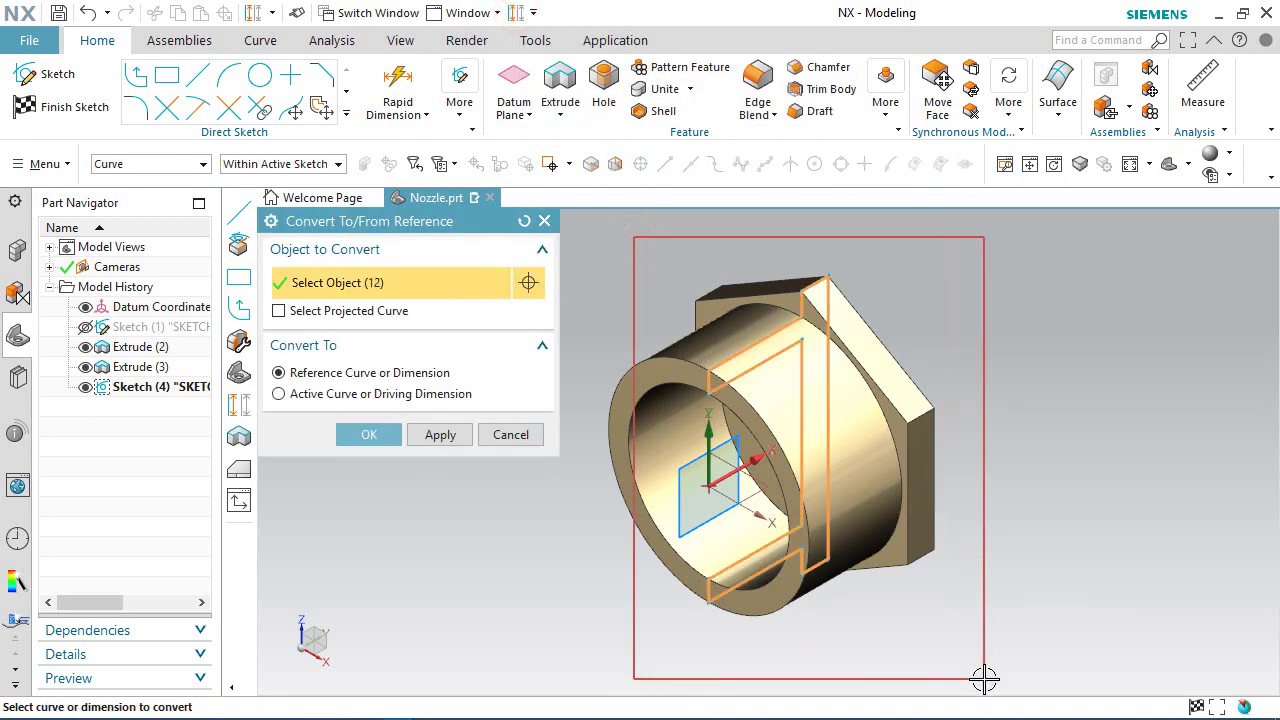
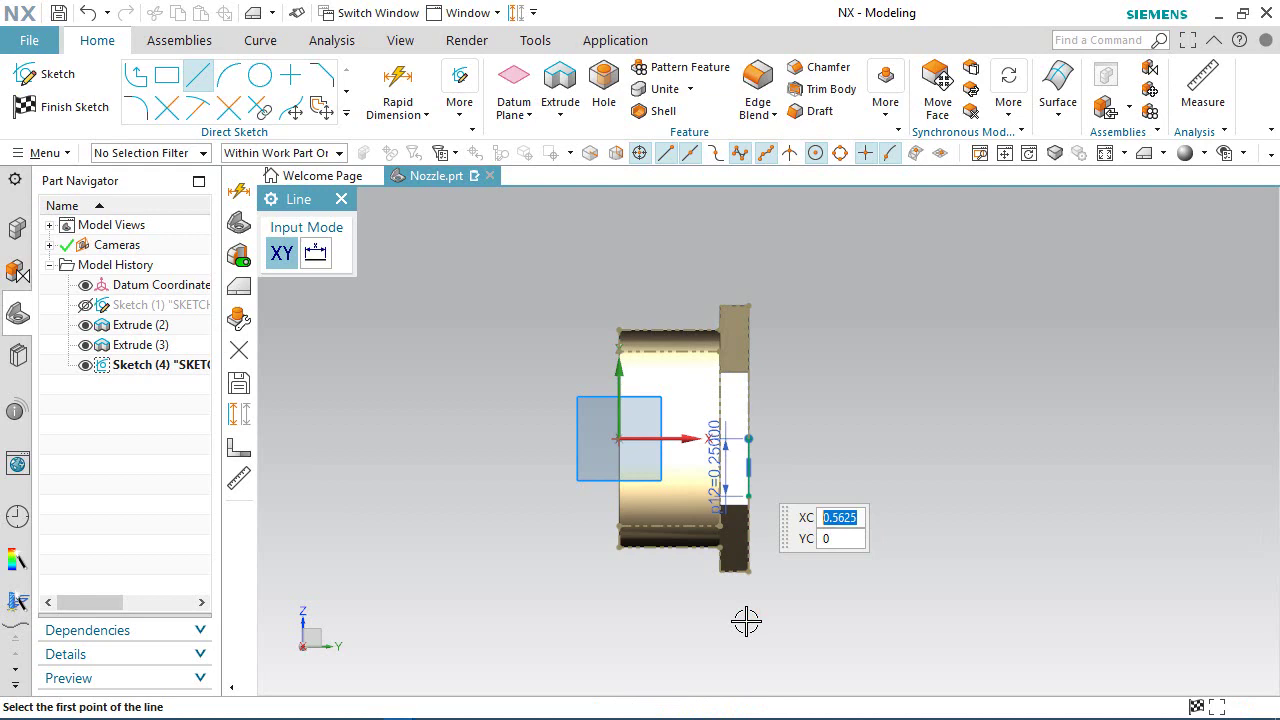
# Move the short vertical line's length dimension clear of the hexagonal head and turn off the display of sketch constraints.
pyautogui.scroll(3, 929, 521)
pyautogui.rightClick(700, 482)
pyautogui.click(714, 44)
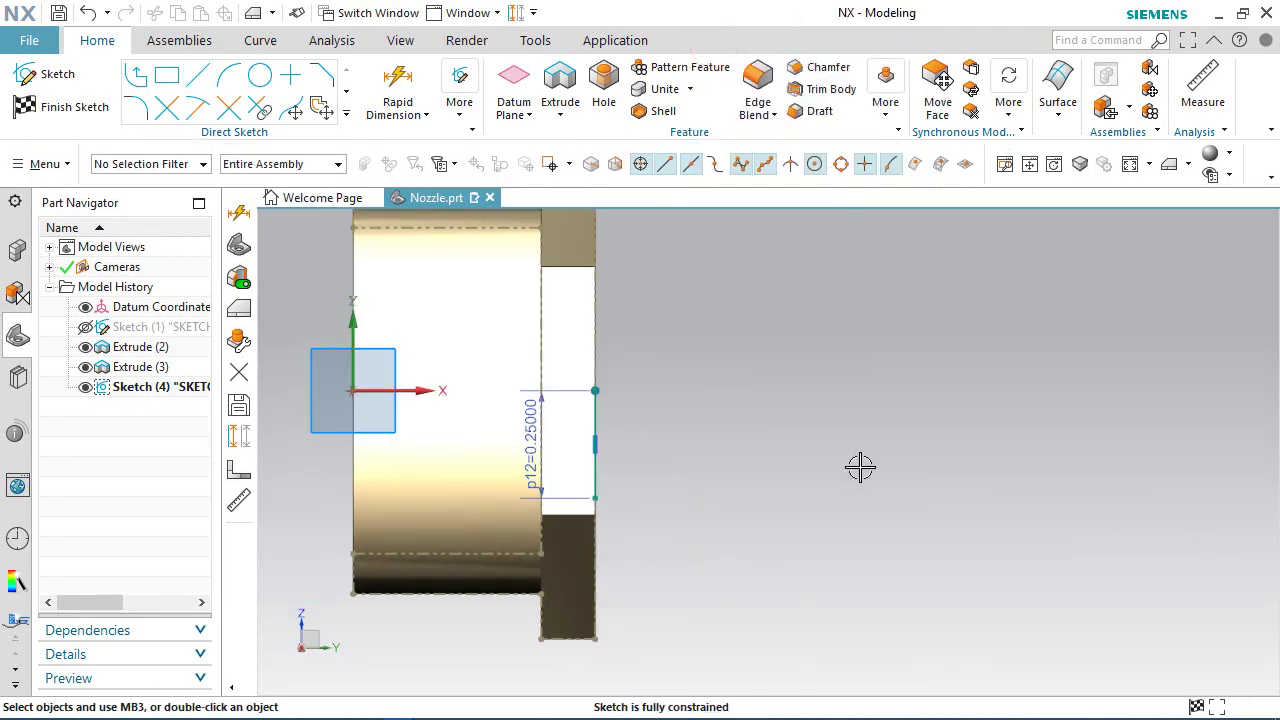
pyautogui.scroll(-2, 860, 467)
pyautogui.scroll(2, 594, 434)
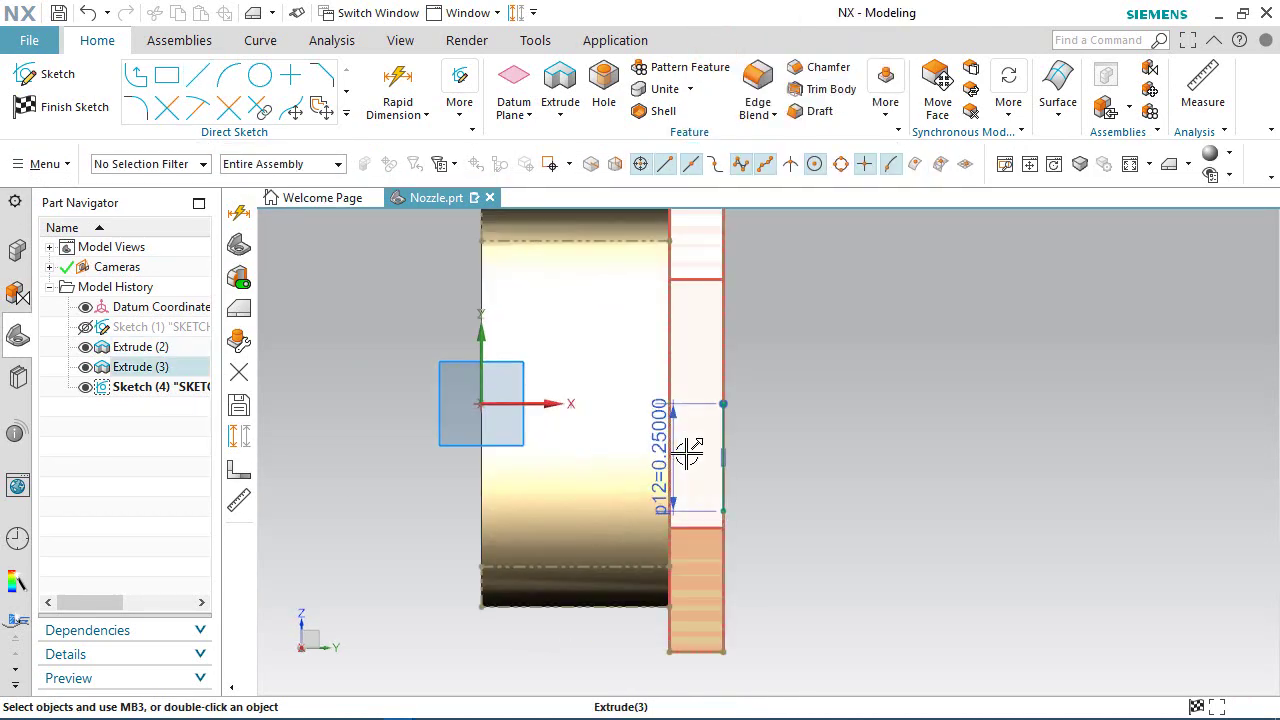
pyautogui.moveTo(688, 452)
pyautogui.mouseDown()
pyautogui.moveTo(657, 429)
pyautogui.moveTo(614, 451)
pyautogui.moveTo(657, 434)
pyautogui.moveTo(640, 450)
pyautogui.mouseUp()
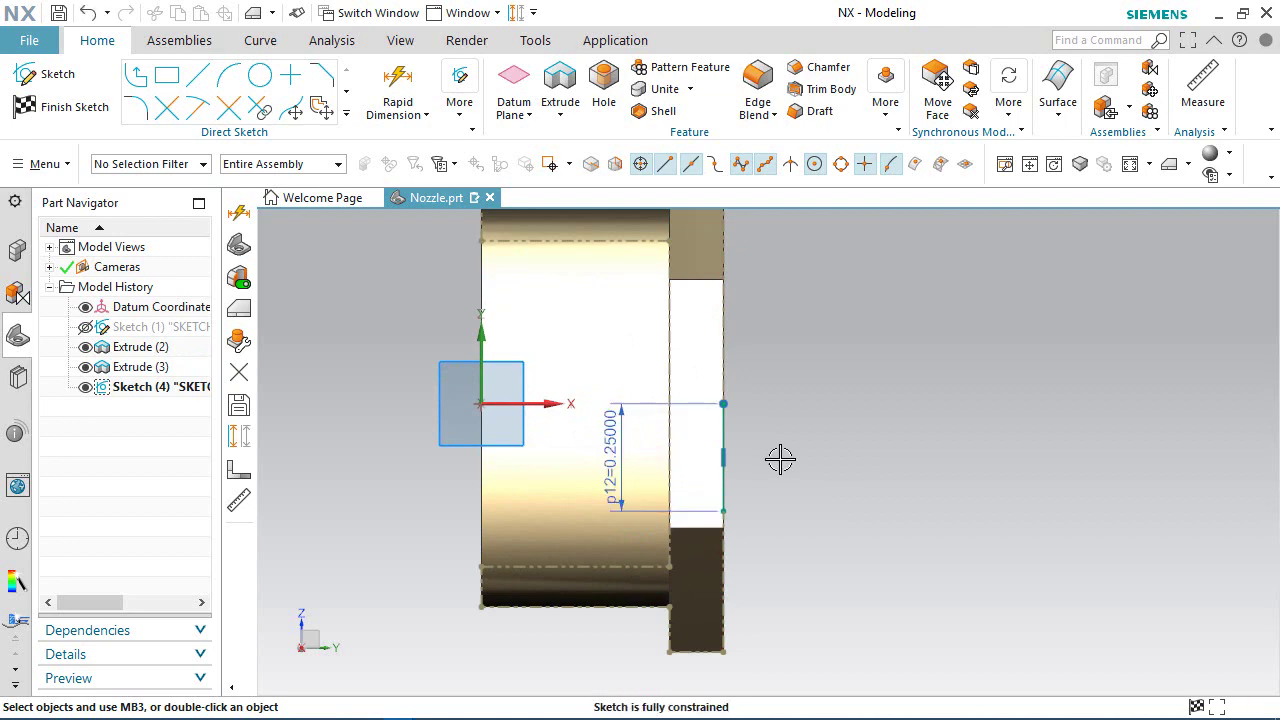
pyautogui.click(780, 459)
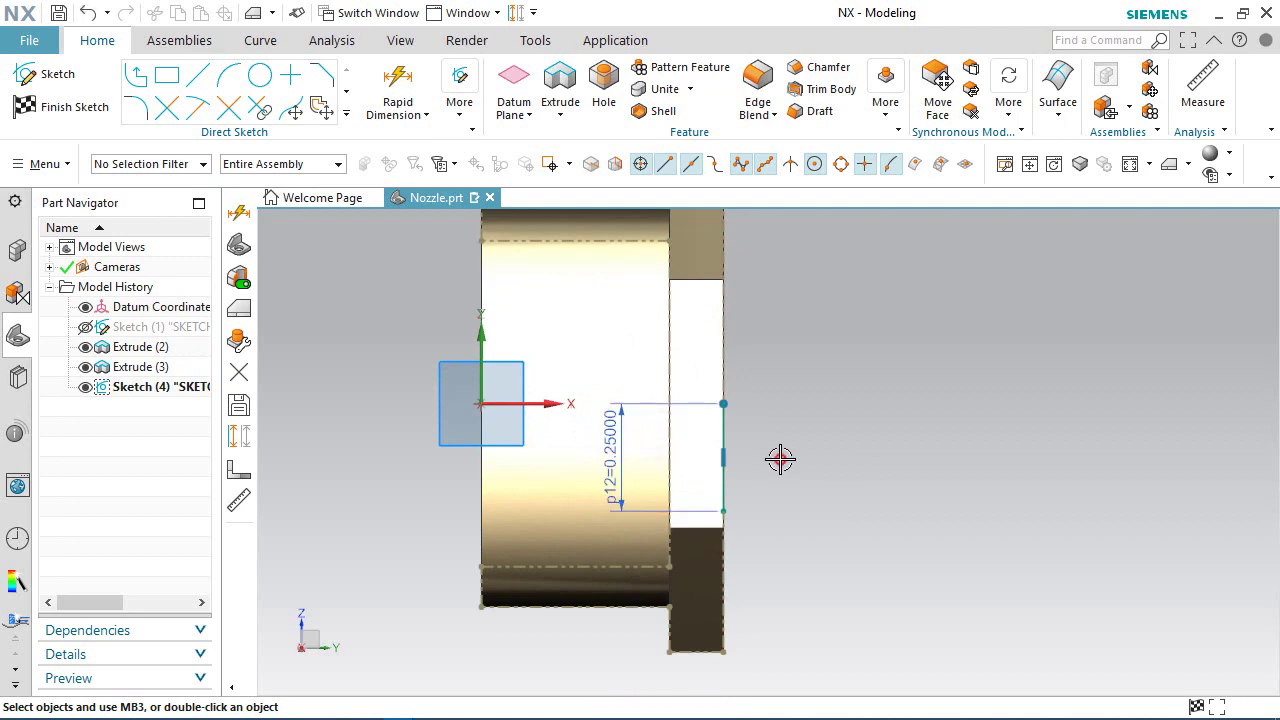
pyautogui.click(464, 116)
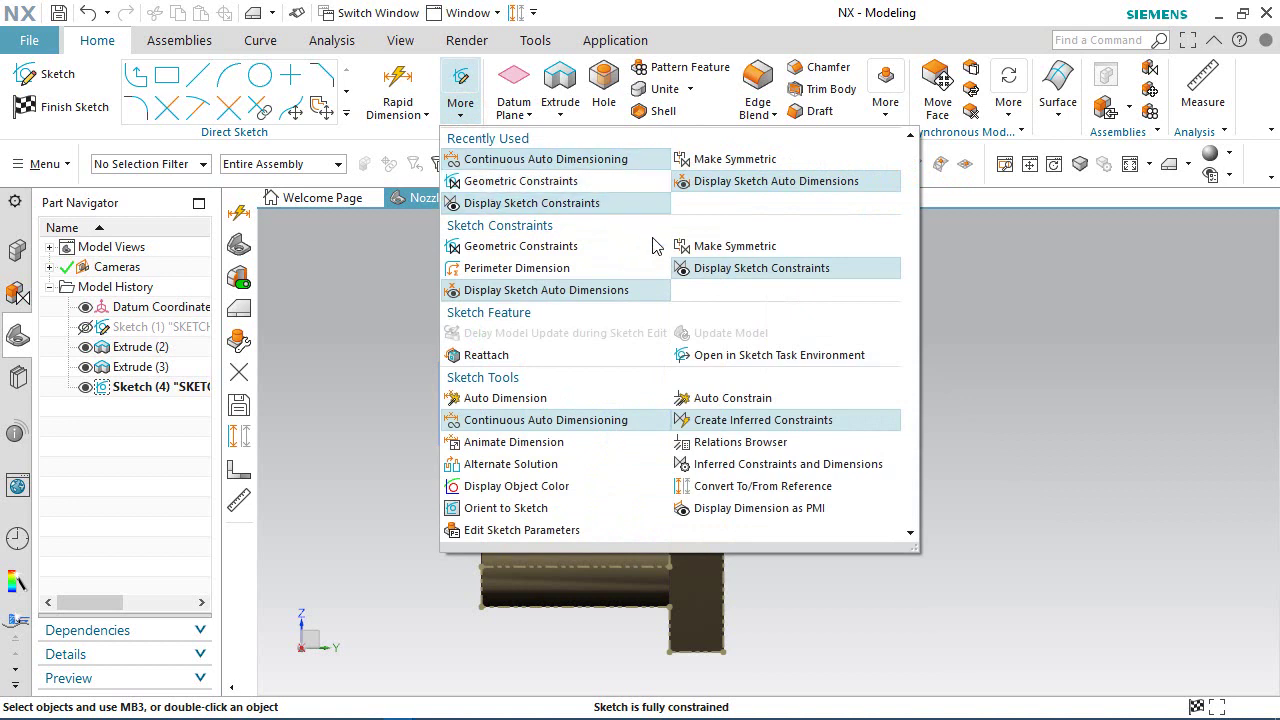
pyautogui.click(715, 268)
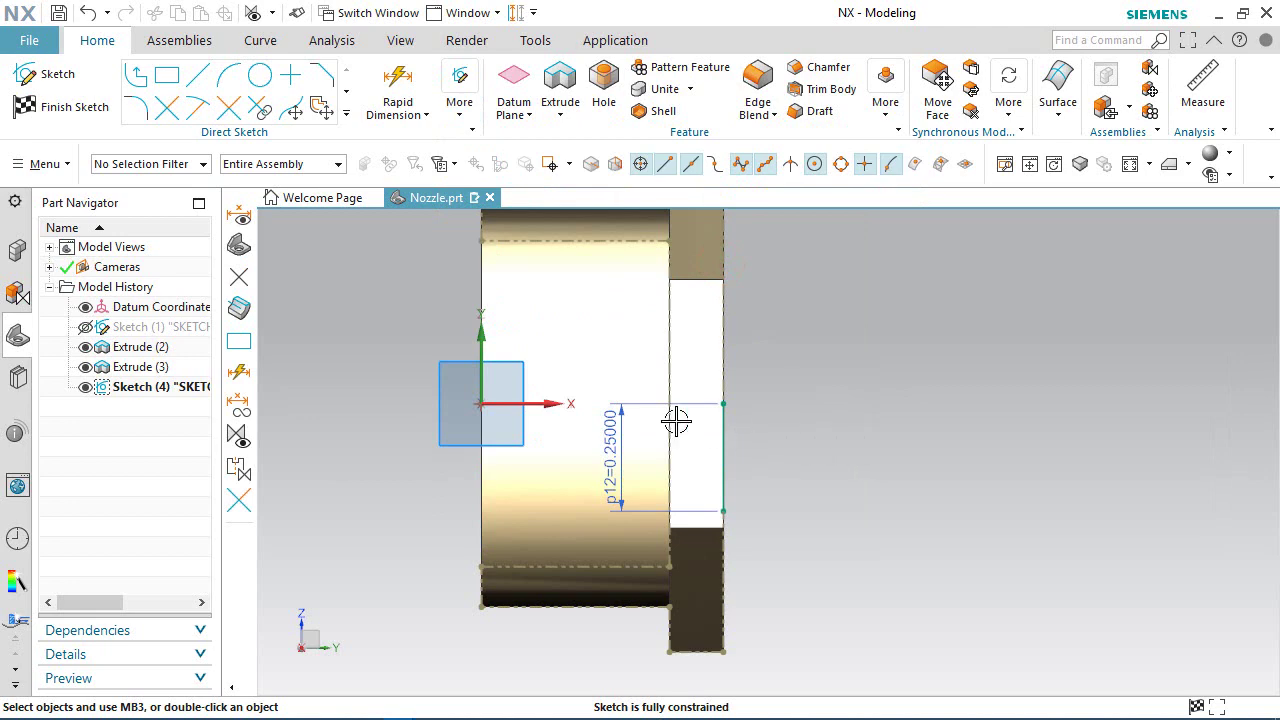
# Offset the vertical line on the head's outer face by 0.5625 in, away from the body.
pyautogui.click(344, 116)
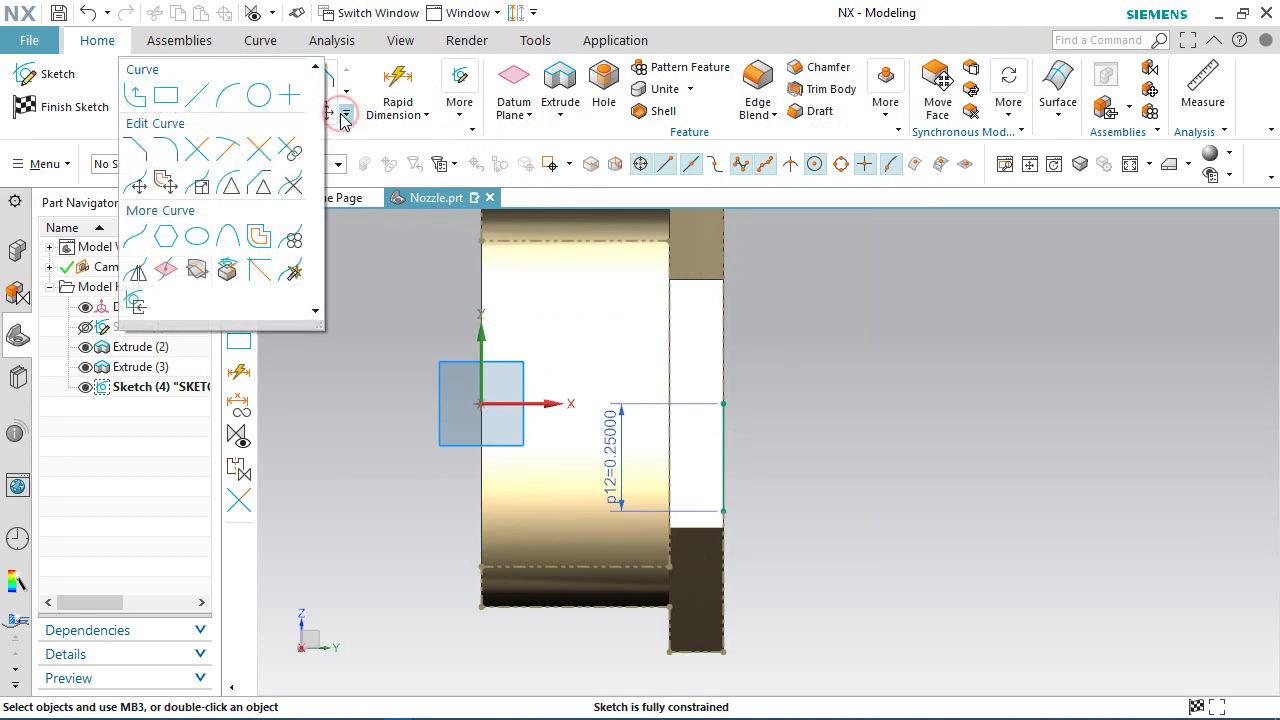
pyautogui.click(257, 240)
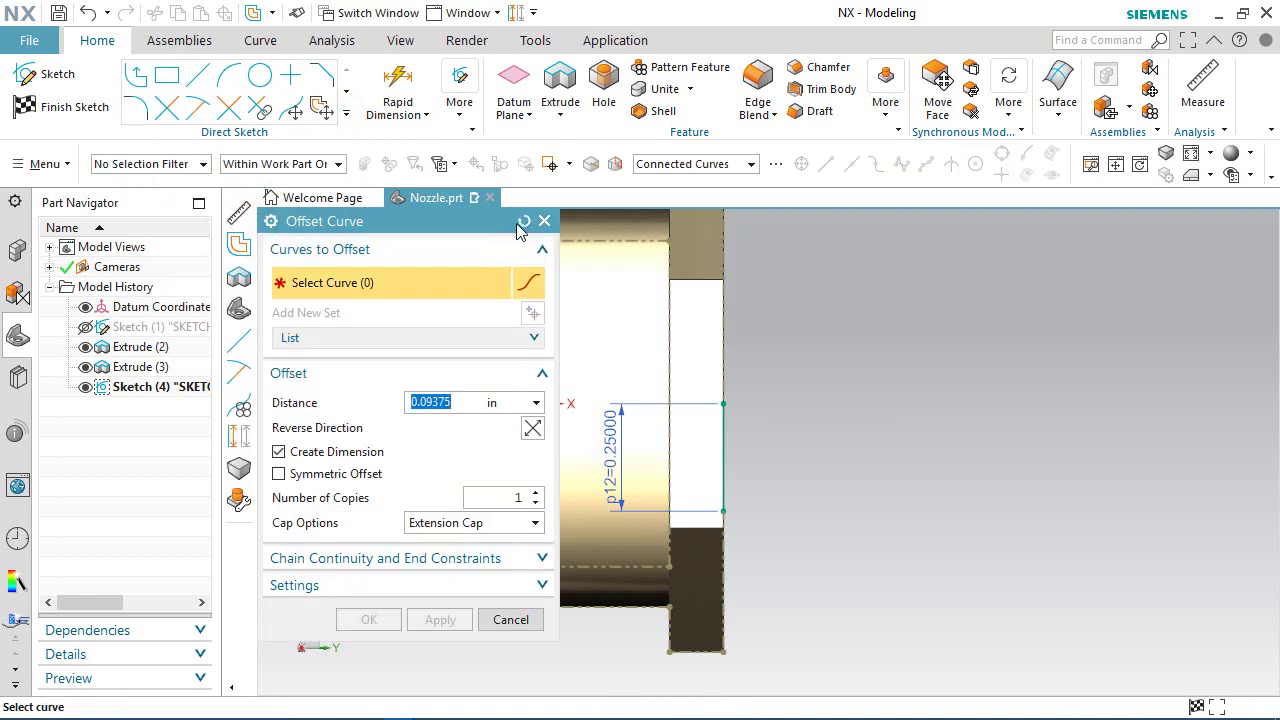
pyautogui.write('2')
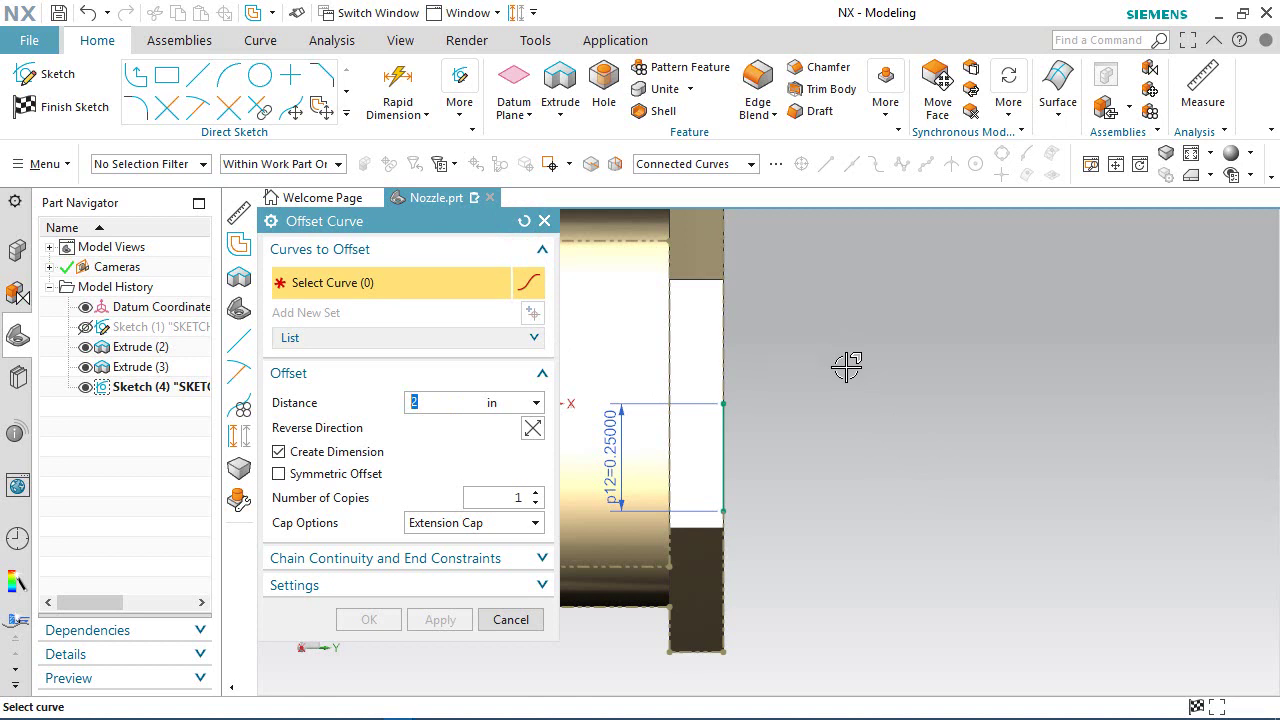
pyautogui.click(726, 445)
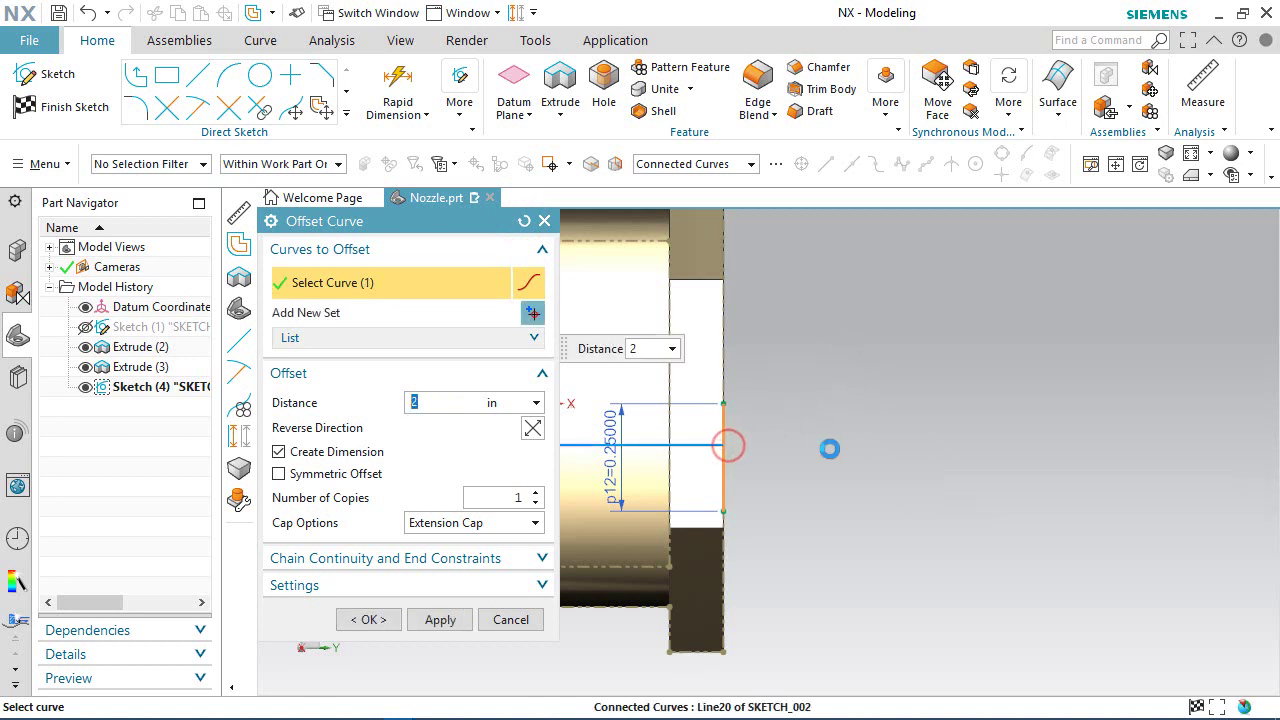
pyautogui.click(535, 432)
pyautogui.click(425, 402)
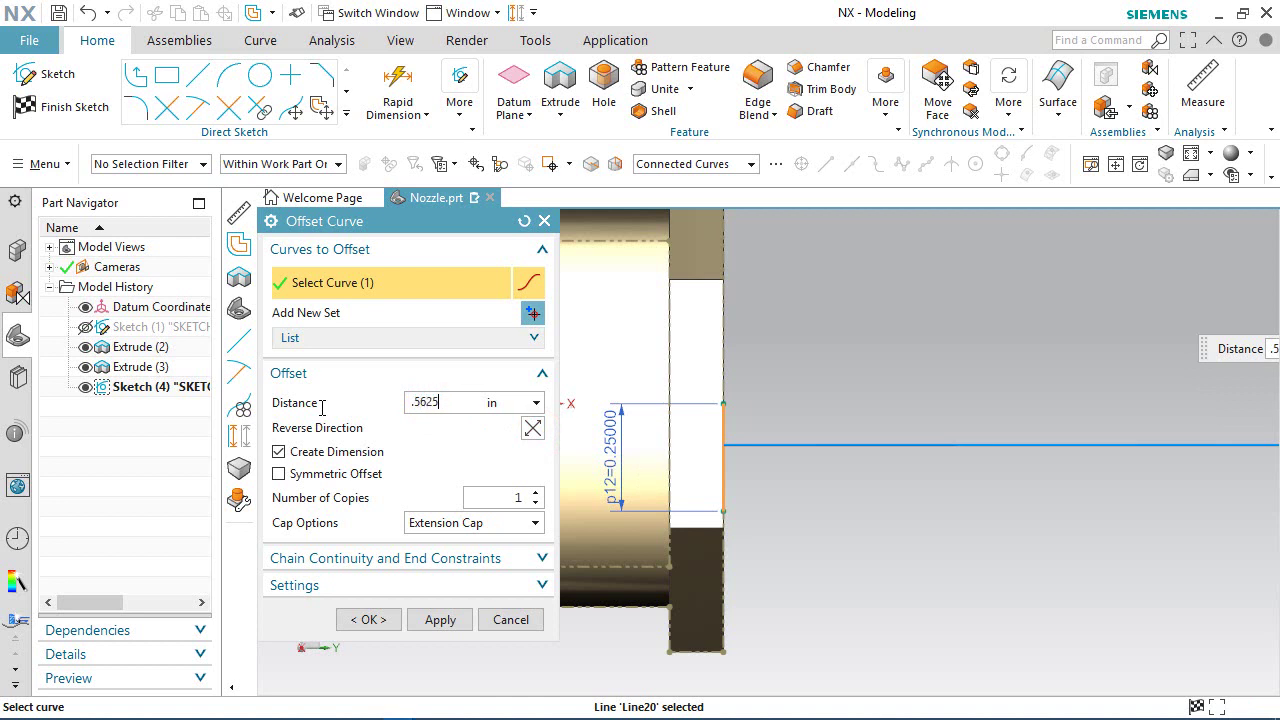
pyautogui.write('.5625')
pyautogui.press('Return')
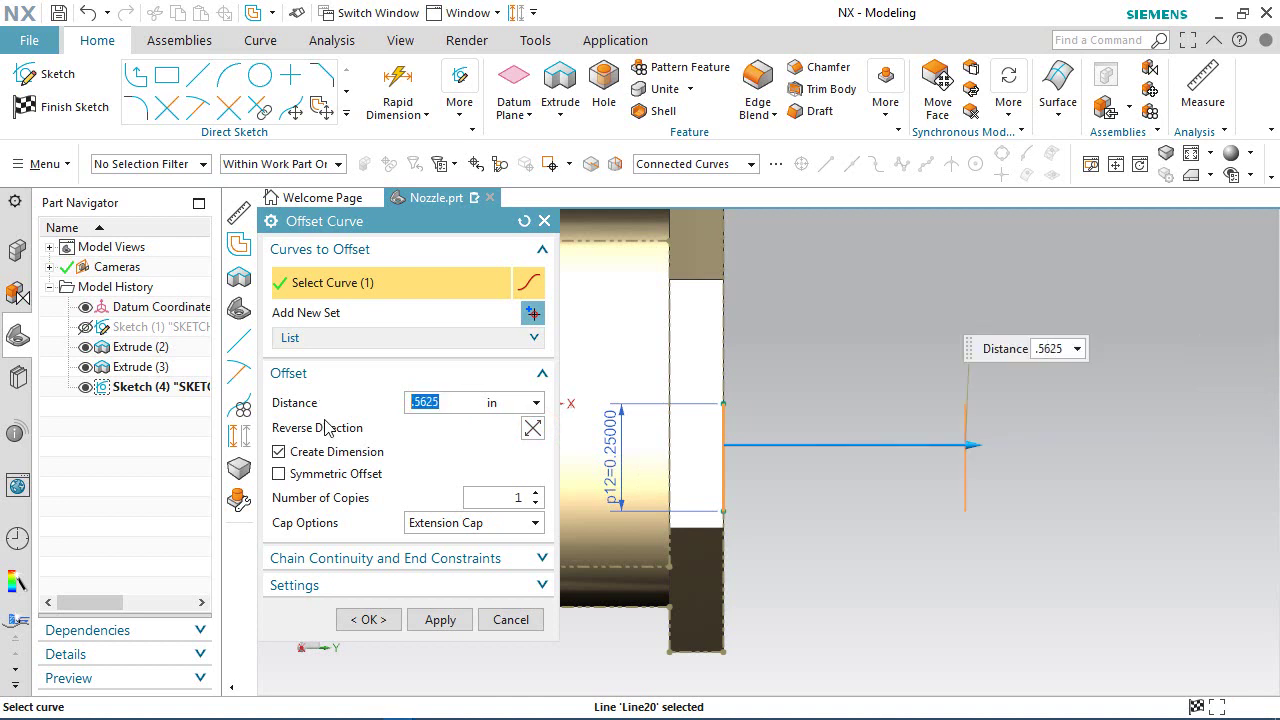
pyautogui.click(368, 621)
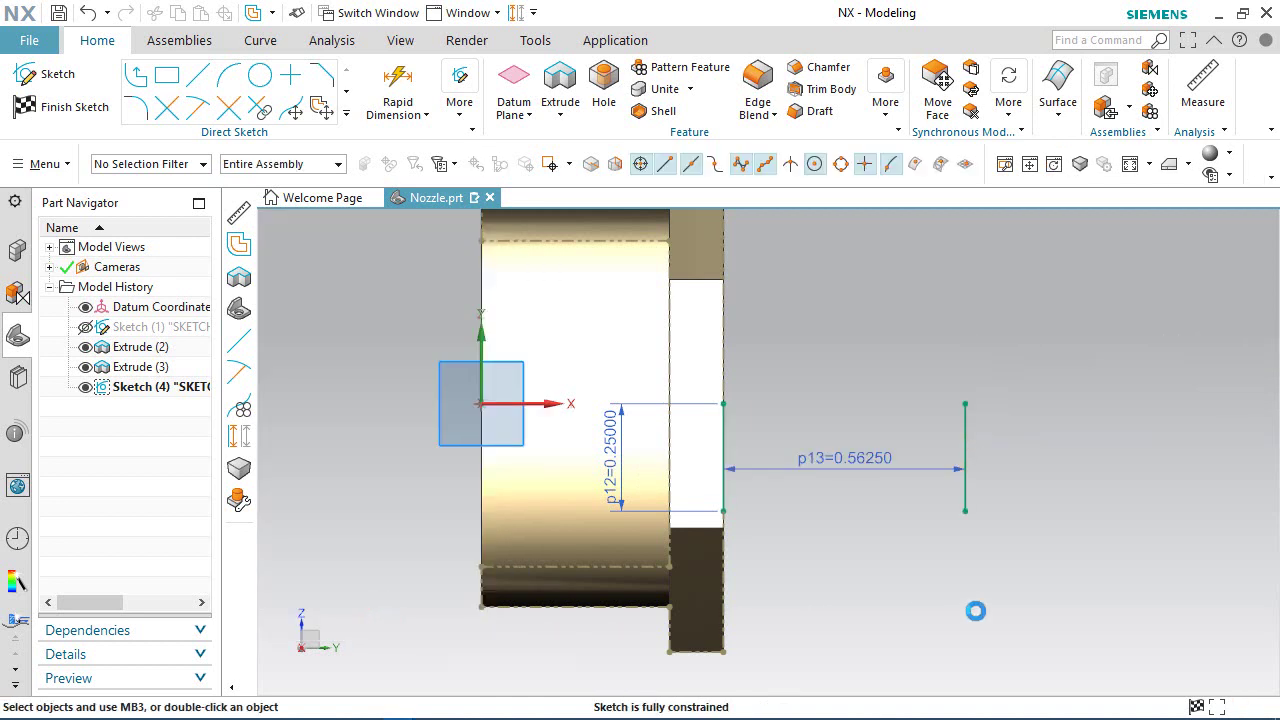
# Convert the offset vertical line to a reference line.
pyautogui.scroll(-4, 686, 520)
pyautogui.scroll(4, 740, 517)
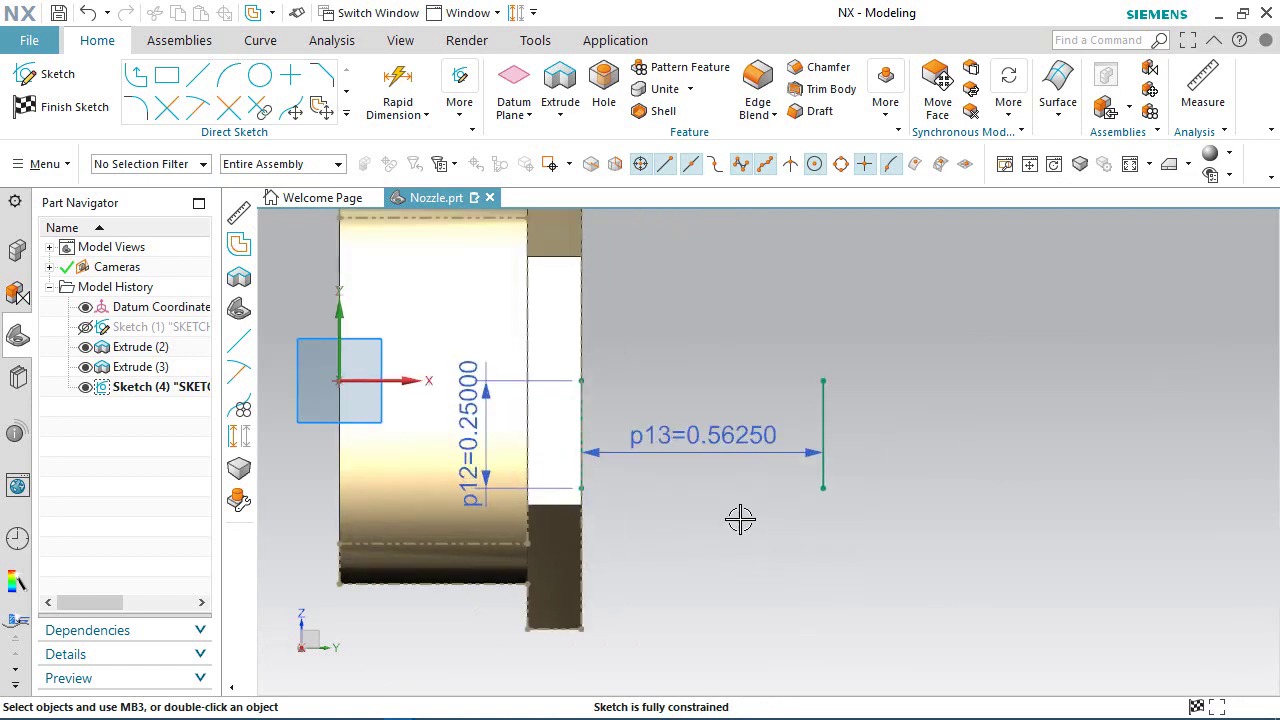
pyautogui.click(830, 408)
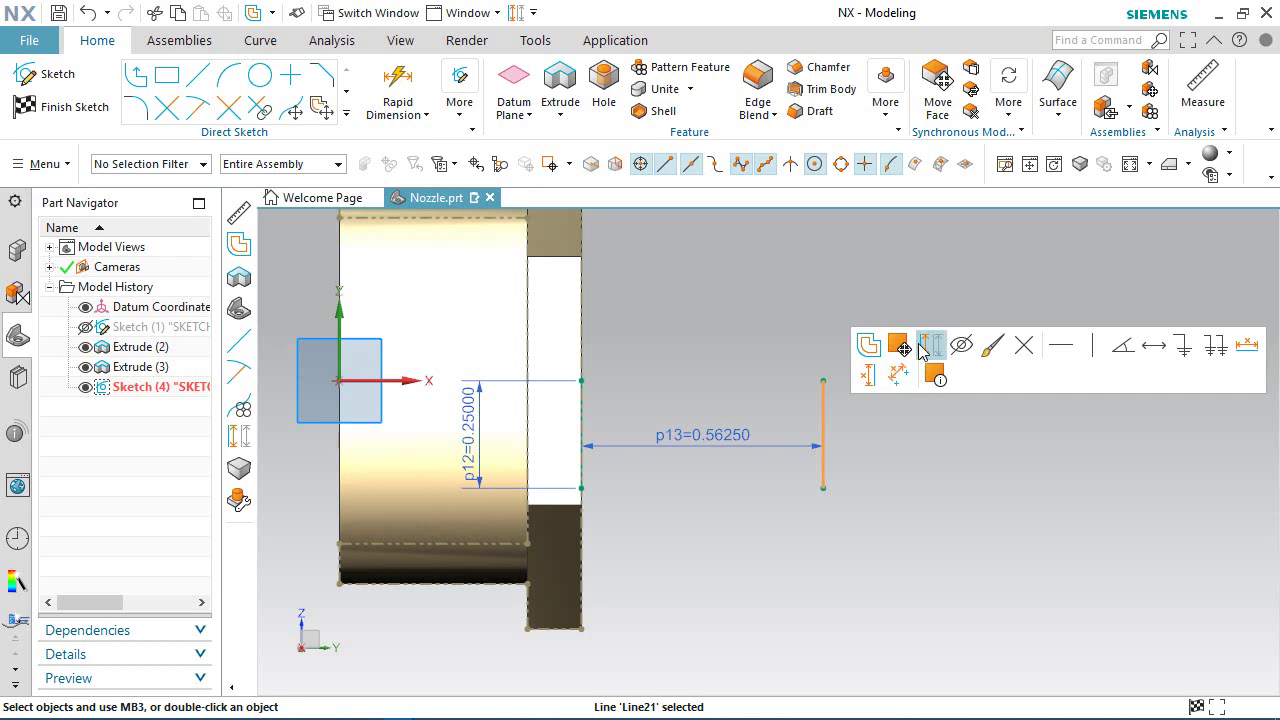
pyautogui.click(916, 343)
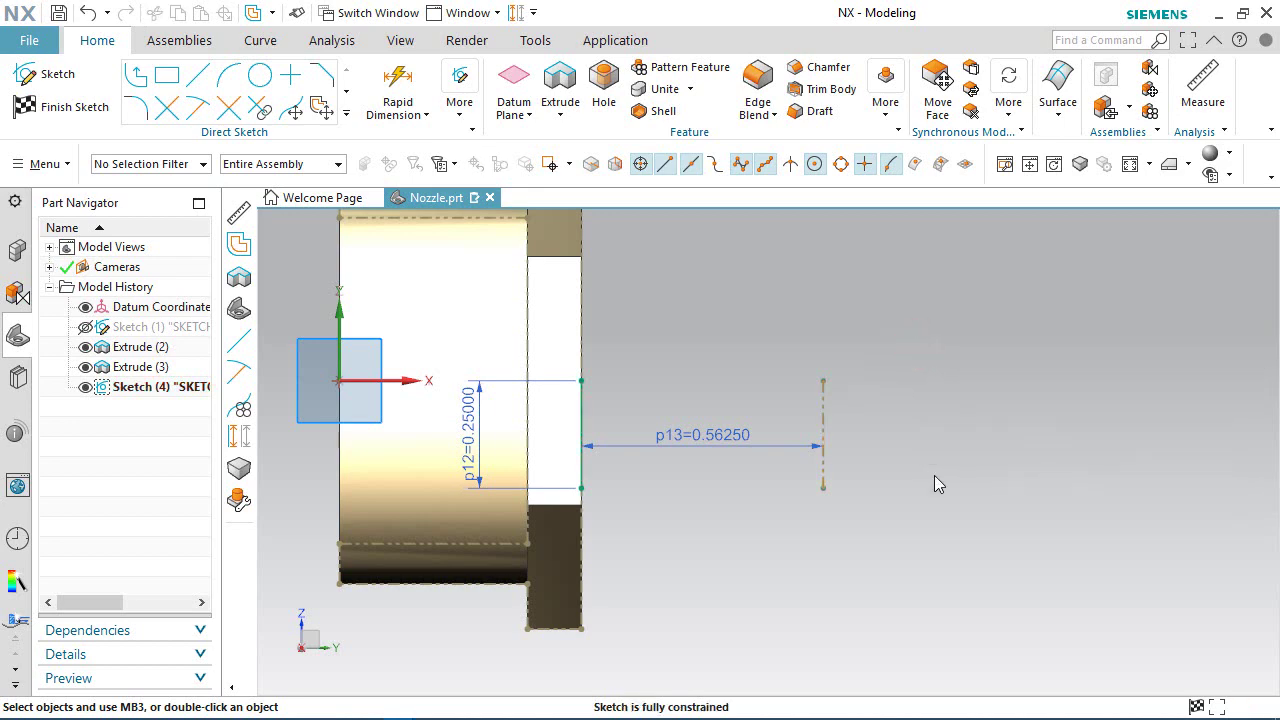
# Start a linear curve pattern and select only the single offset vertical reference line as the curve to pattern.
pyautogui.rightClick(306, 266)
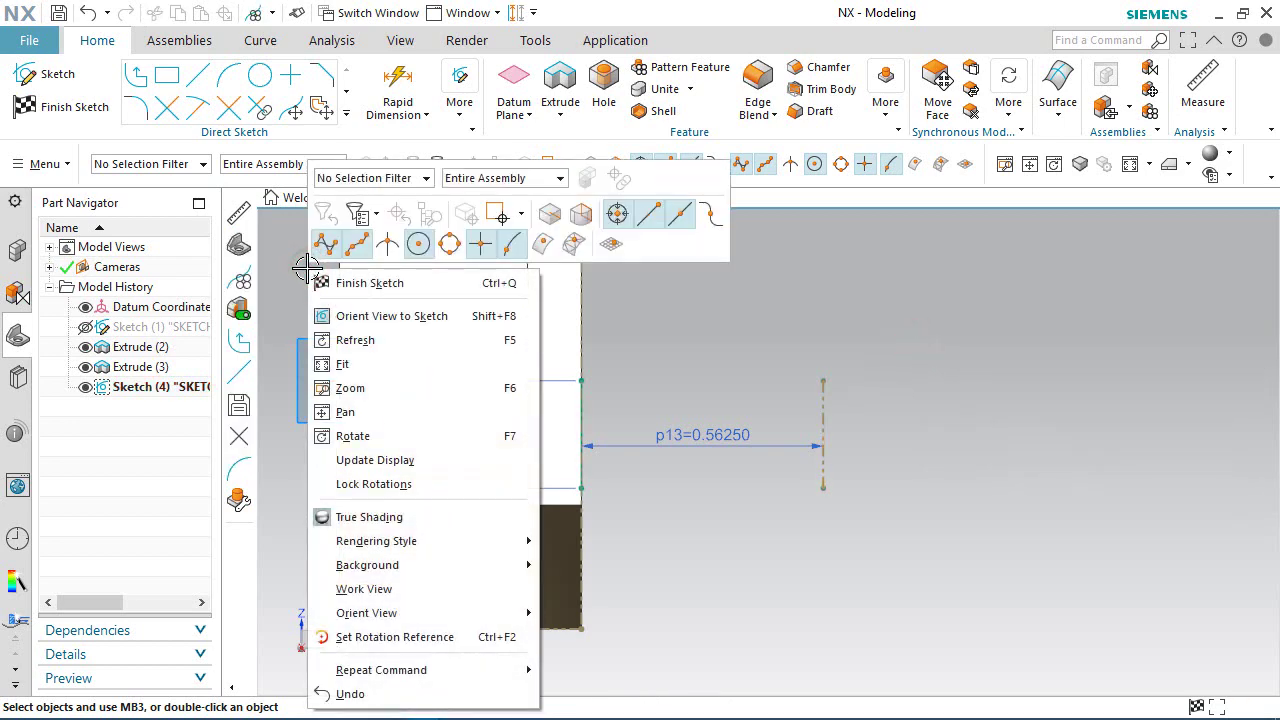
pyautogui.click(345, 411)
pyautogui.moveTo(443, 423); pyautogui.dragTo(600, 492)
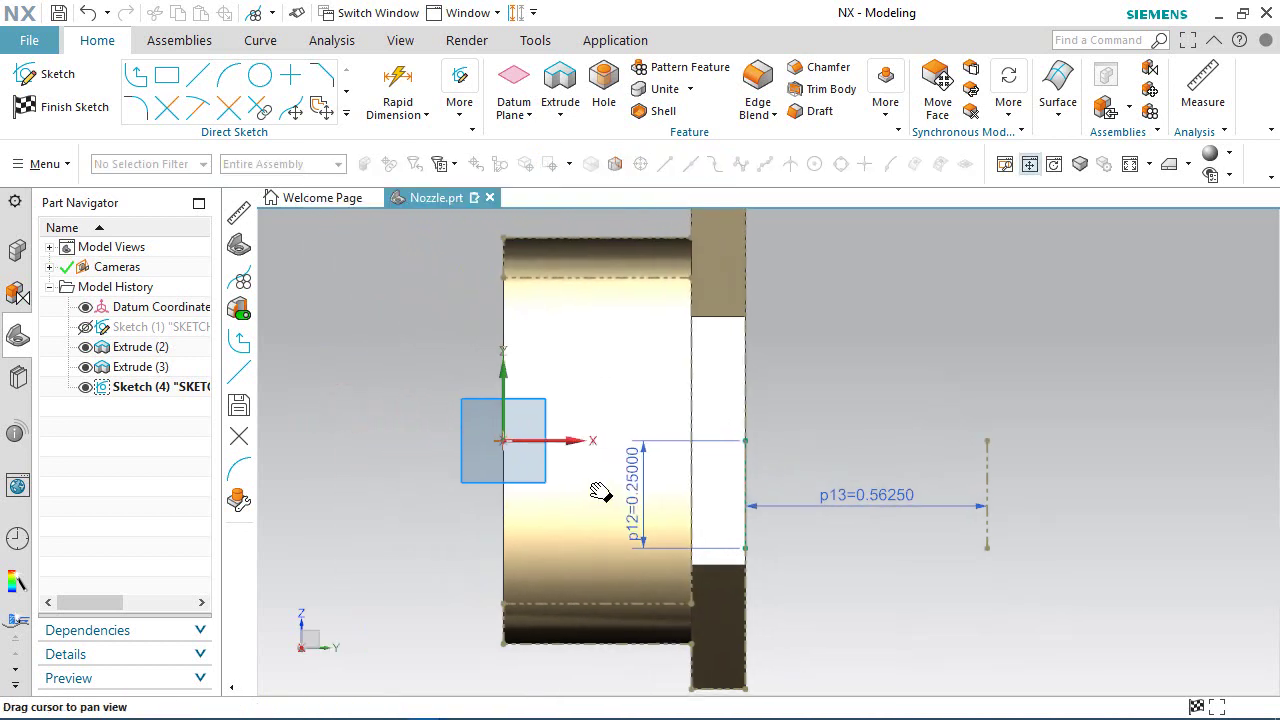
pyautogui.press('Escape')
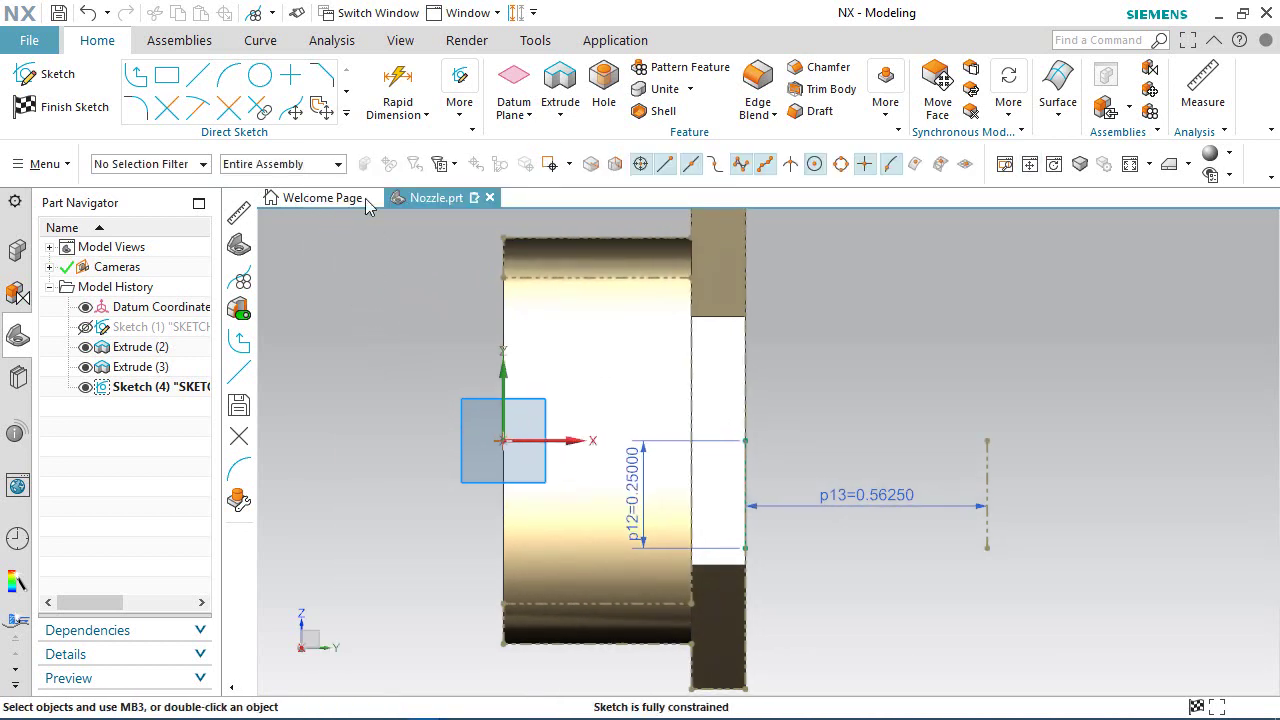
pyautogui.click(344, 116)
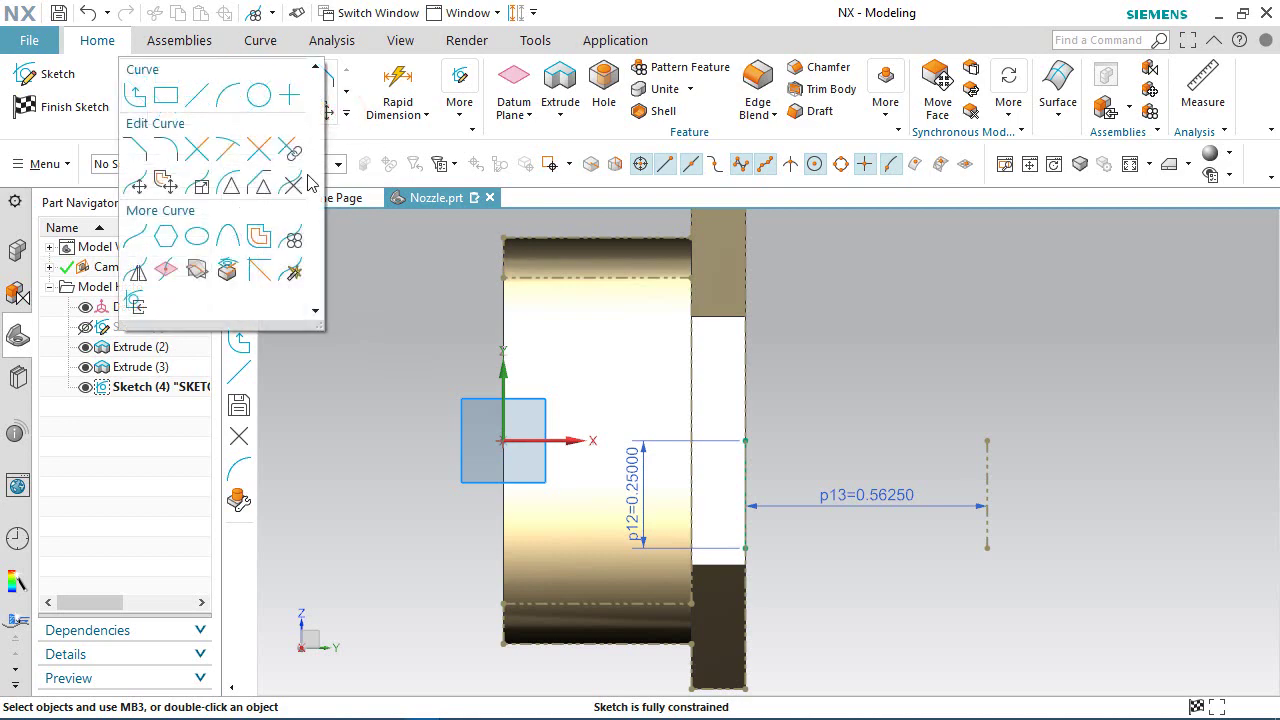
pyautogui.click(293, 238)
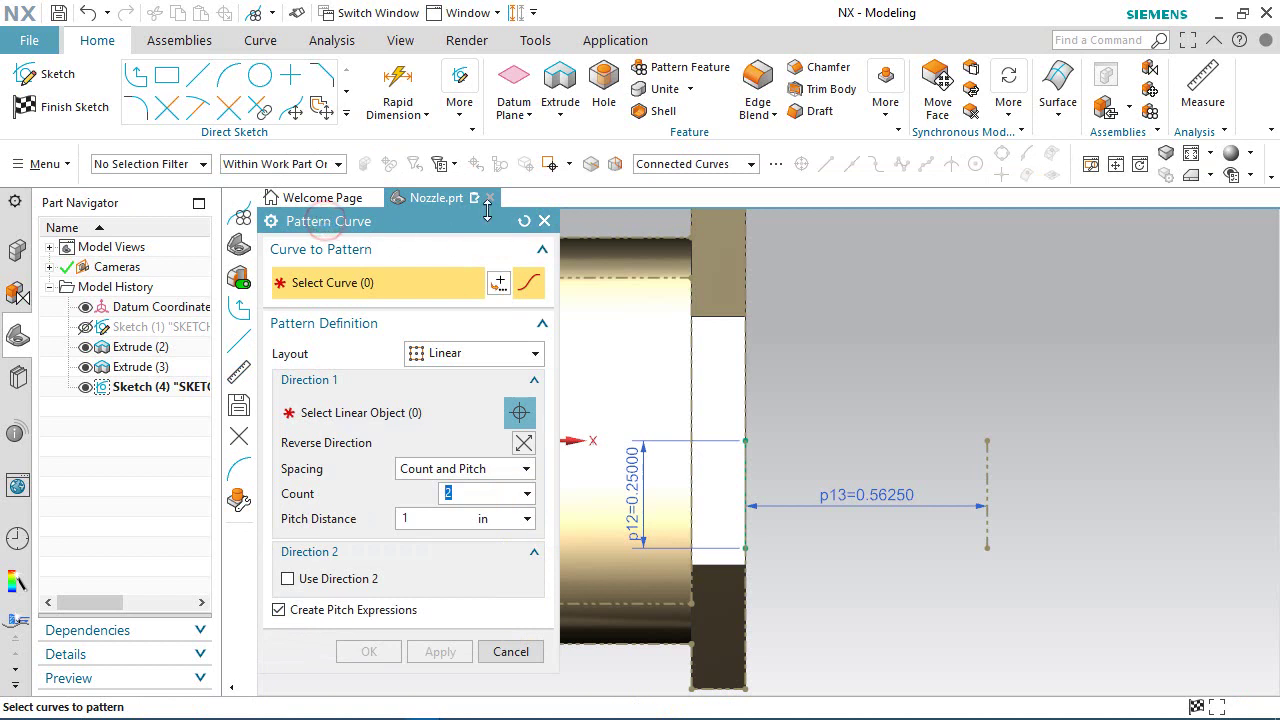
pyautogui.click(751, 165)
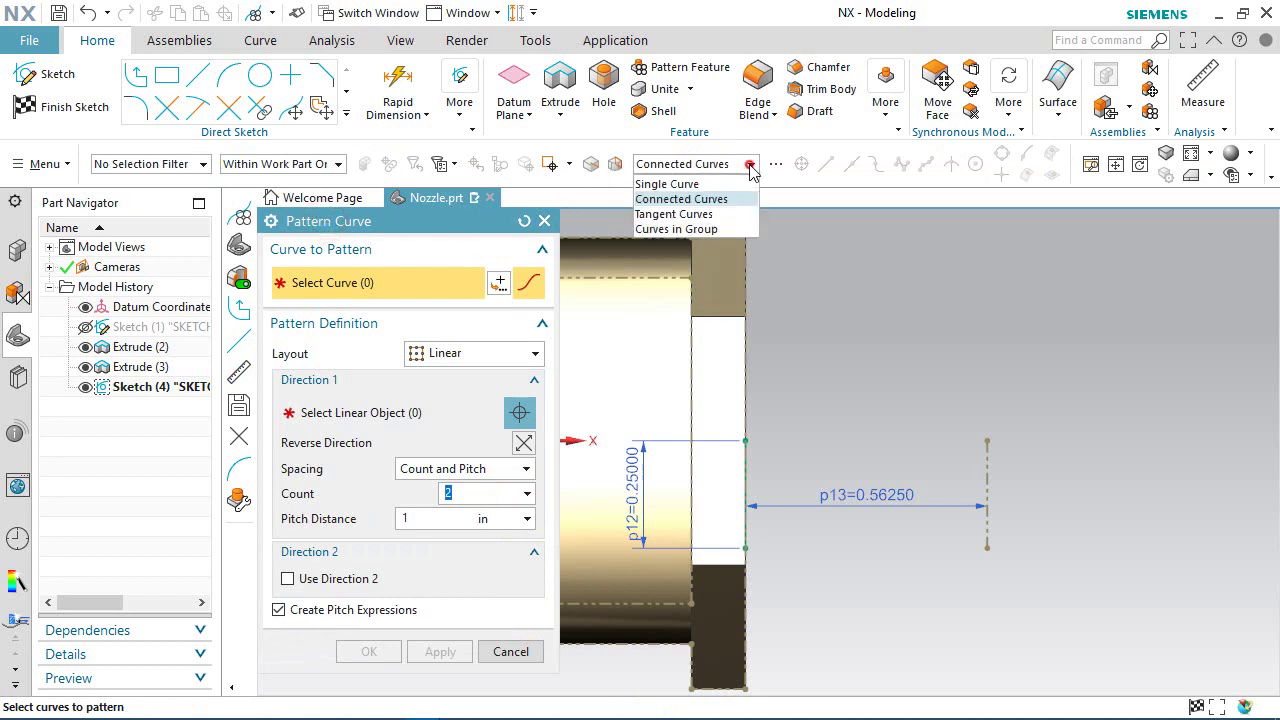
pyautogui.click(683, 184)
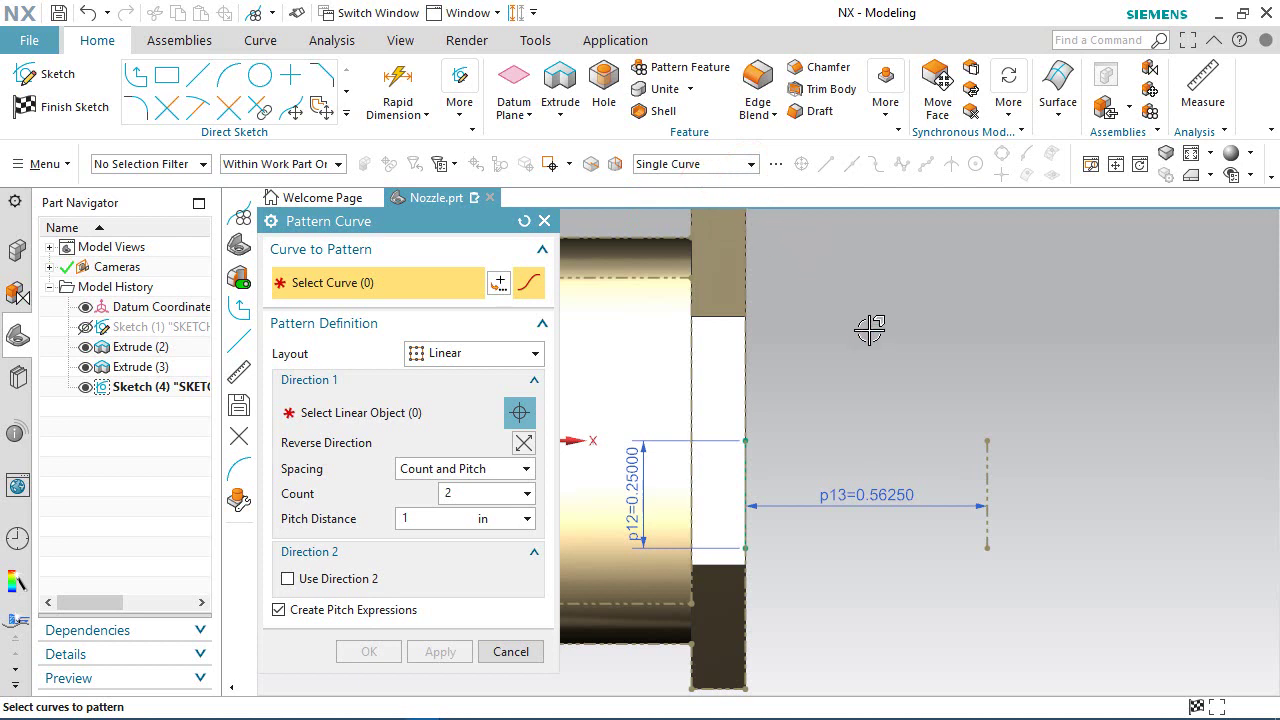
pyautogui.click(984, 470)
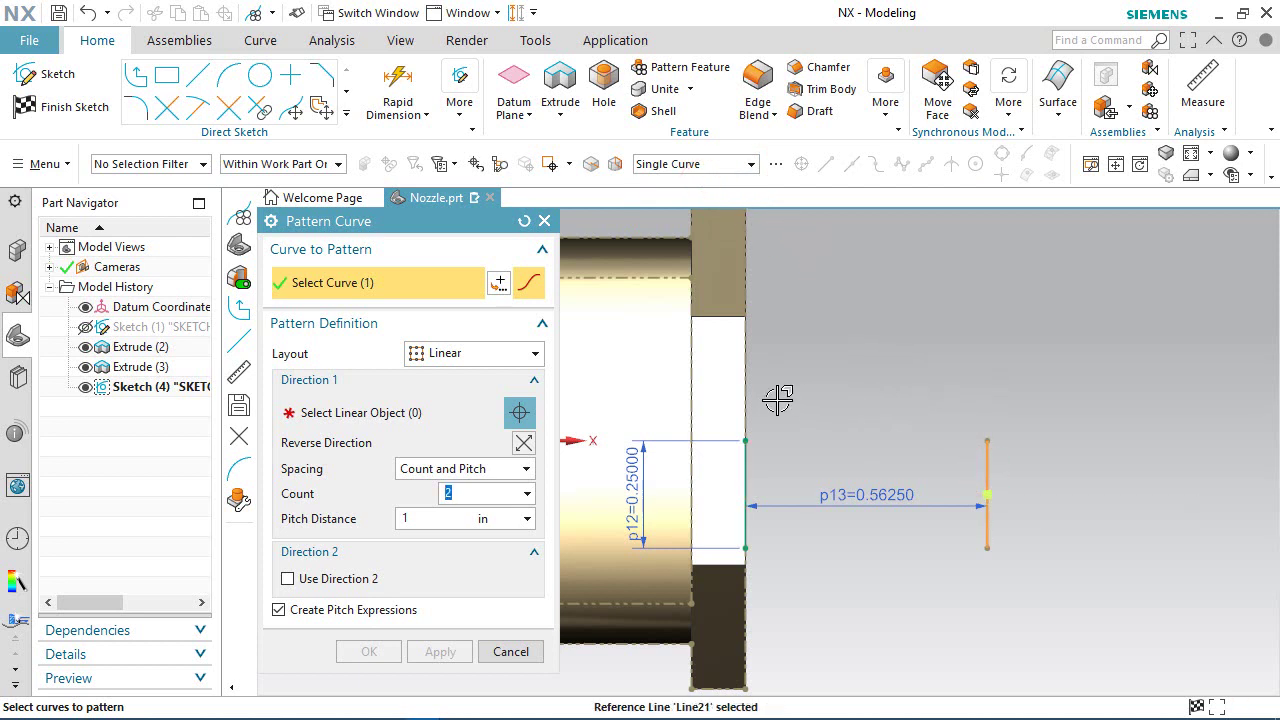
# Pattern the reference line along the sketch horizontal axis, away from the body, with a count of 5 and a pitch distance of 0.1719 in.
pyautogui.click(405, 418)
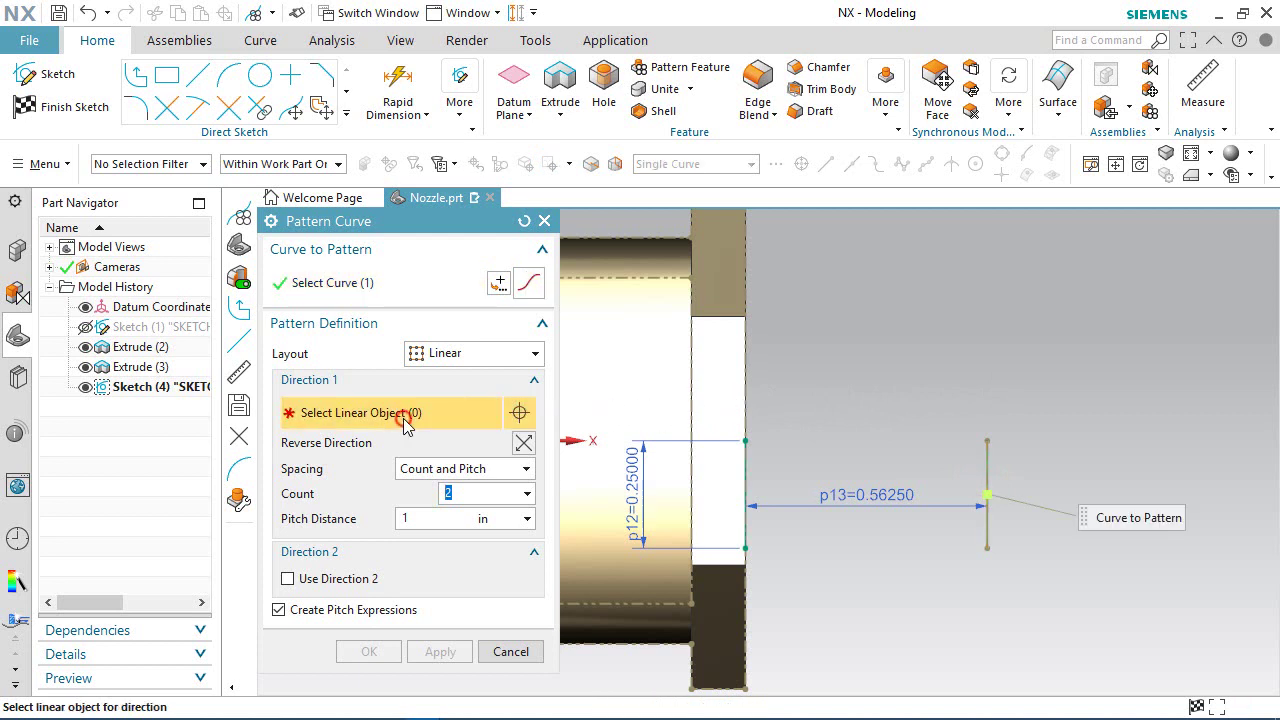
pyautogui.scroll(-2, 1111, 474)
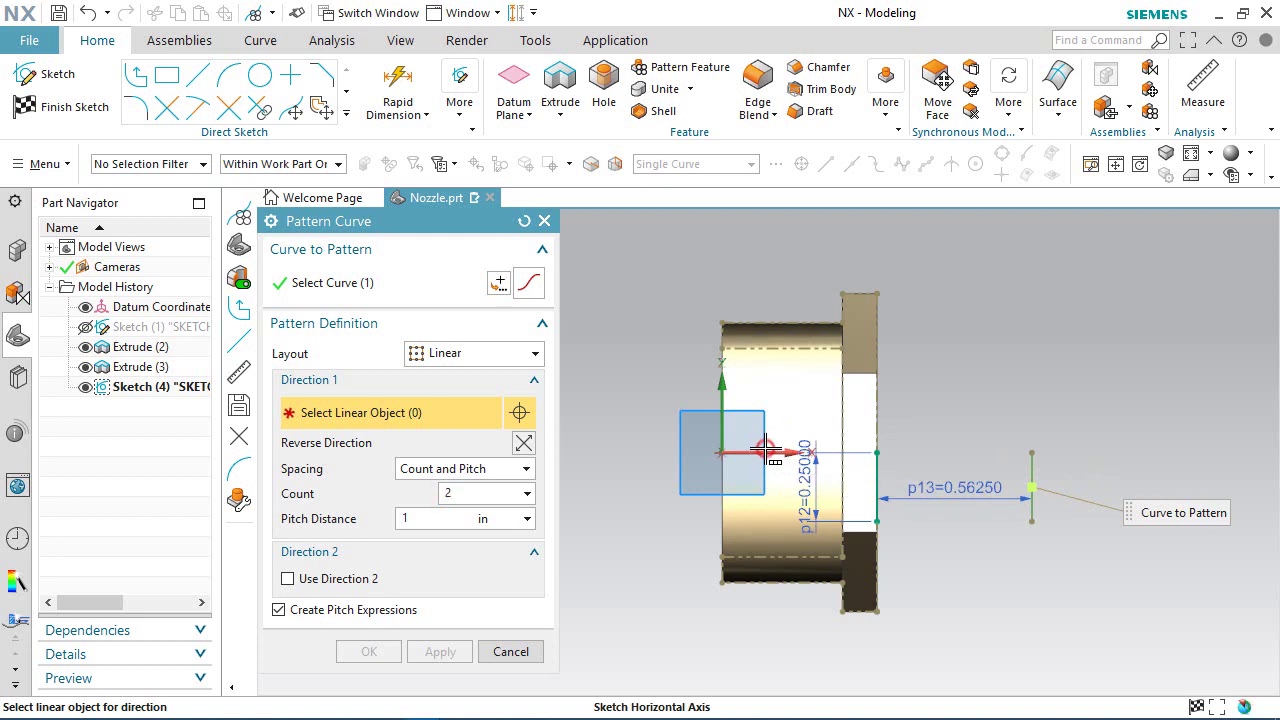
pyautogui.click(765, 450)
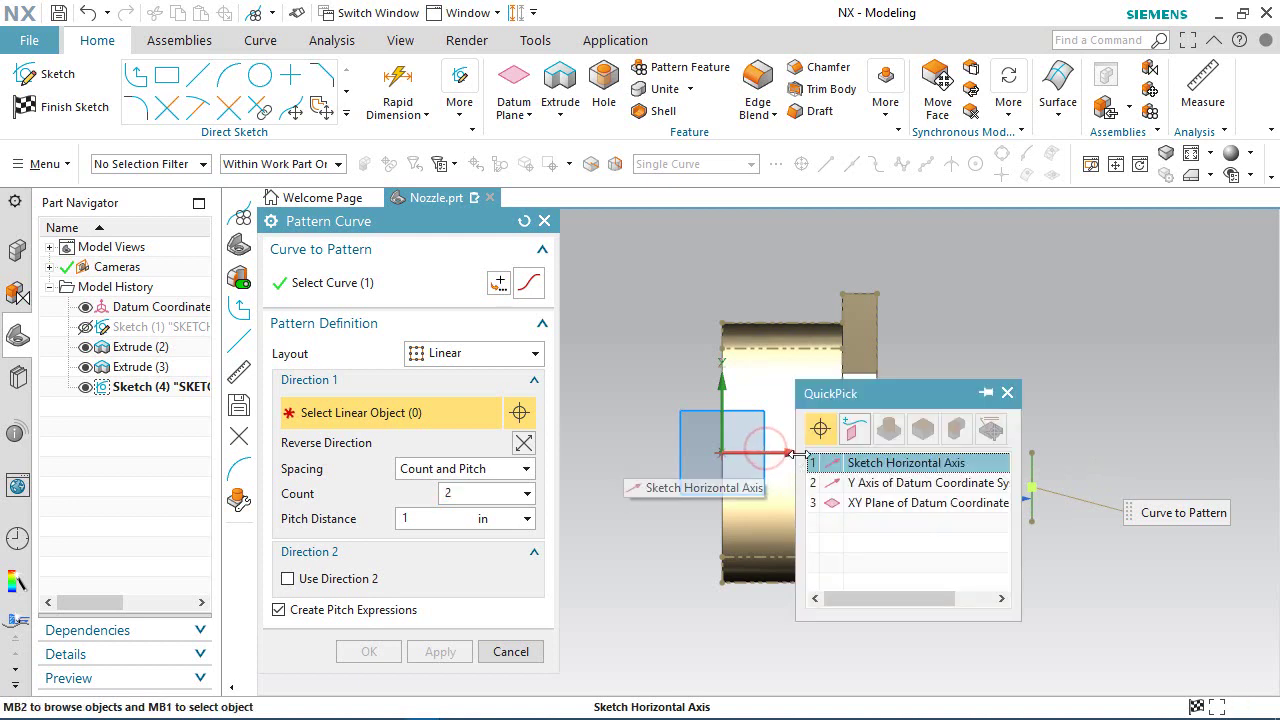
pyautogui.click(855, 463)
pyautogui.scroll(-2, 880, 483)
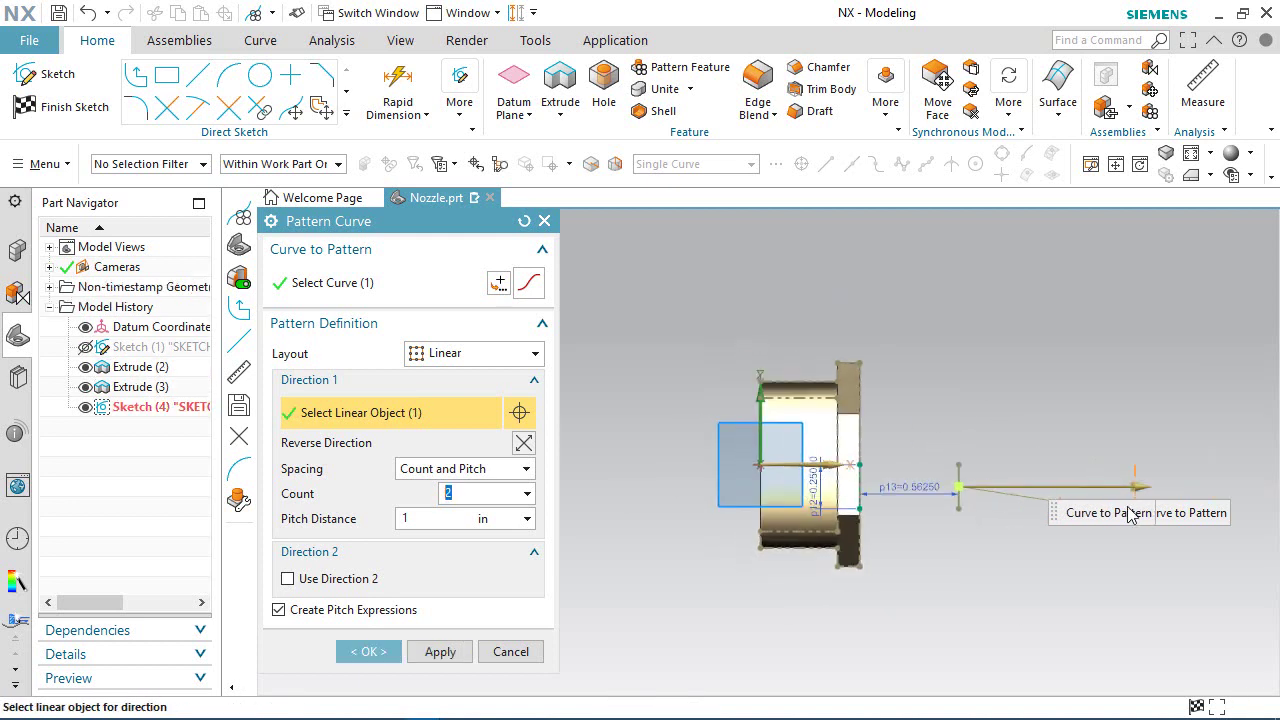
pyautogui.scroll(2, 1130, 515)
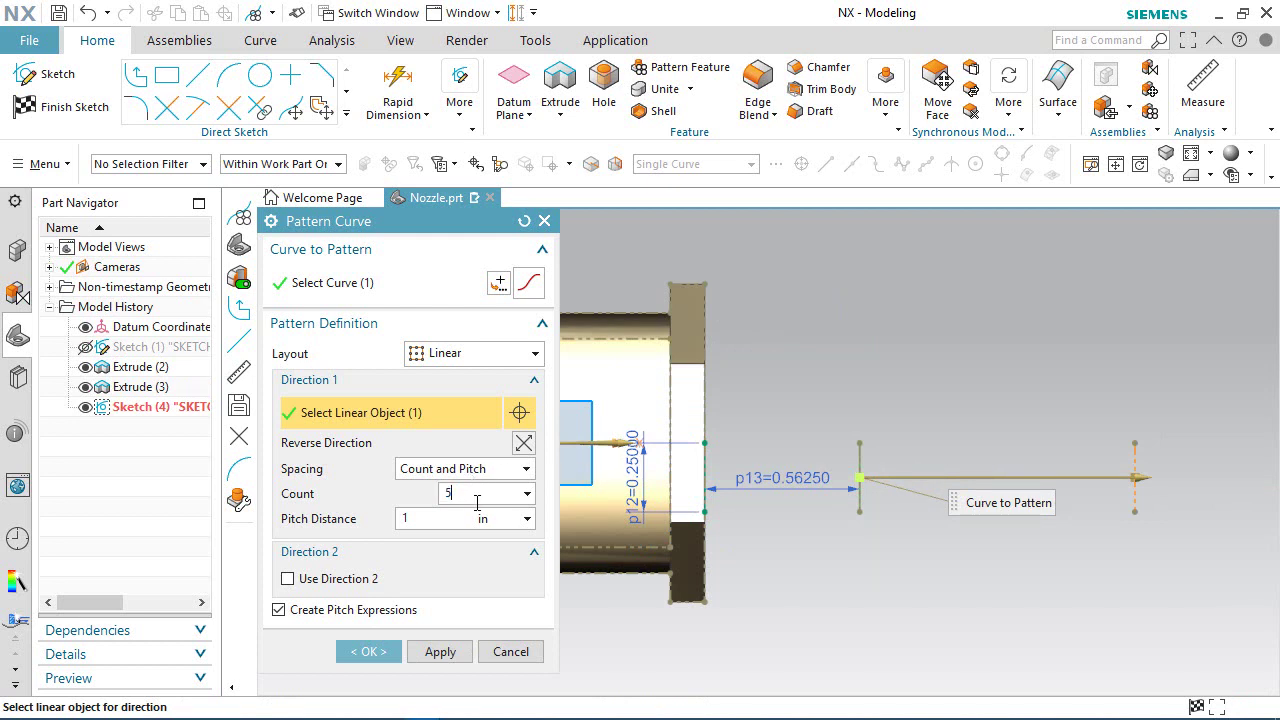
pyautogui.click(430, 525)
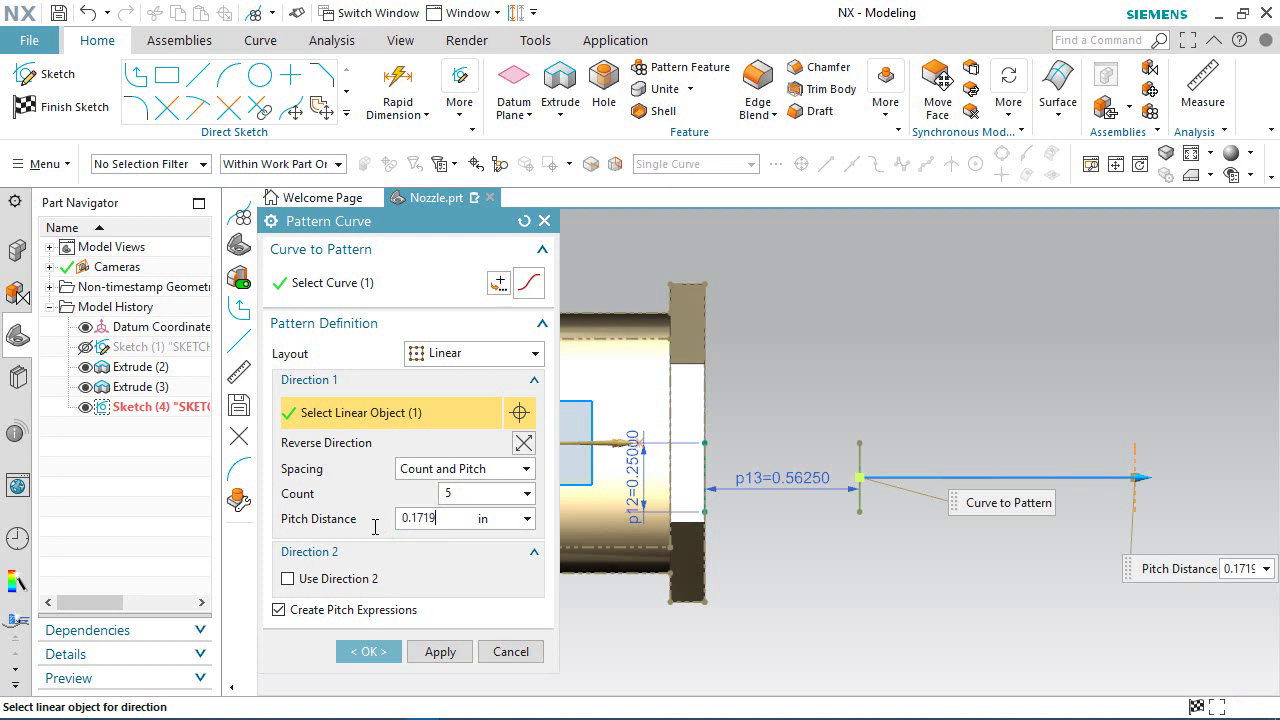
pyautogui.press('Return')
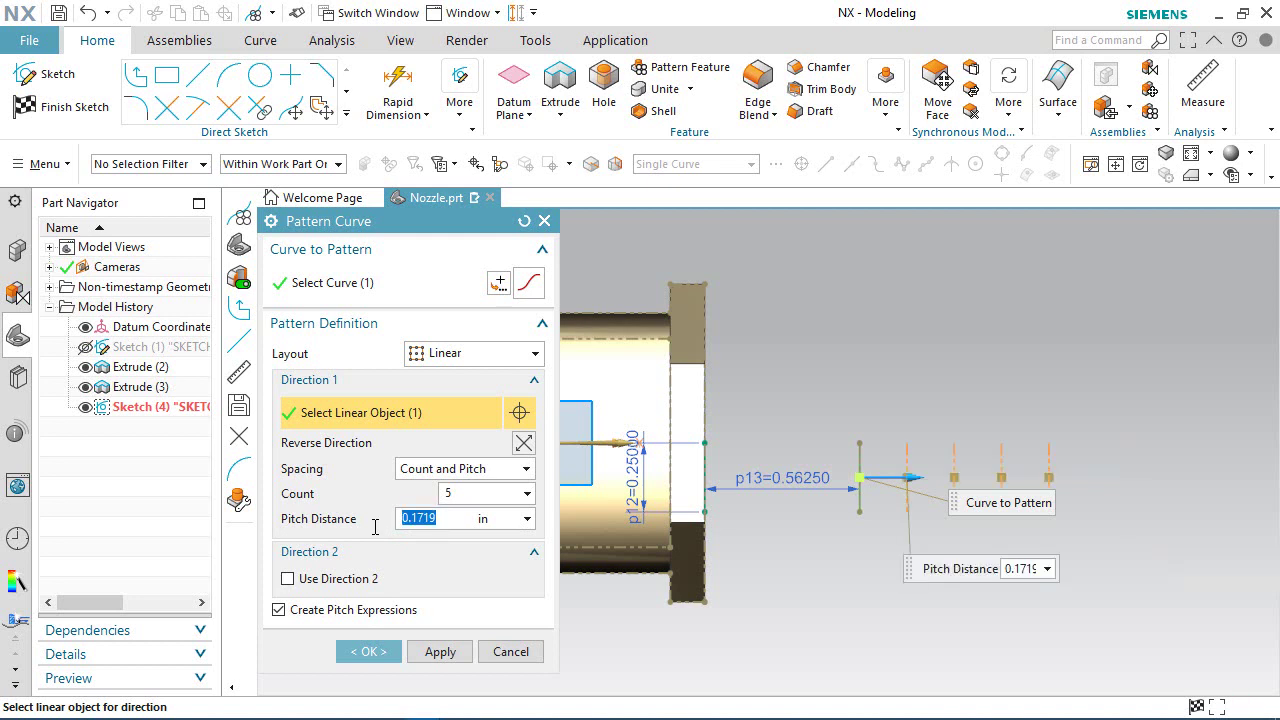
pyautogui.click(368, 651)
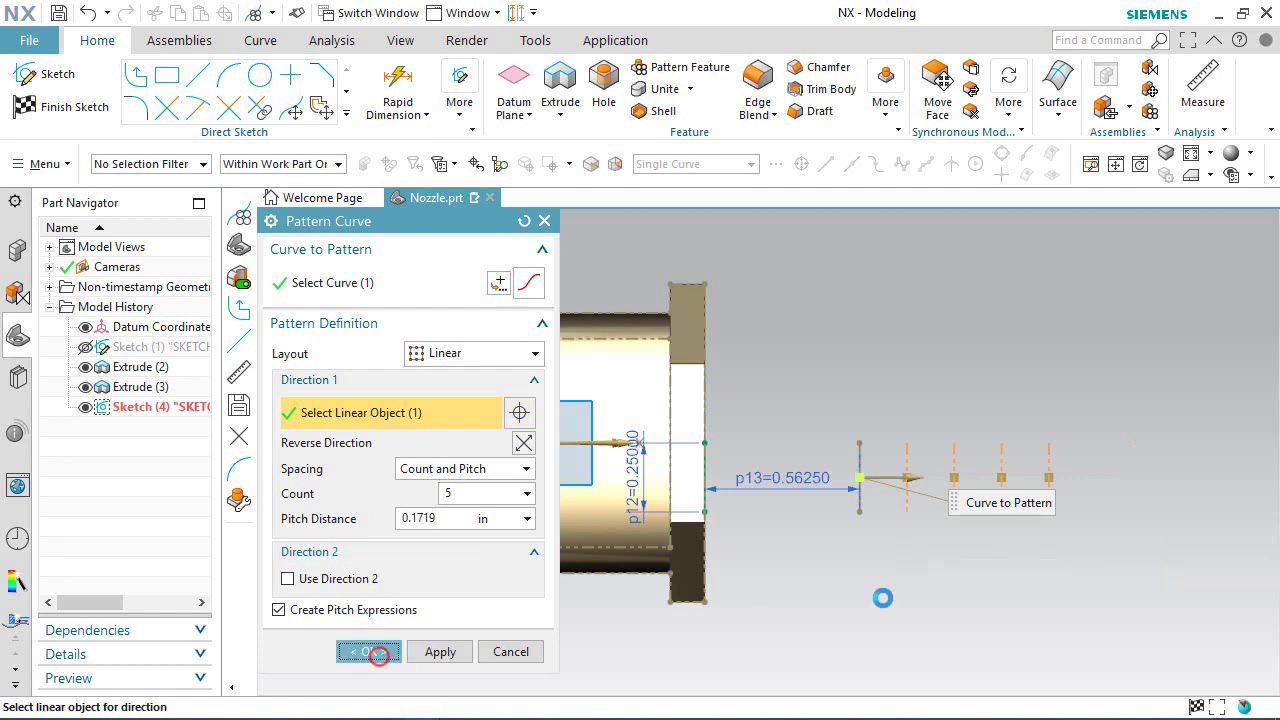
# Draw a line 0.015625 in long at 90 degrees from the lower end of the first reference line.
pyautogui.scroll(3, 1117, 502)
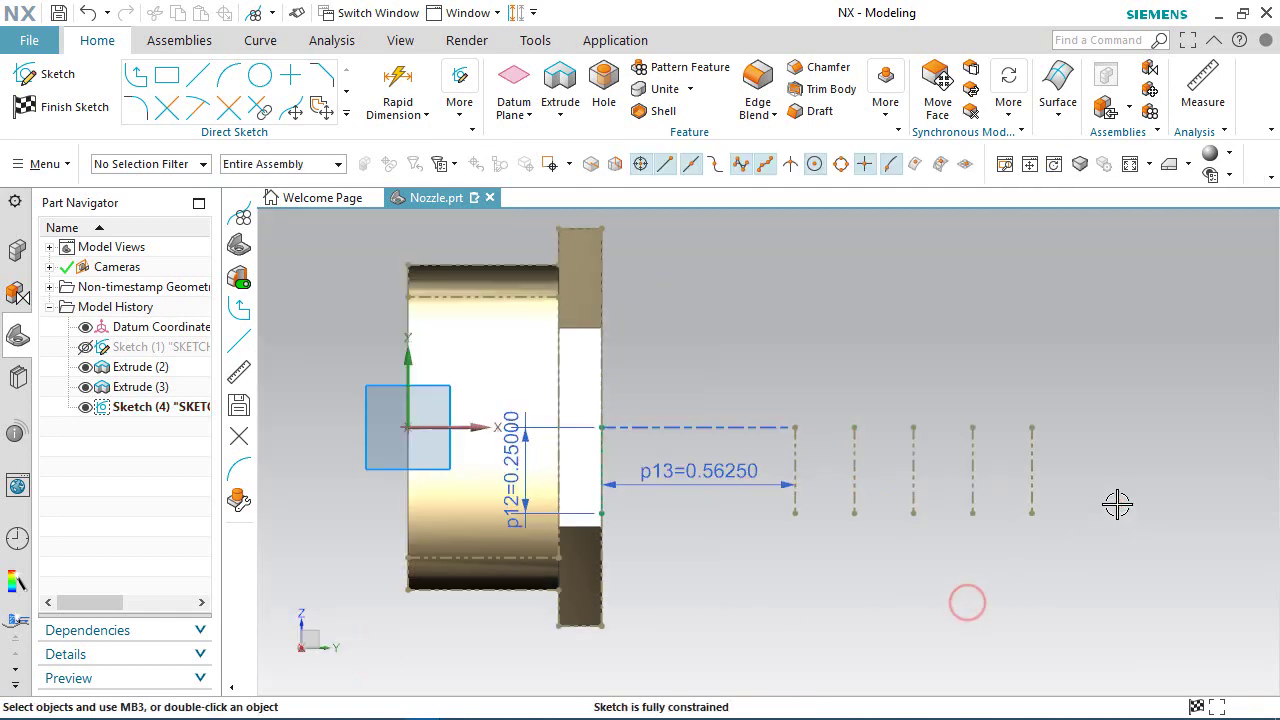
pyautogui.scroll(1, 1117, 502)
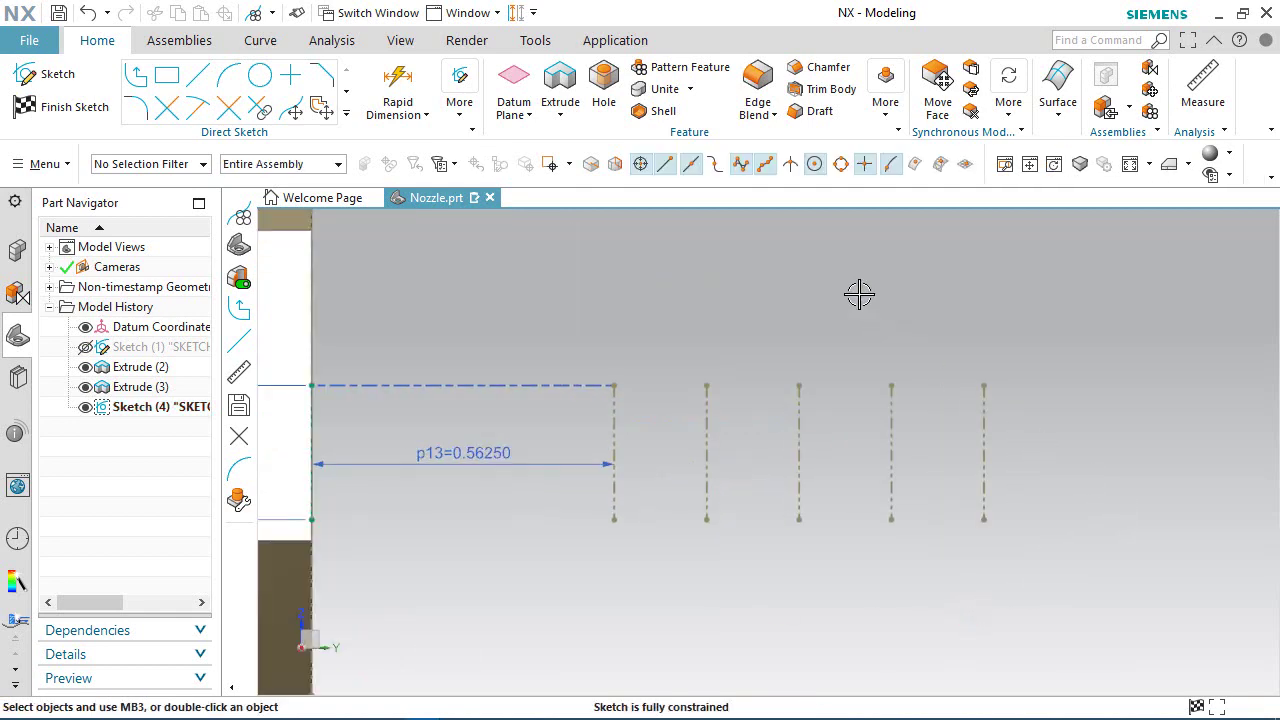
pyautogui.click(197, 74)
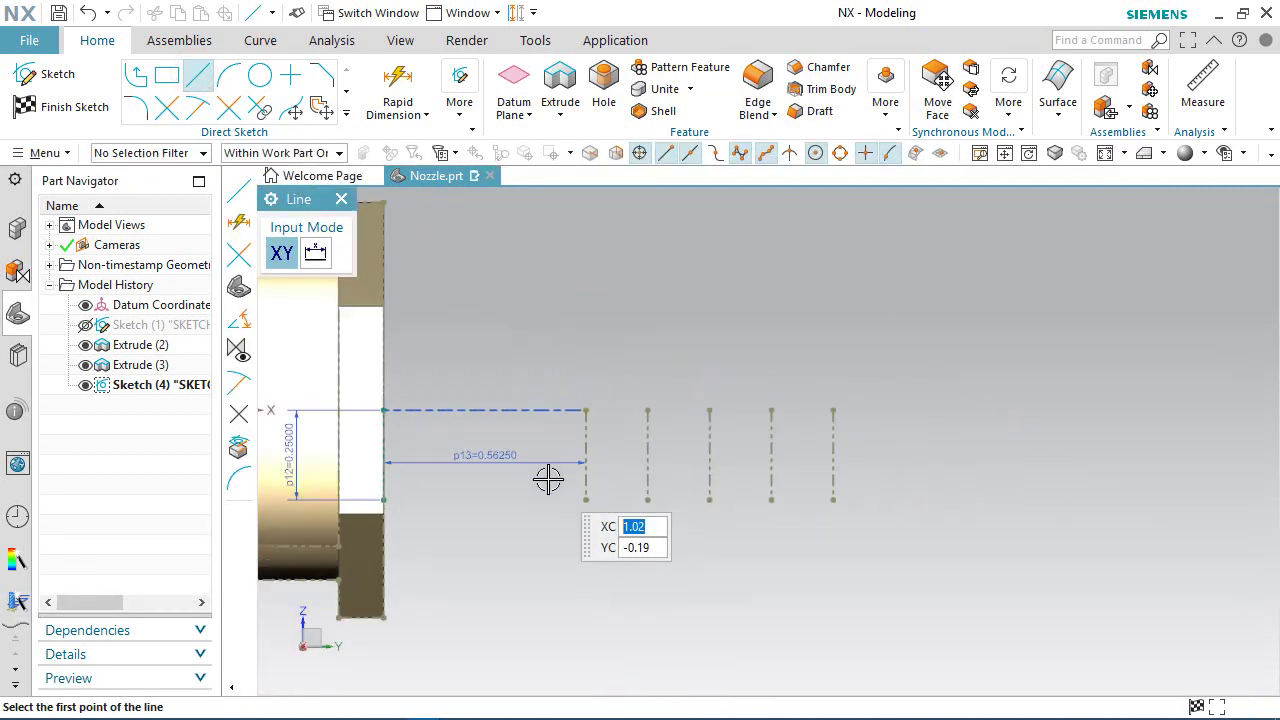
pyautogui.scroll(6, 580, 497)
pyautogui.scroll(1, 616, 563)
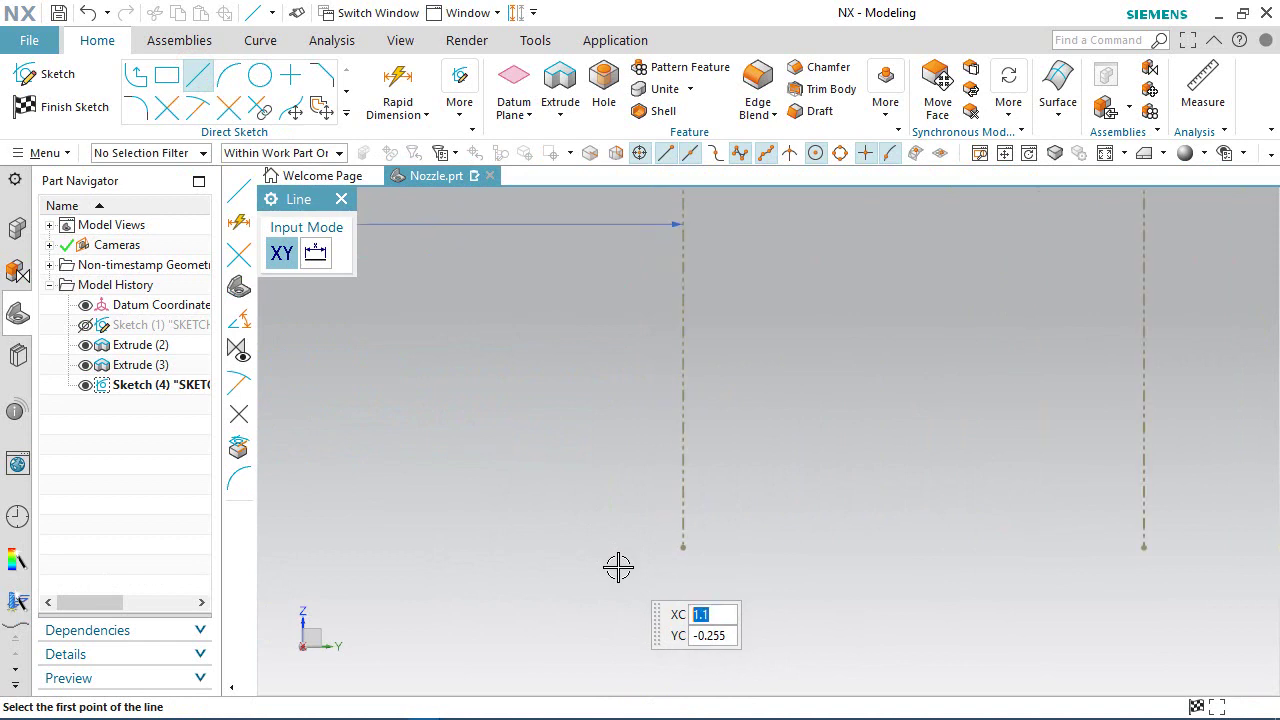
pyautogui.click(687, 547)
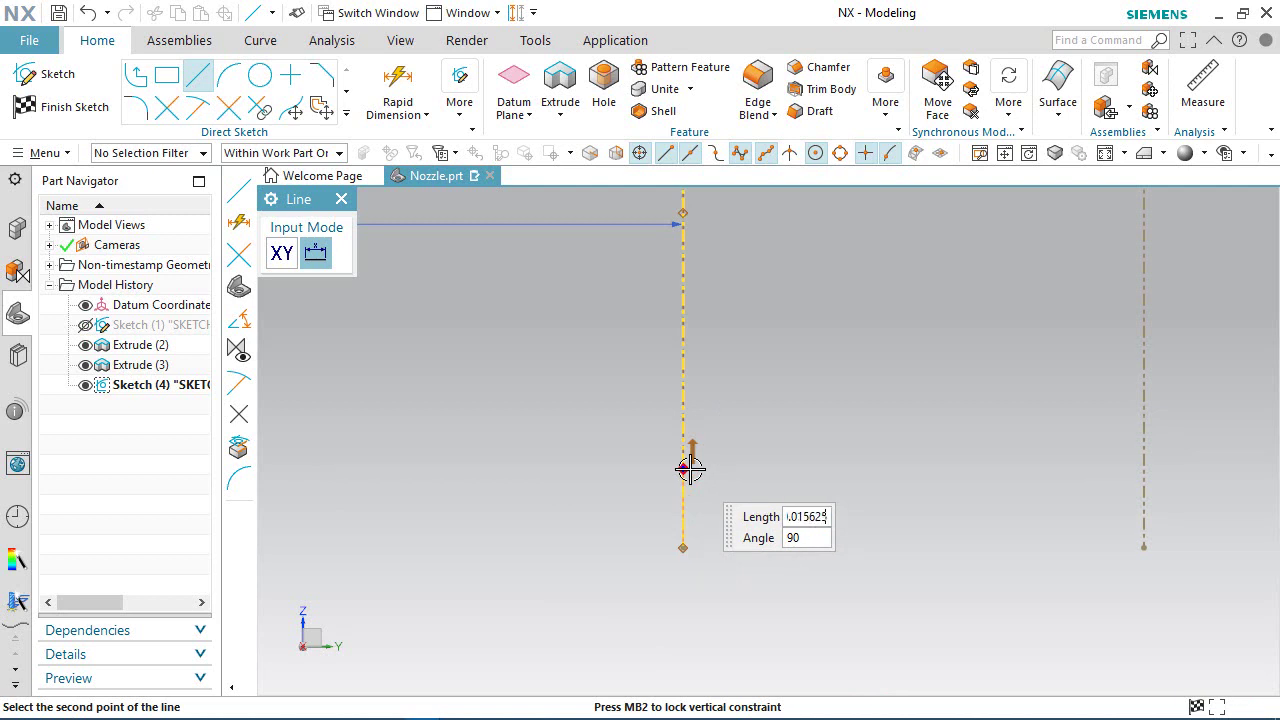
pyautogui.press('Tab')
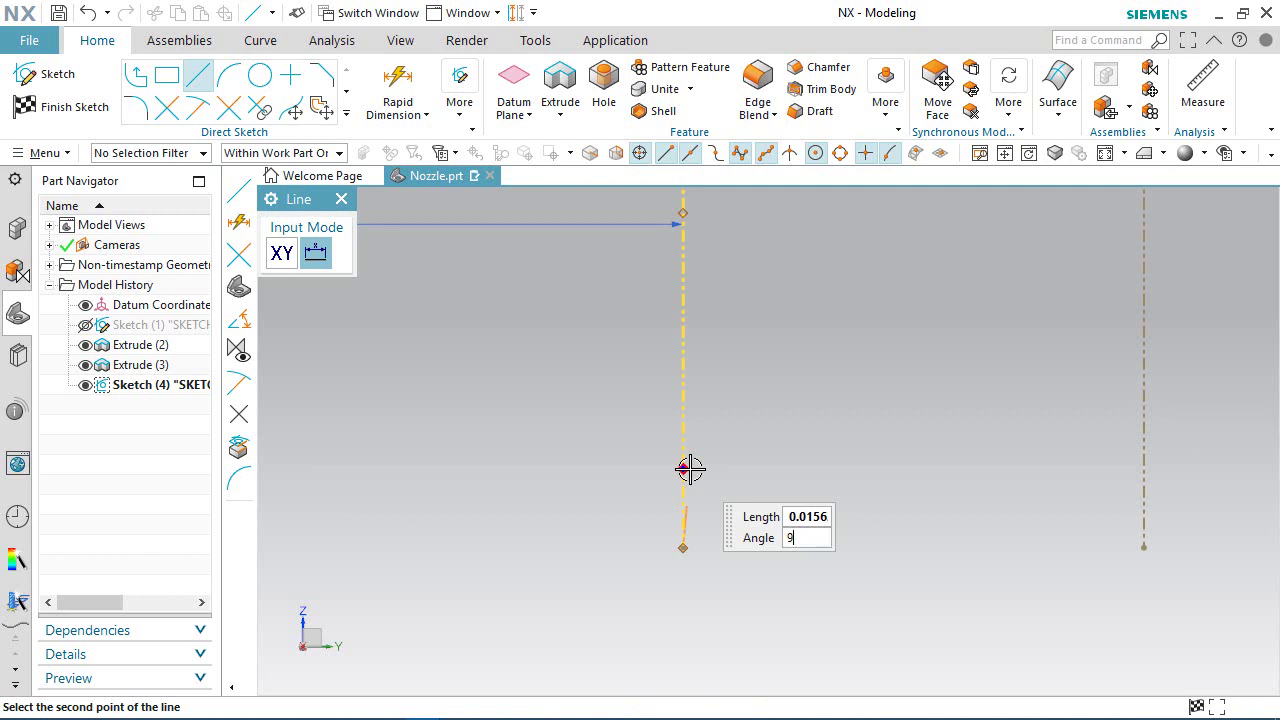
pyautogui.press('Return')
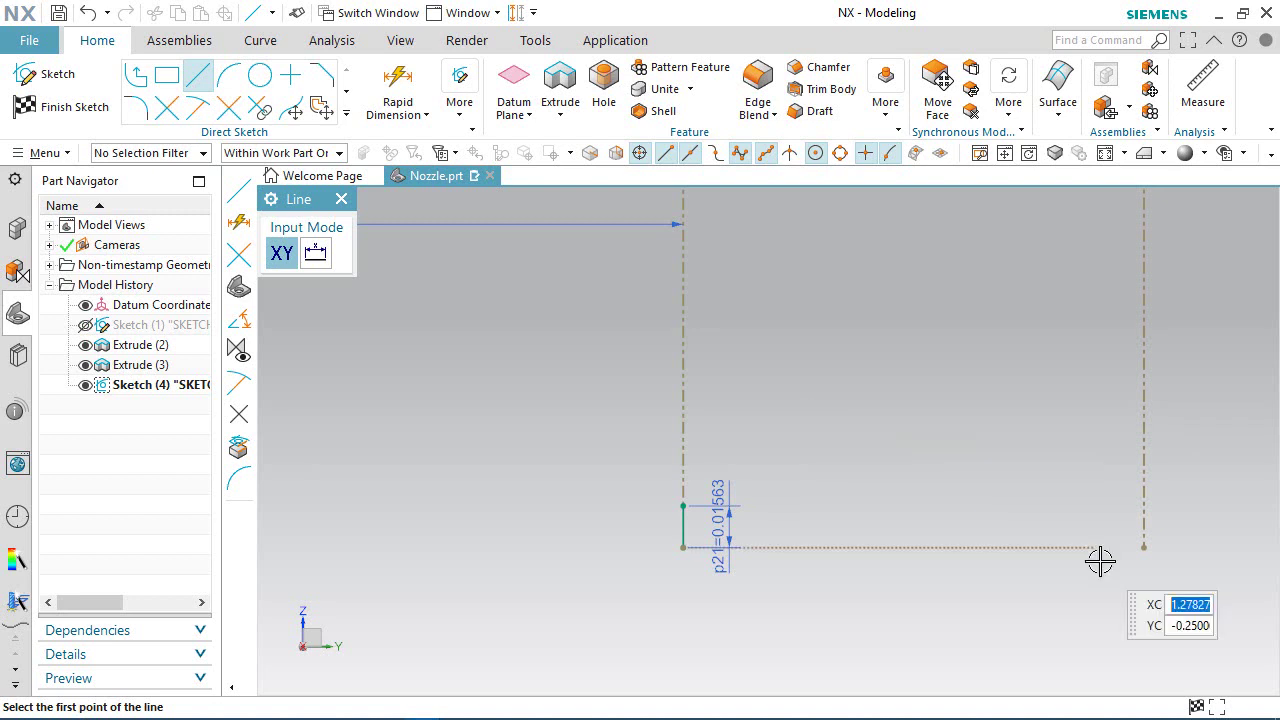
# Draw a vertical line about 0.0137 in long upward from the lower end of the second reference line and end the Line command.
pyautogui.click(1144, 547)
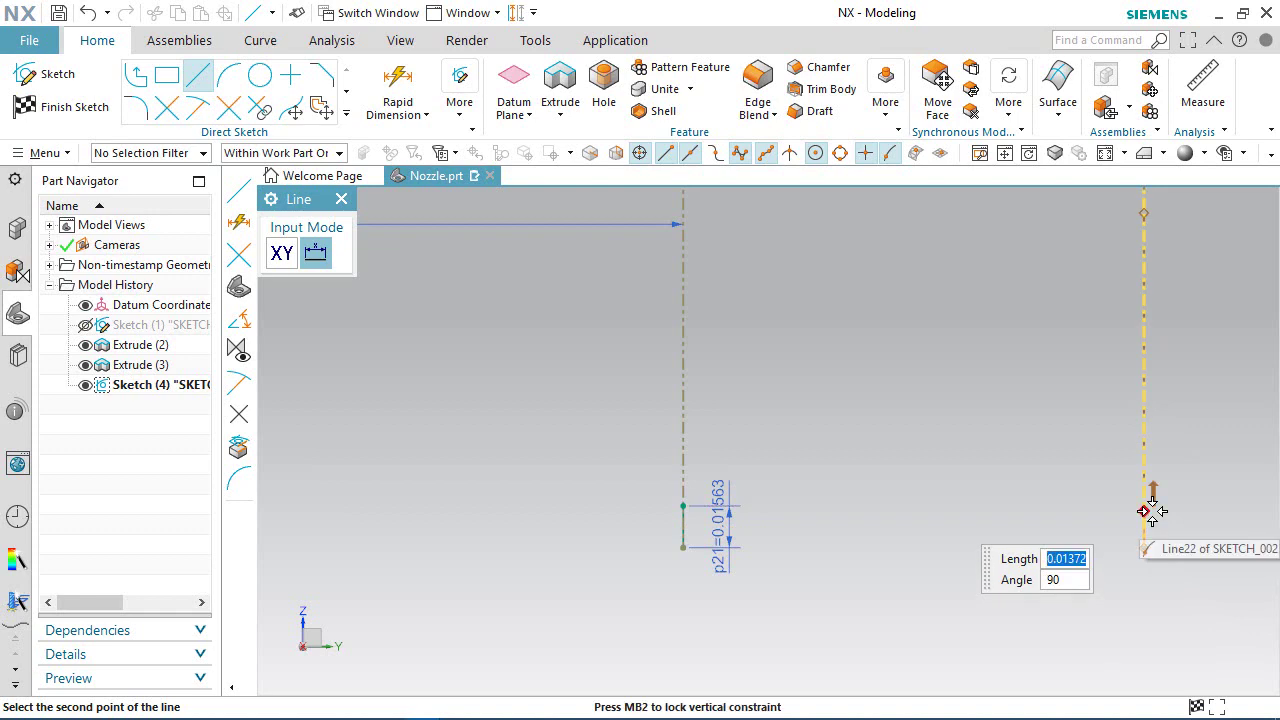
pyautogui.click(1086, 474)
pyautogui.rightClick(1066, 440)
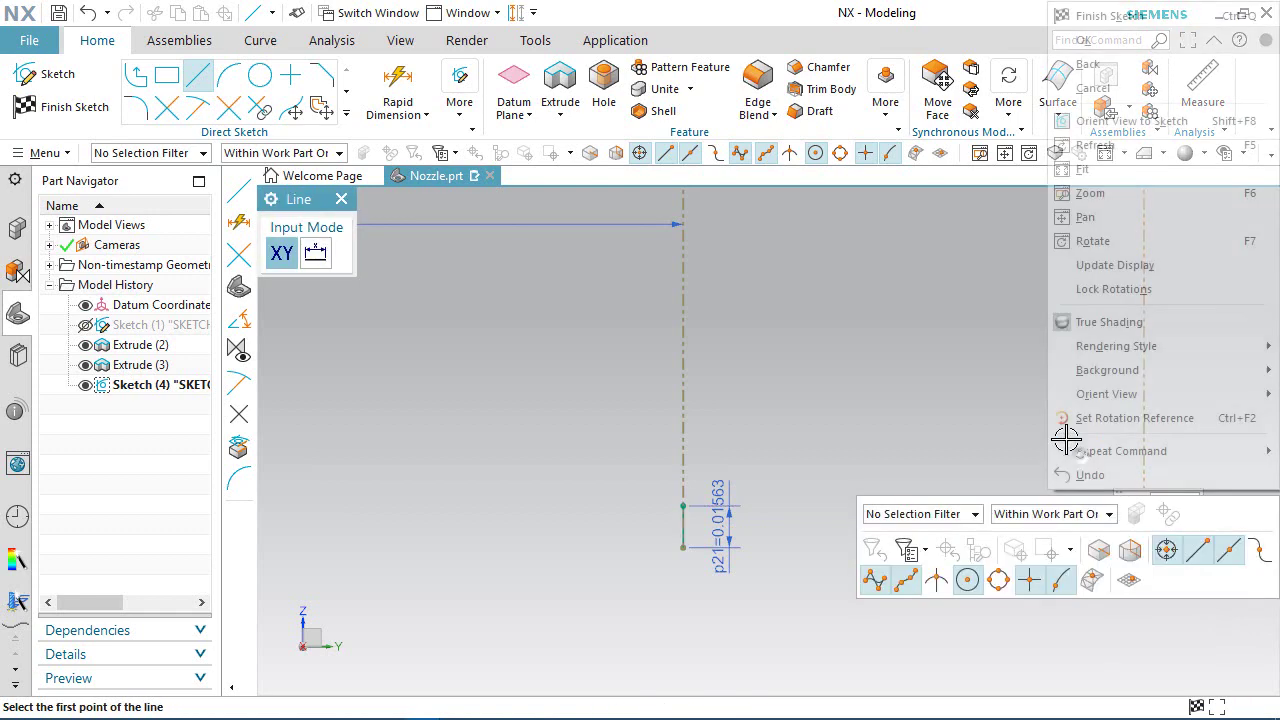
pyautogui.click(1084, 40)
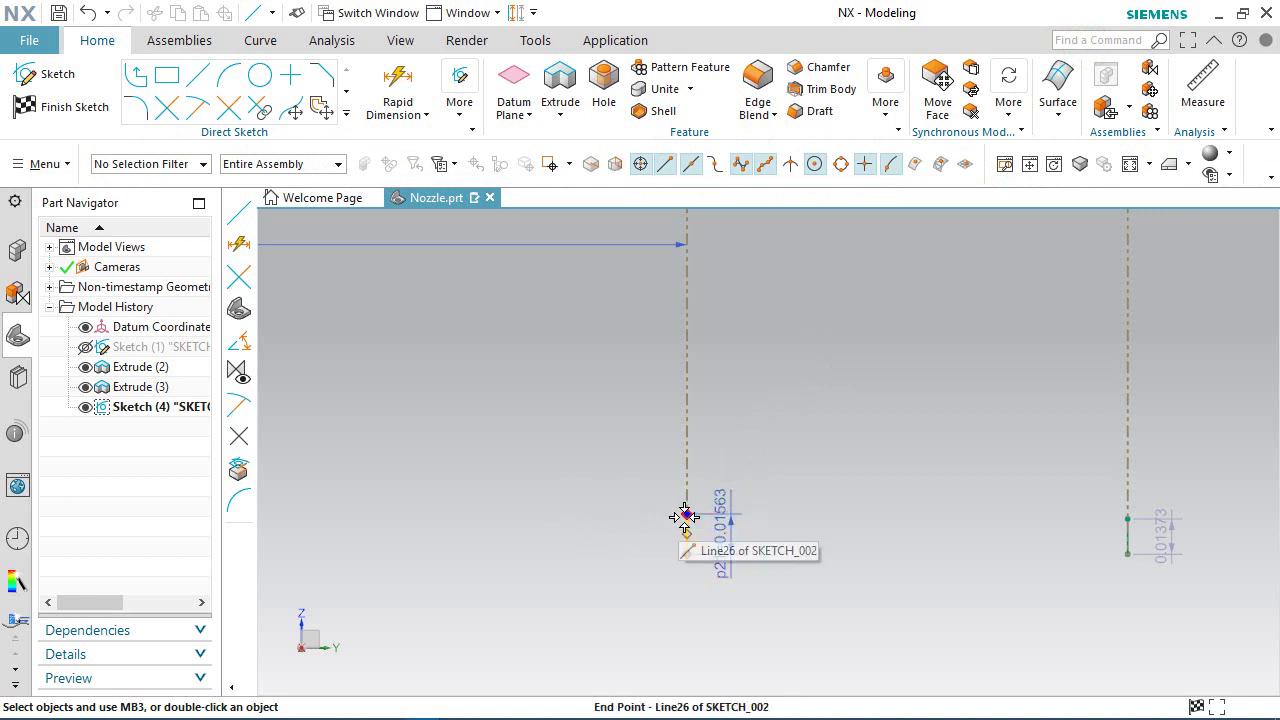
# Align the upper end points of the two short vertical lines horizontally.
pyautogui.click(694, 497)
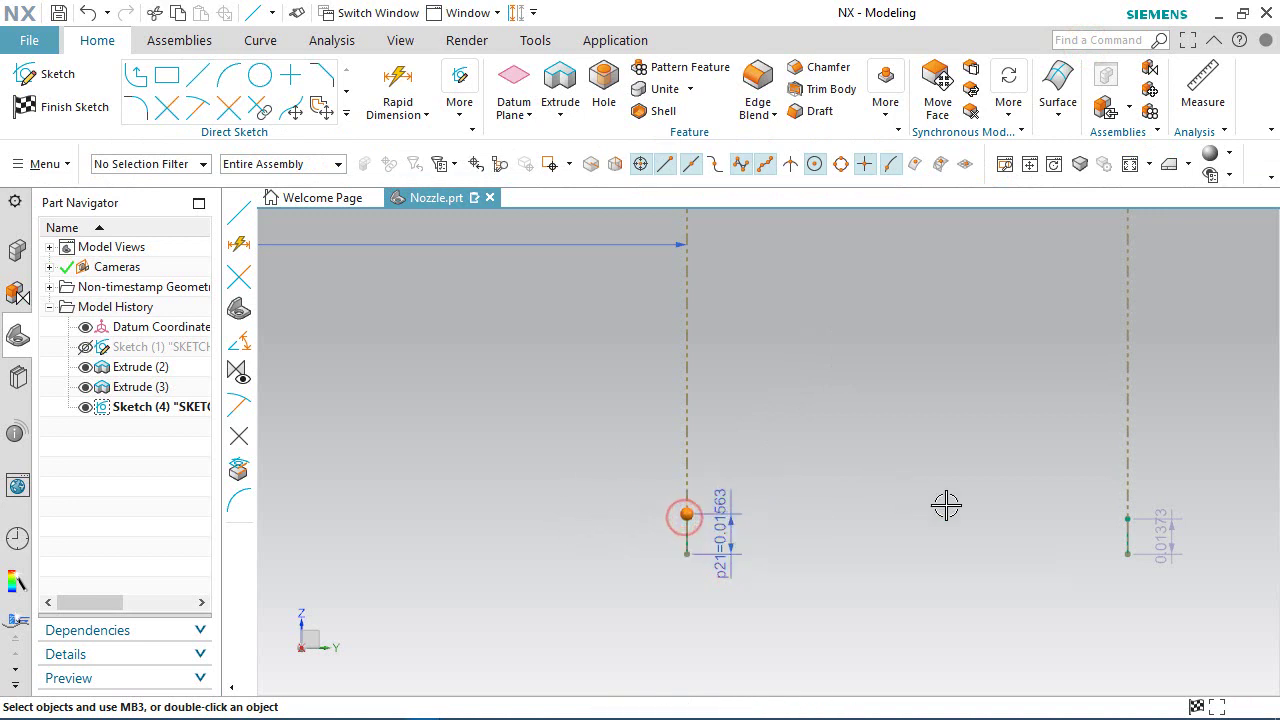
pyautogui.click(1129, 517)
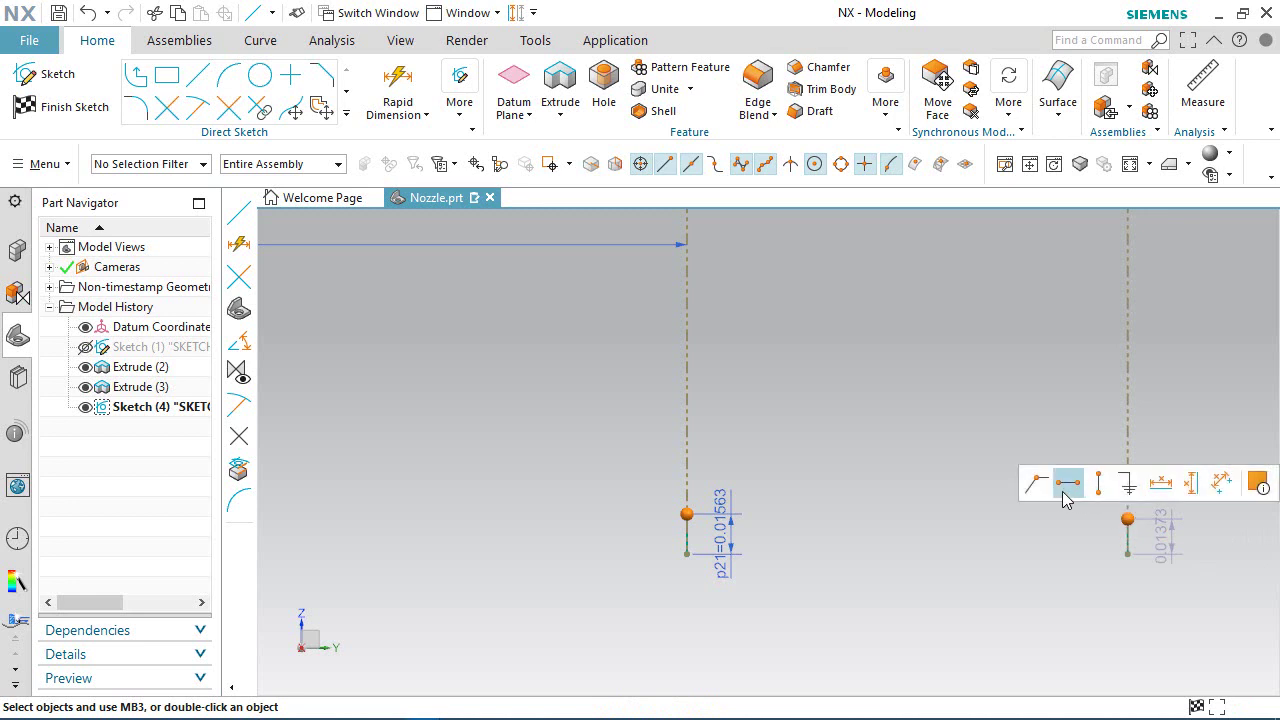
pyautogui.click(1062, 490)
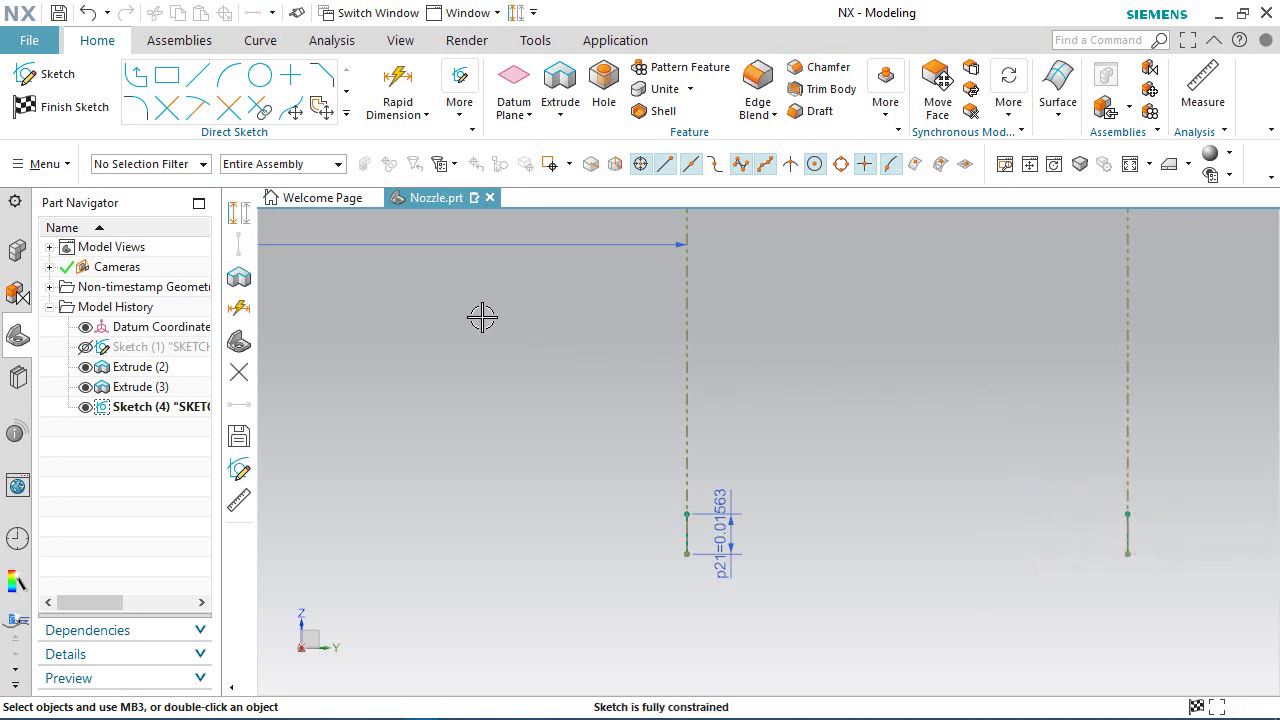
# Draw a slanted line from the lower end of the vertical line on the head's outer face to the upper end of the first short line.
pyautogui.click(197, 78)
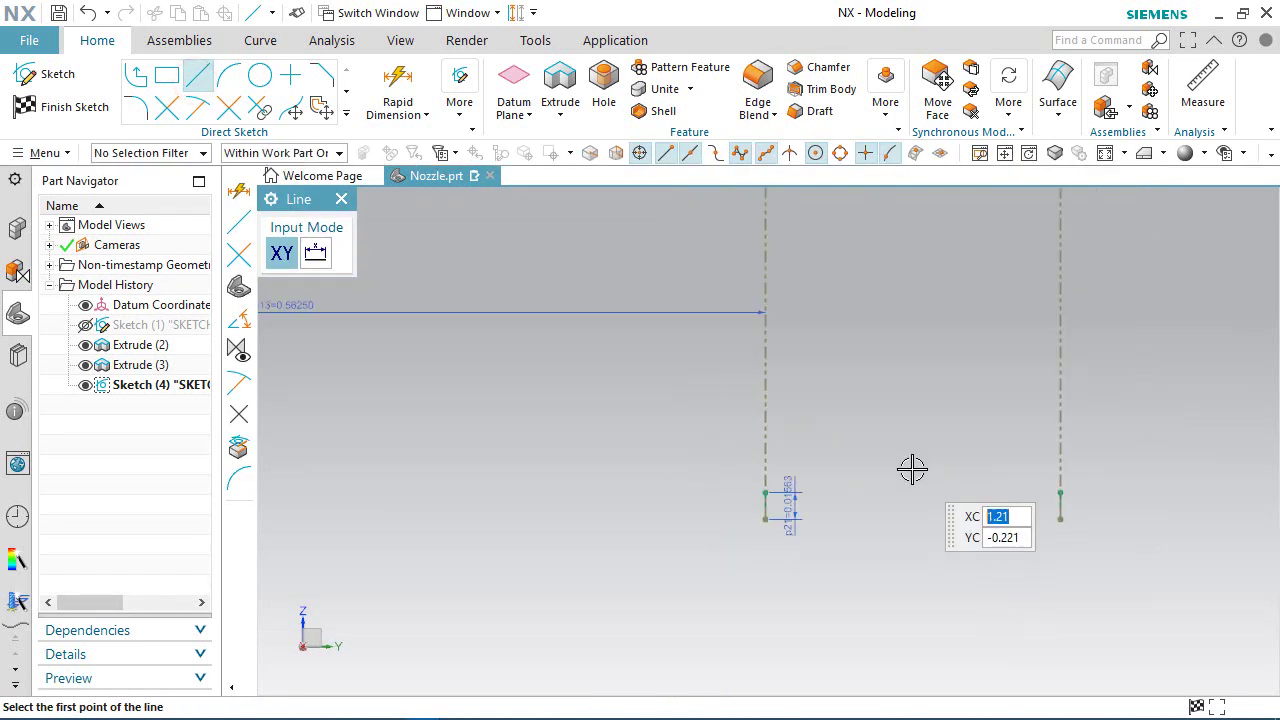
pyautogui.scroll(-1, 706, 466)
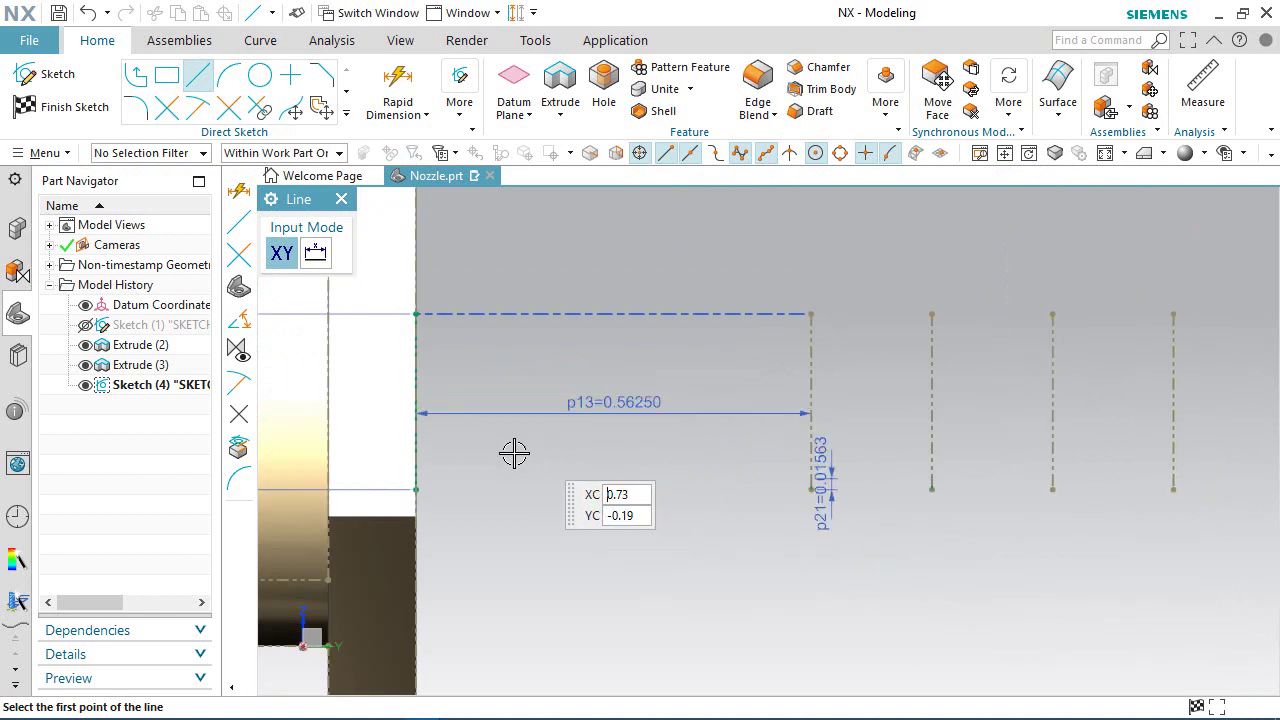
pyautogui.click(418, 487)
pyautogui.click(480, 499)
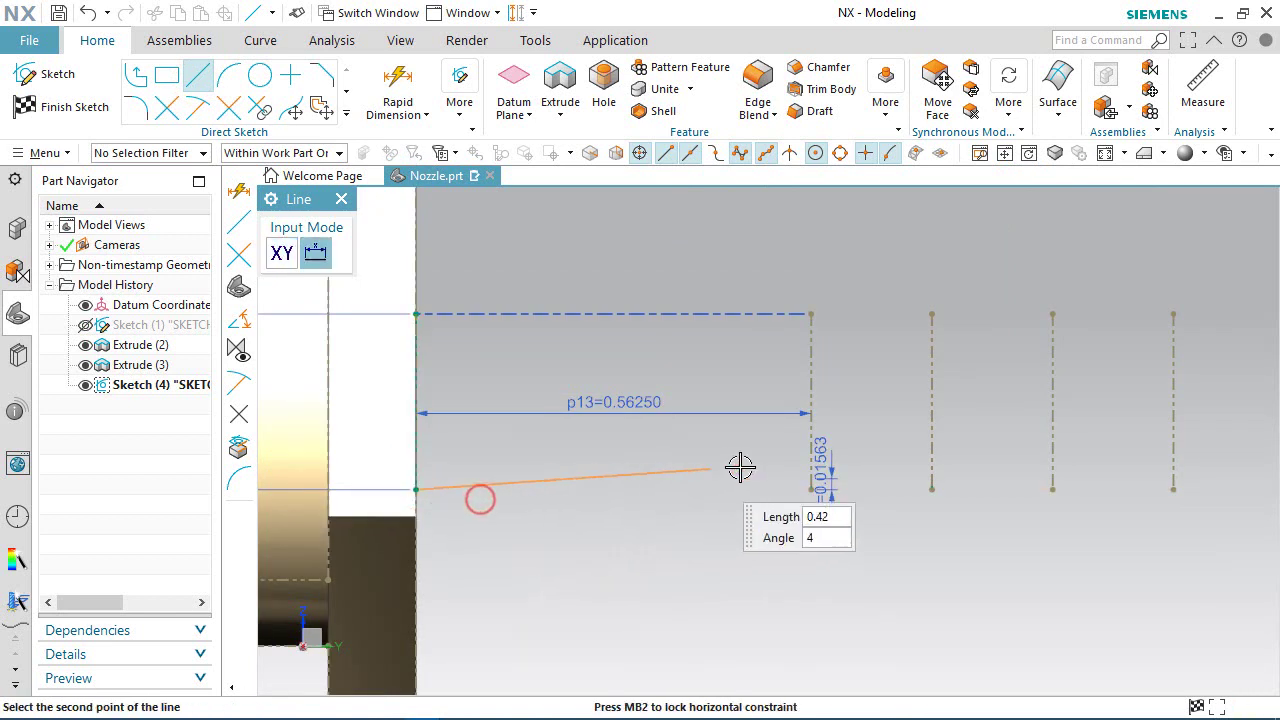
pyautogui.scroll(2, 797, 464)
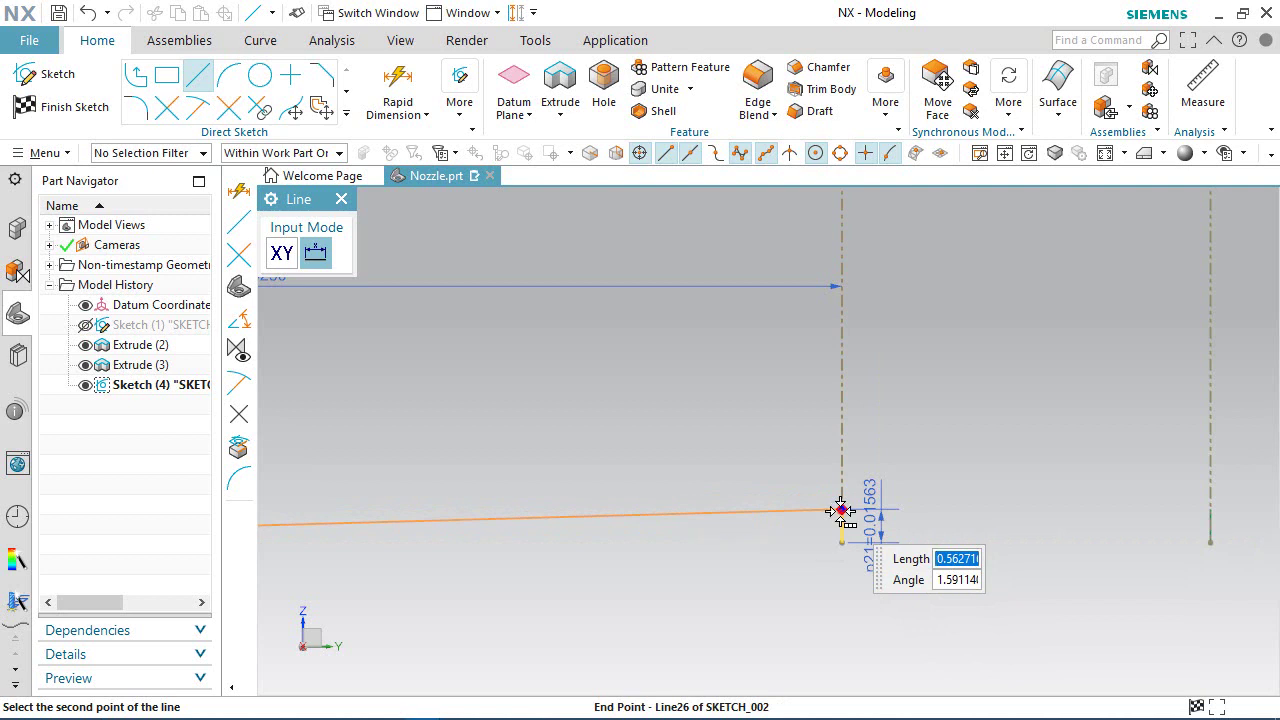
pyautogui.press('Return')
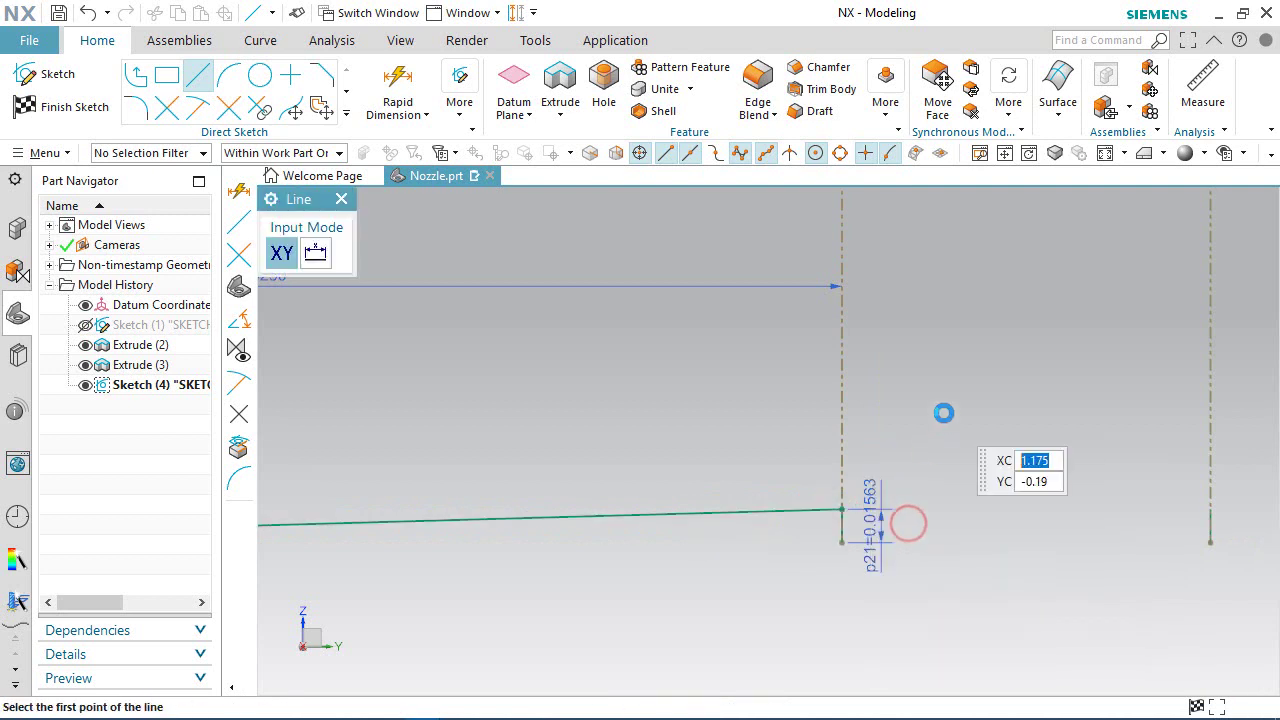
# Draw a slanted line from the first reference line's lower end to the second short vertical line's upper end and end the Line command.
pyautogui.click(843, 543)
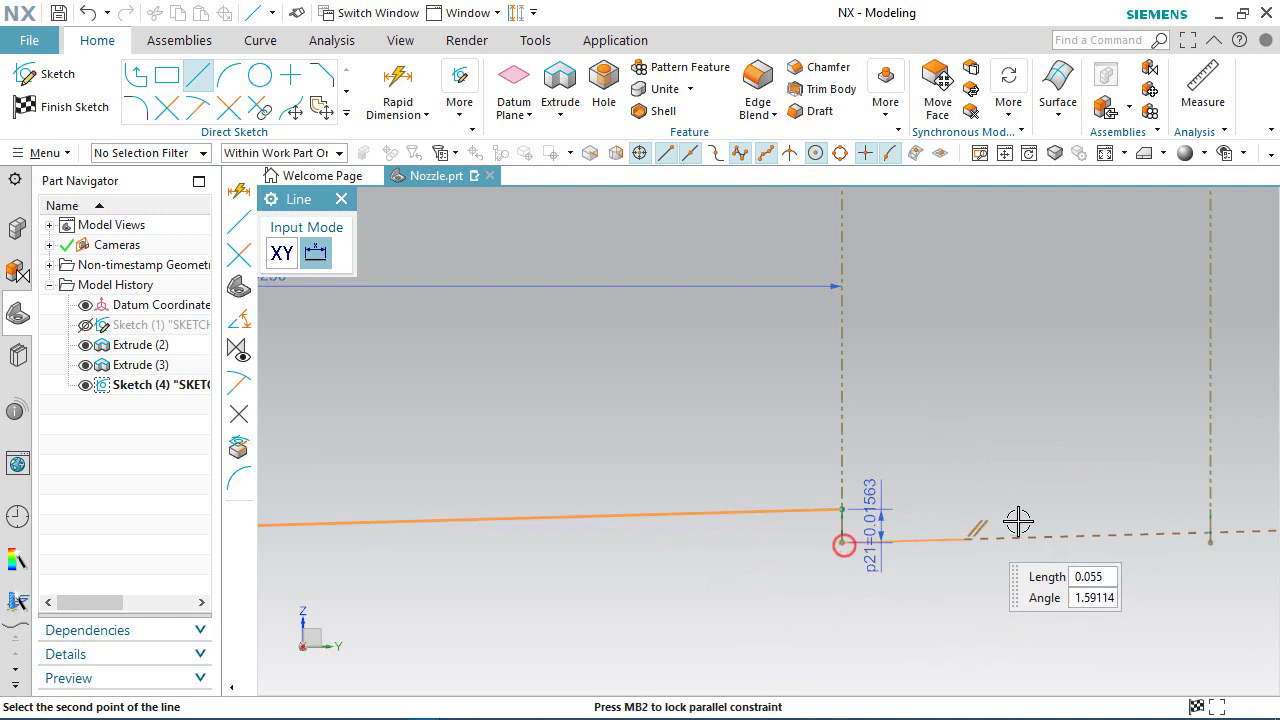
pyautogui.click(1211, 511)
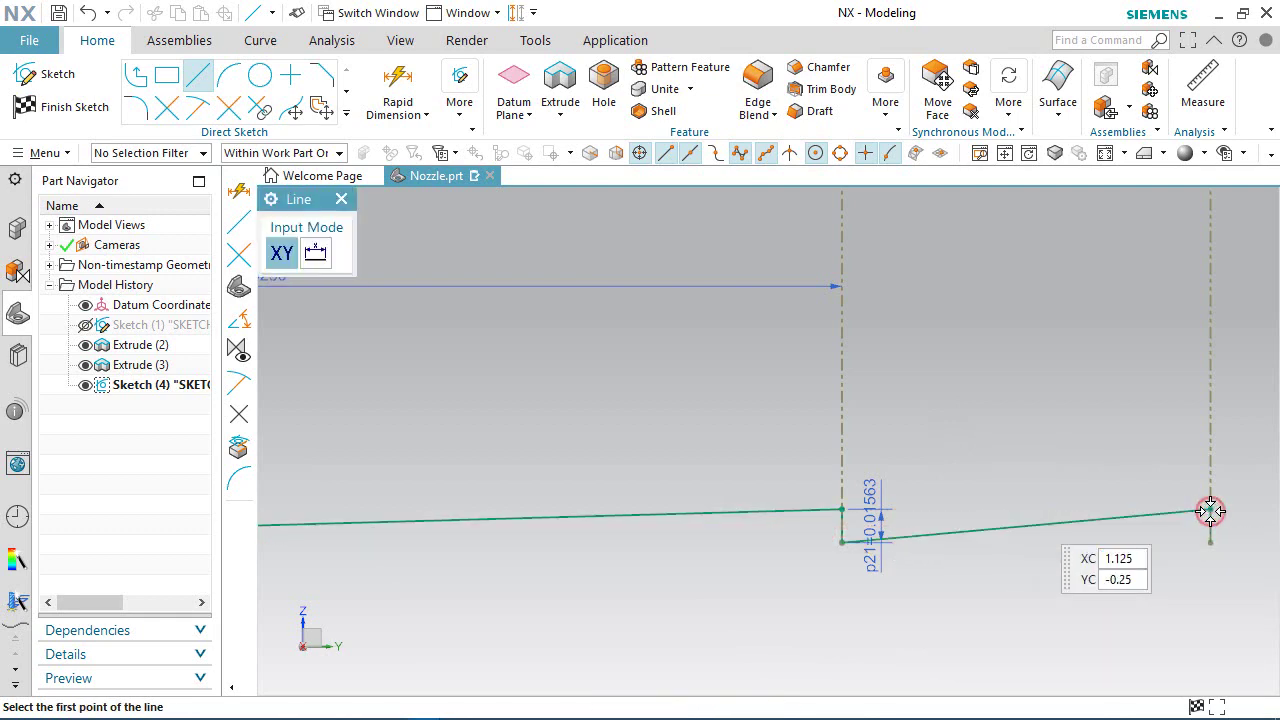
pyautogui.rightClick(1164, 549)
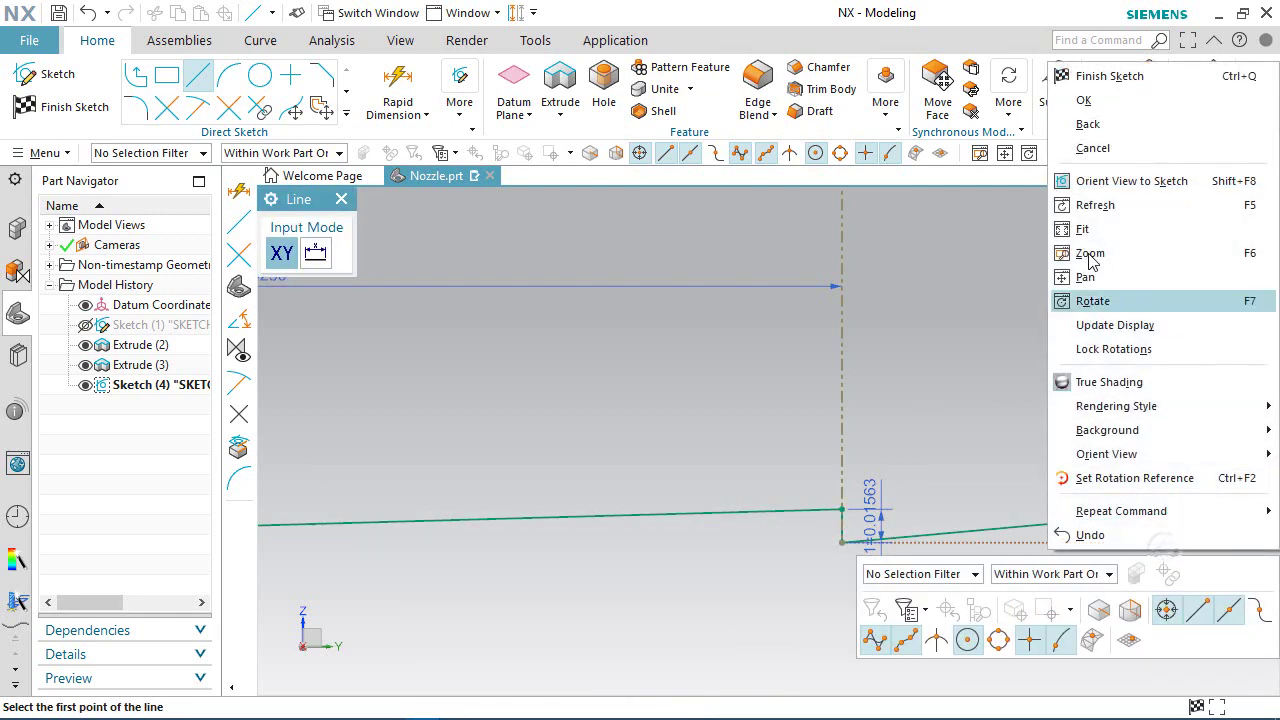
pyautogui.click(1086, 97)
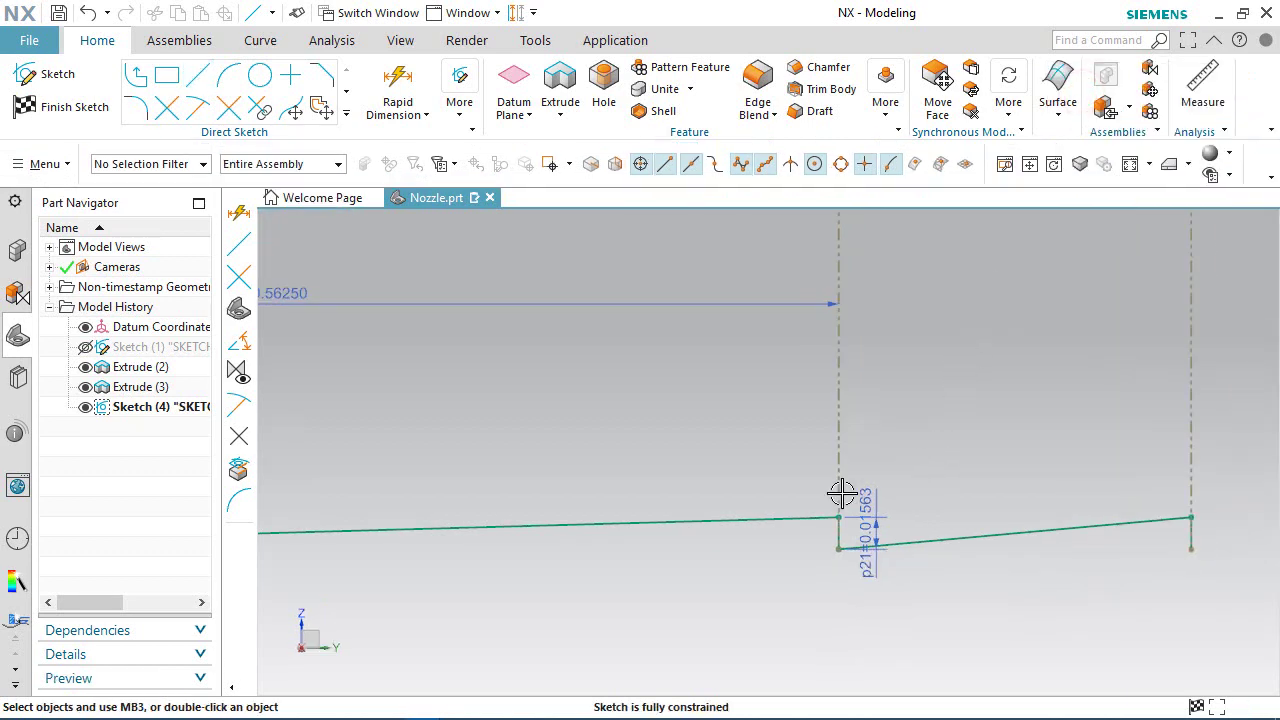
# Pattern the two short vertical lines and the slanted line between them linearly along the X axis with count 4 and pitch 0.1719 in.
pyautogui.scroll(-5, 643, 491)
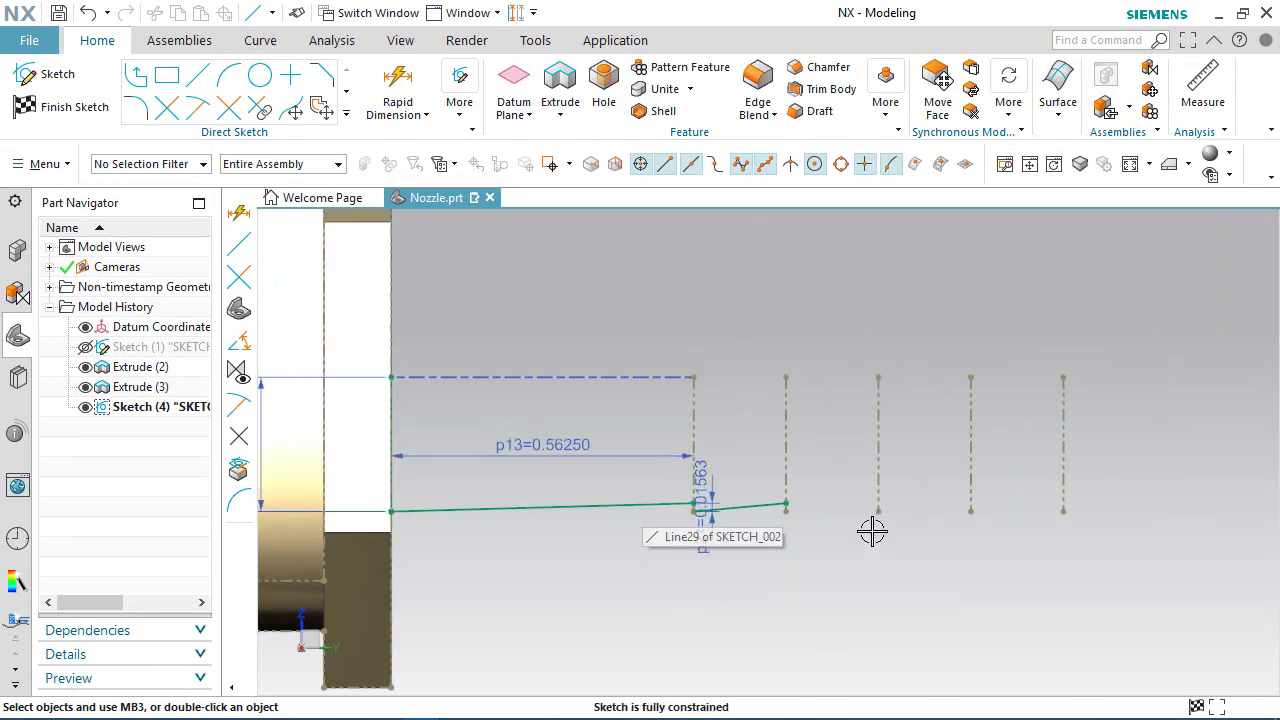
pyautogui.scroll(2, 872, 520)
pyautogui.scroll(1, 772, 466)
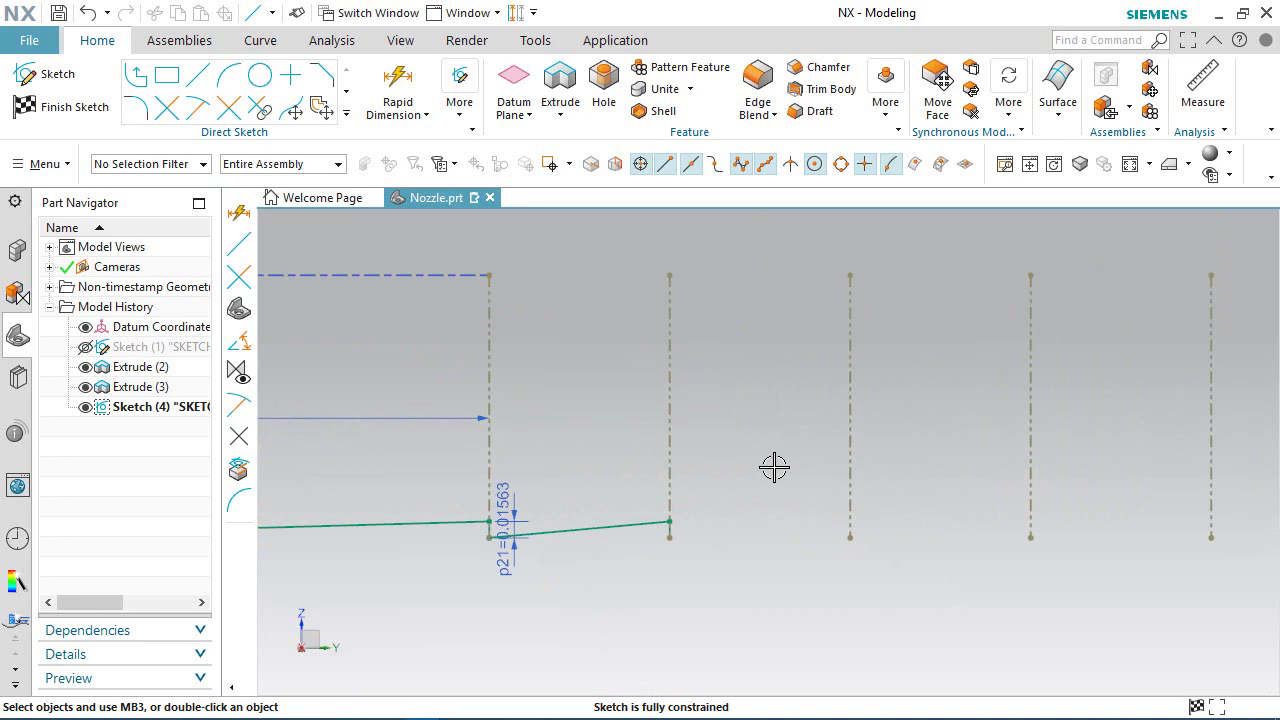
pyautogui.rightClick(590, 417)
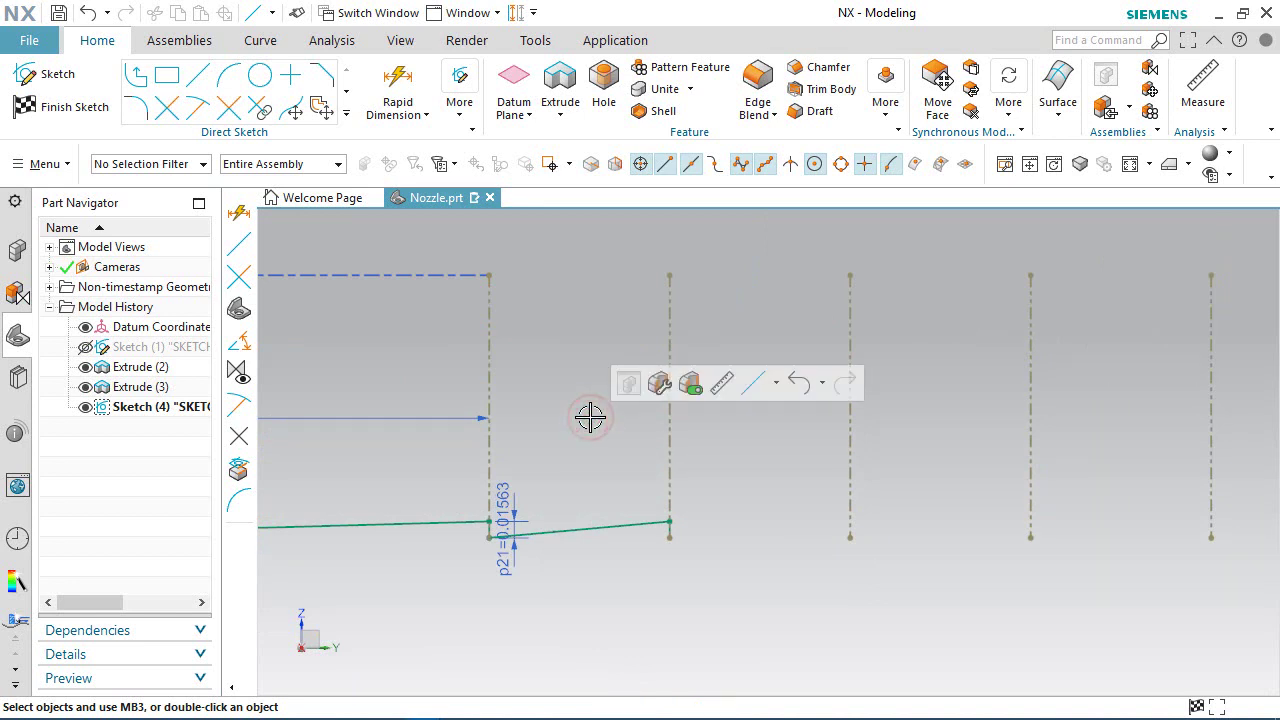
pyautogui.click(345, 116)
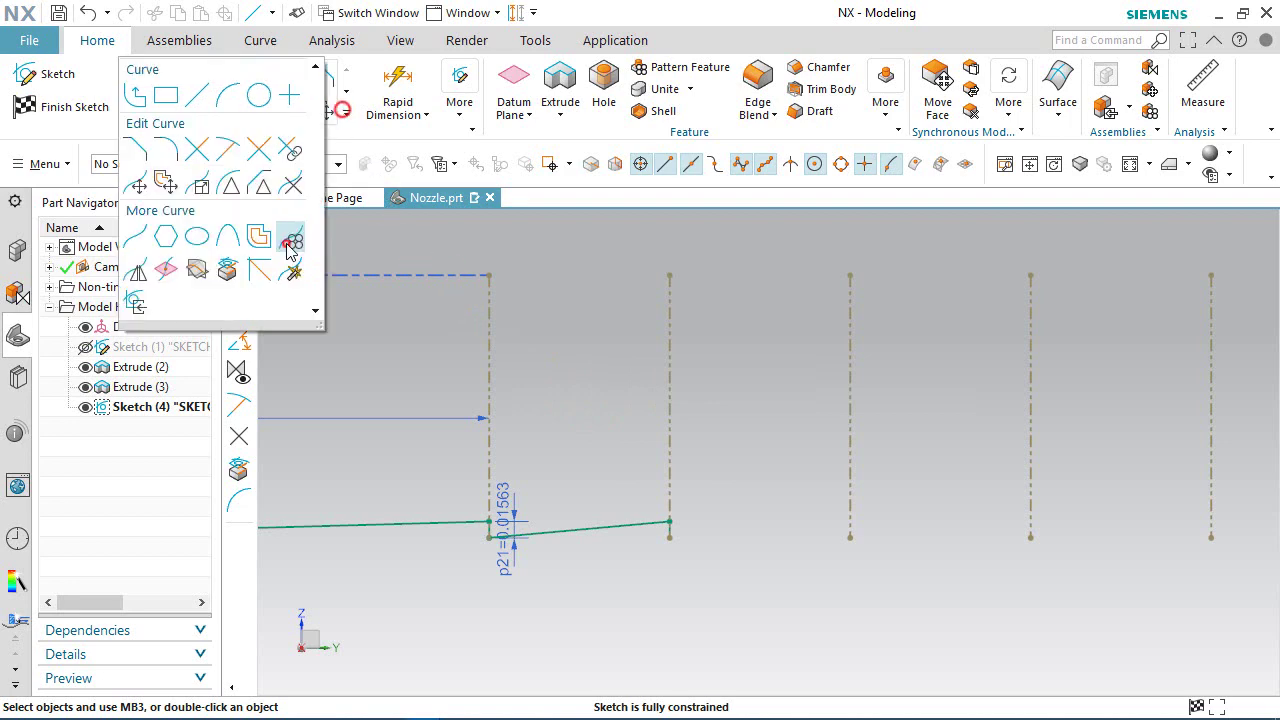
pyautogui.click(286, 240)
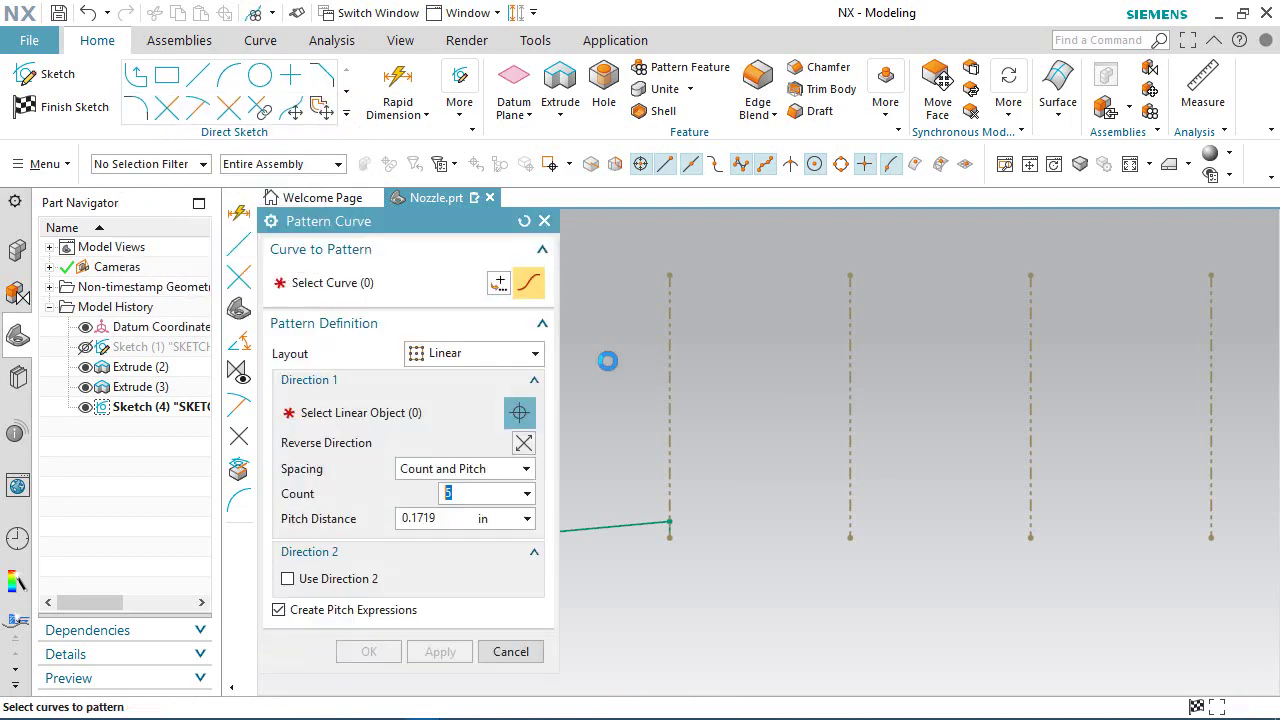
pyautogui.scroll(-3, 740, 440)
pyautogui.scroll(5, 580, 471)
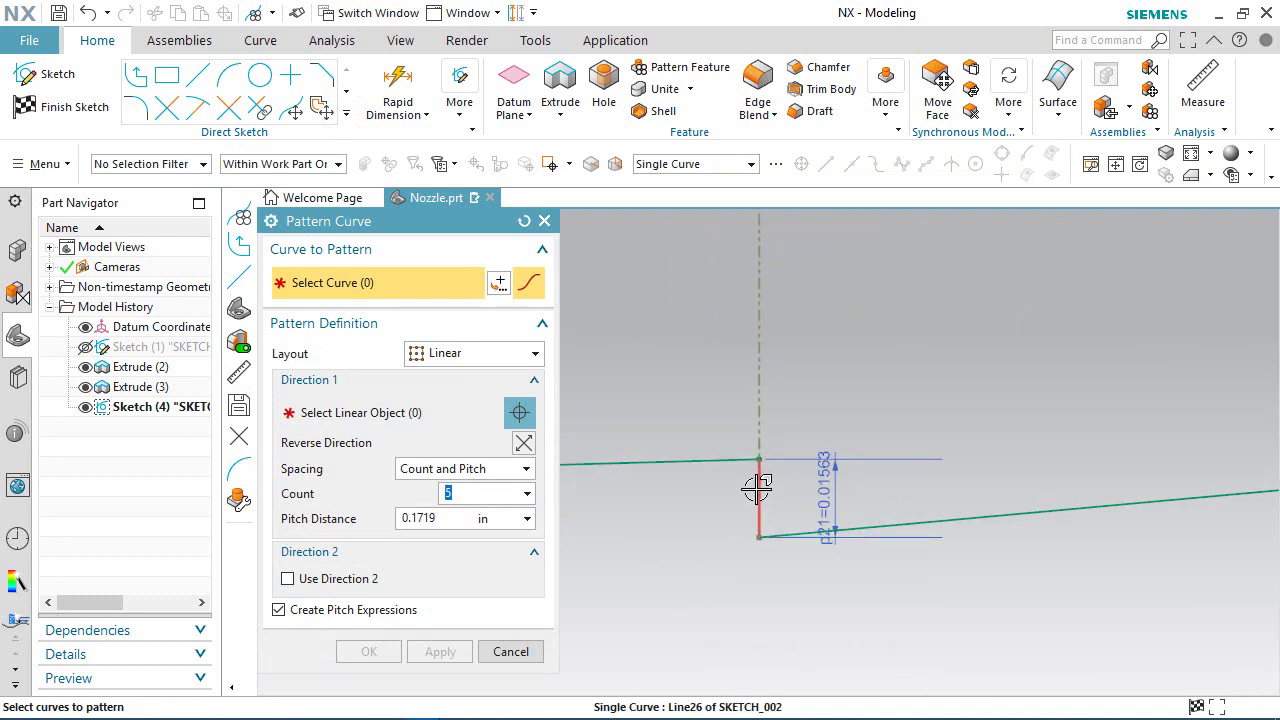
pyautogui.click(757, 489)
pyautogui.click(950, 522)
pyautogui.click(950, 522)
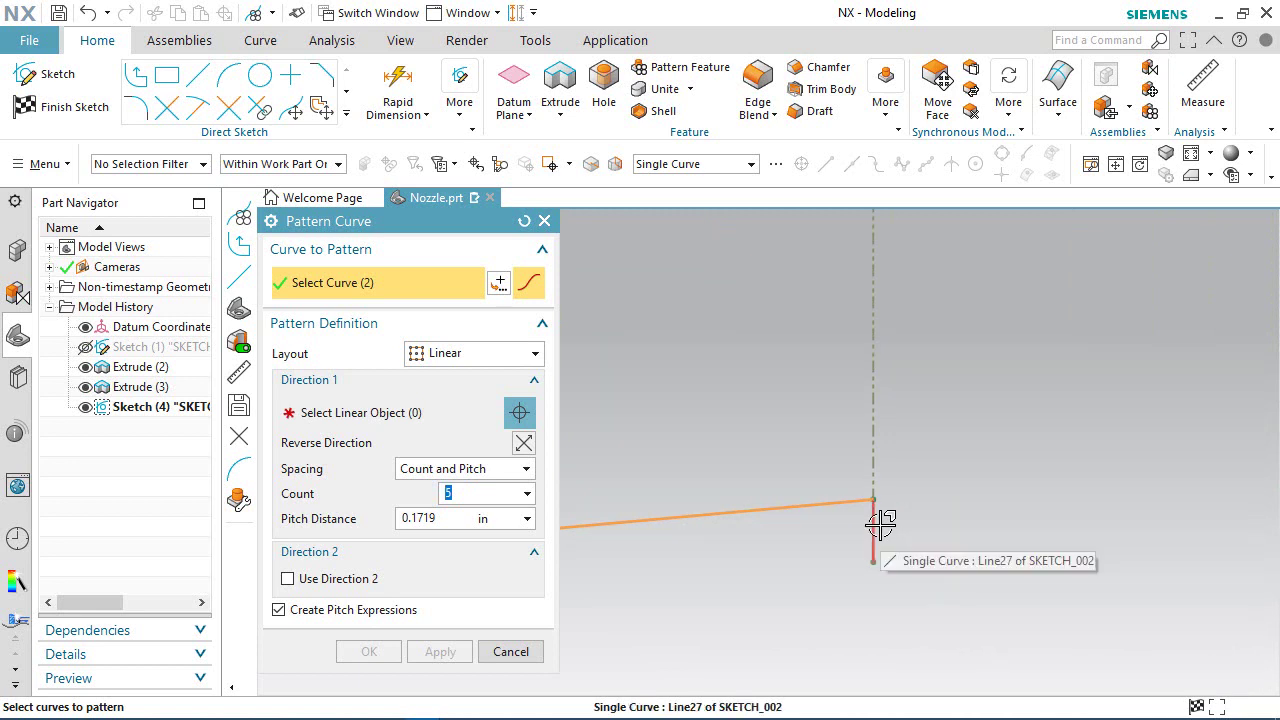
pyautogui.click(880, 520)
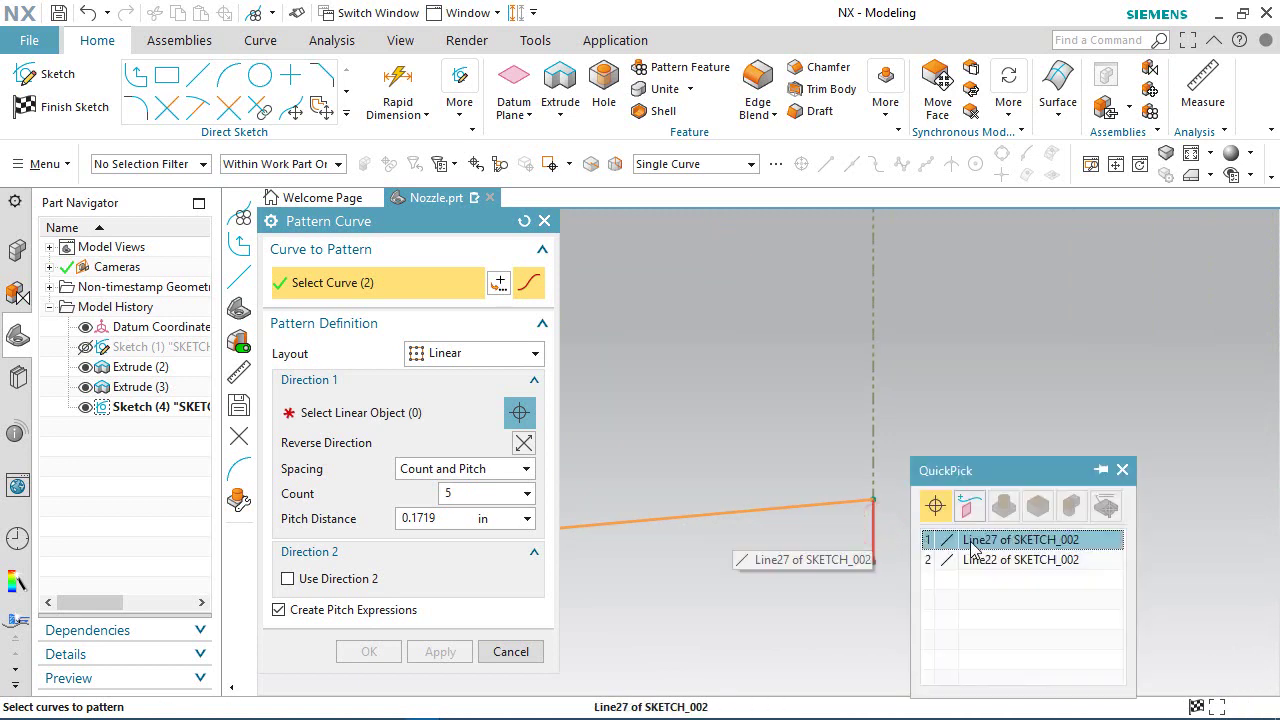
pyautogui.click(970, 538)
pyautogui.scroll(-5, 809, 497)
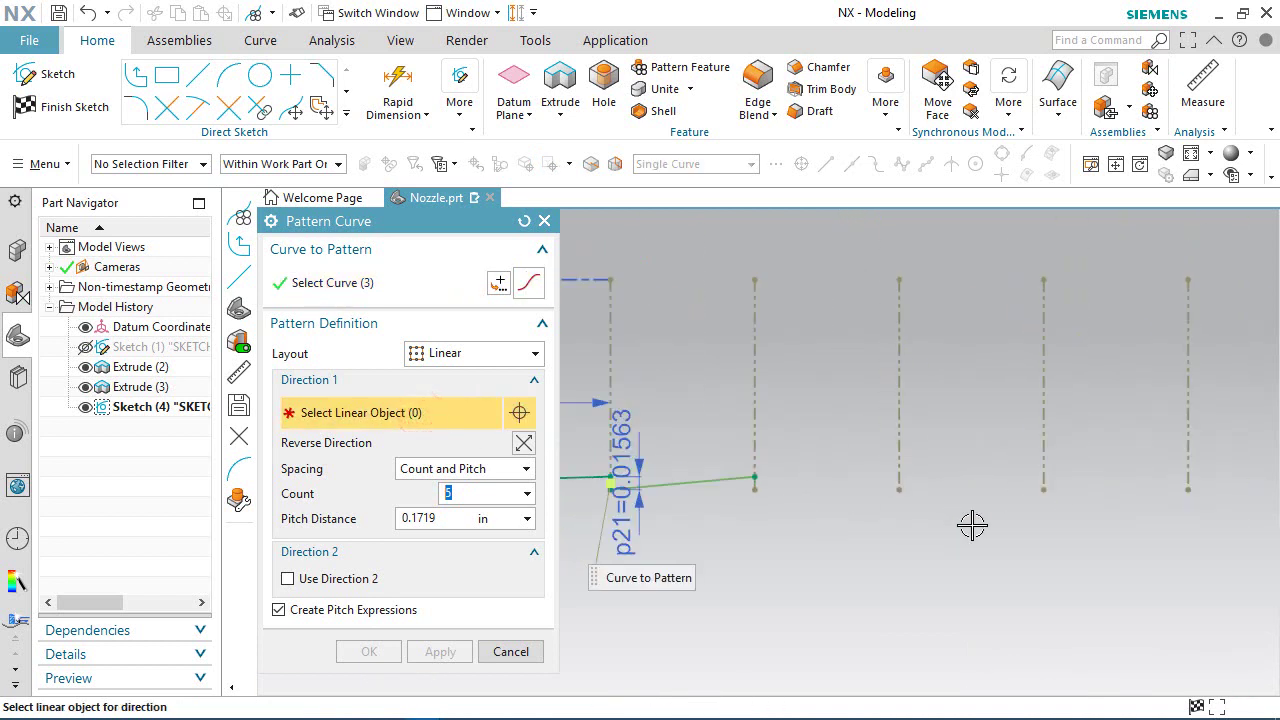
pyautogui.scroll(-3, 968, 524)
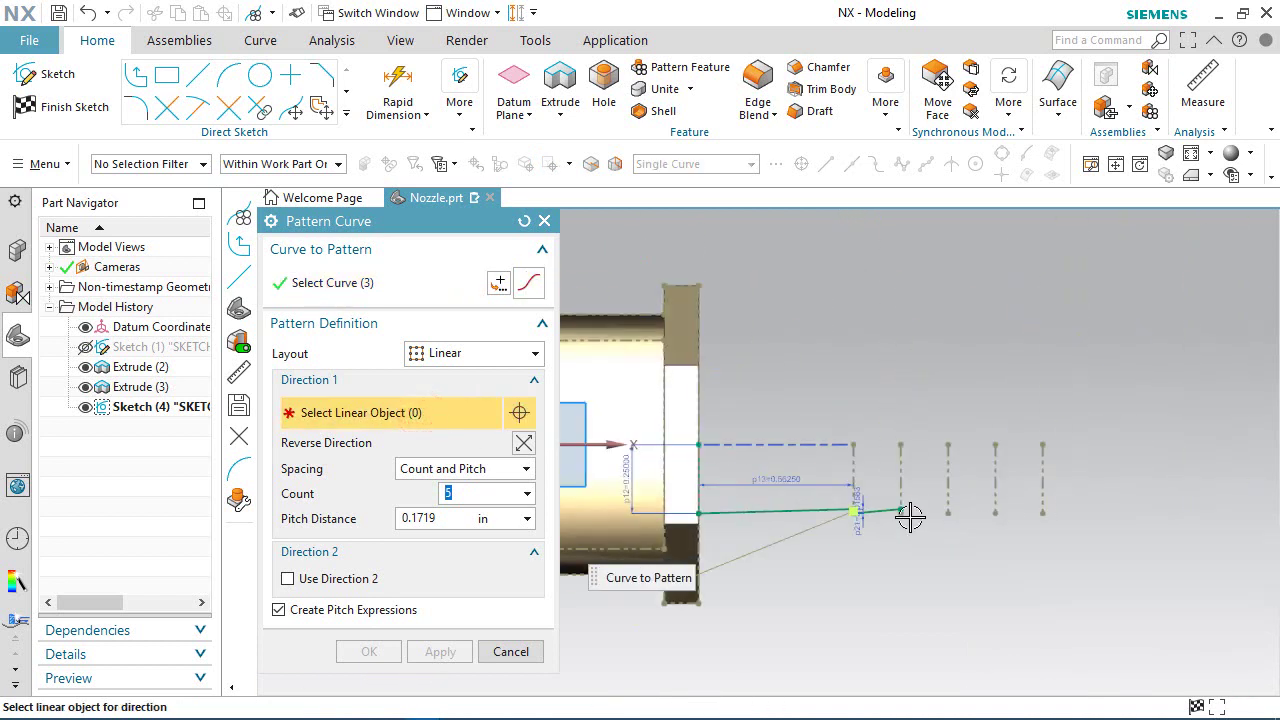
pyautogui.click(600, 443)
pyautogui.scroll(3, 1063, 485)
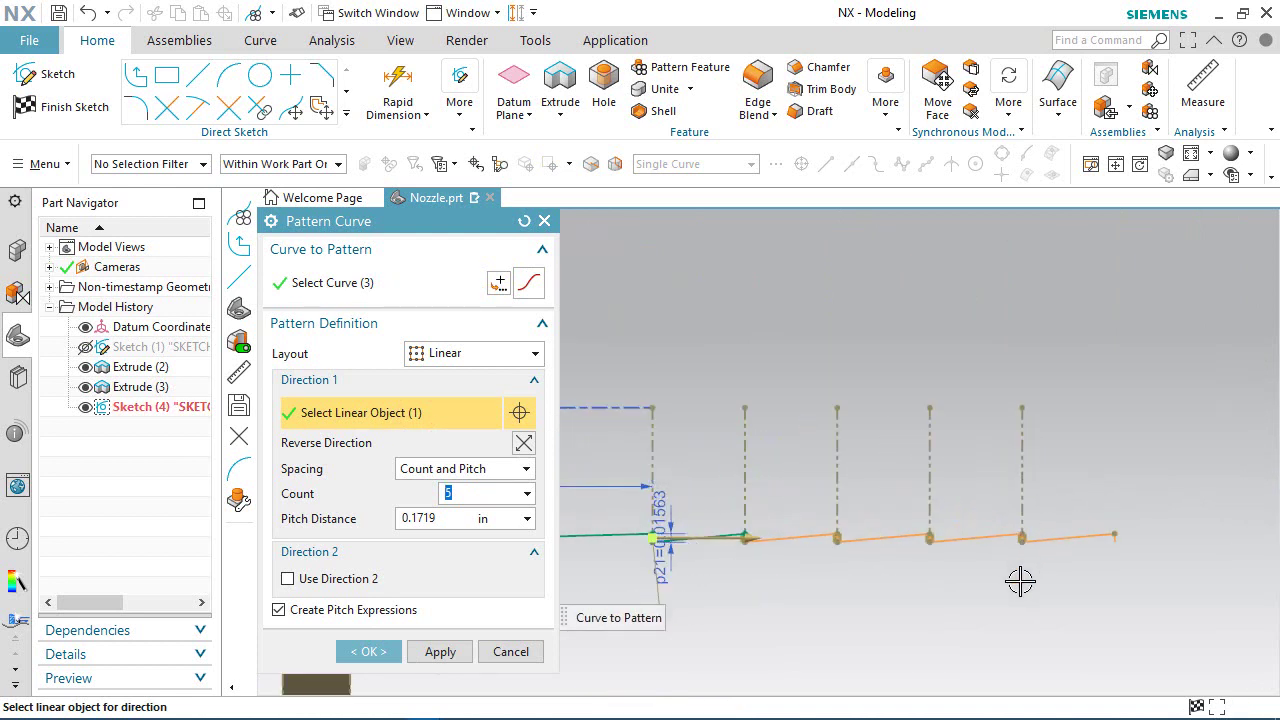
pyautogui.scroll(1, 1020, 580)
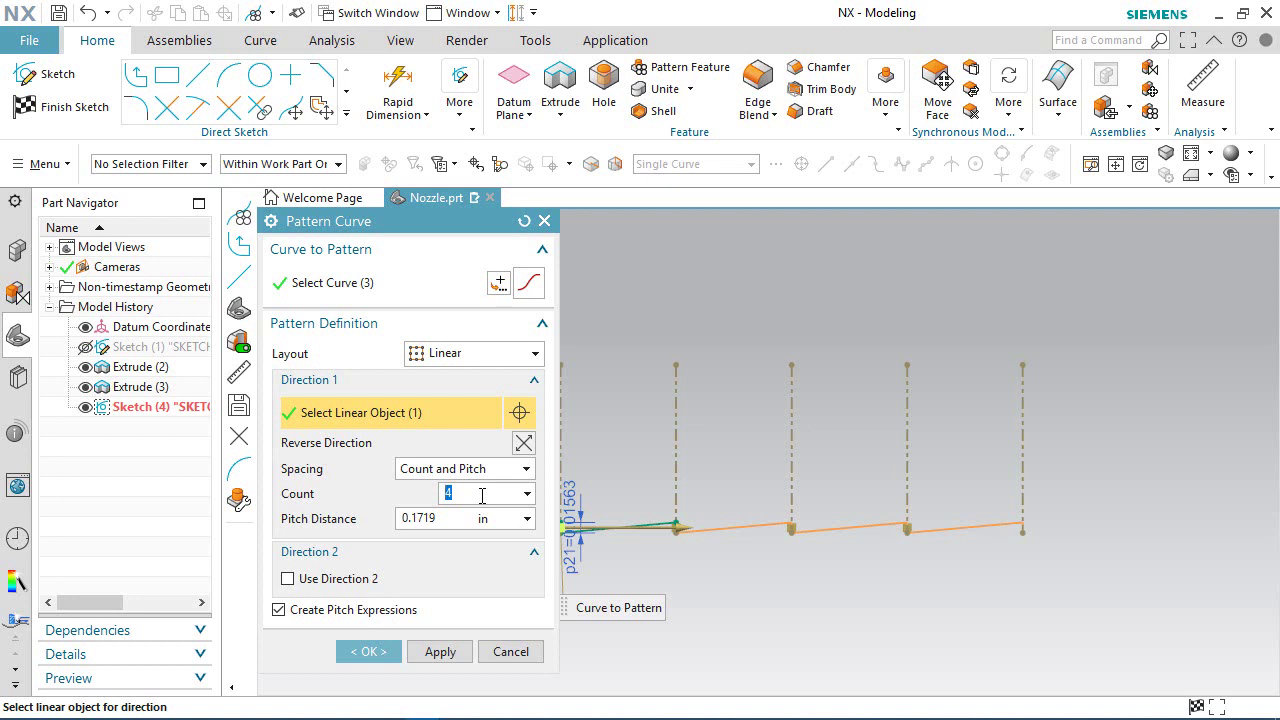
pyautogui.click(370, 651)
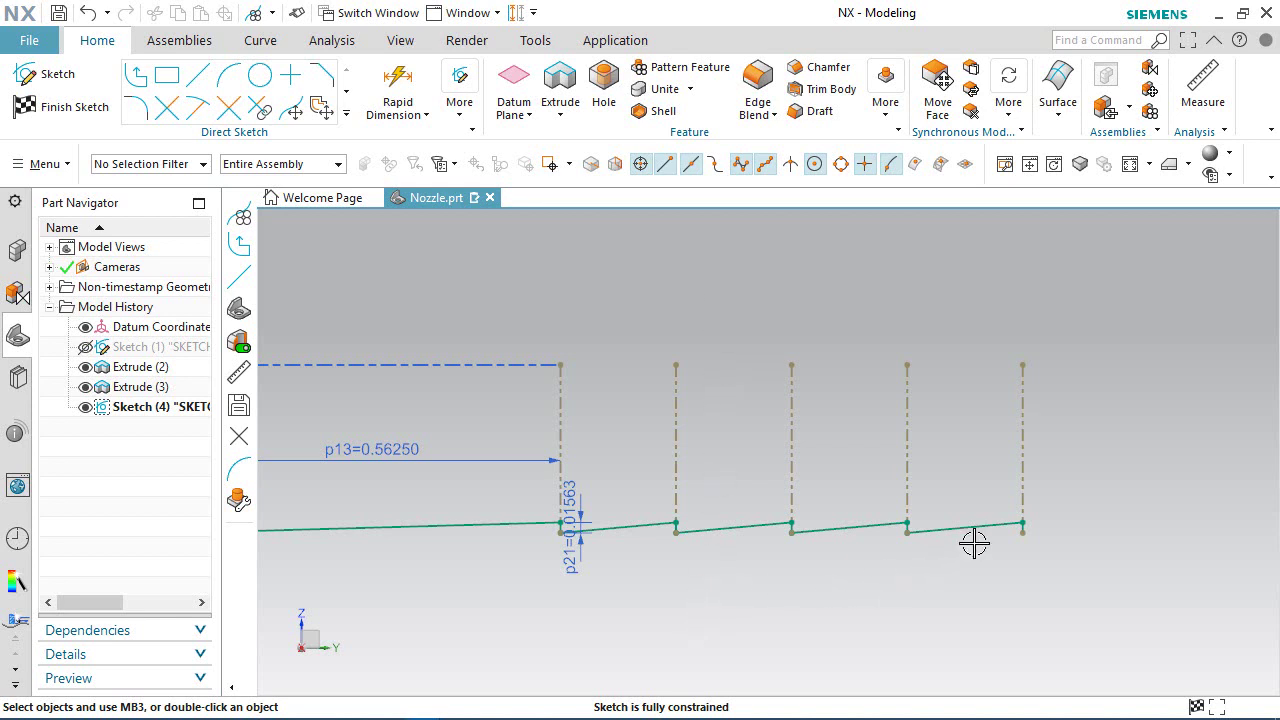
# Convert the short vertical line at the far end of the patterned teeth to a reference curve.
pyautogui.scroll(1, 985, 542)
pyautogui.scroll(2, 466, 546)
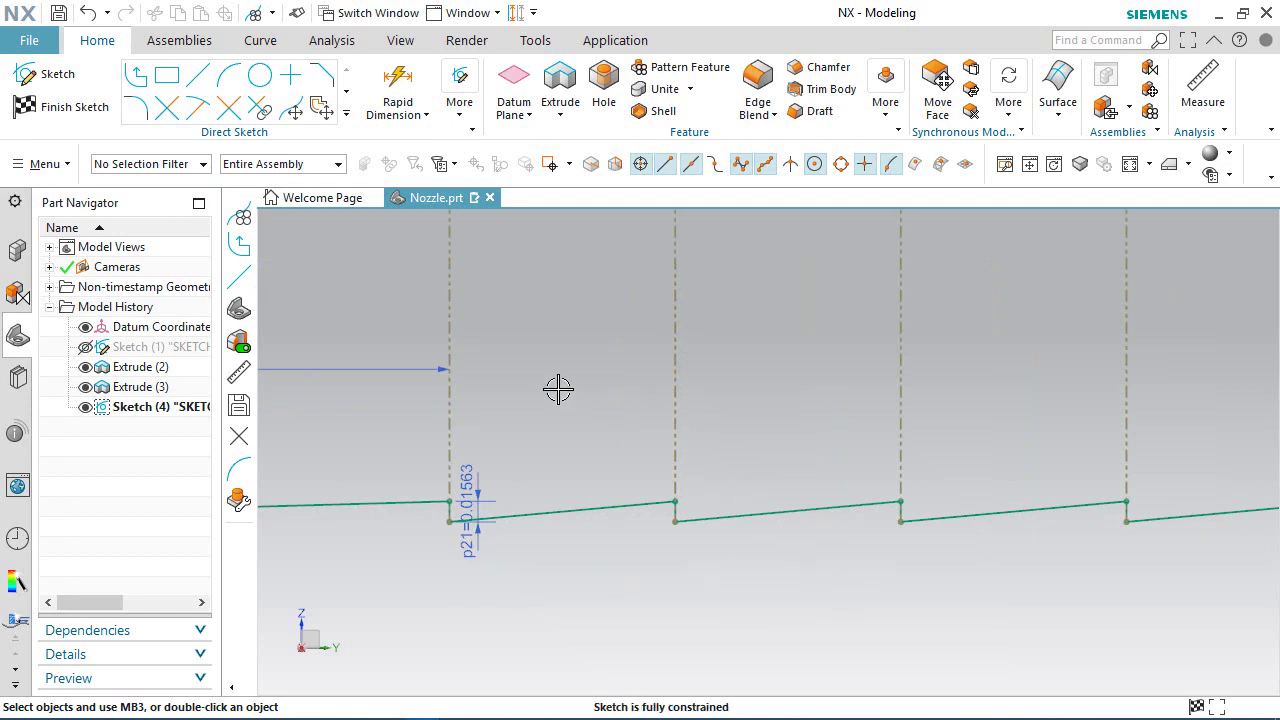
pyautogui.click(516, 12)
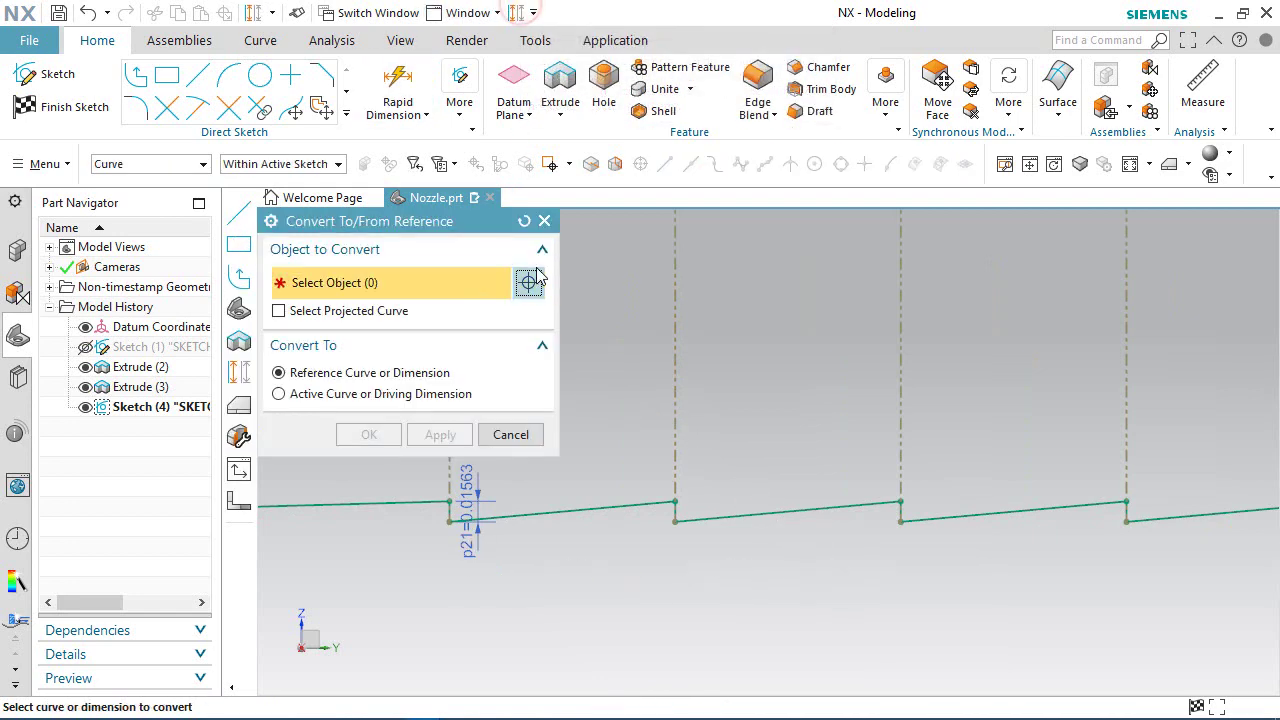
pyautogui.scroll(-1, 612, 290)
pyautogui.scroll(-2, 700, 300)
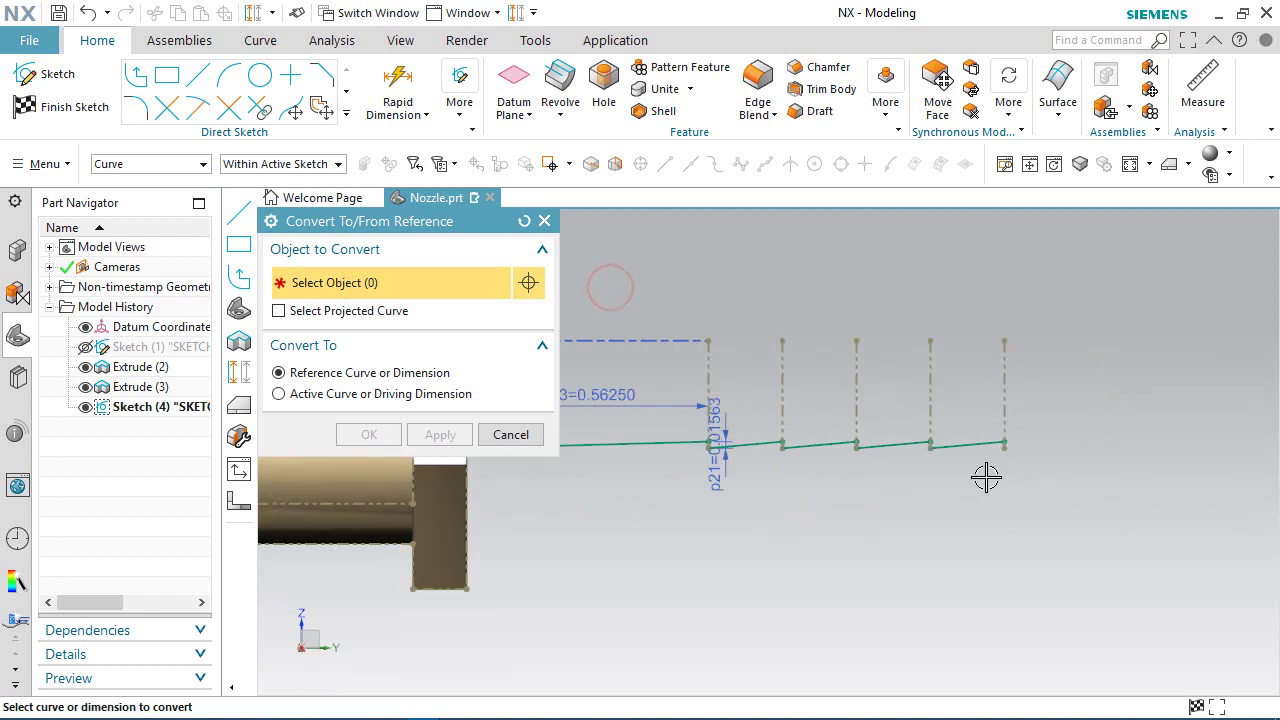
pyautogui.scroll(4, 1050, 445)
pyautogui.scroll(4, 900, 435)
pyautogui.scroll(1, 926, 489)
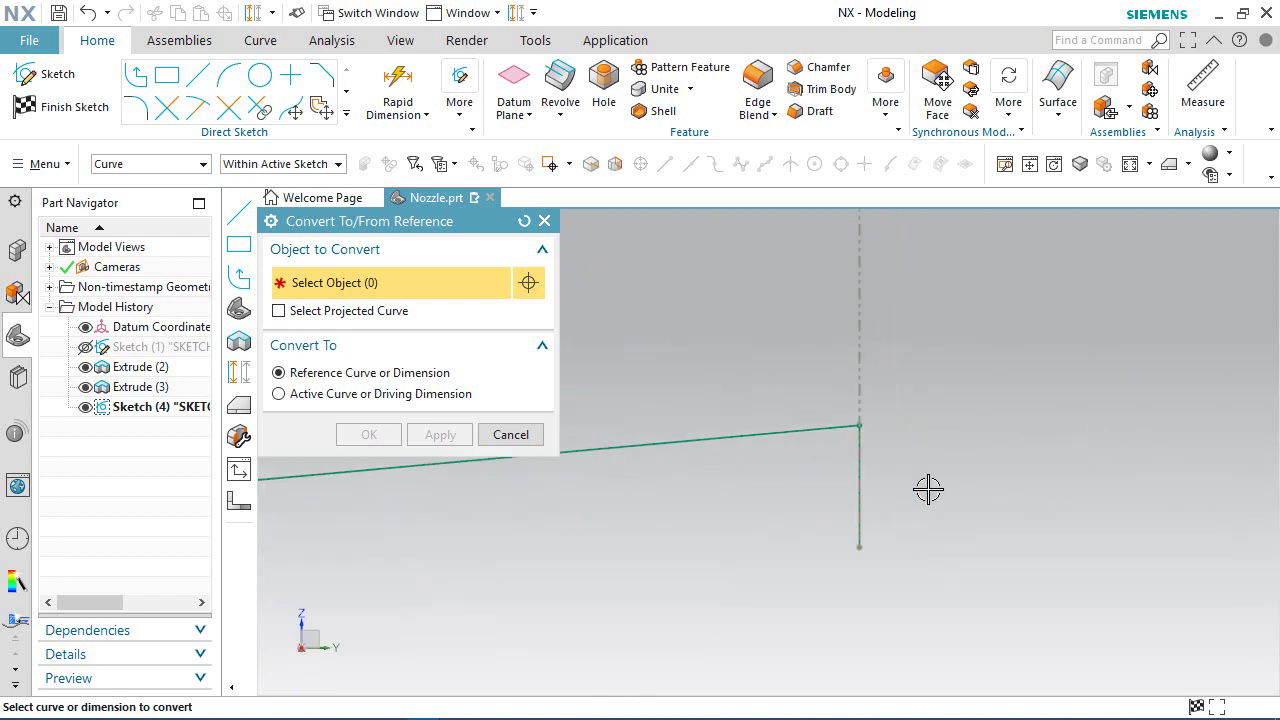
pyautogui.click(862, 502)
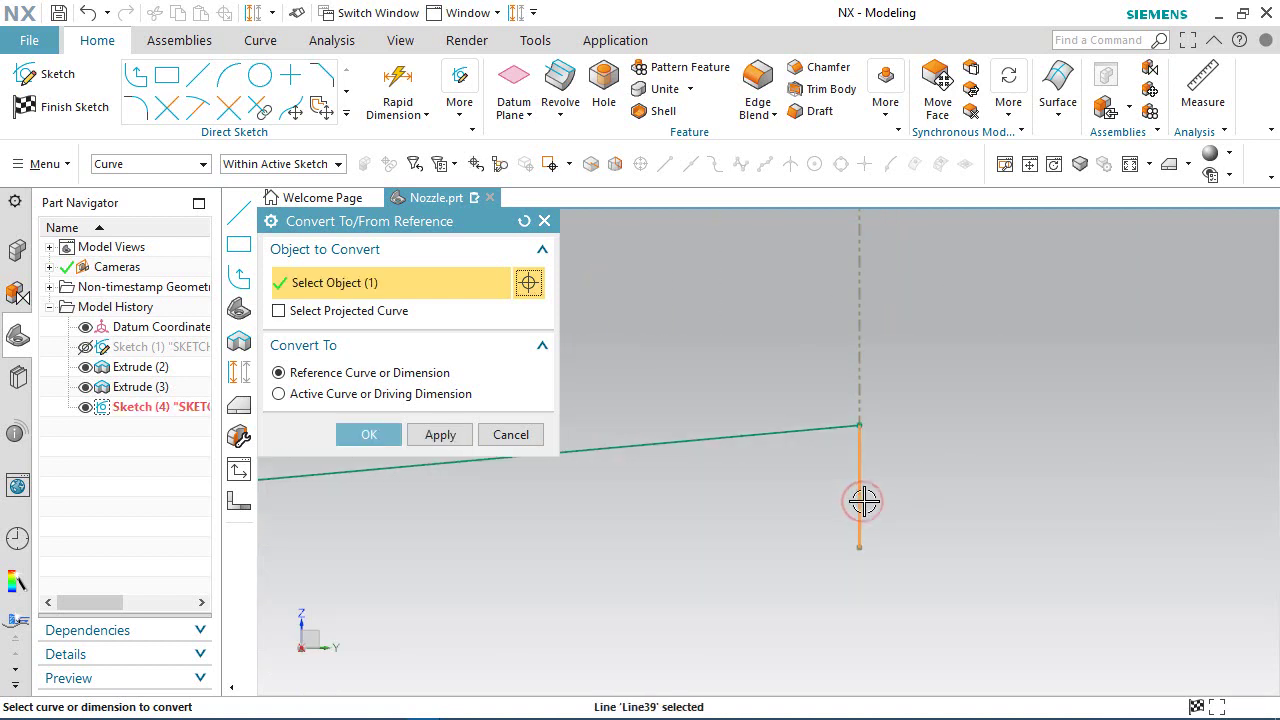
pyautogui.click(387, 441)
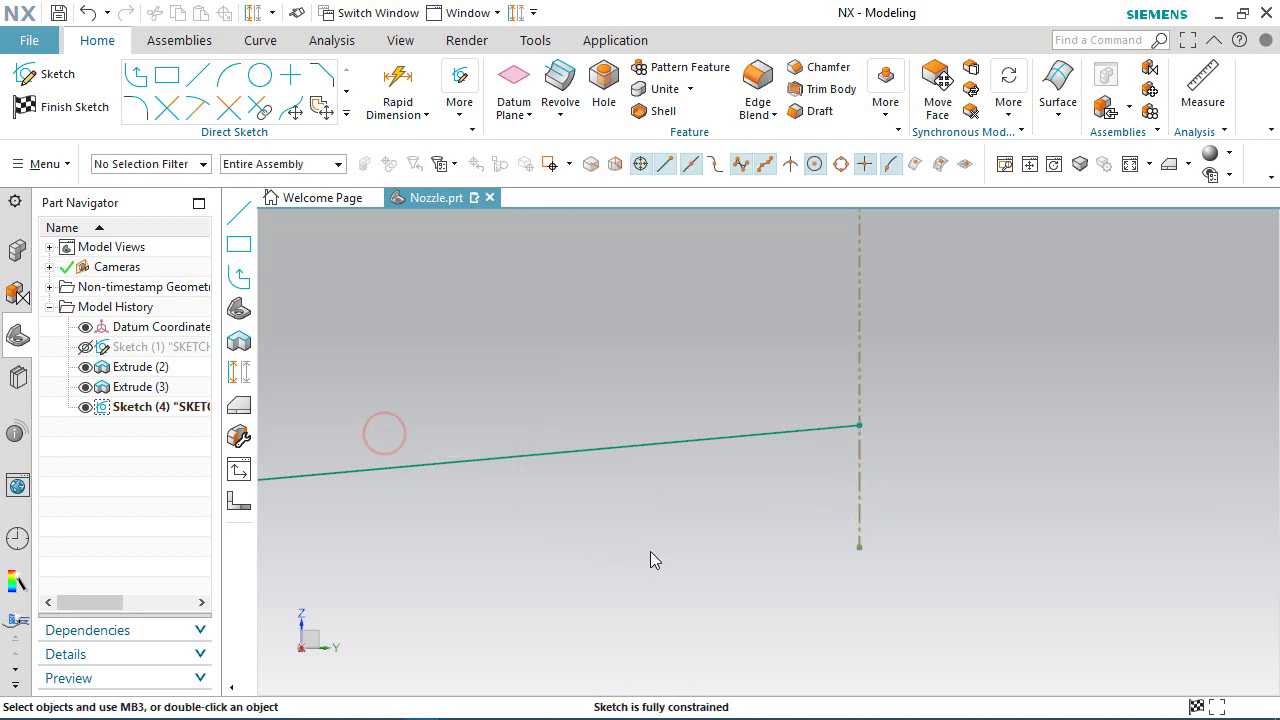
# Draw a vertical profile line about 0.234 in long from the last slanted line's upper end to the last reference line's upper end.
pyautogui.click(136, 75)
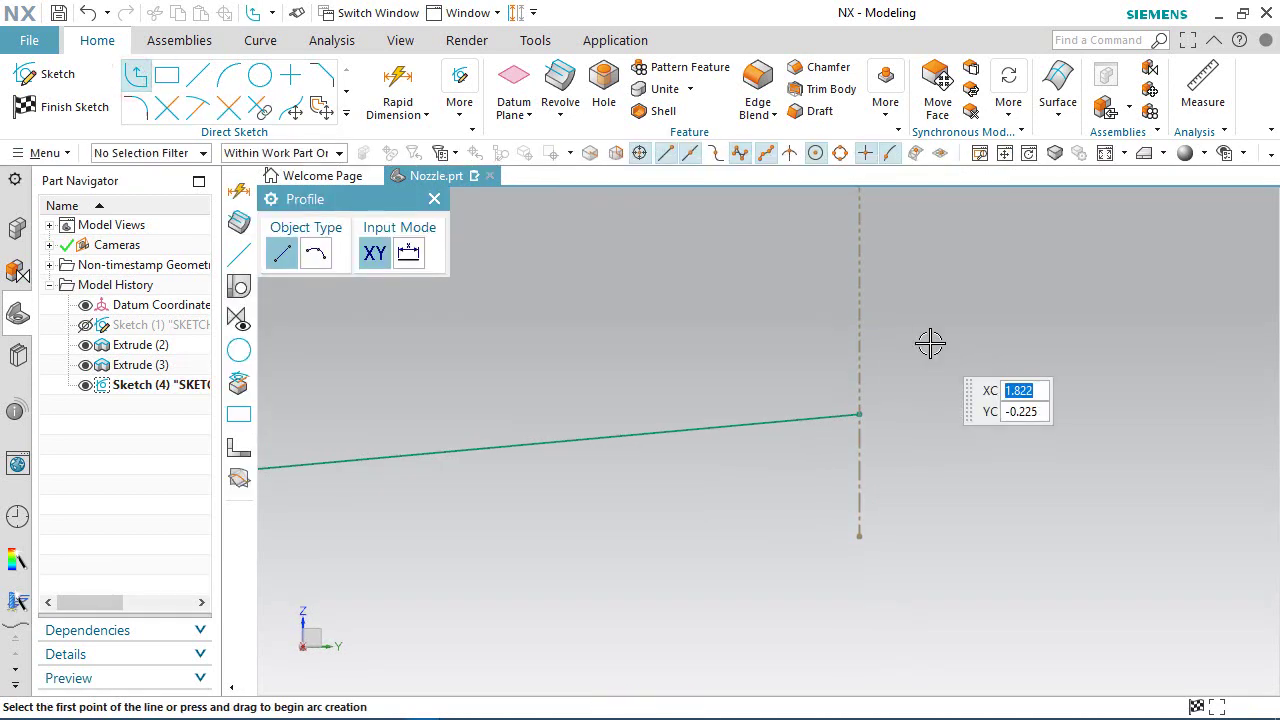
pyautogui.click(861, 413)
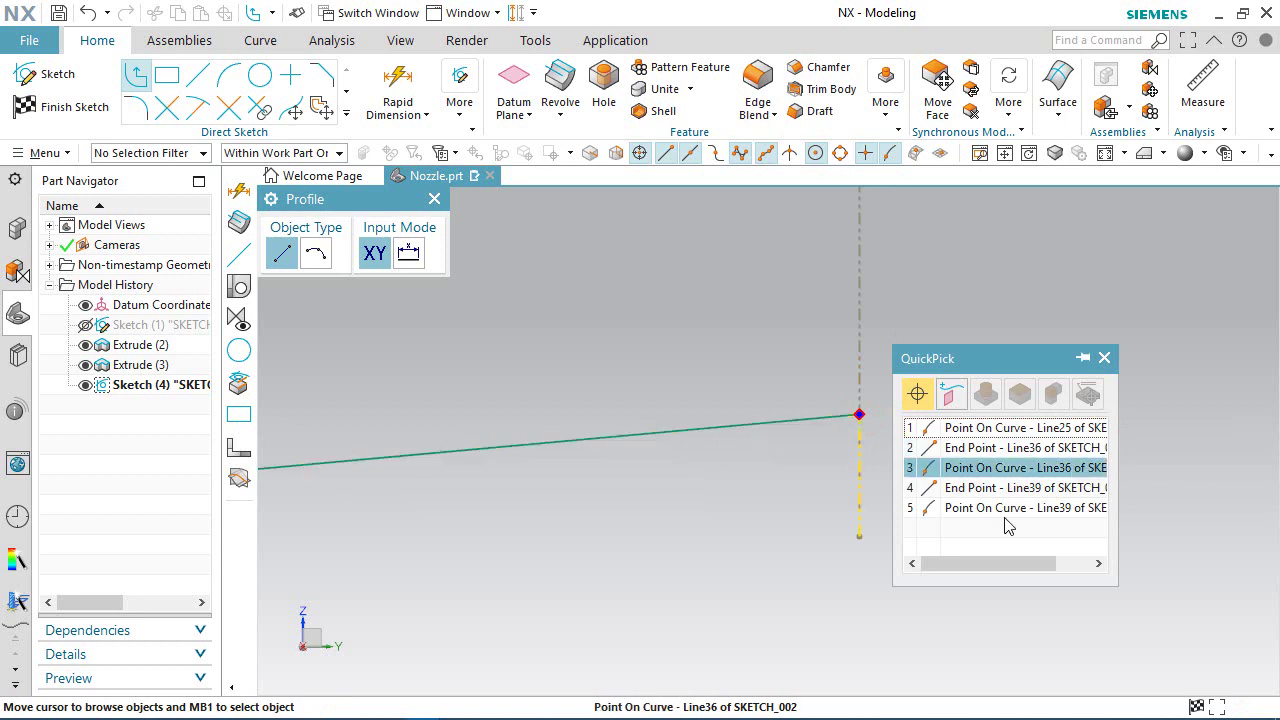
pyautogui.click(1006, 449)
pyautogui.scroll(-2, 1003, 460)
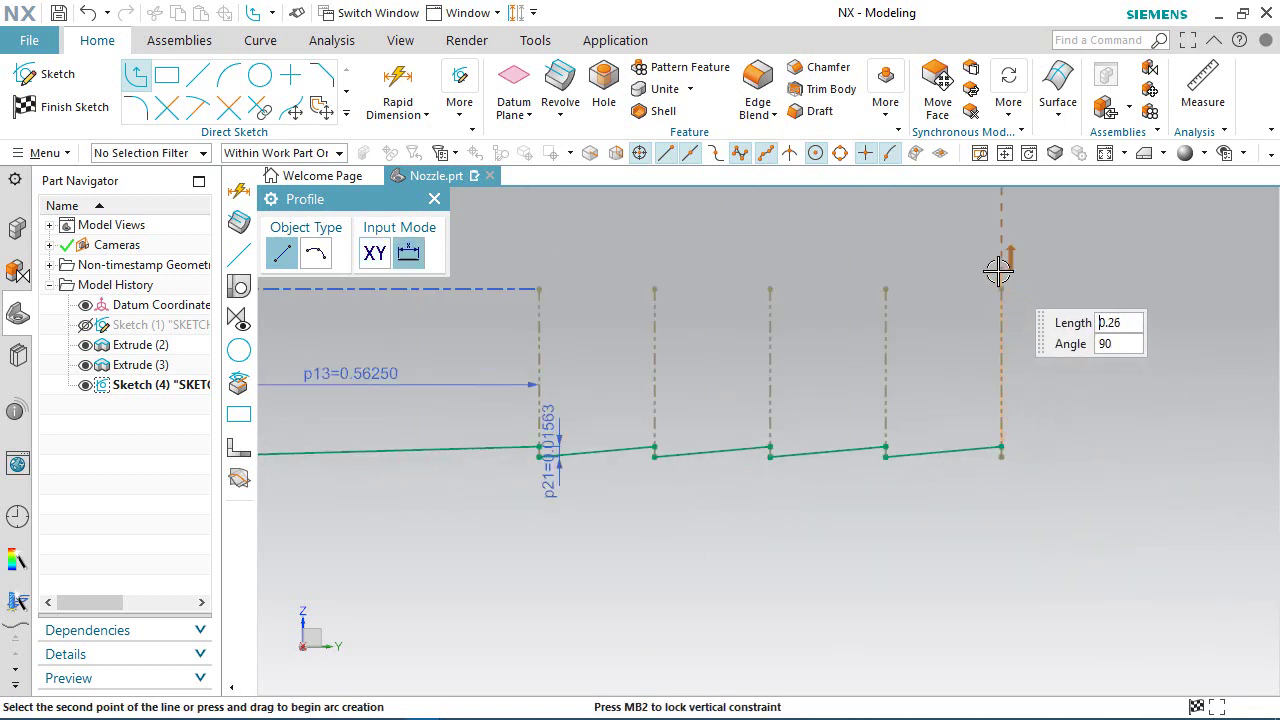
pyautogui.click(1001, 288)
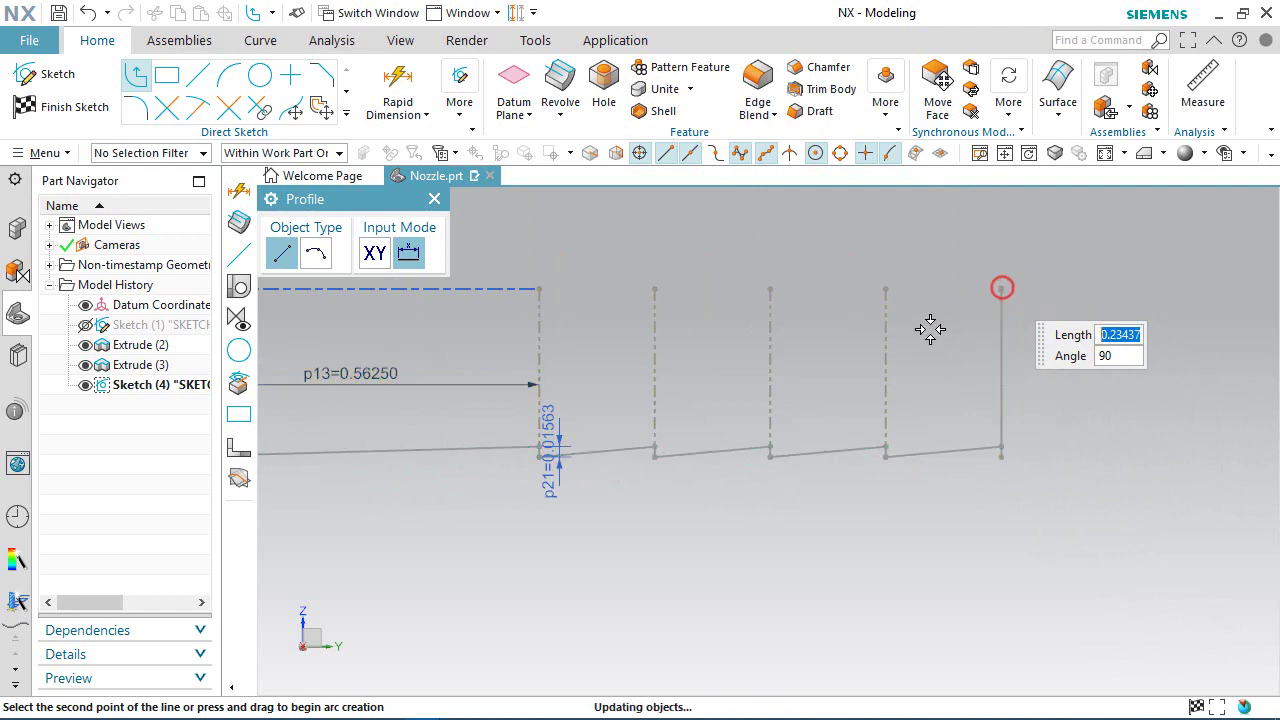
# Draw a horizontal line about 1.25 in long back to the head's outer face, end the Profile command, and move the 0.5625 dimension below the profile.
pyautogui.scroll(-2, 1005, 305)
pyautogui.scroll(2, 640, 296)
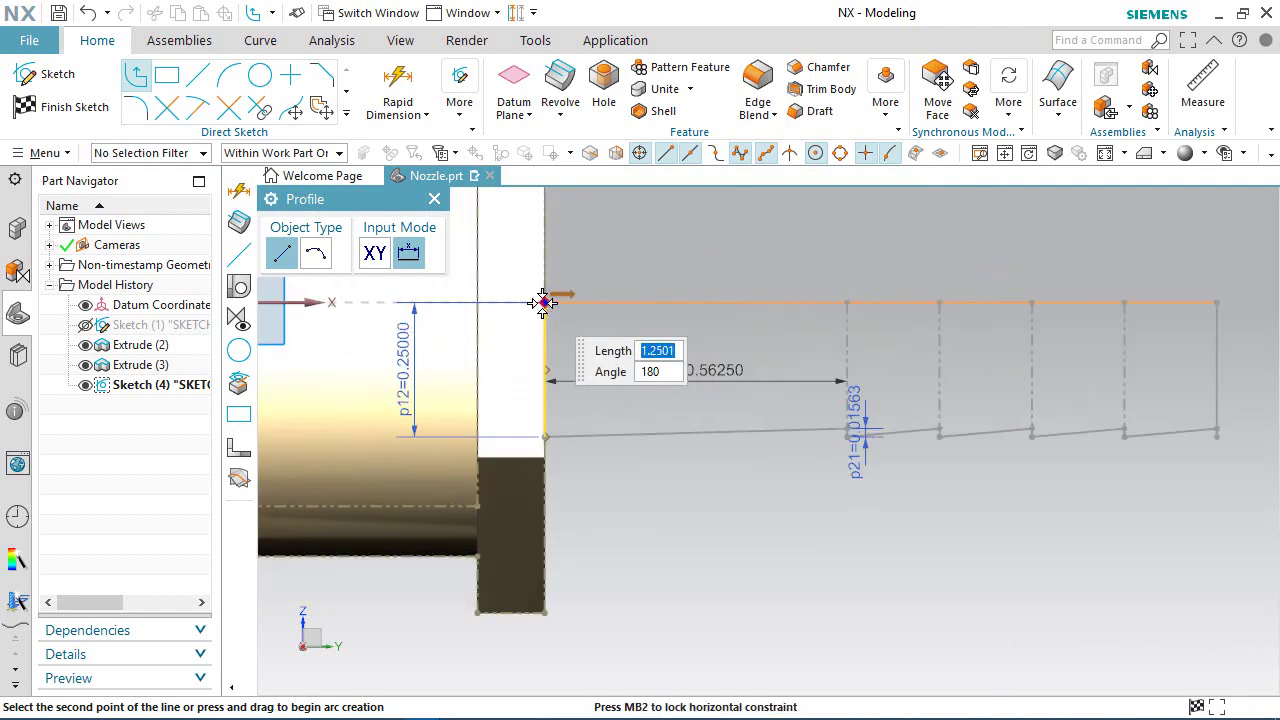
pyautogui.click(542, 302)
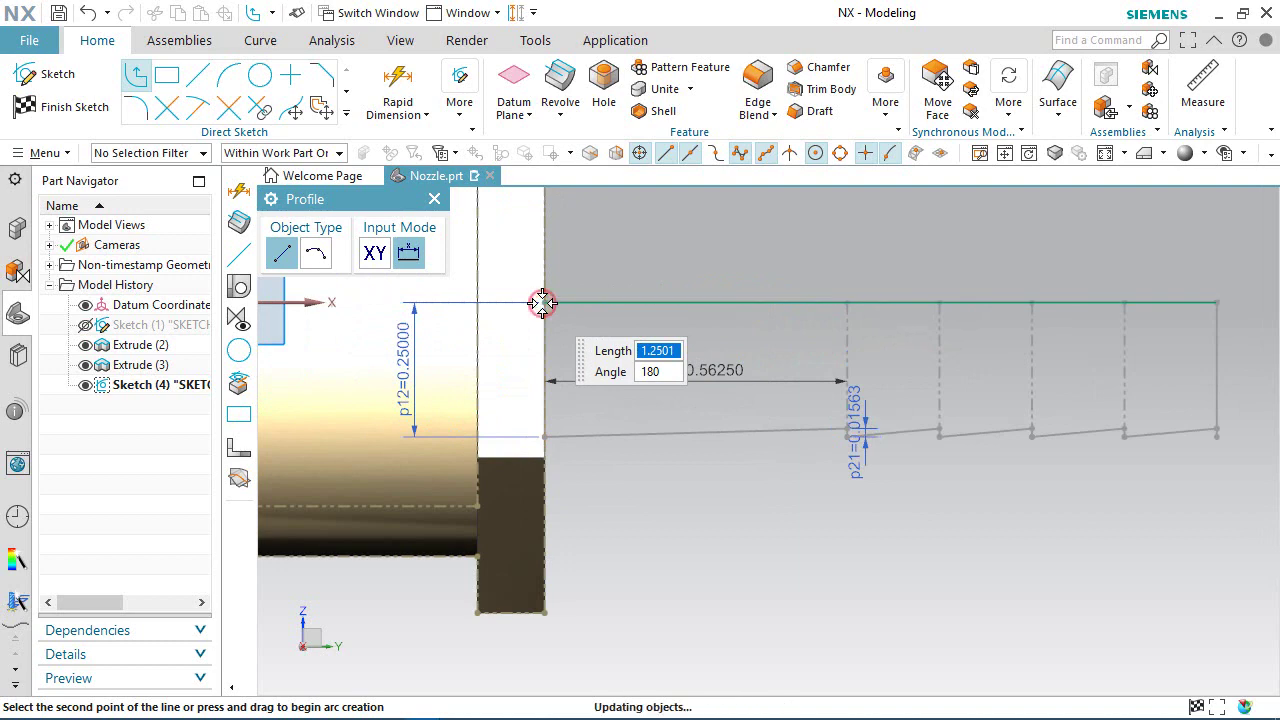
pyautogui.rightClick(770, 269)
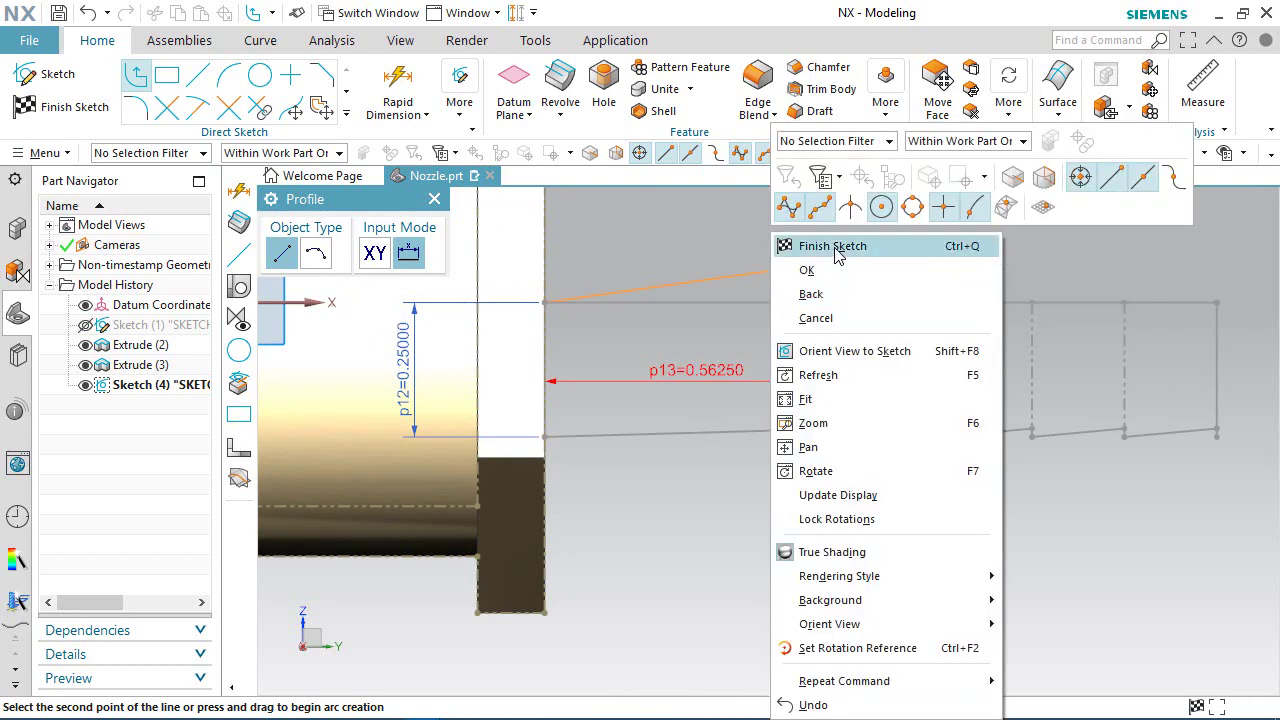
pyautogui.click(814, 270)
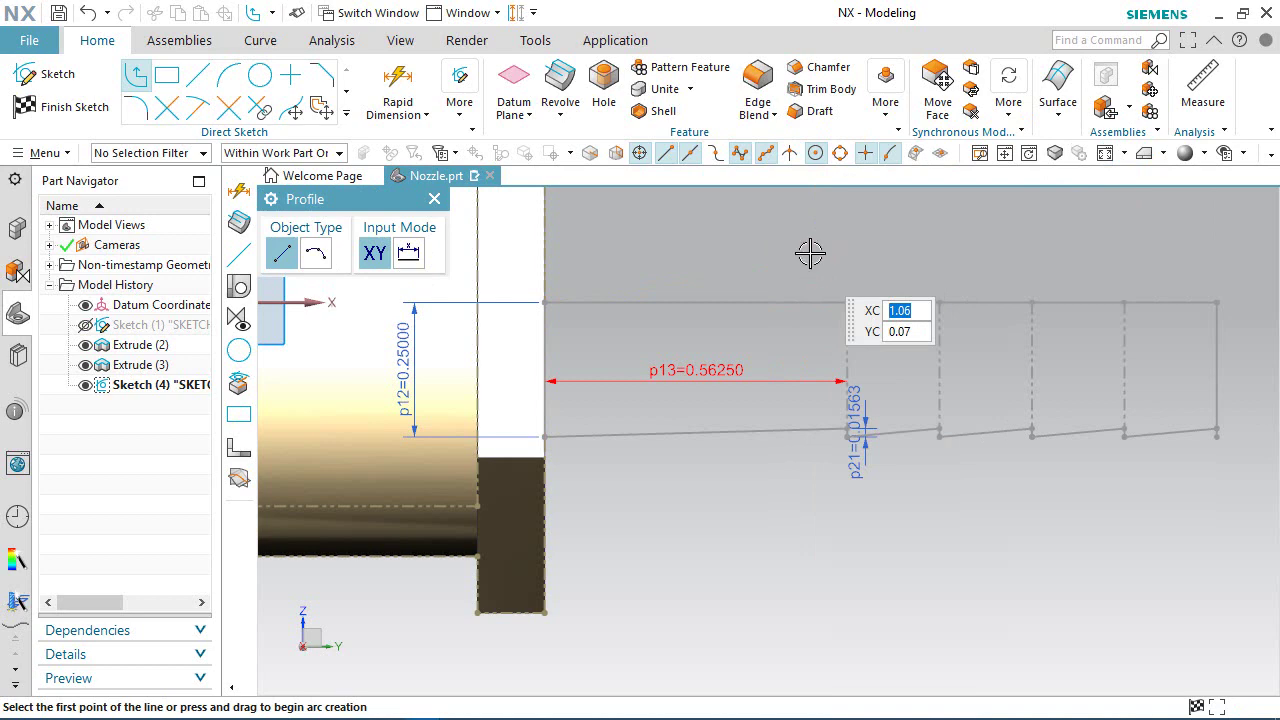
pyautogui.rightClick(811, 238)
pyautogui.click(828, 263)
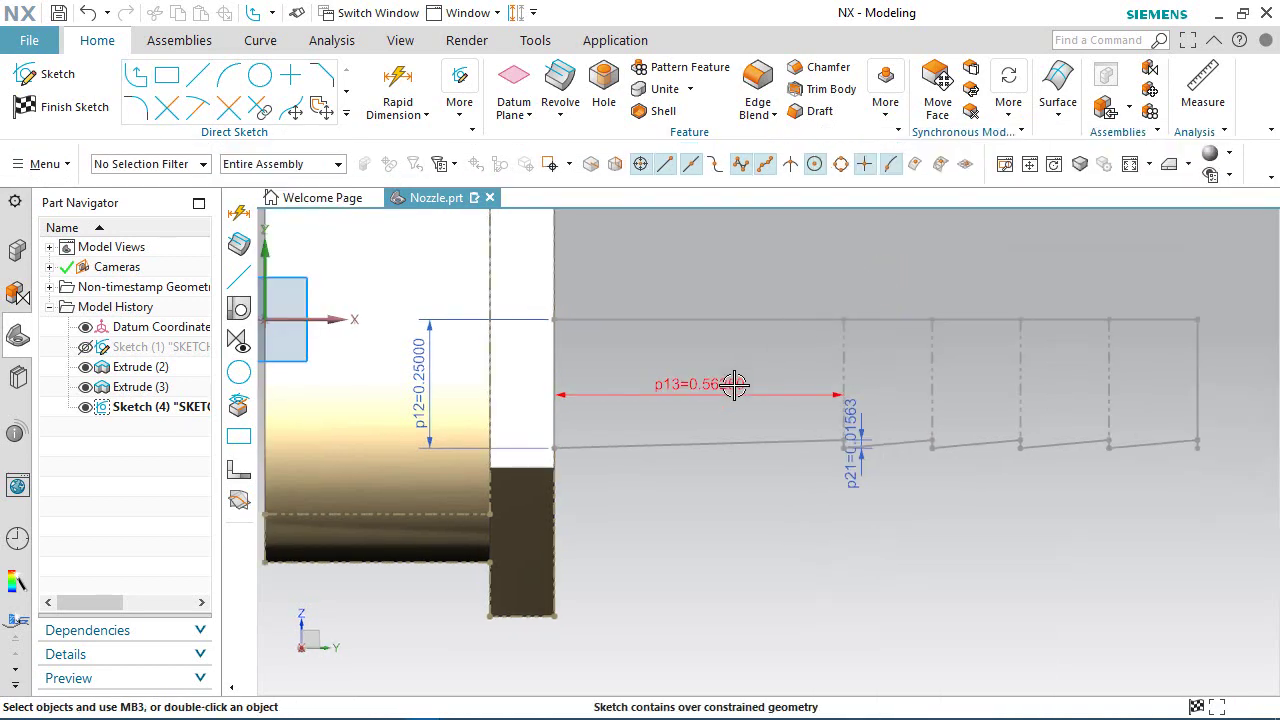
pyautogui.moveTo(731, 382); pyautogui.dragTo(746, 517)
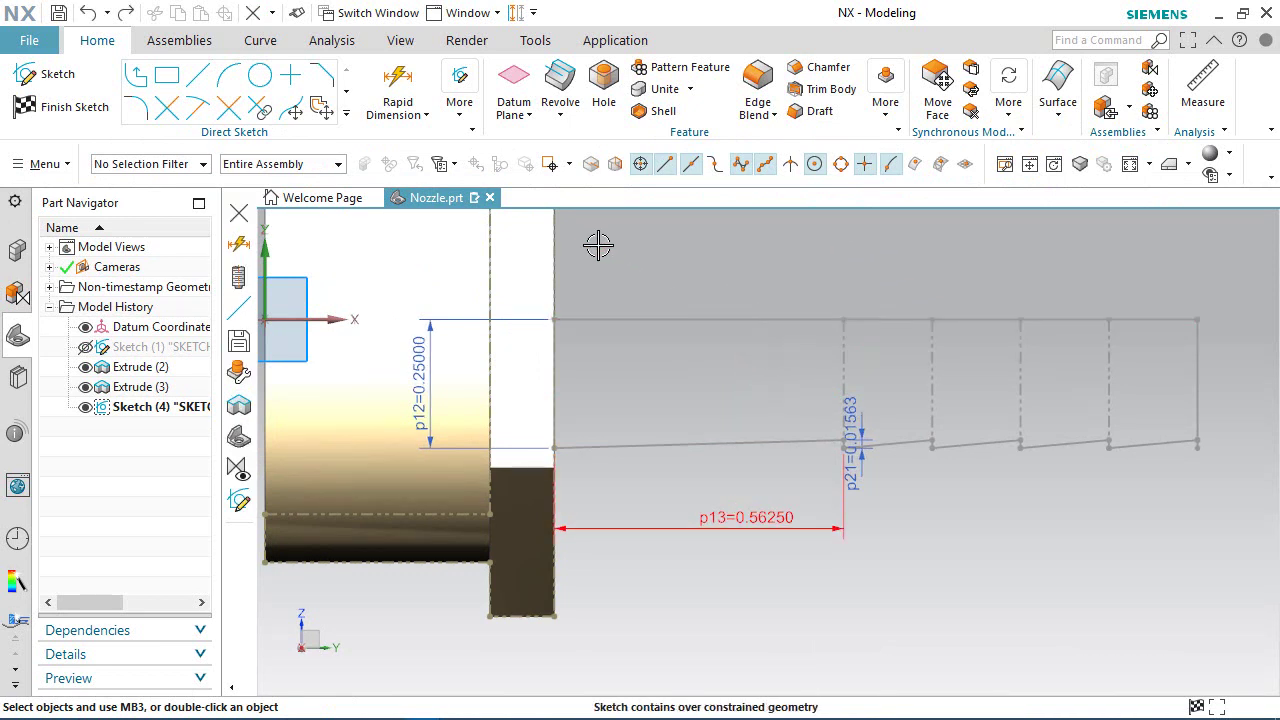
# Revolve the closed toothed outlet profile 360° about the ring's horizontal datum axis and unite it with the nozzle body.
pyautogui.click(560, 114)
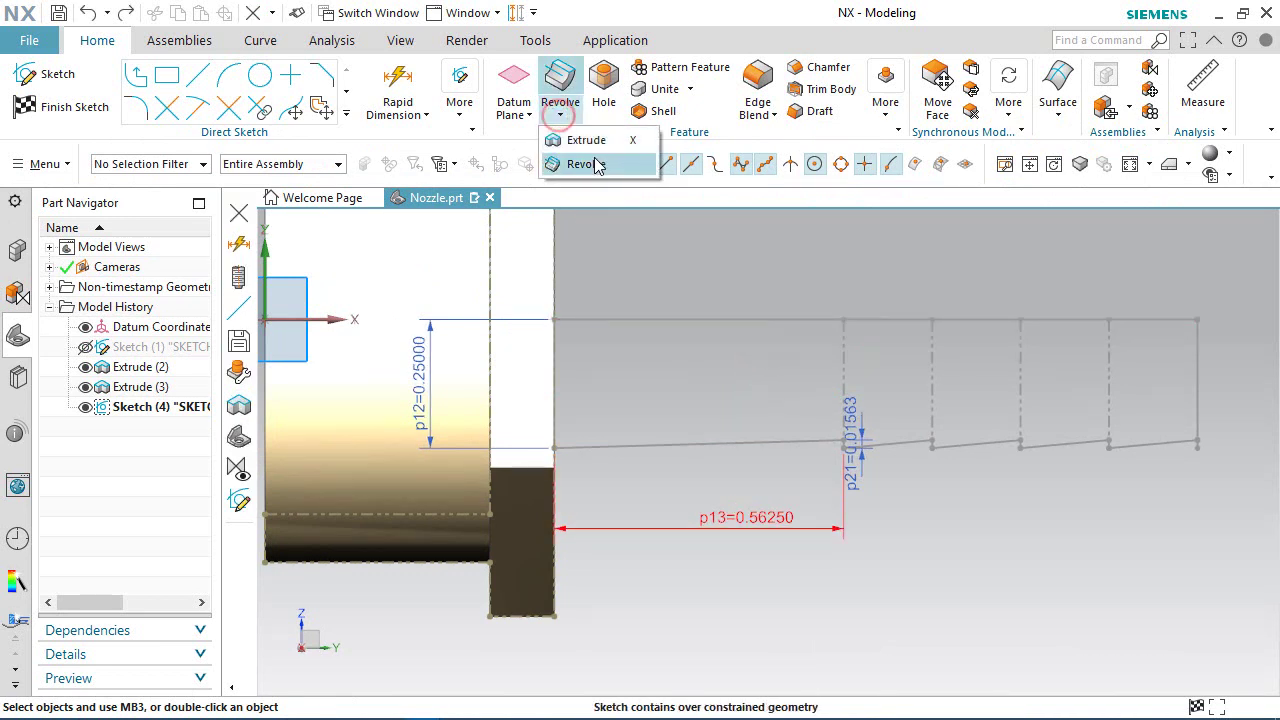
pyautogui.click(580, 163)
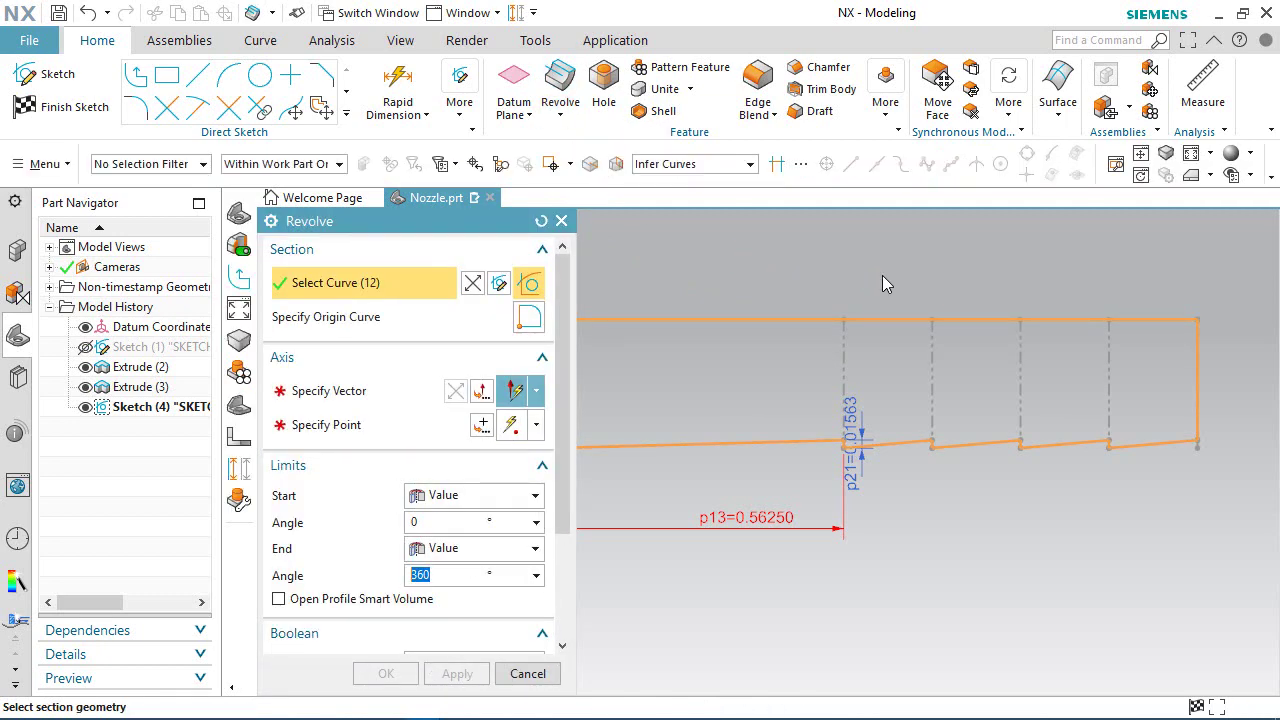
pyautogui.scroll(-3, 1044, 406)
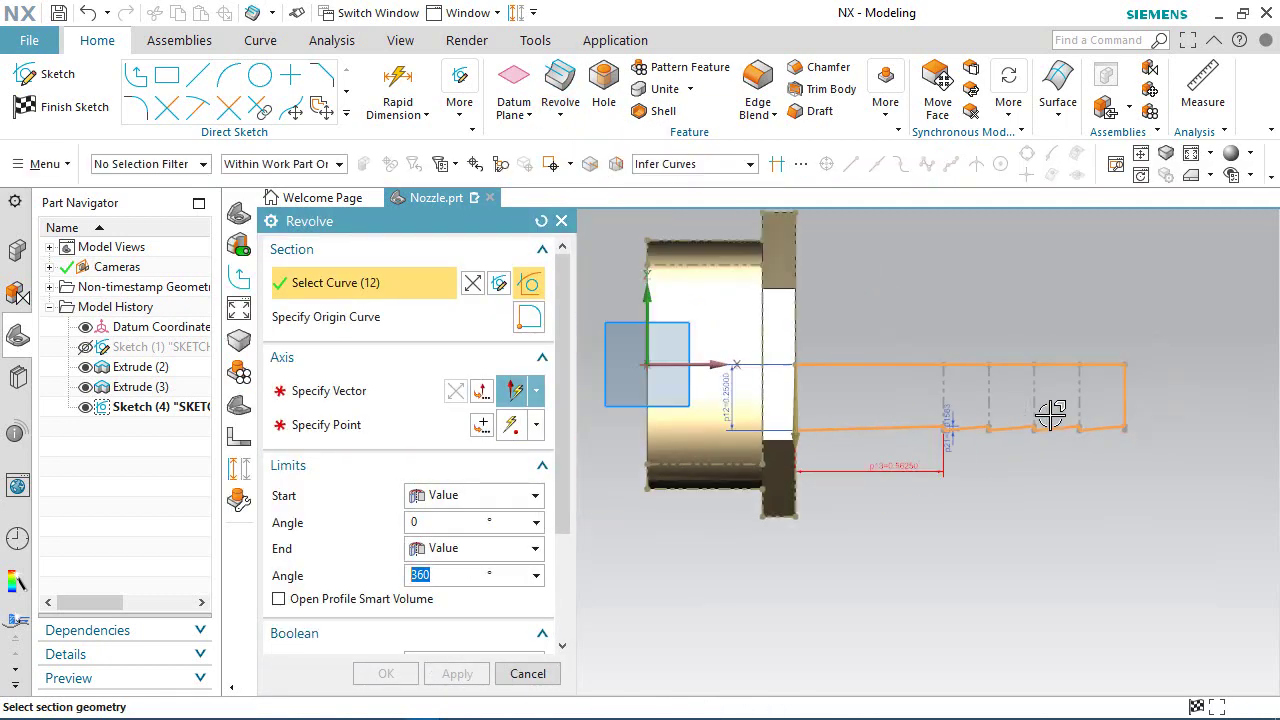
pyautogui.click(335, 391)
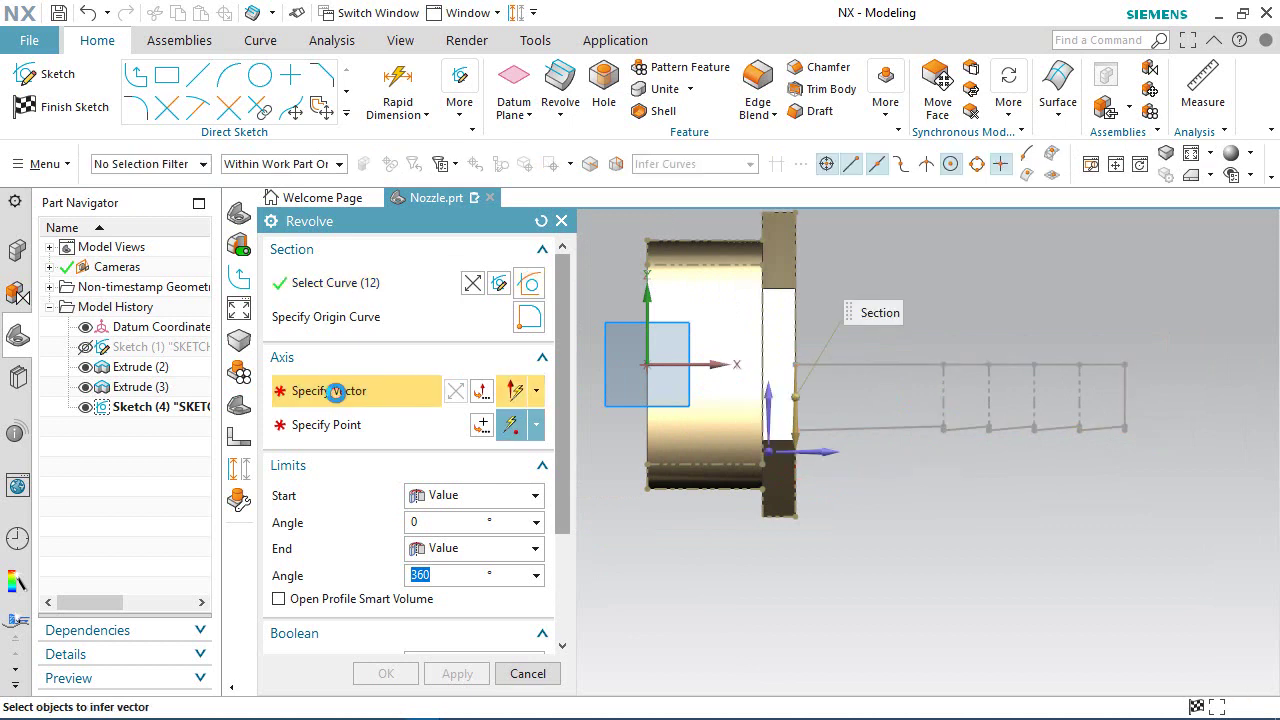
pyautogui.click(700, 365)
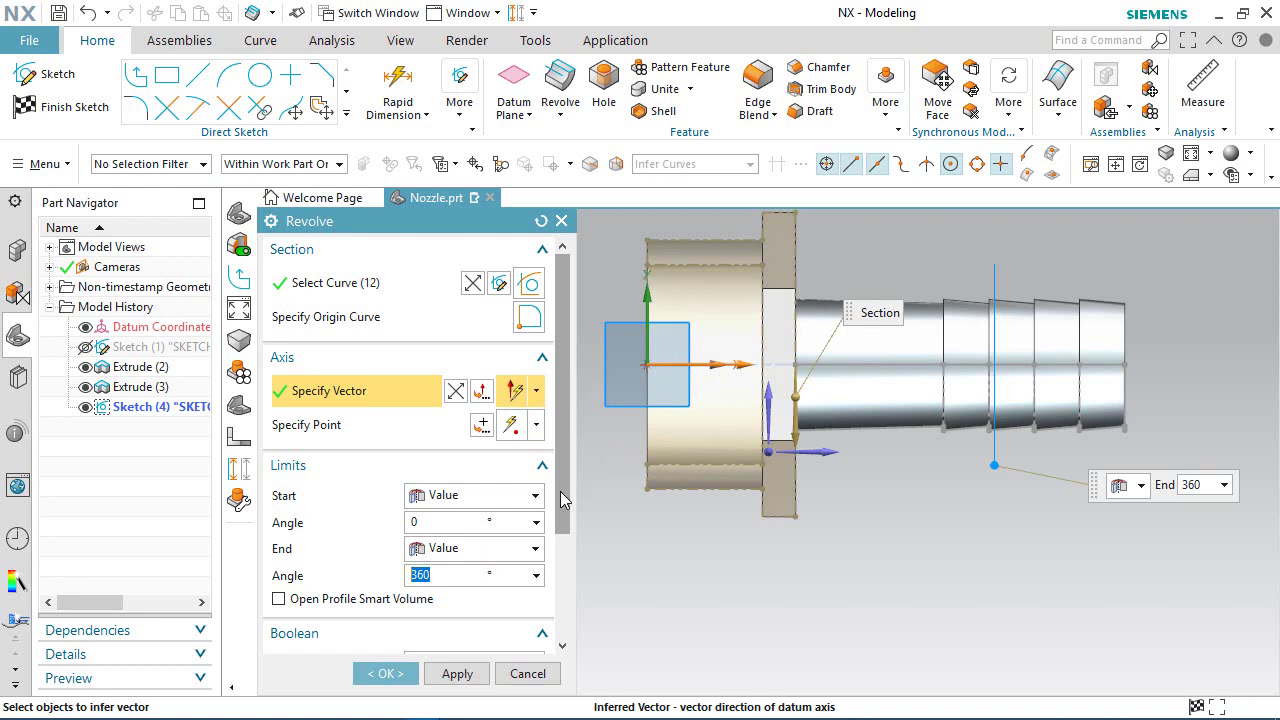
pyautogui.scroll(-3, 562, 498)
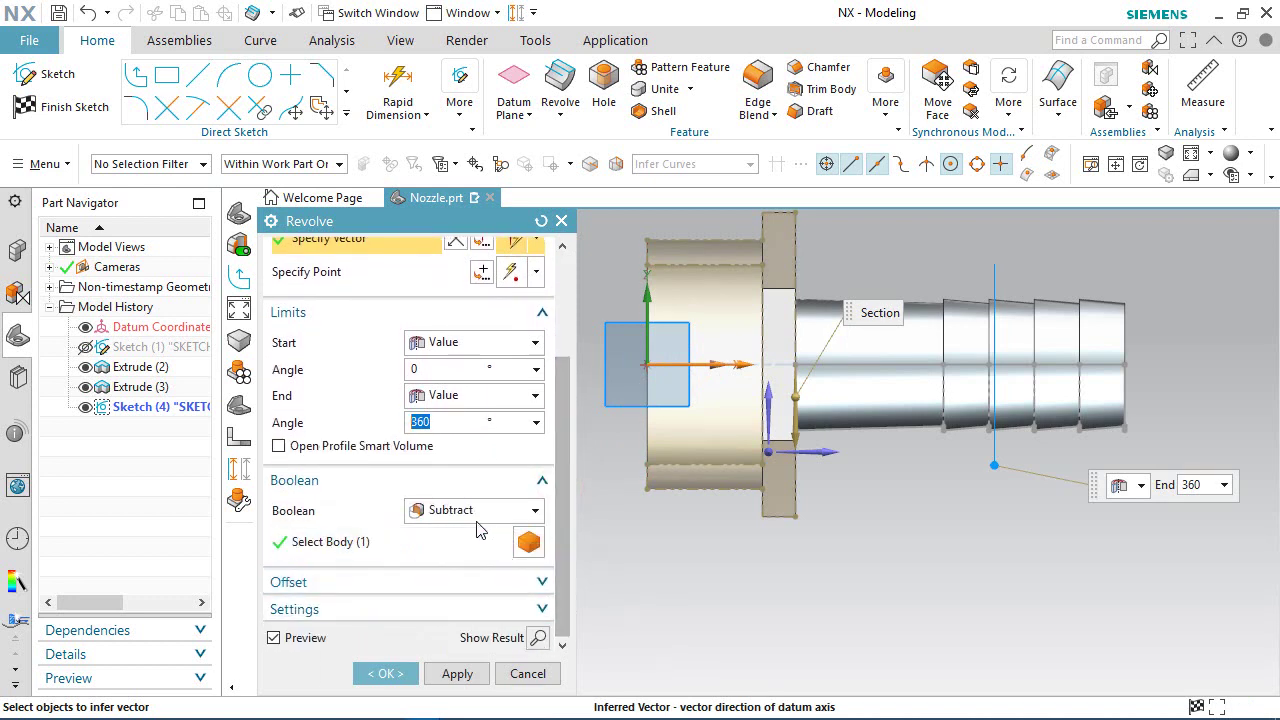
pyautogui.click(467, 511)
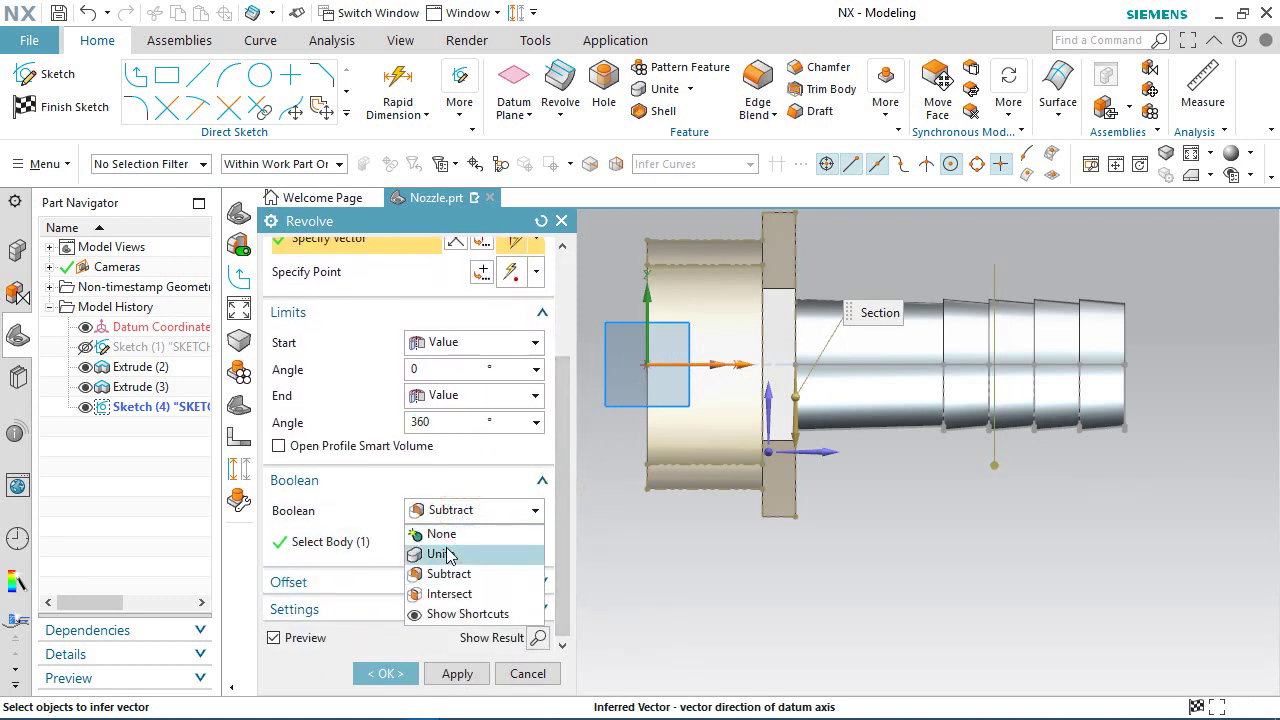
pyautogui.click(440, 554)
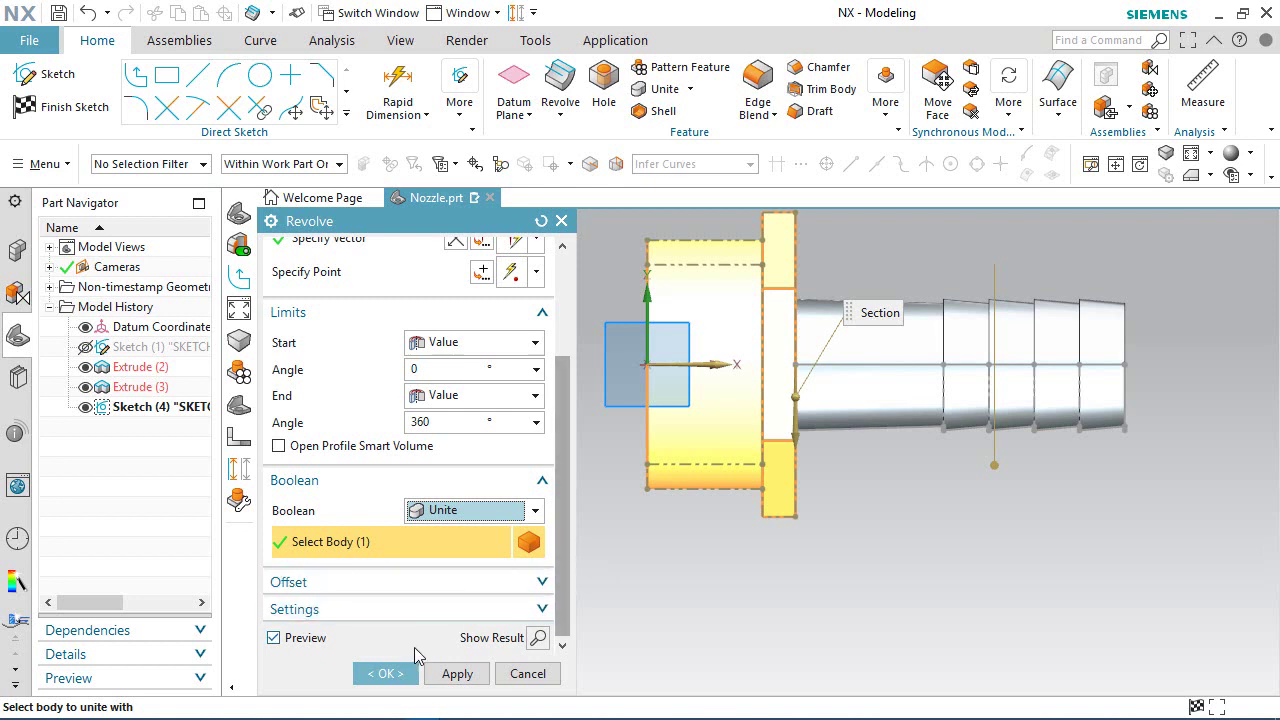
pyautogui.click(385, 673)
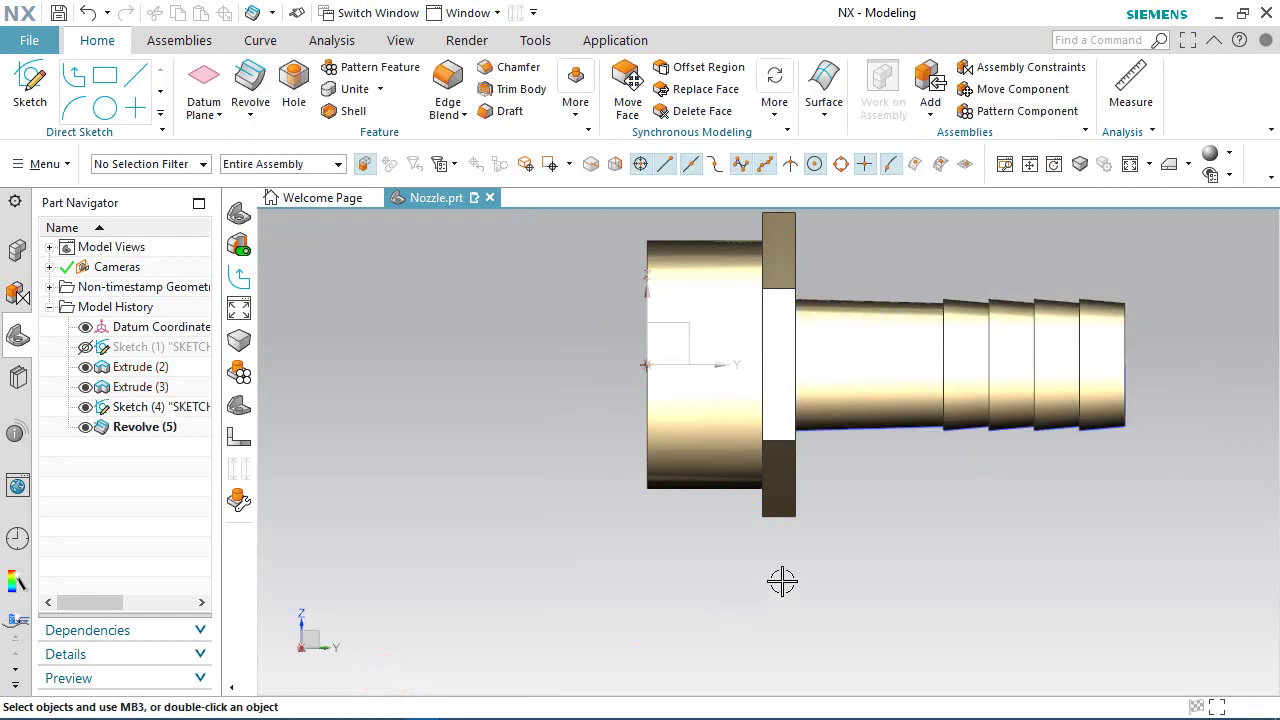
# Hide the outlet profile sketch and save the part.
pyautogui.click(860, 537)
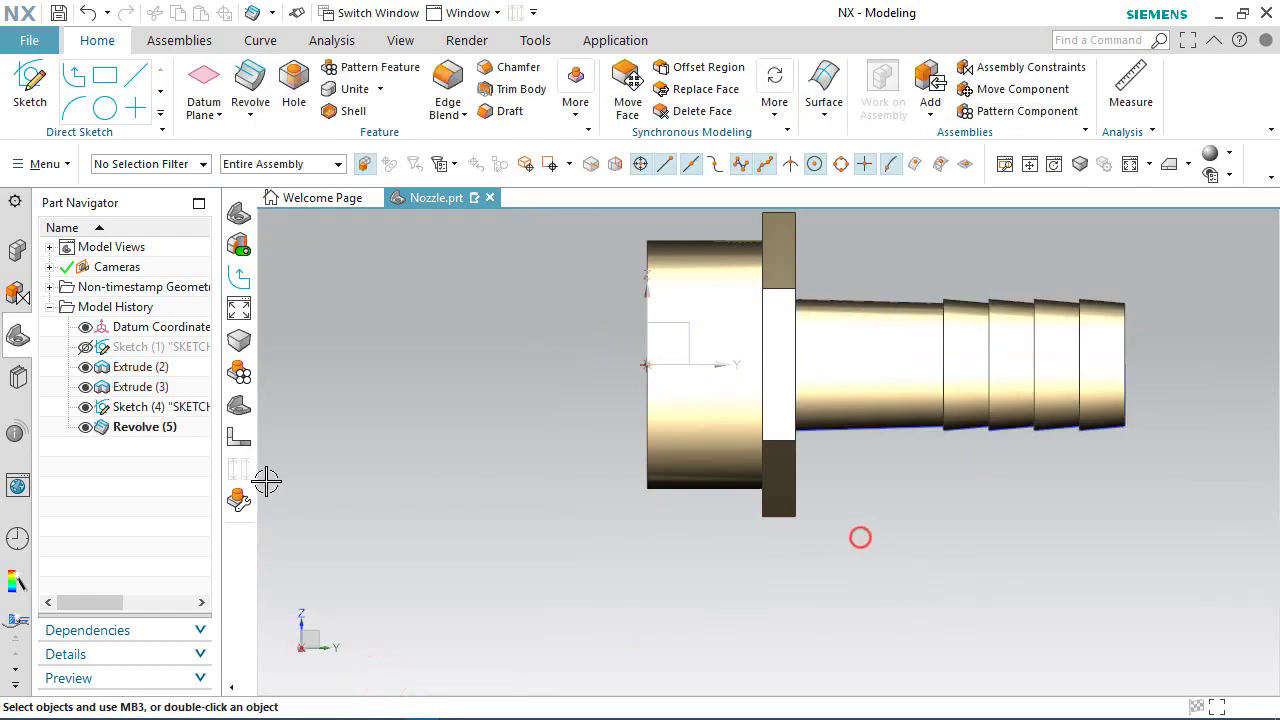
pyautogui.click(85, 408)
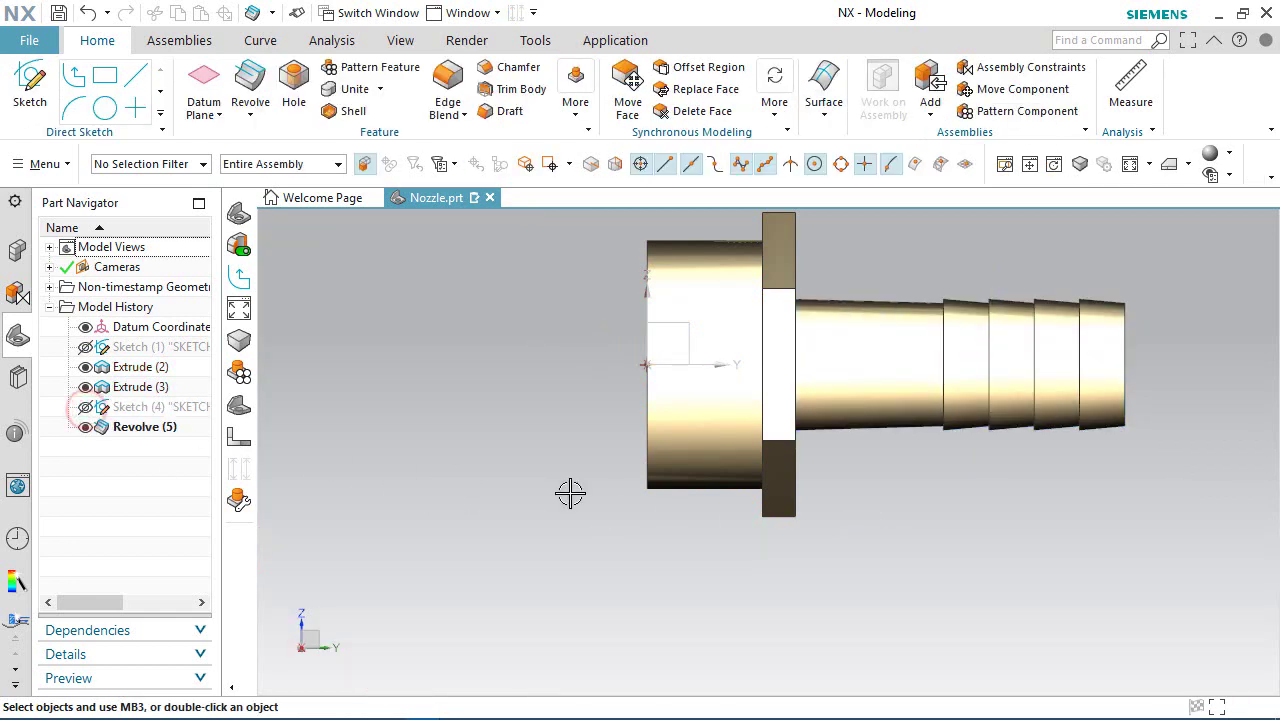
pyautogui.press('Home')
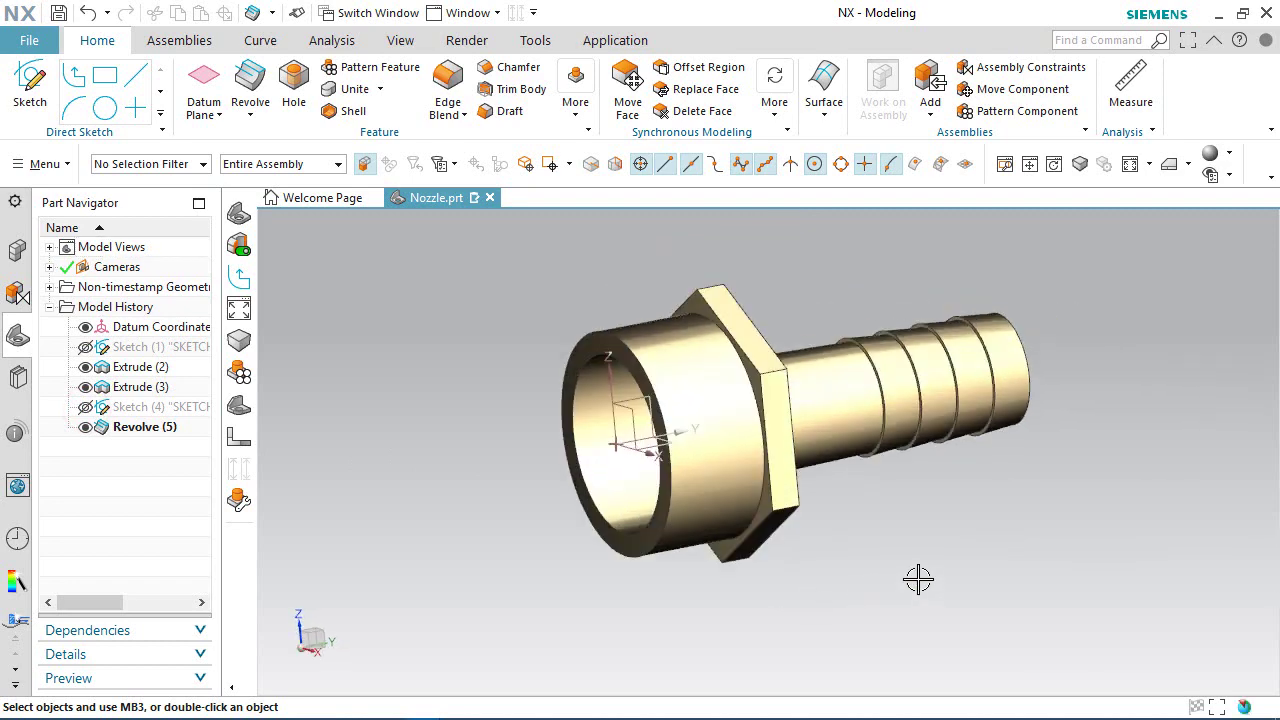
pyautogui.moveTo(791, 463); pyautogui.dragTo(828, 593, button='middle')
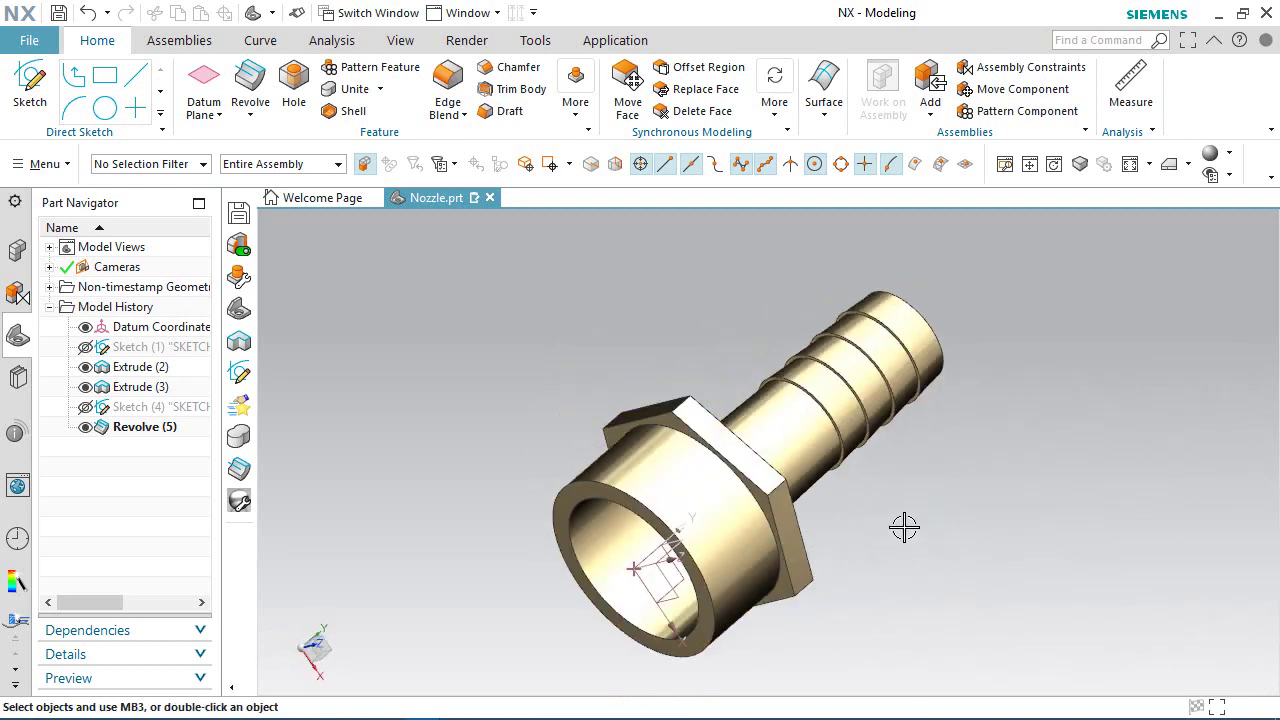
pyautogui.press('Home')
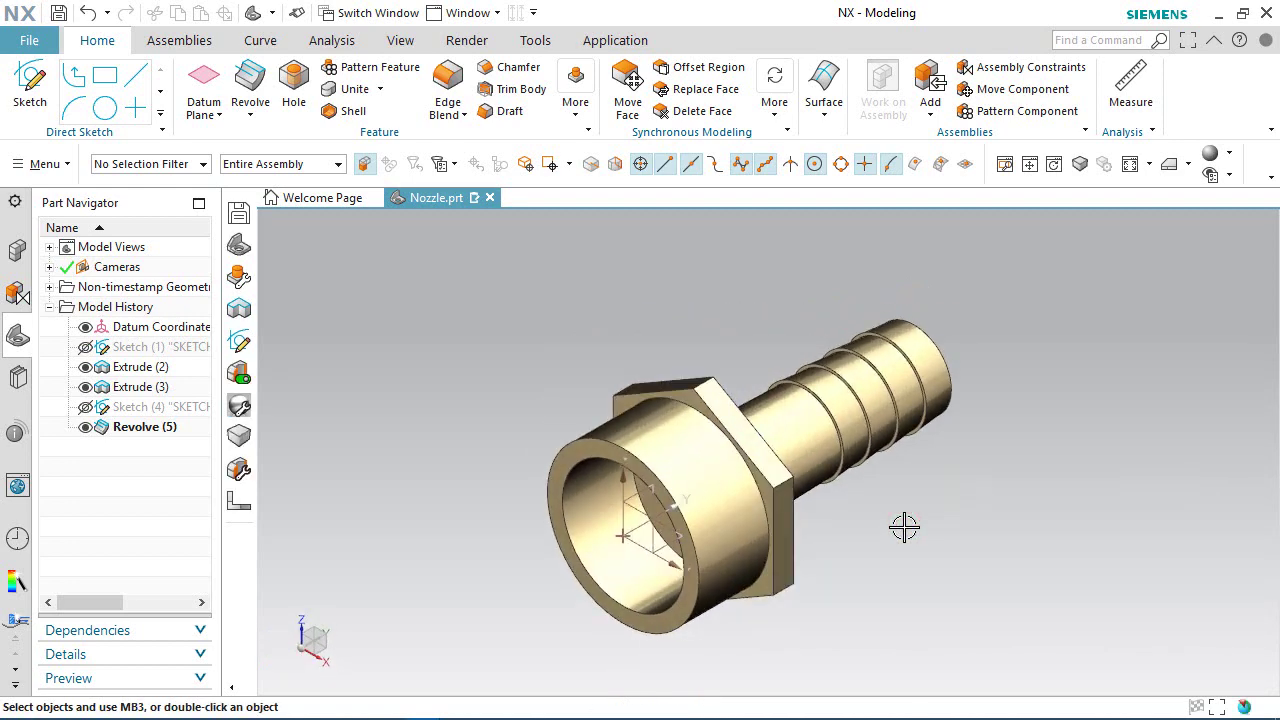
pyautogui.hotkey('ctrl', 's')
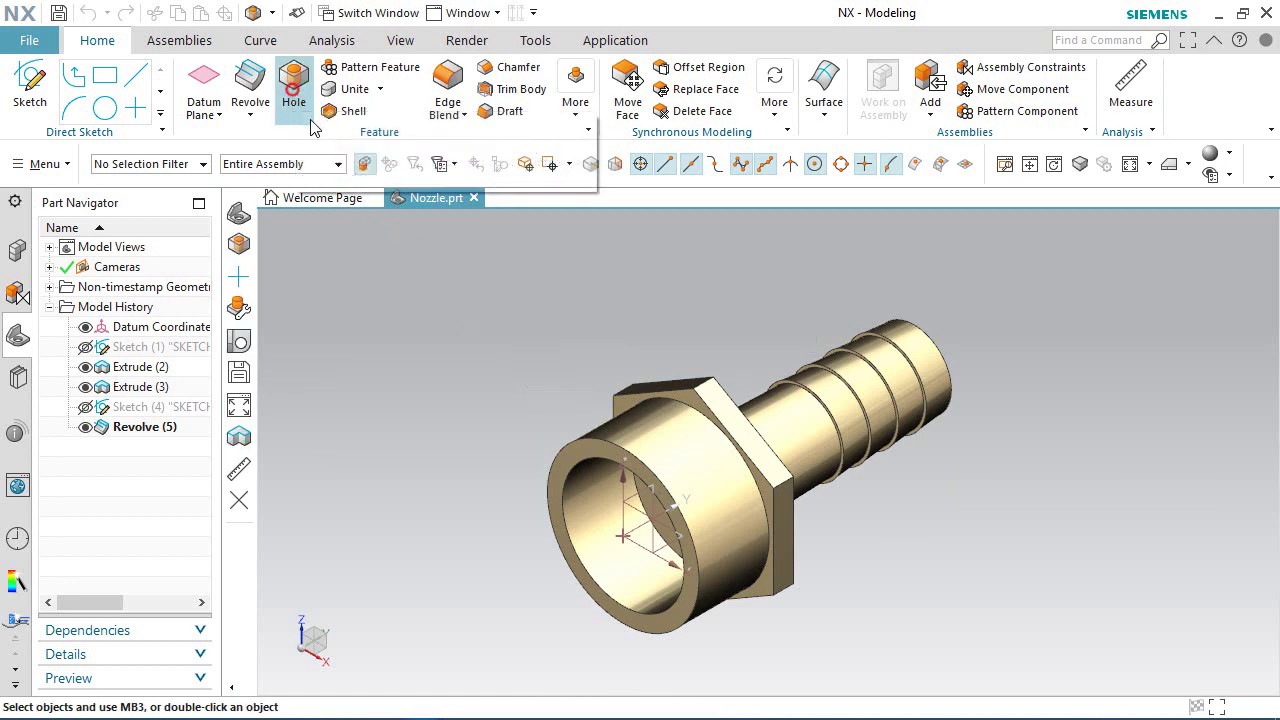
# Cut a simple 0.3438 in diameter hole through the body, centred on the toothed outlet's end face.
pyautogui.click(293, 82)
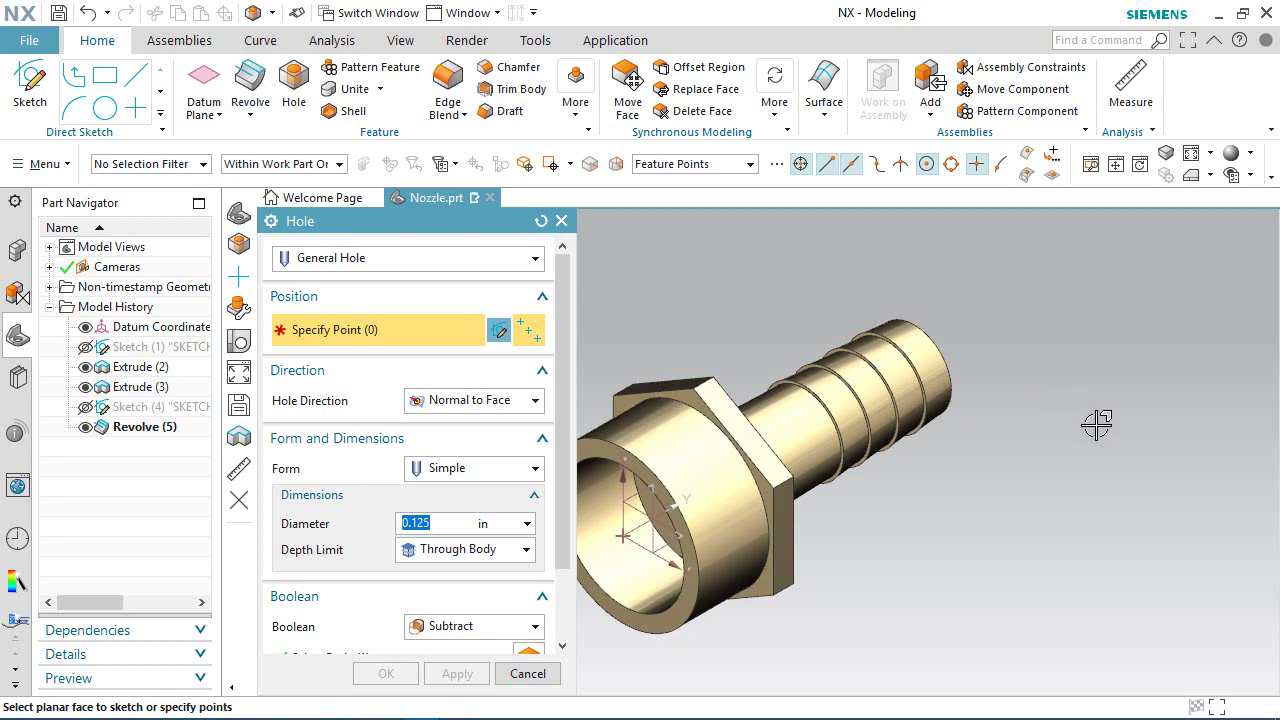
pyautogui.moveTo(1062, 430)
pyautogui.mouseDown(button='middle')
pyautogui.moveTo(1017, 434)
pyautogui.moveTo(888, 501)
pyautogui.moveTo(872, 472)
pyautogui.moveTo(890, 449)
pyautogui.moveTo(895, 460)
pyautogui.mouseUp(button='middle')
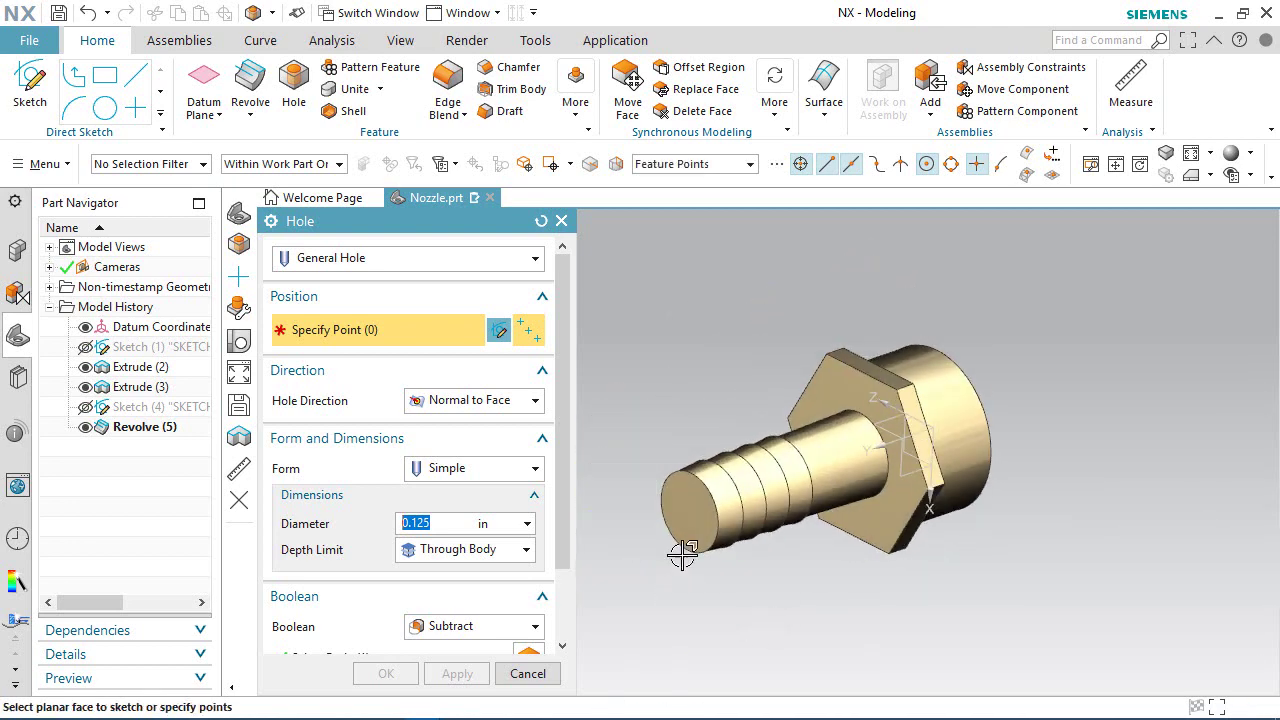
pyautogui.scroll(5, 686, 565)
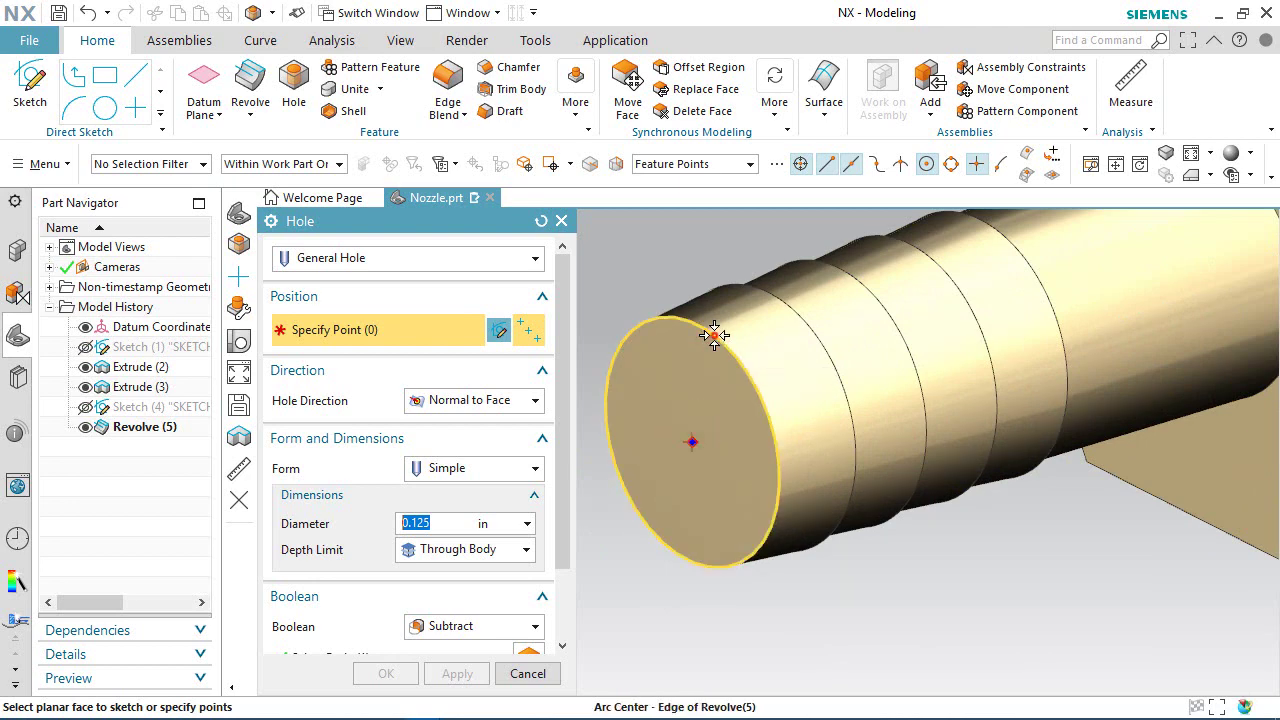
pyautogui.click(714, 337)
pyautogui.scroll(-3, 744, 566)
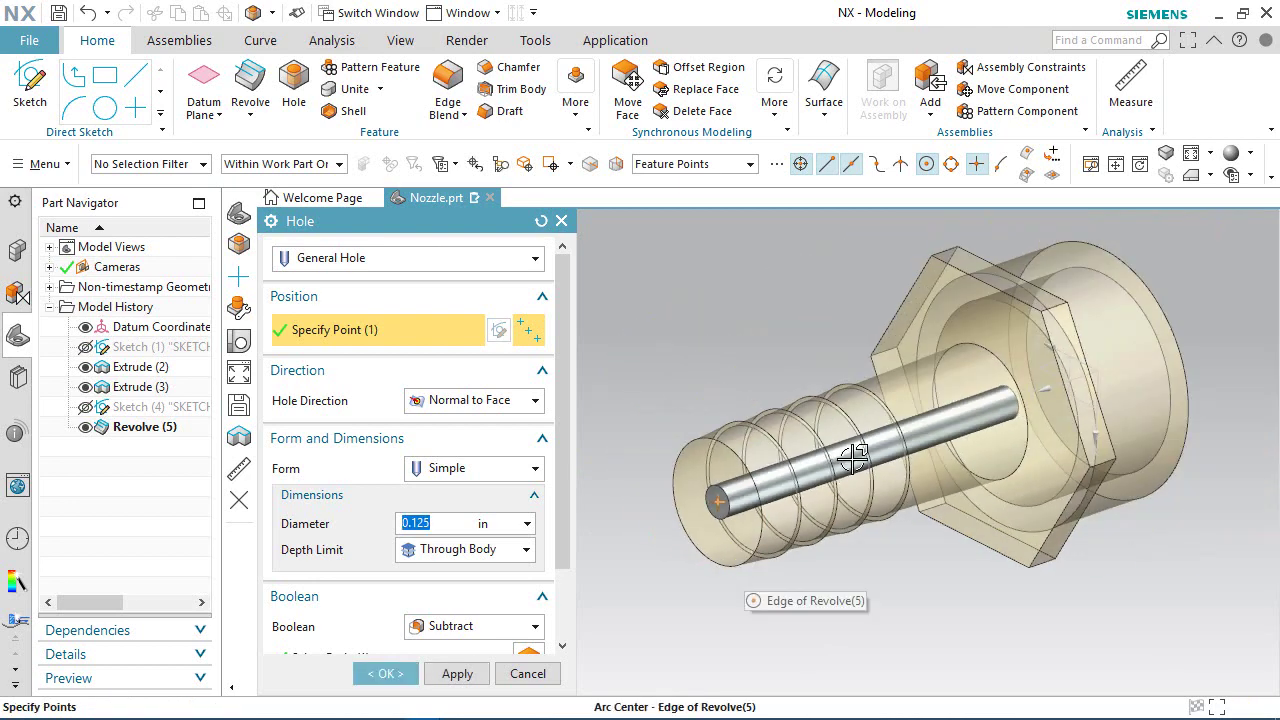
pyautogui.moveTo(850, 460); pyautogui.dragTo(585, 495, button='middle')
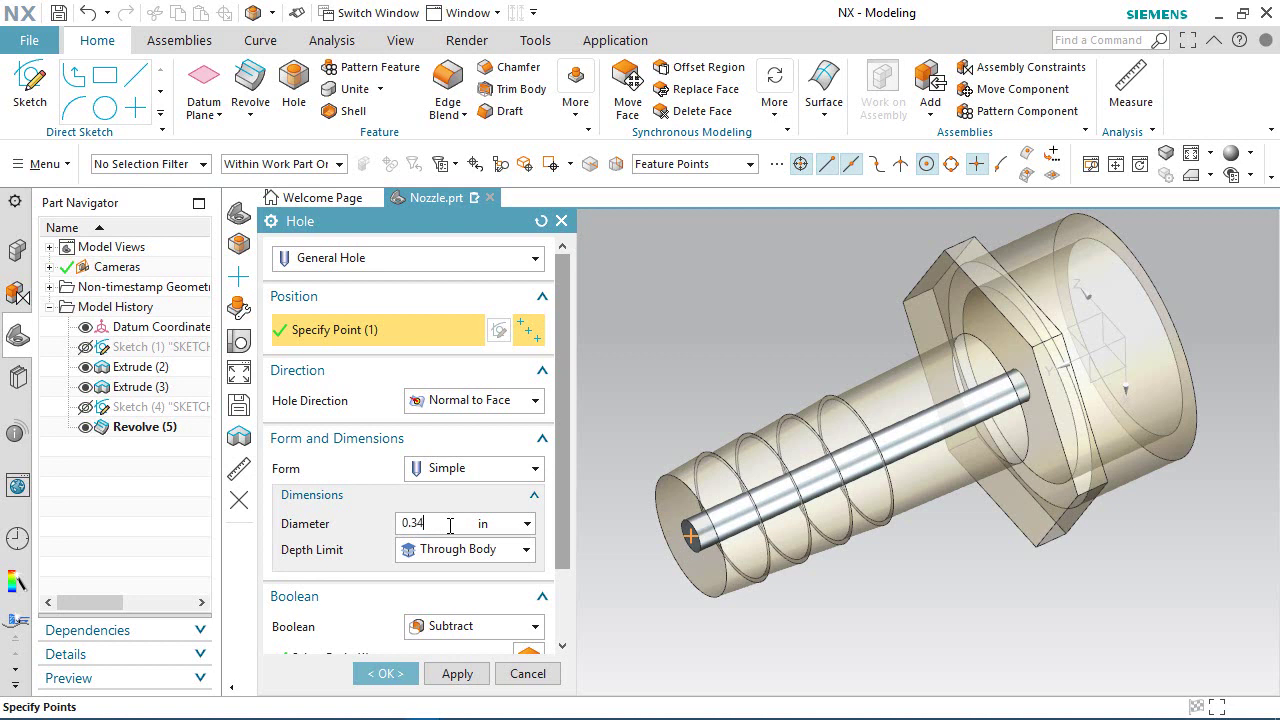
pyautogui.press('Return')
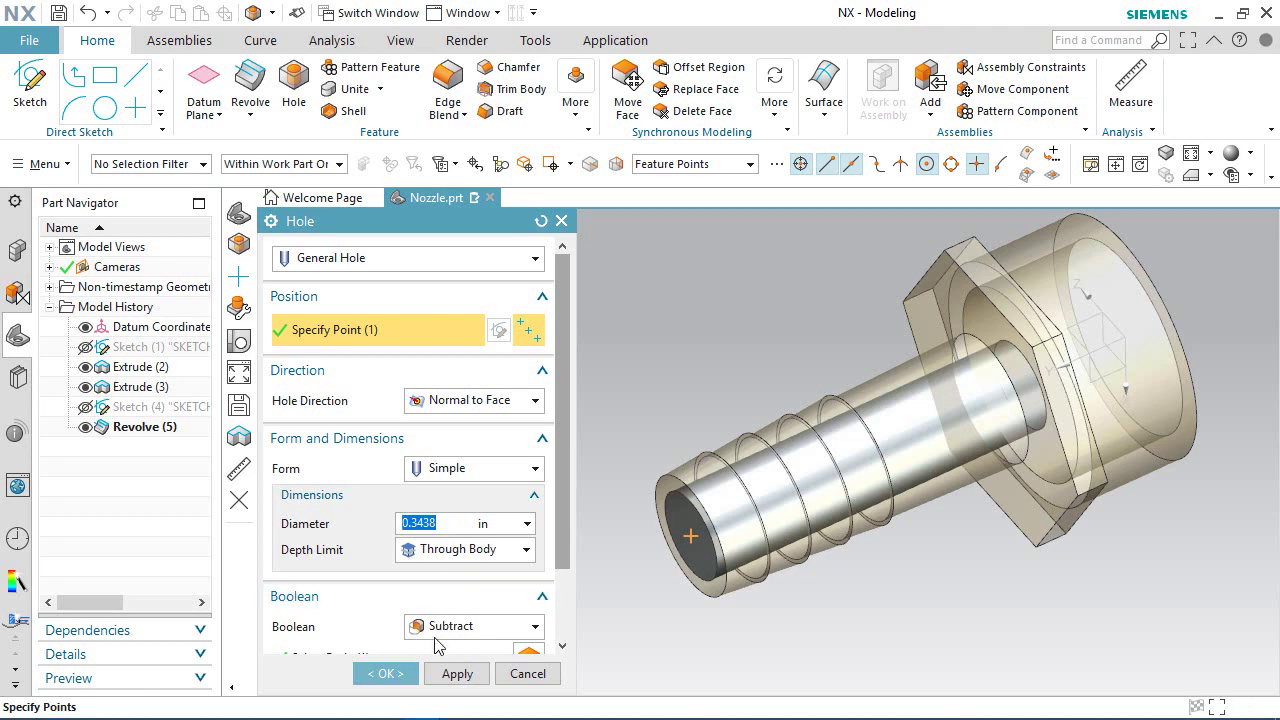
pyautogui.click(400, 673)
# Save the nozzle part with its bored outlet.
pyautogui.moveTo(711, 606); pyautogui.dragTo(848, 525, button='middle')
pyautogui.press('Home')
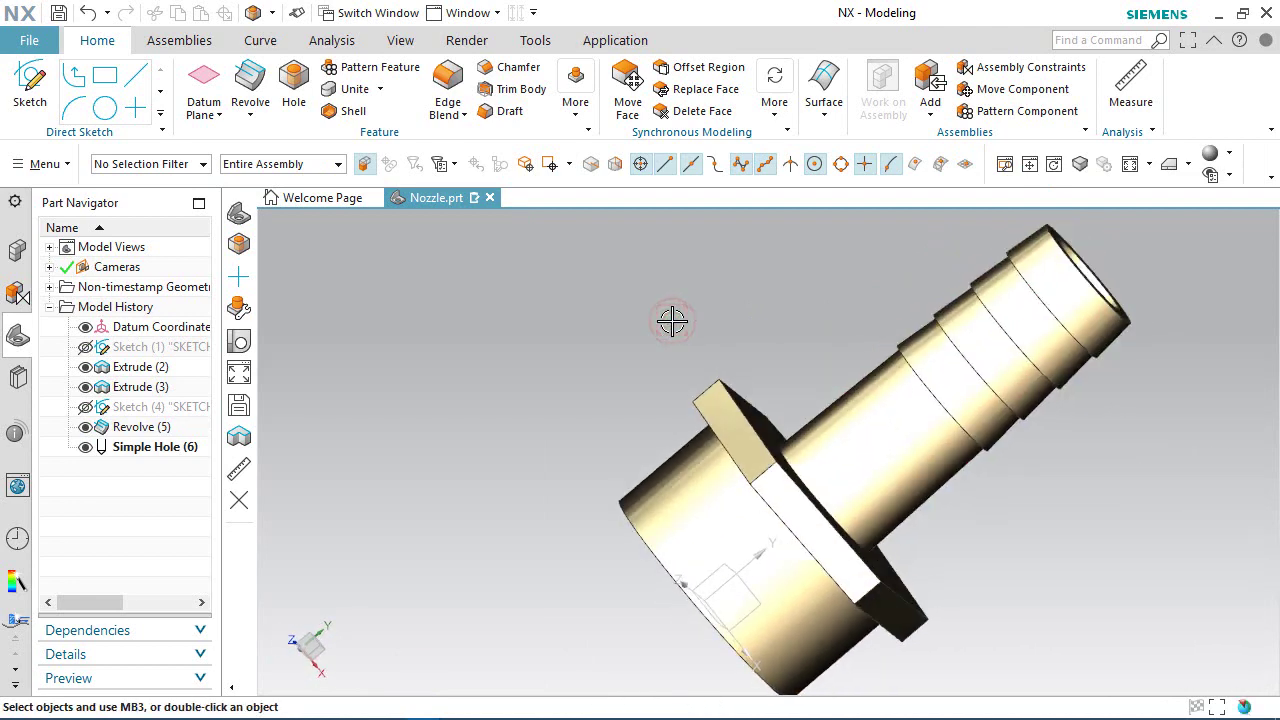
pyautogui.click(59, 13)
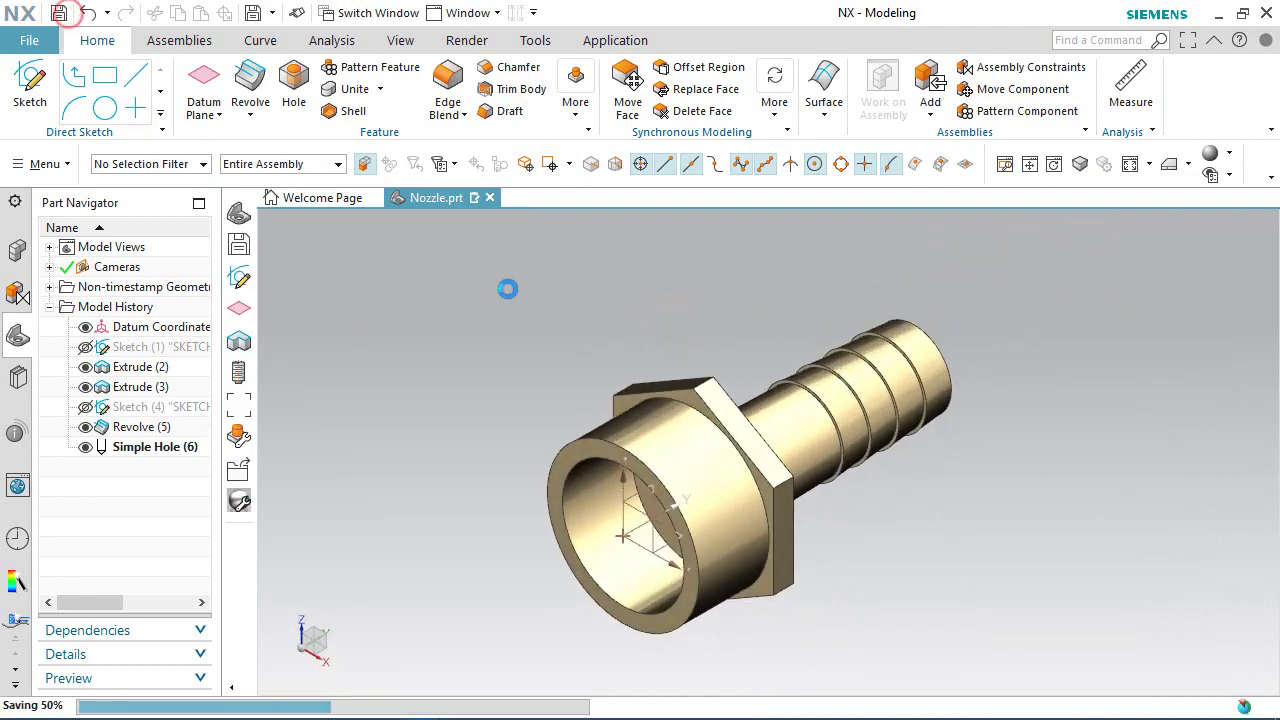
pyautogui.click(443, 340)
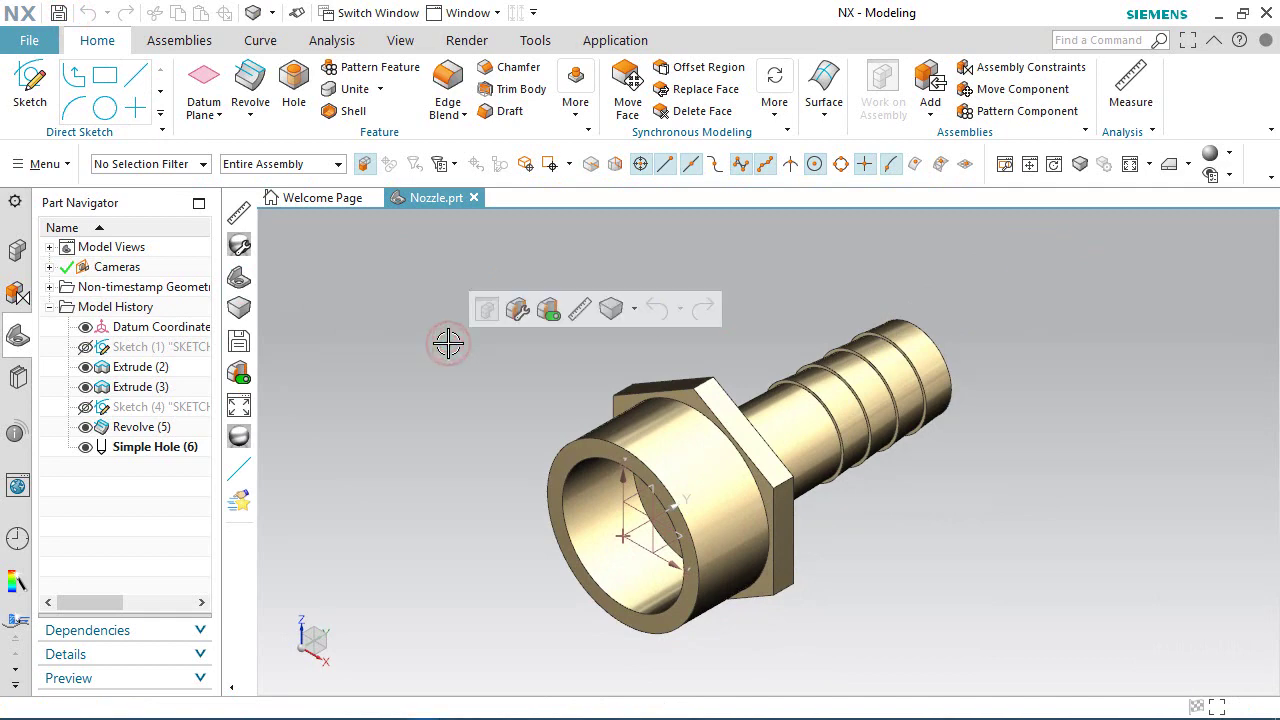
# Set up a detailed right-hand thread on the outer cylindrical face of the ring.
pyautogui.click(576, 90)
pyautogui.click(594, 162)
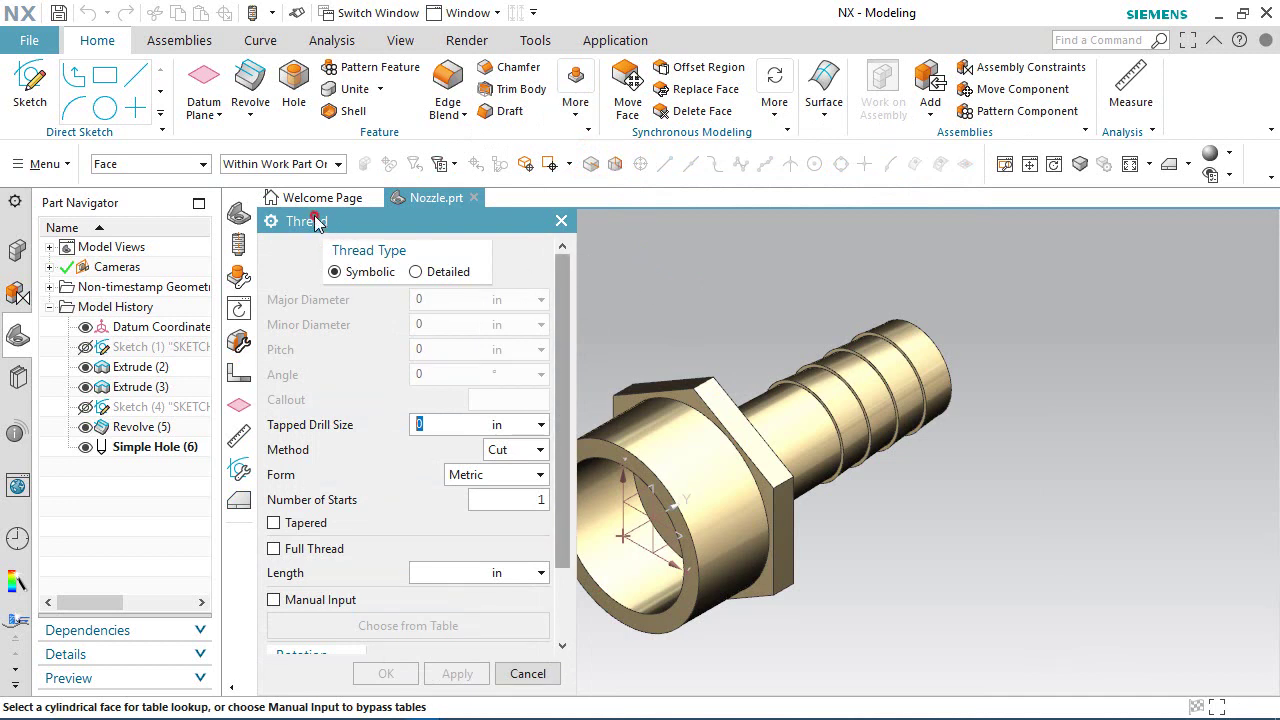
pyautogui.click(416, 272)
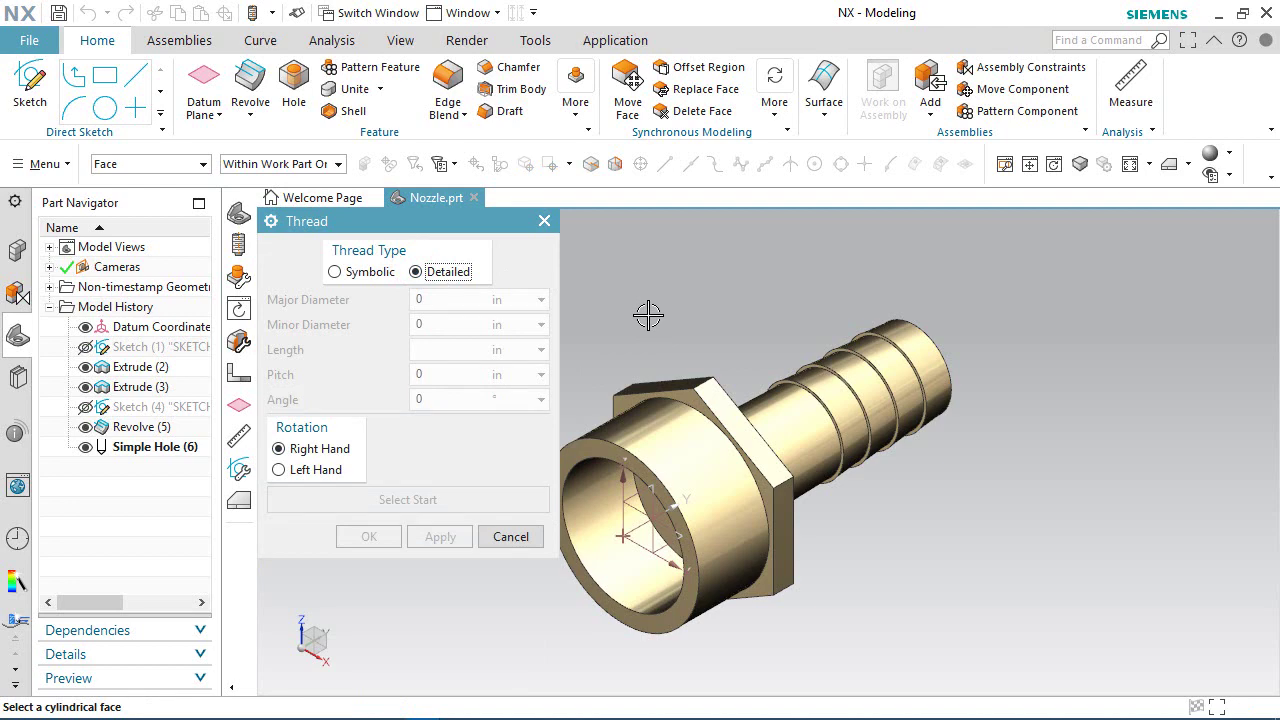
pyautogui.scroll(-1, 971, 503)
pyautogui.scroll(4, 708, 429)
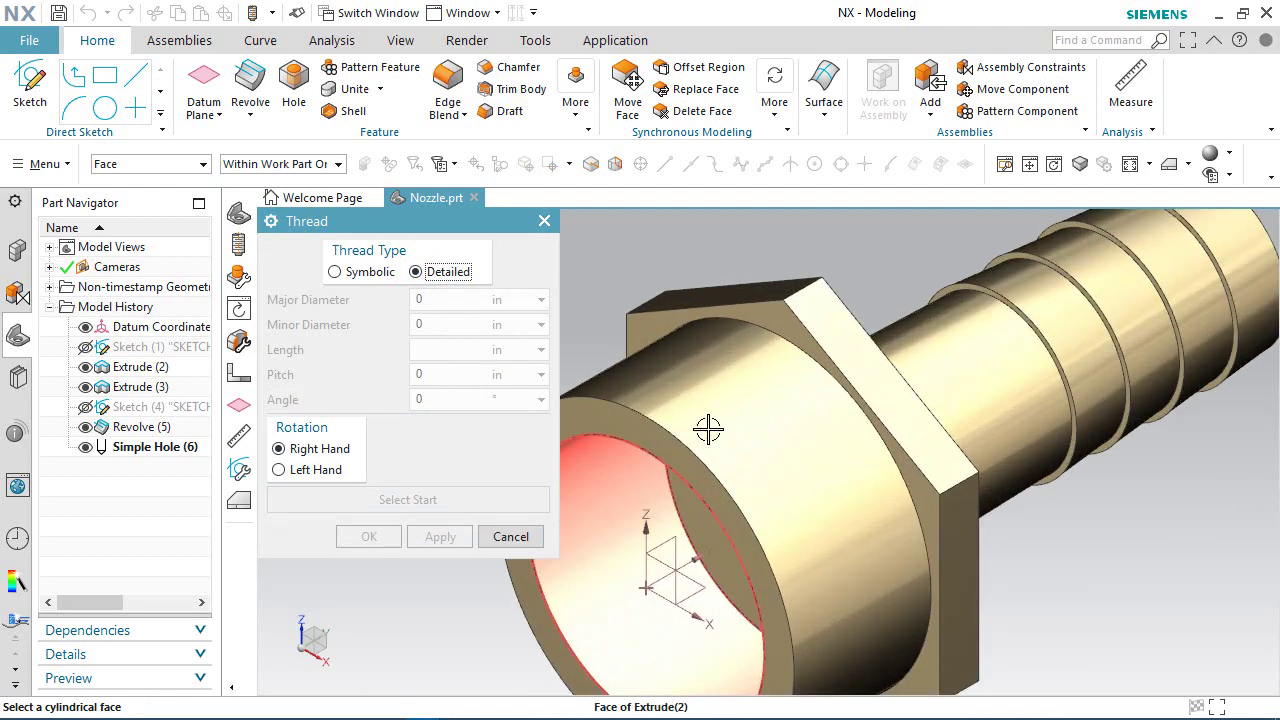
pyautogui.click(726, 409)
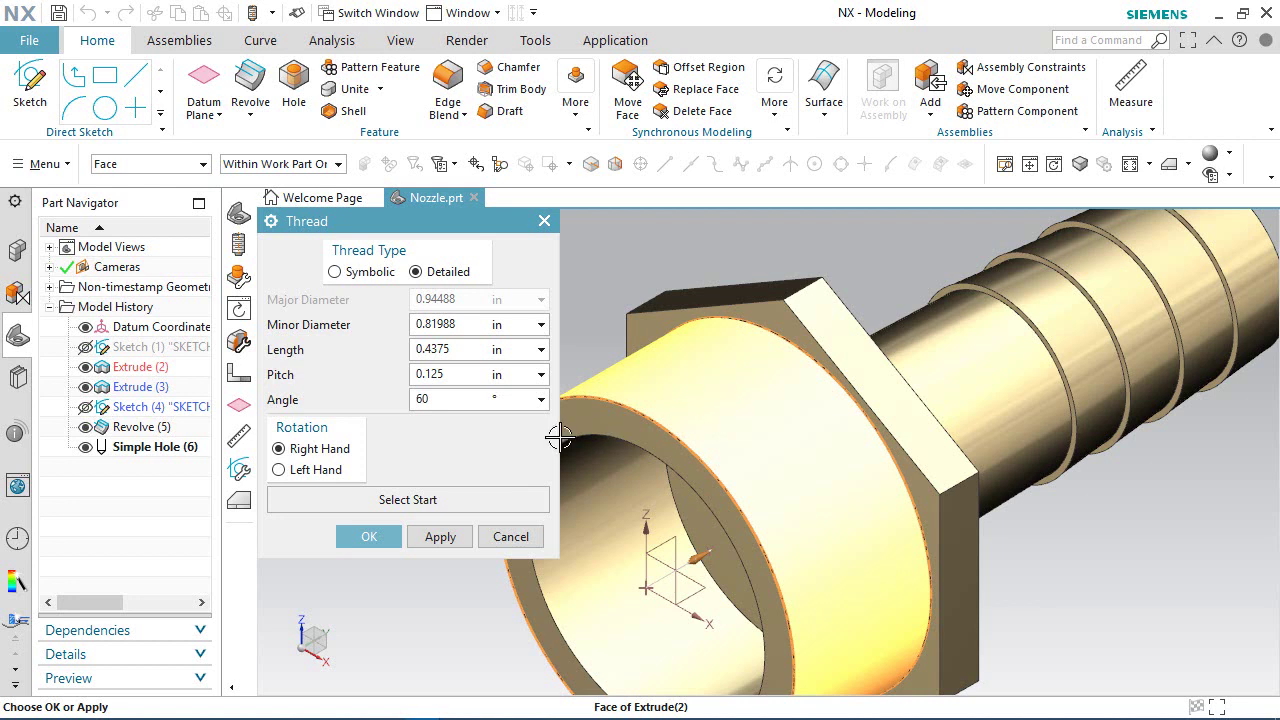
# Start the thread at the hexagonal head's ring-side face with Do Not Extend, and create it with 1/15 in pitch and 55° angle.
pyautogui.click(405, 500)
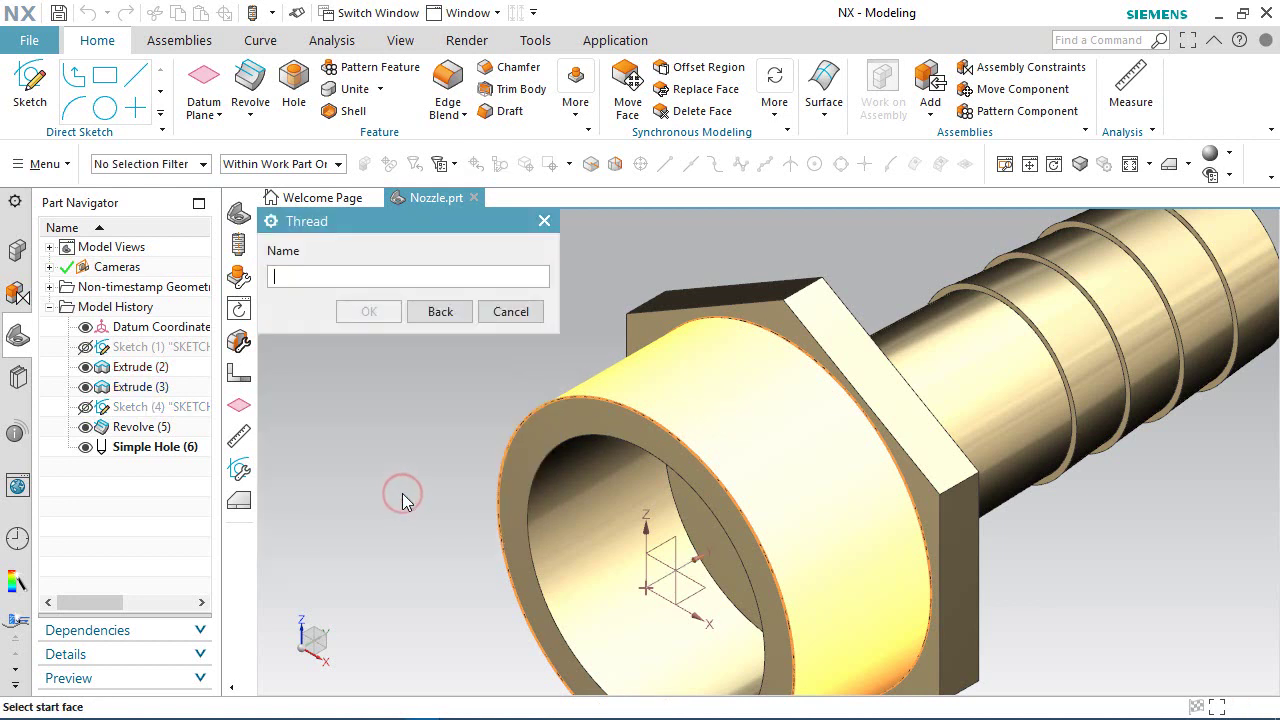
pyautogui.click(776, 318)
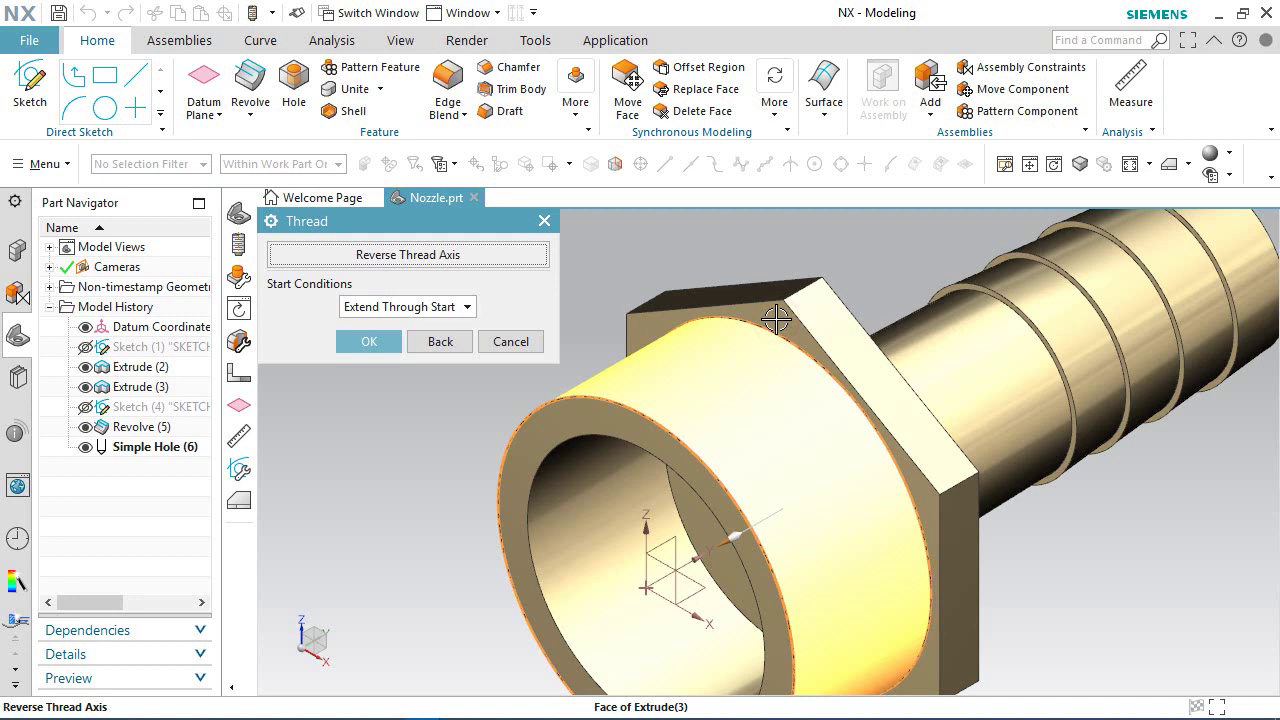
pyautogui.scroll(2, 776, 319)
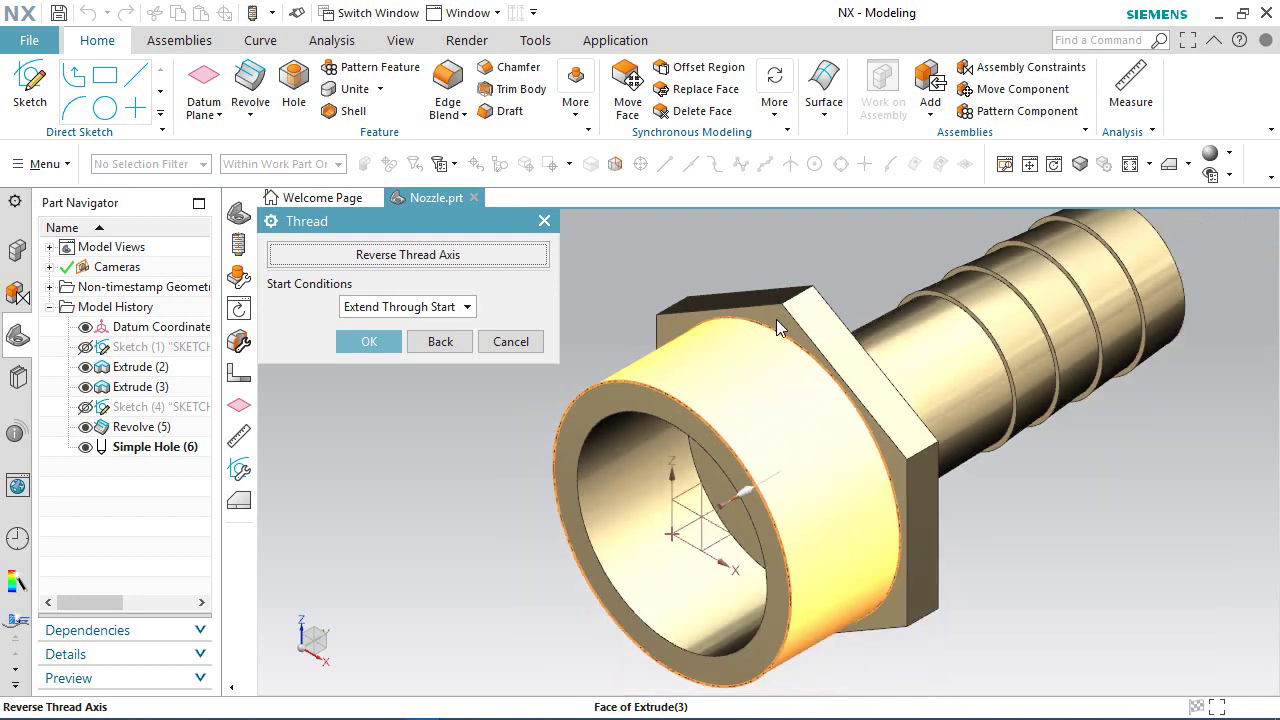
pyautogui.click(428, 310)
pyautogui.click(398, 346)
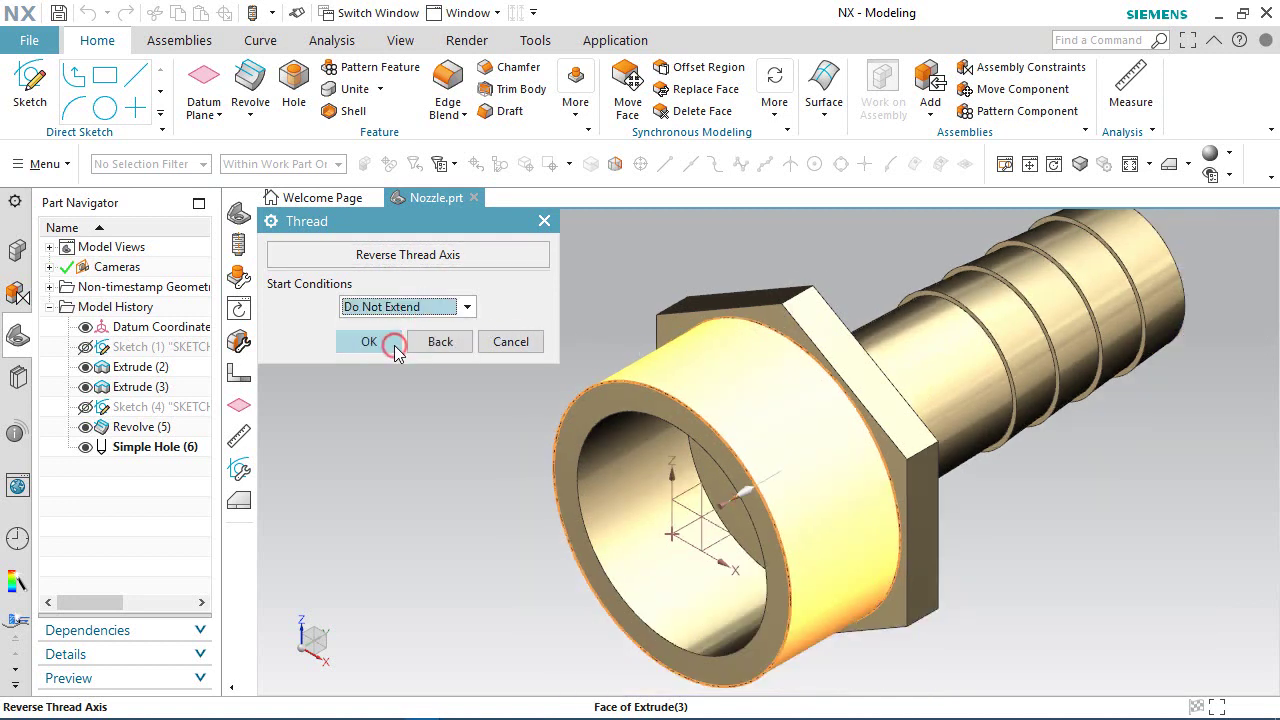
pyautogui.click(369, 346)
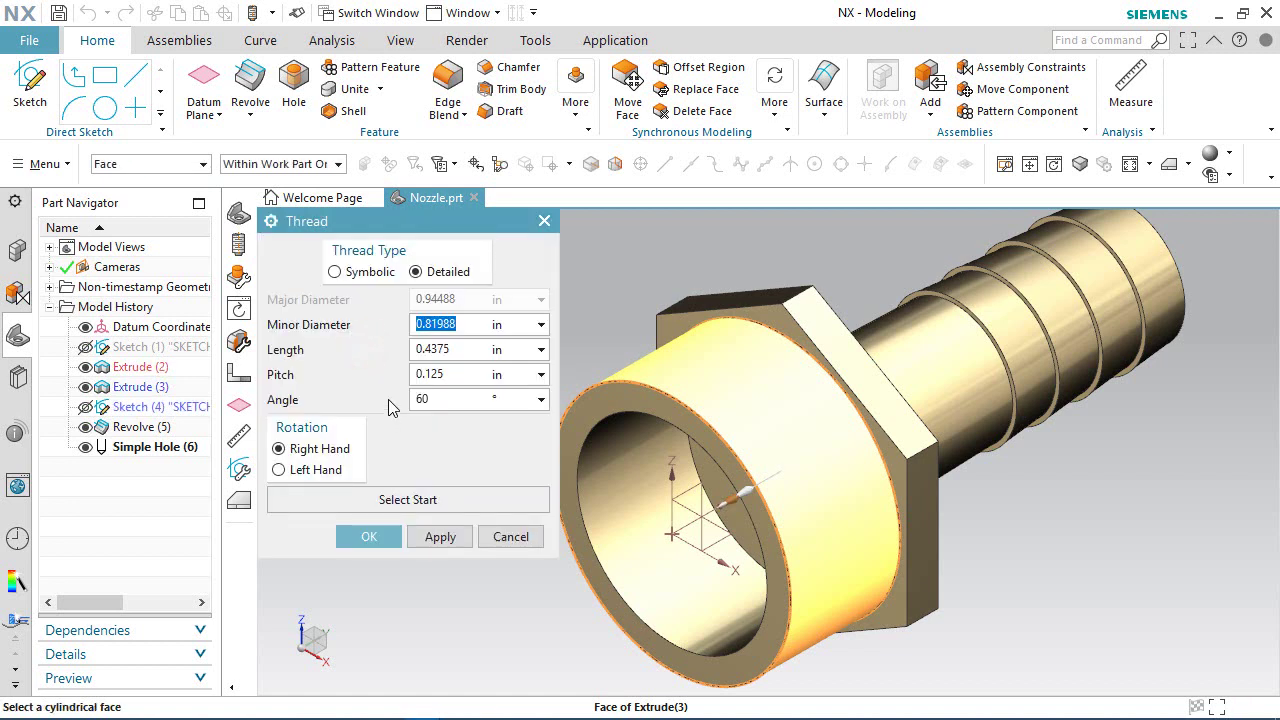
pyautogui.doubleClick(463, 375)
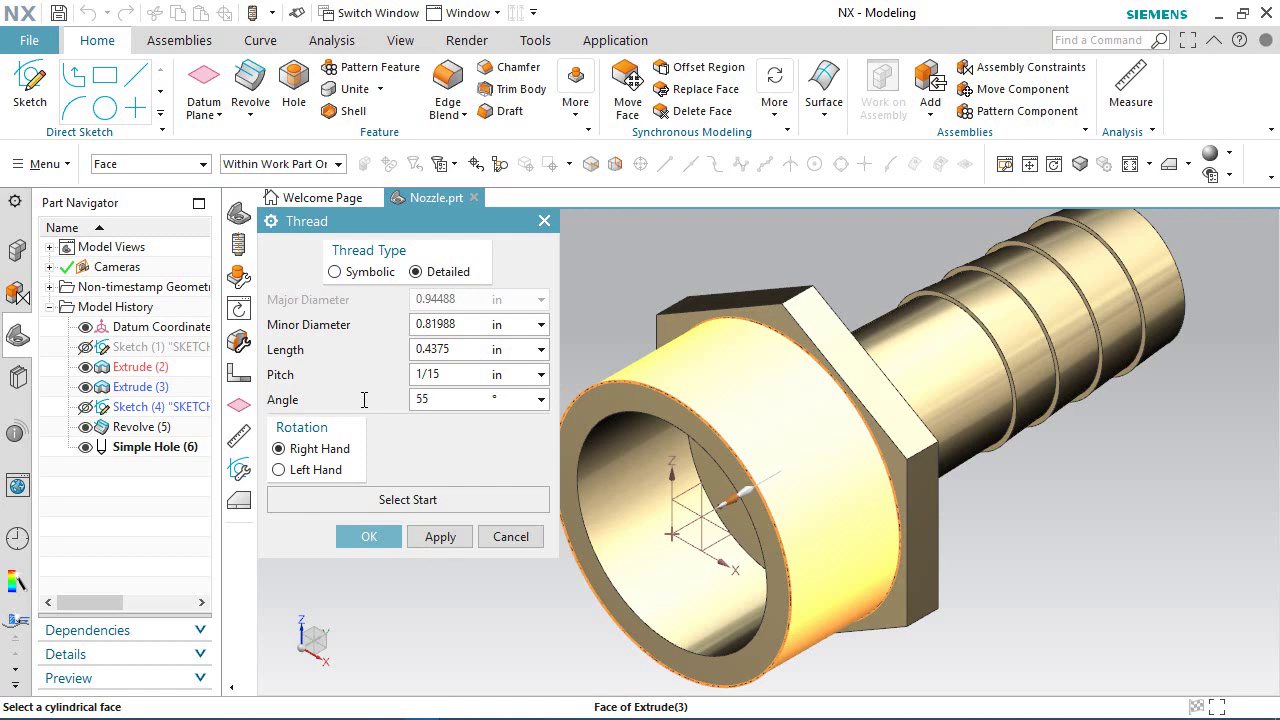
pyautogui.click(374, 537)
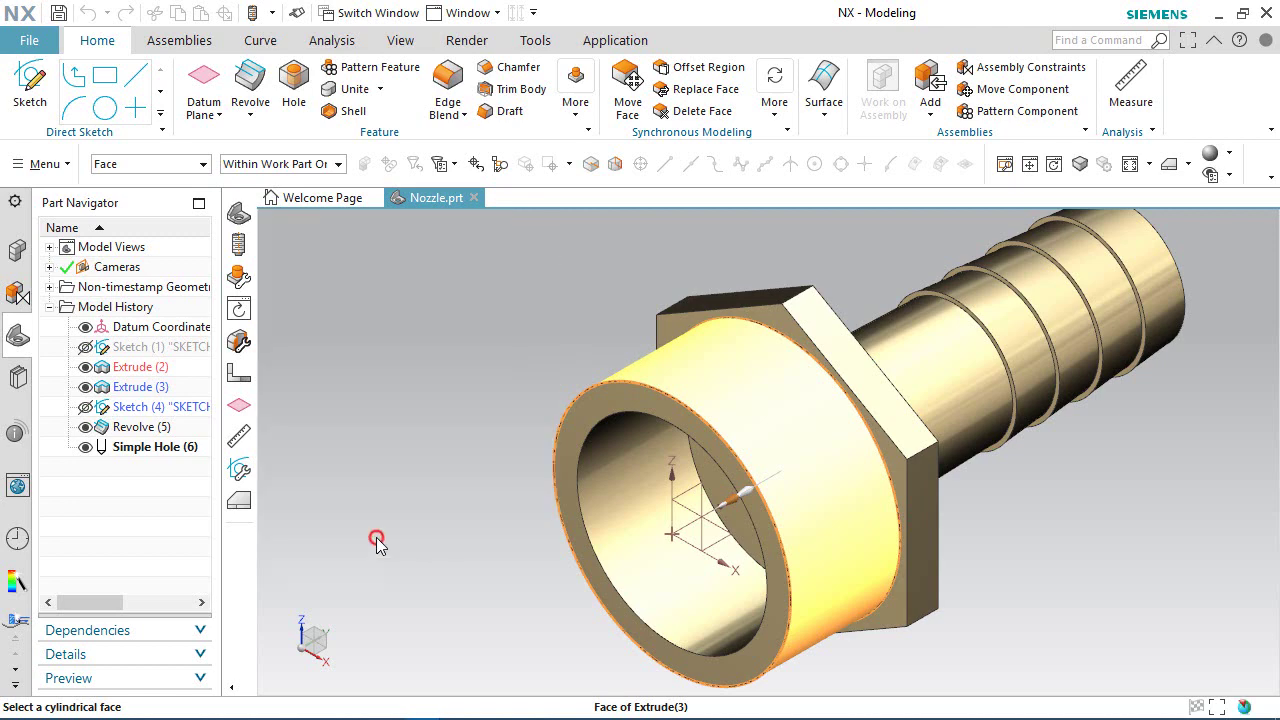
# Check the finished thread around the ring and save the nozzle part.
pyautogui.click(448, 411)
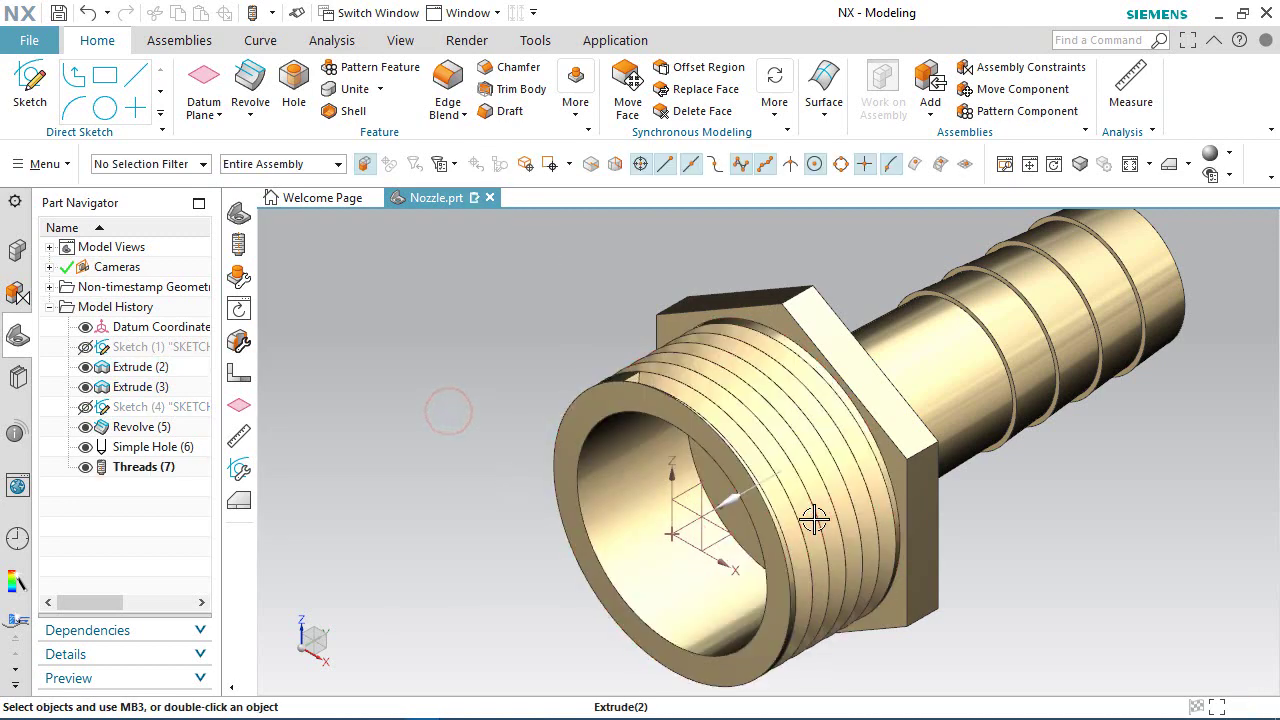
pyautogui.moveTo(791, 514); pyautogui.dragTo(745, 707, button='middle')
pyautogui.press('Home')
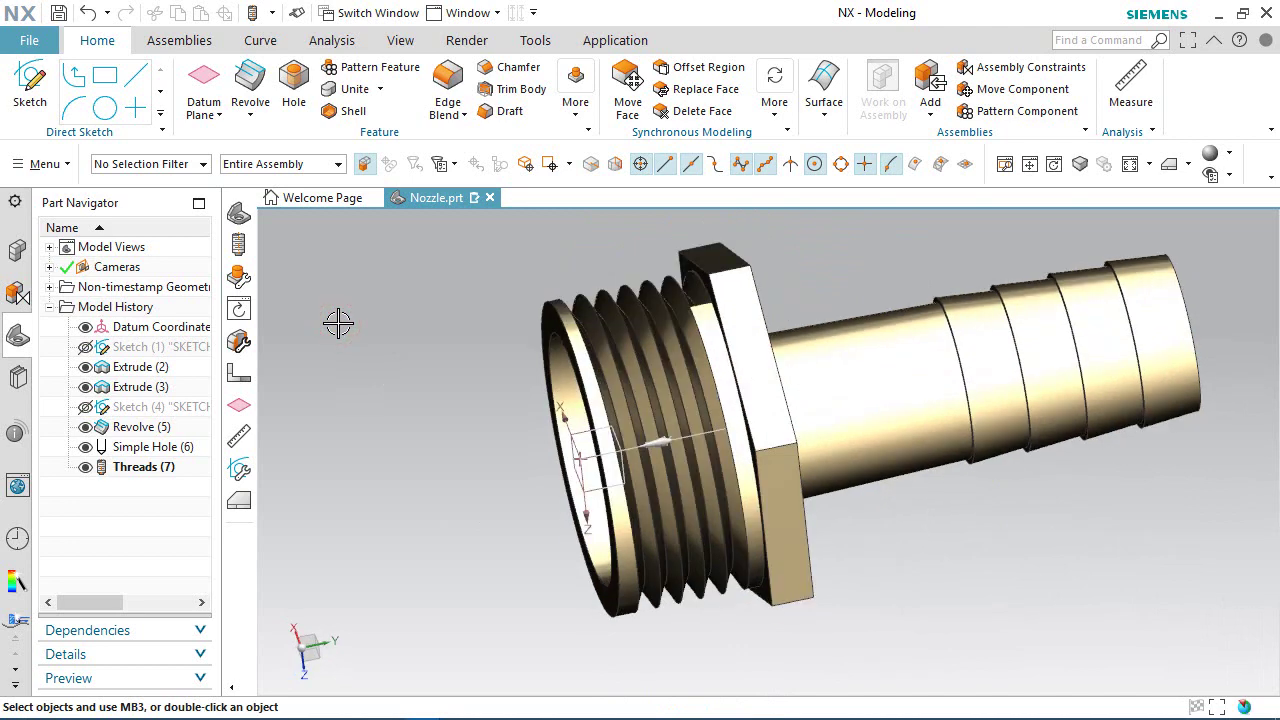
pyautogui.hotkey('ctrl', 's')
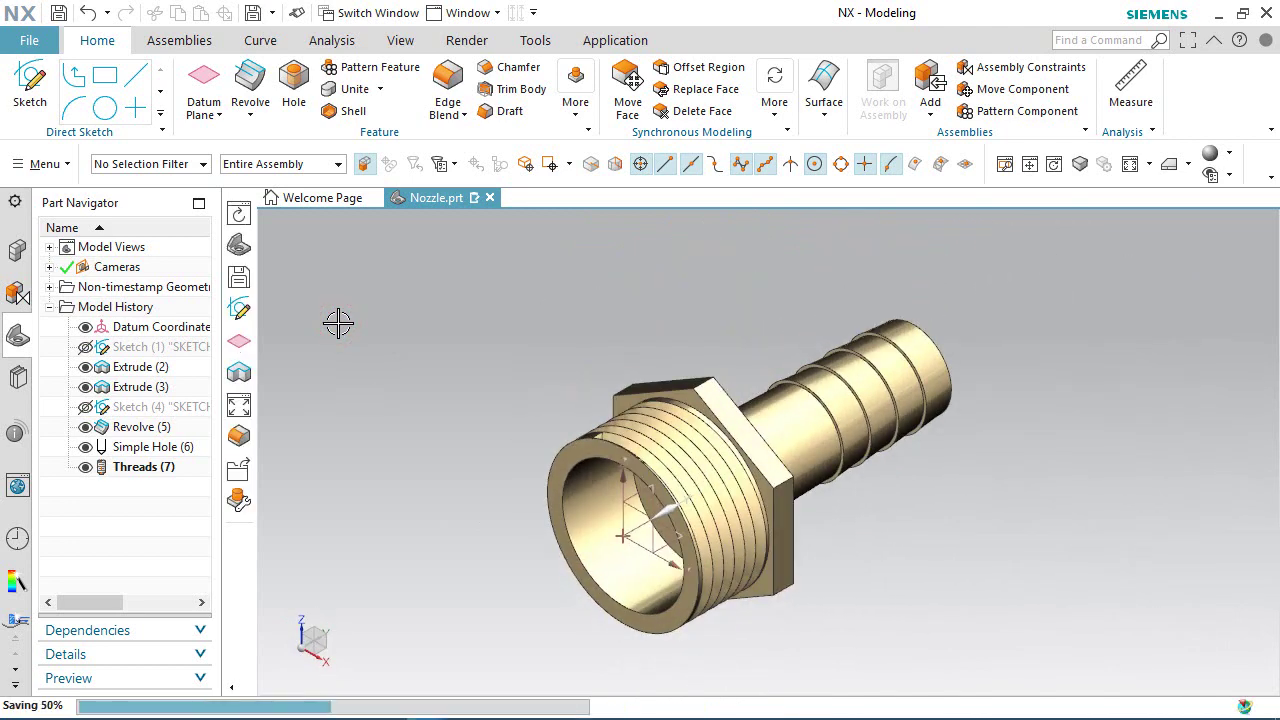
# Refresh the display and hide the datum coordinate system.
pyautogui.rightClick(338, 323)
pyautogui.click(386, 338)
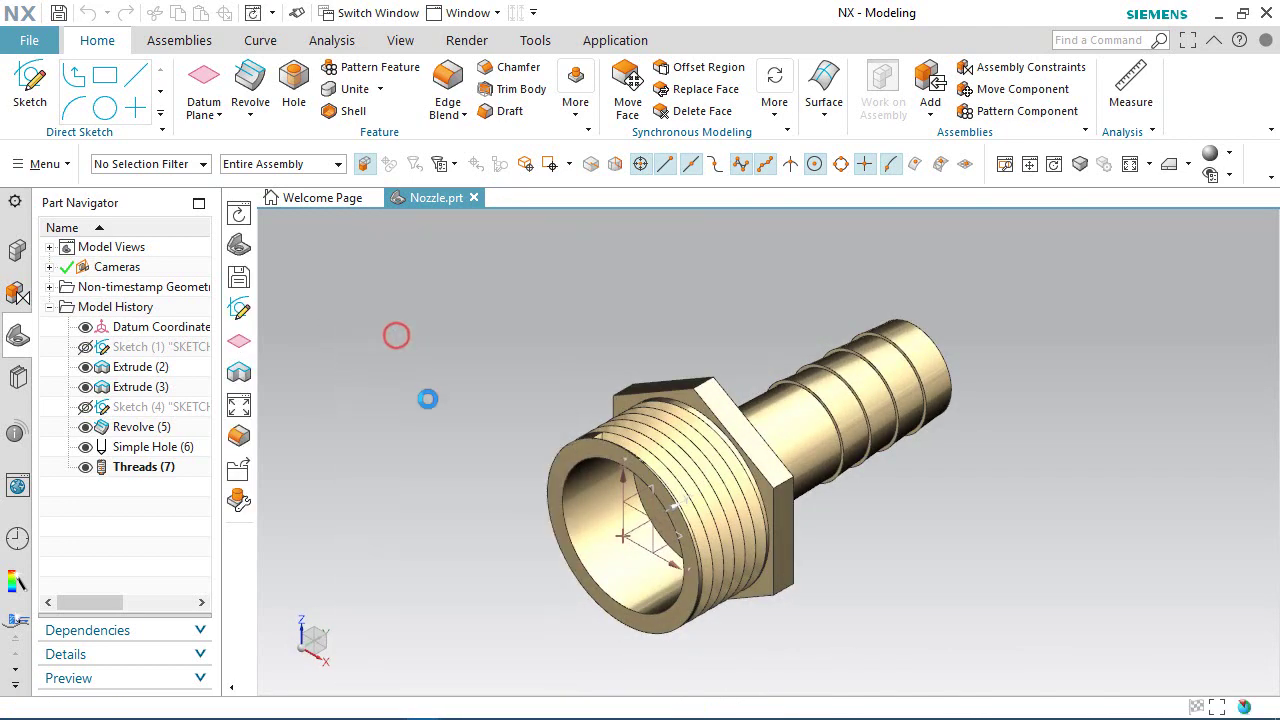
pyautogui.click(85, 327)
pyautogui.click(652, 319)
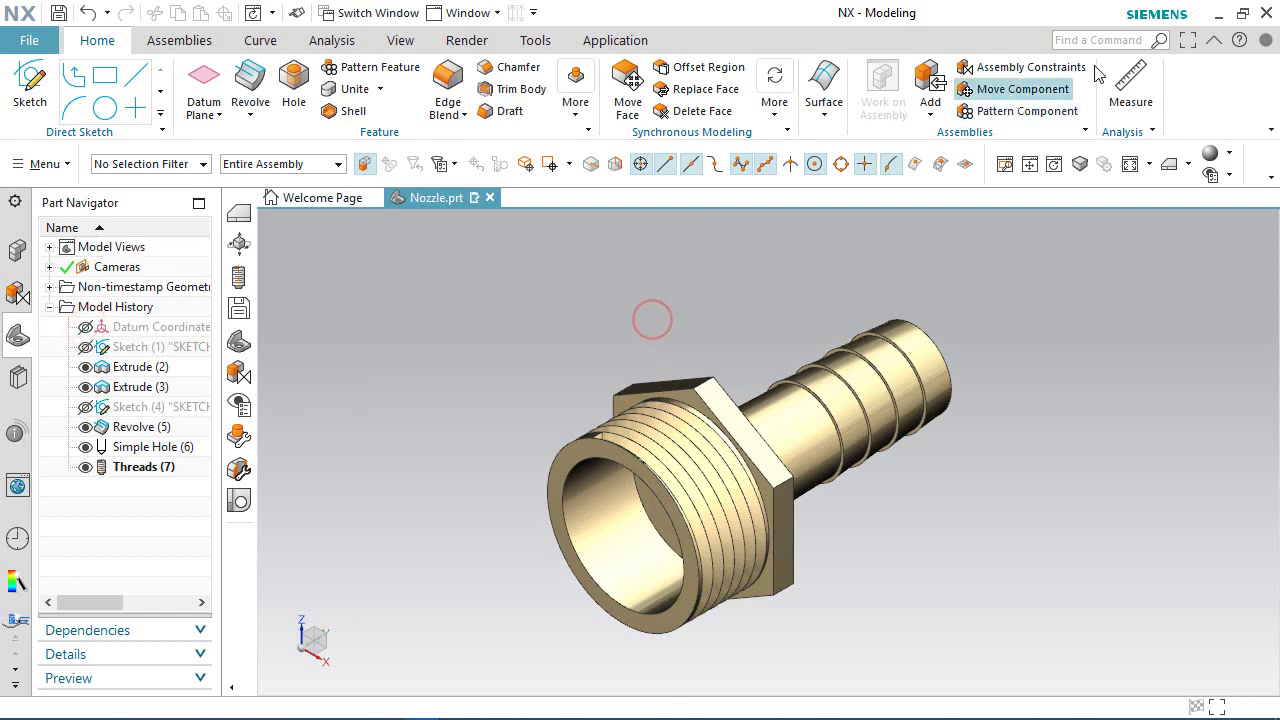
# Show the nozzle full screen and examine the threaded ring and hexagonal head close up.
pyautogui.click(1189, 41)
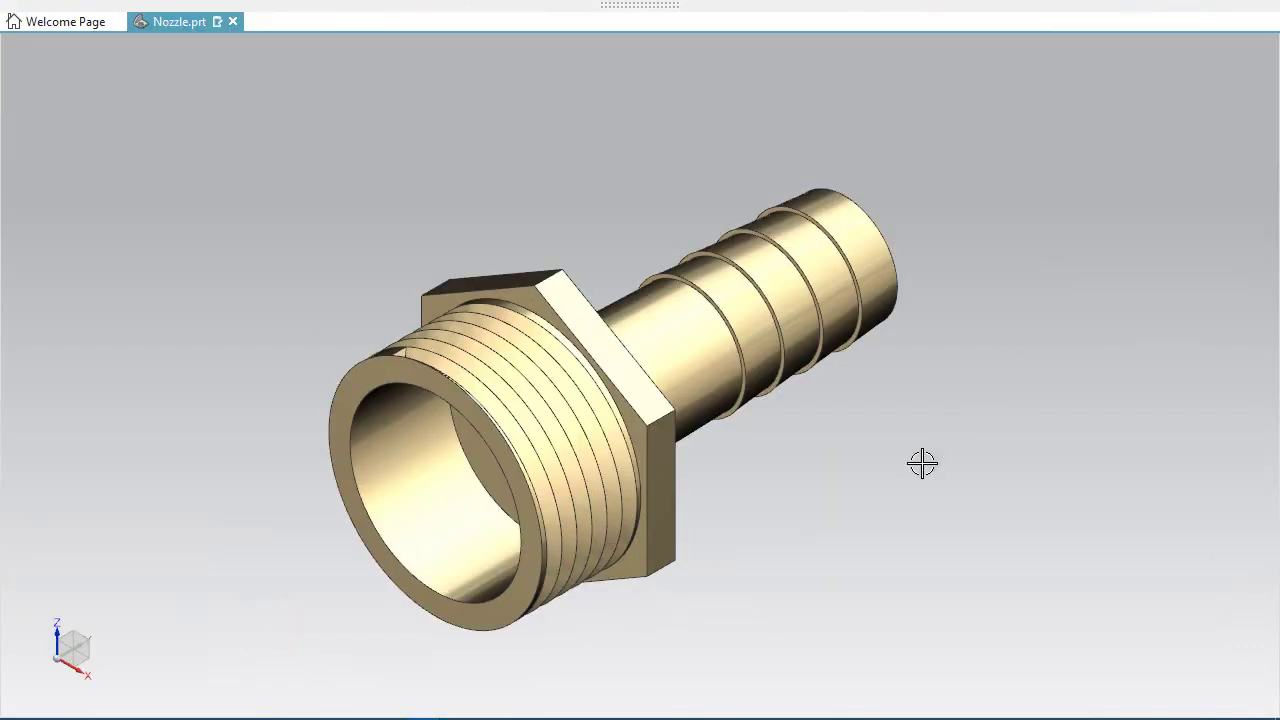
pyautogui.rightClick(932, 453)
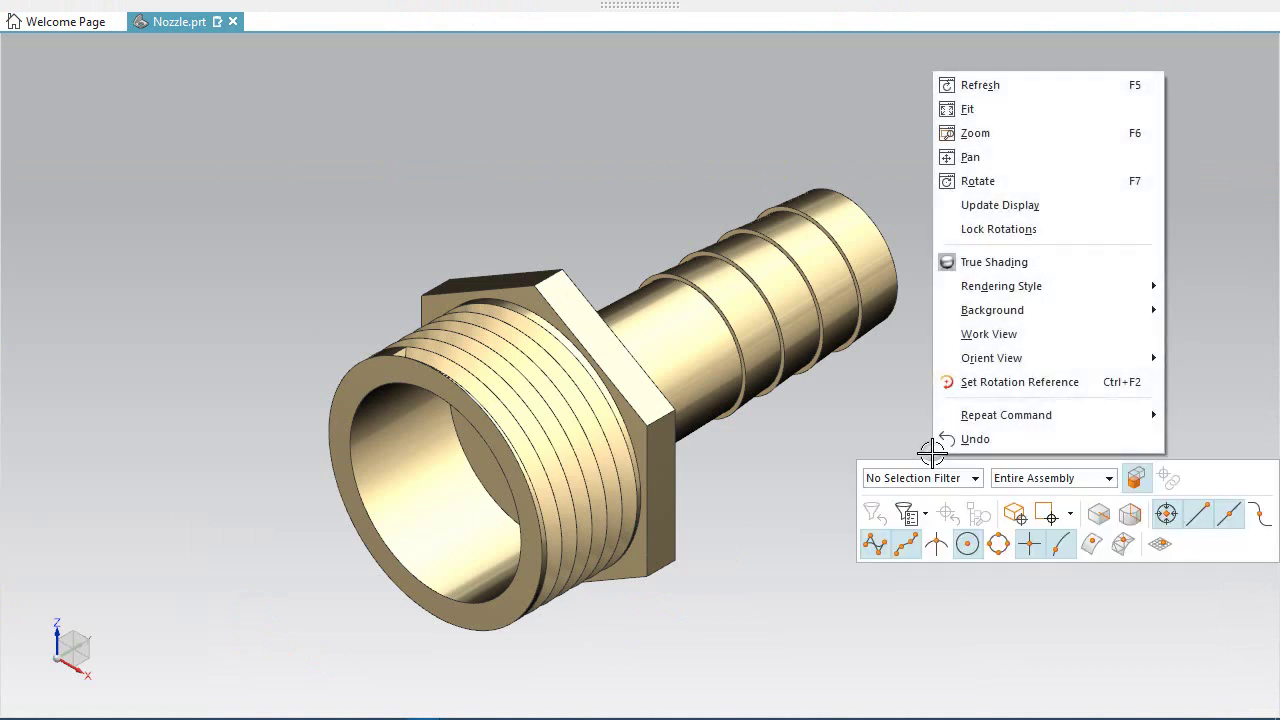
pyautogui.click(970, 135)
pyautogui.moveTo(268, 138); pyautogui.dragTo(960, 669)
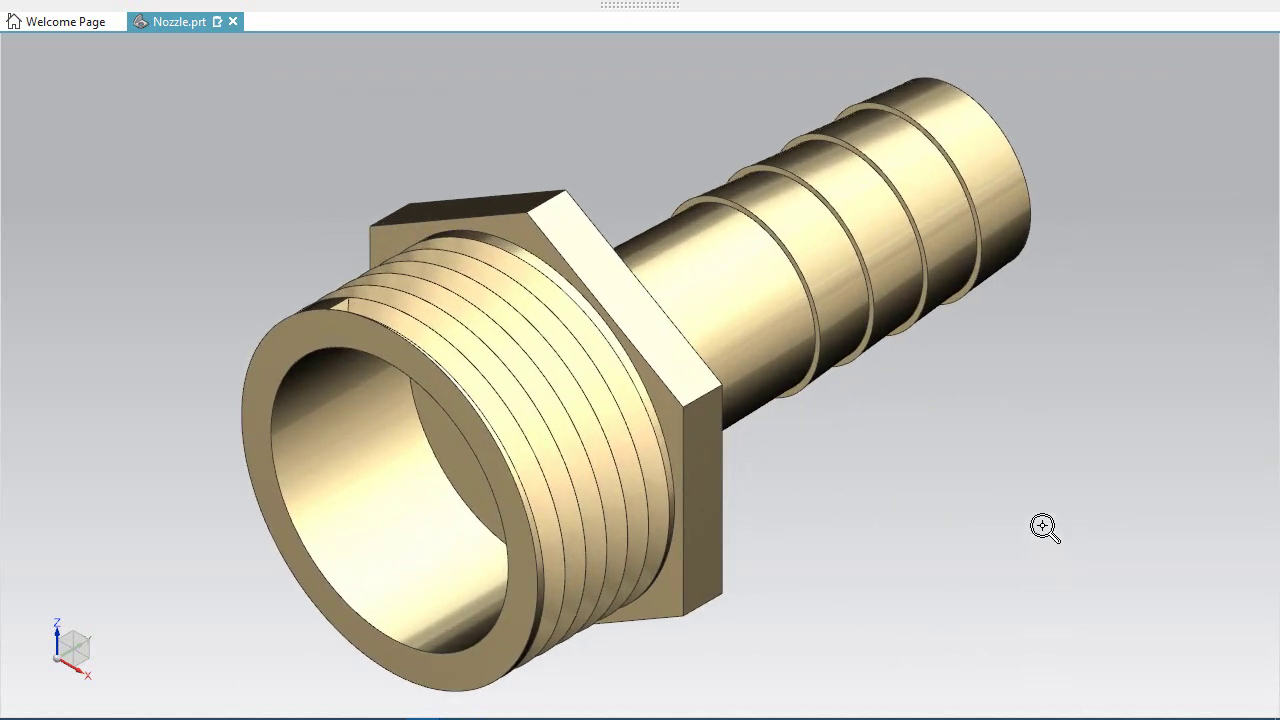
pyautogui.rightClick(1015, 455)
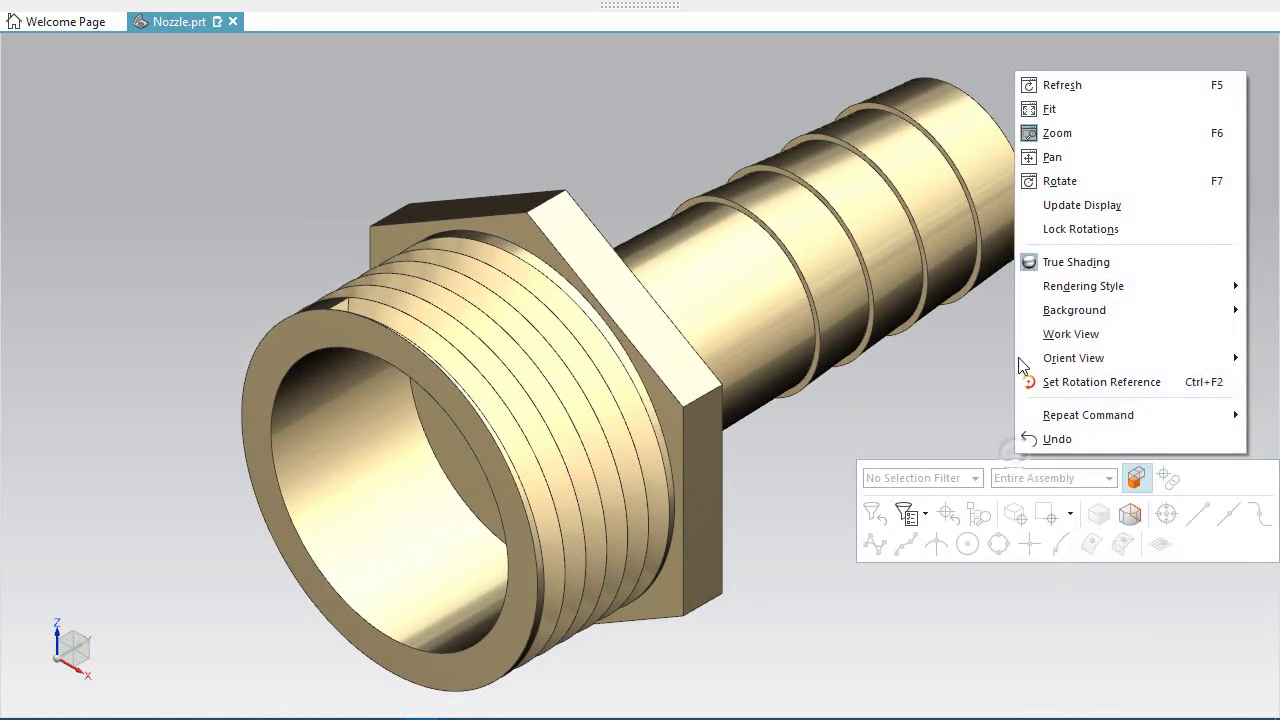
pyautogui.click(1038, 155)
pyautogui.moveTo(818, 272); pyautogui.dragTo(840, 255)
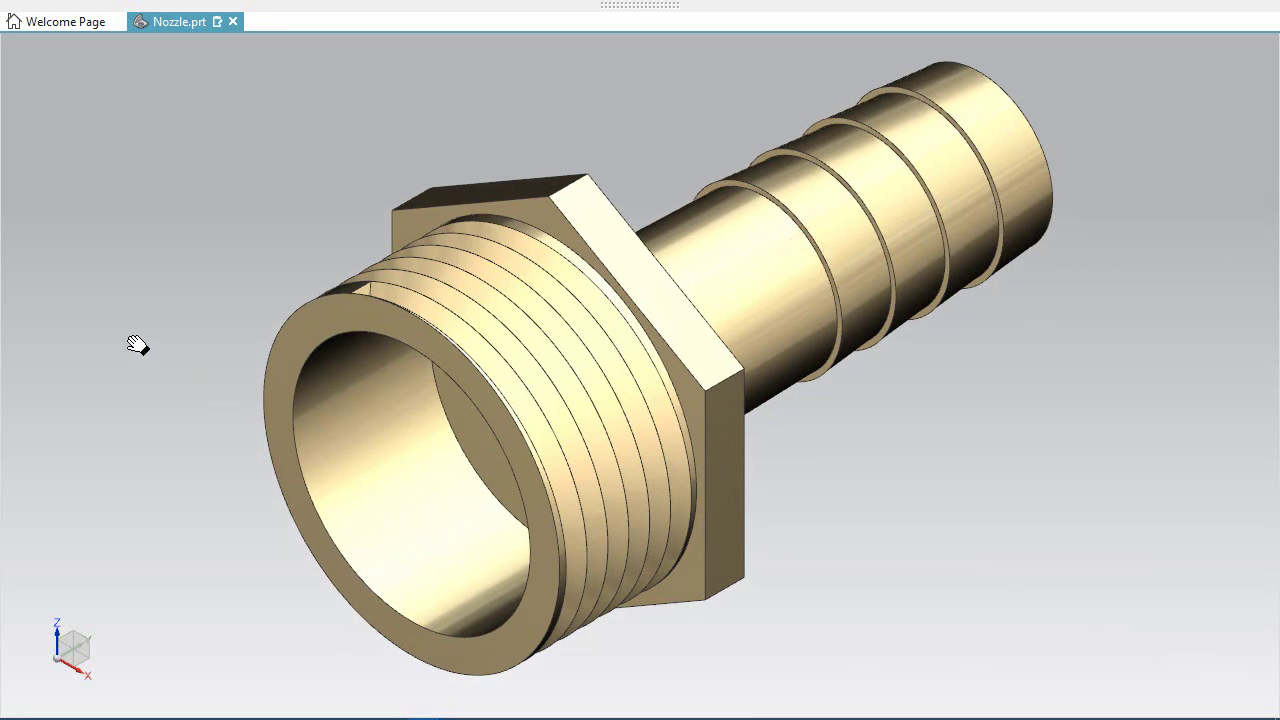
# Rotate the view 180° about the Z axis and examine the toothed outlet with its bore.
pyautogui.click(60, 619)
pyautogui.click(168, 666)
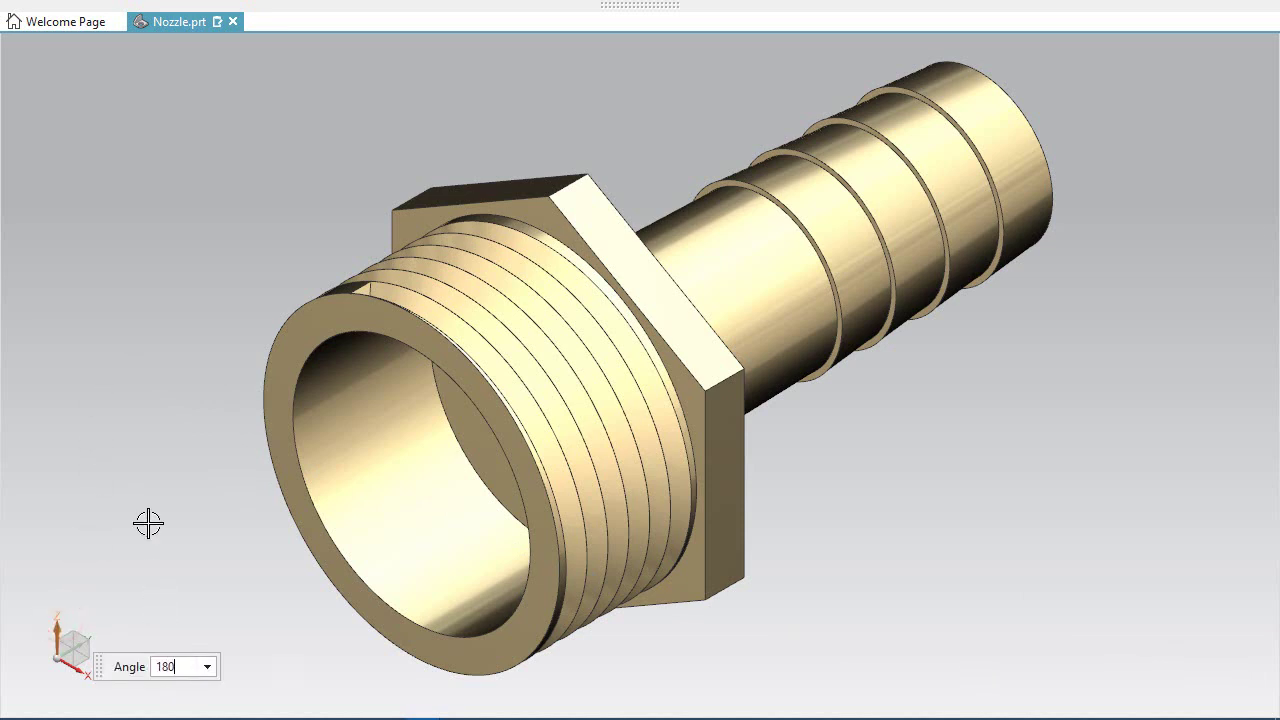
pyautogui.press('Return')
pyautogui.rightClick(403, 163)
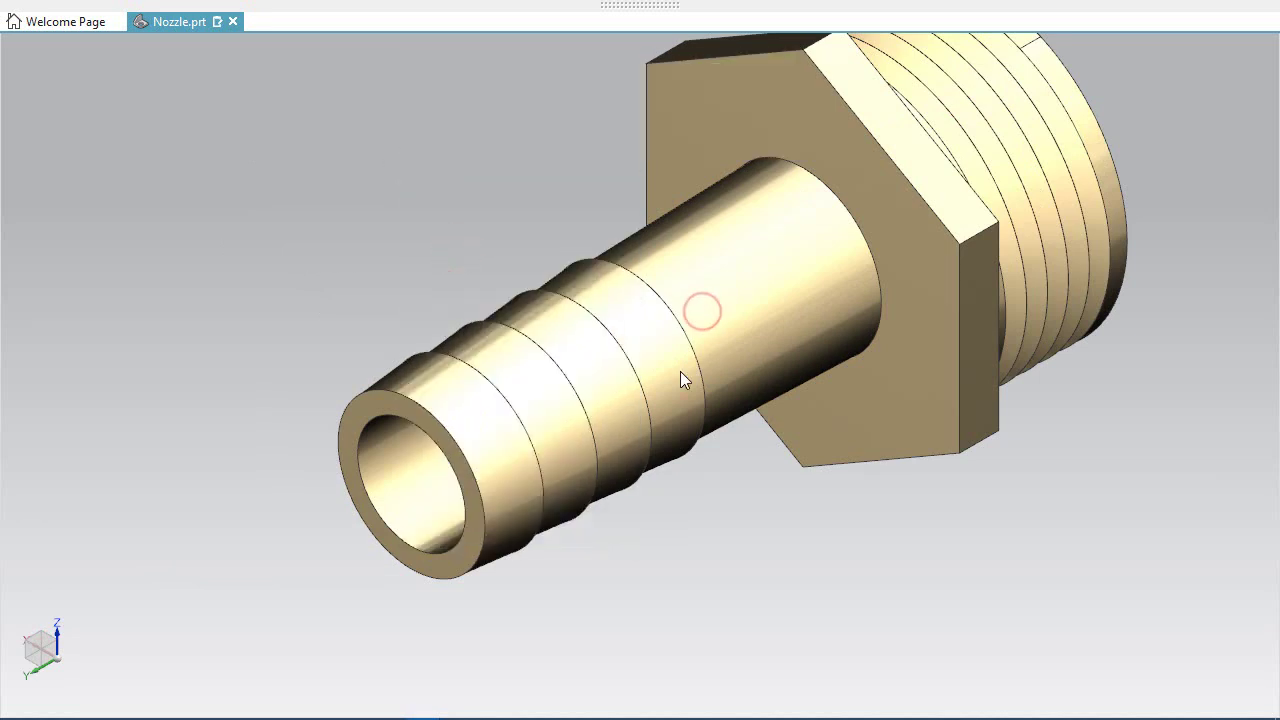
pyautogui.moveTo(680, 371); pyautogui.dragTo(648, 417)
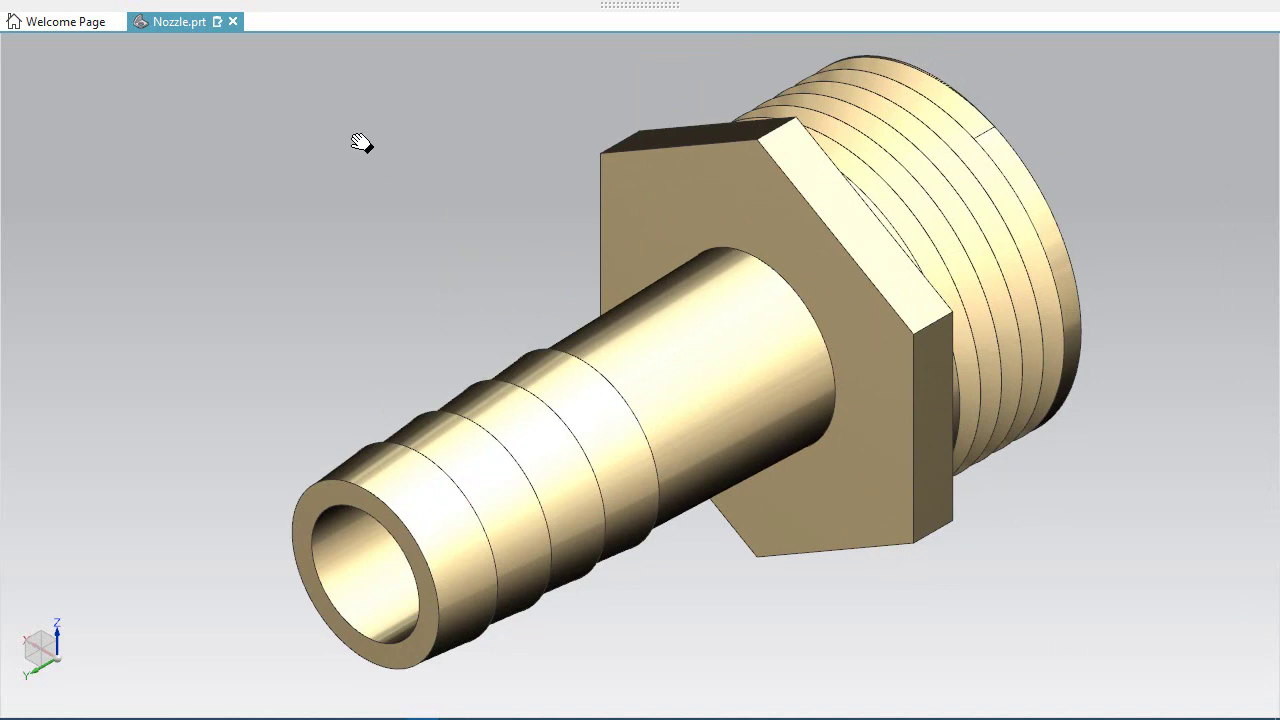
# Leave the full-screen display and show the part's model history with the nozzle back in the trimetric view.
pyautogui.hotkey('alt', 'Return')
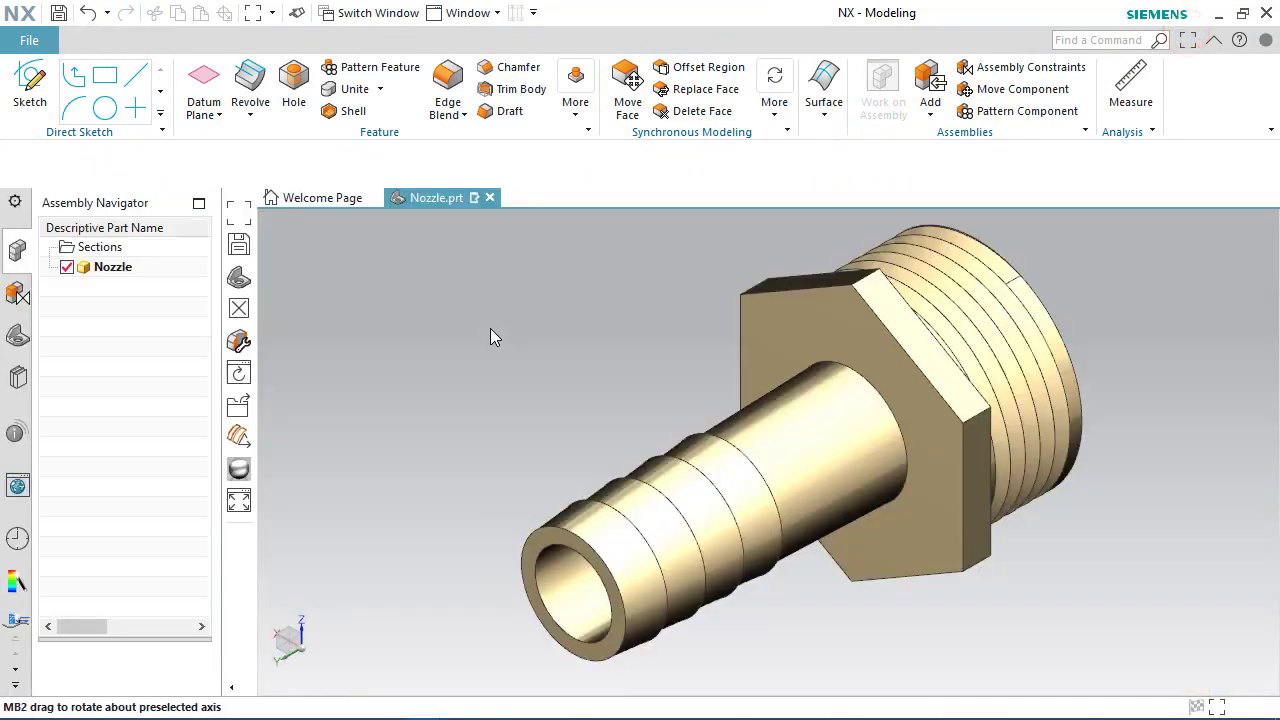
pyautogui.moveTo(490, 328)
pyautogui.mouseDown(button='middle')
pyautogui.moveTo(491, 251)
pyautogui.moveTo(490, 328)
pyautogui.mouseUp(button='middle')
pyautogui.click(17, 334)
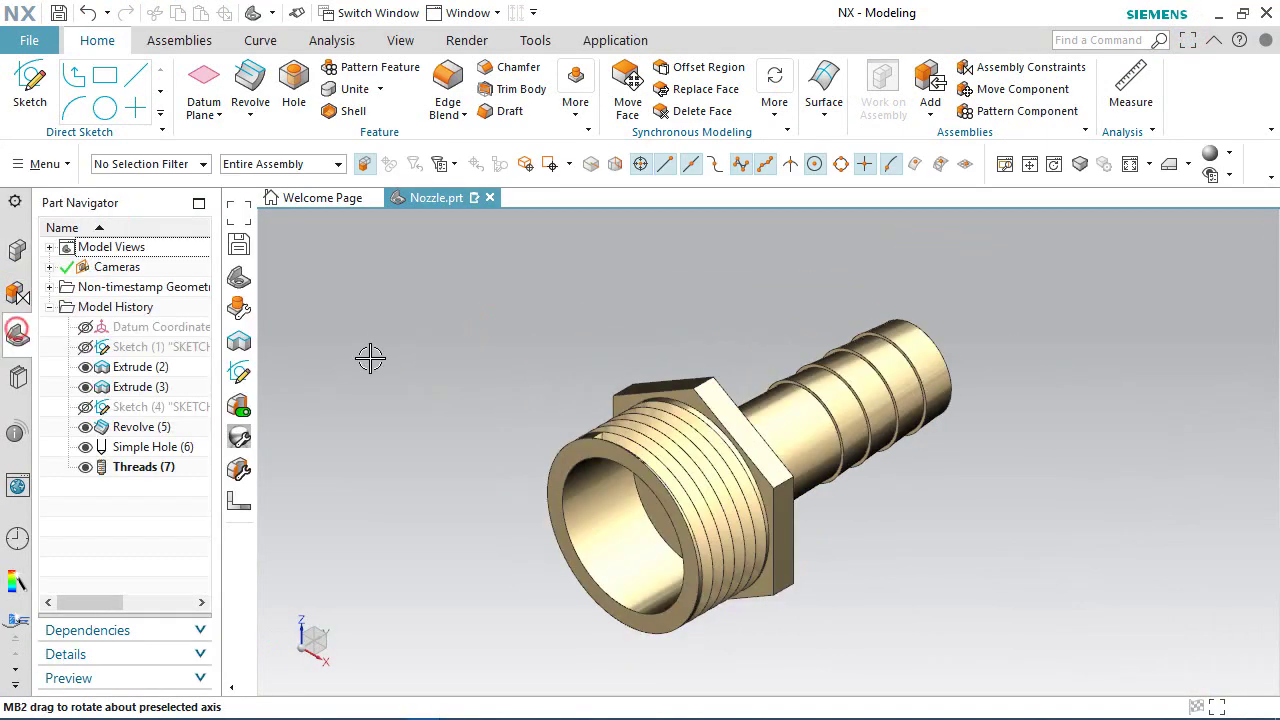